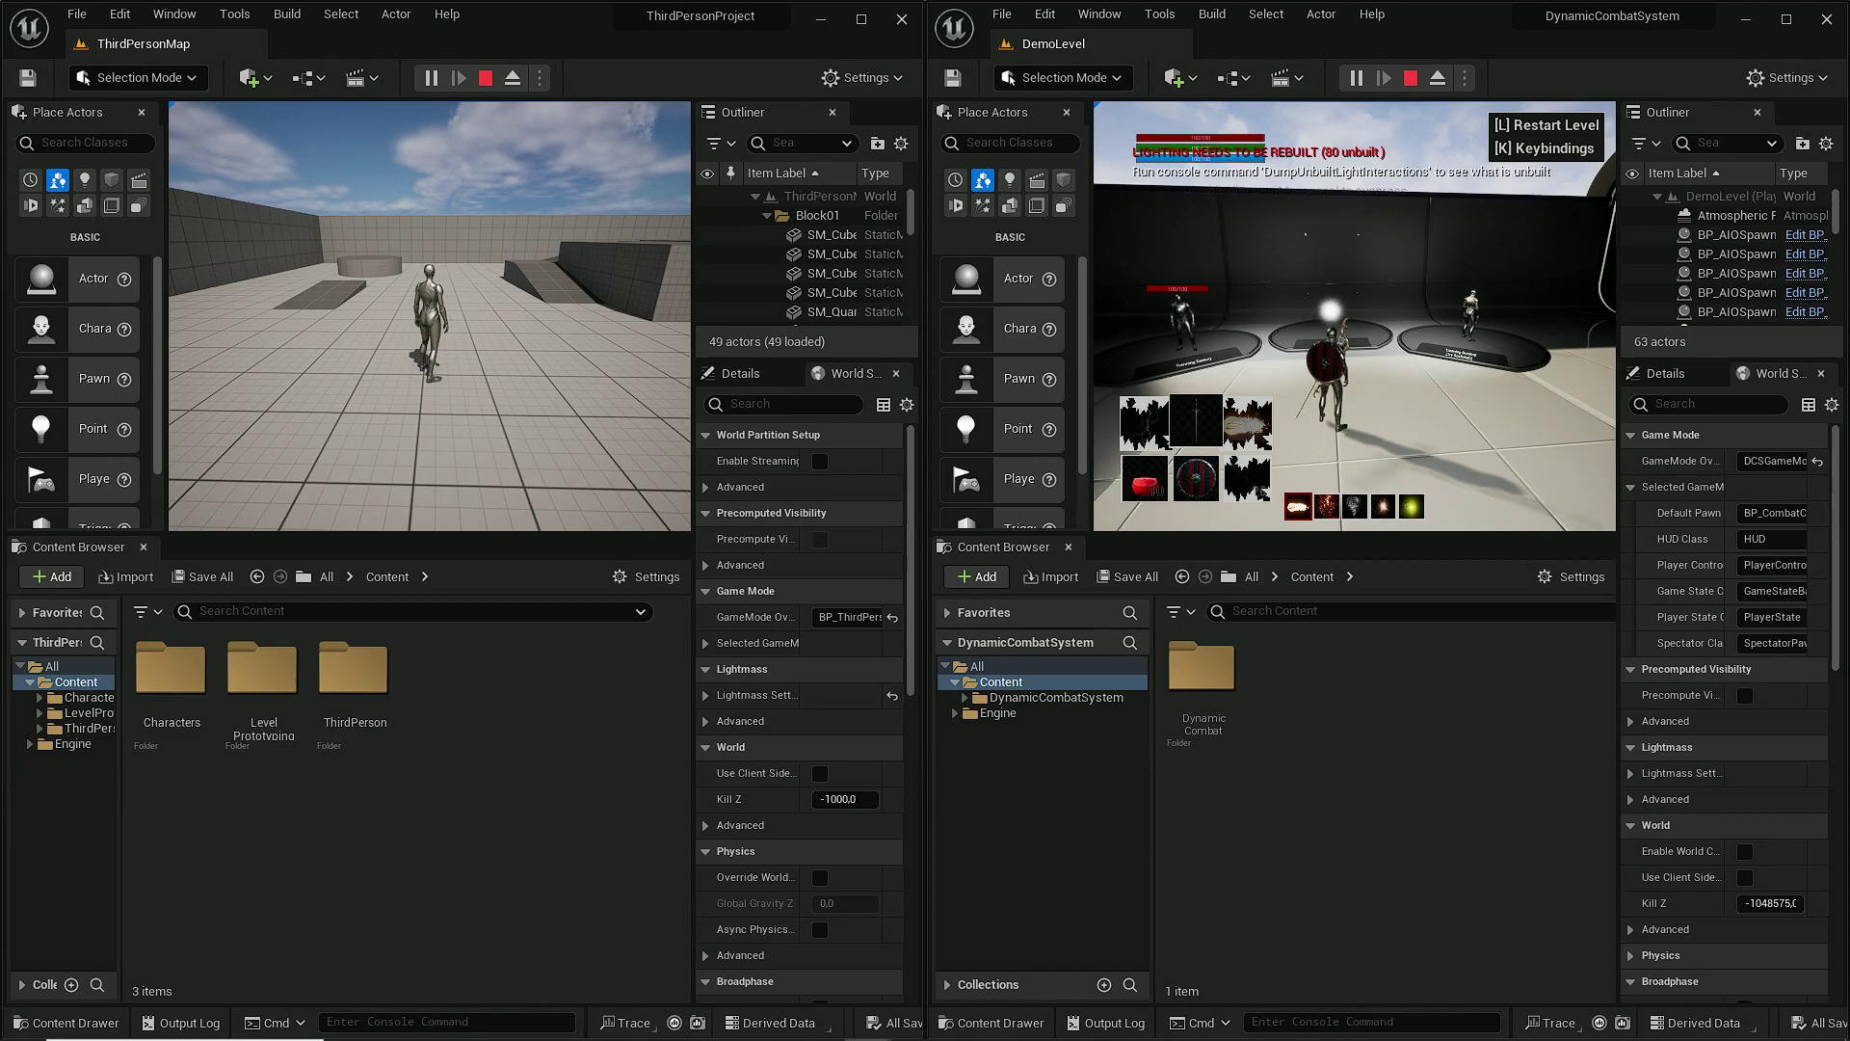
Step: Run the character around the ThirdPersonMap play session and release the mouse cursor from the game
key(w)
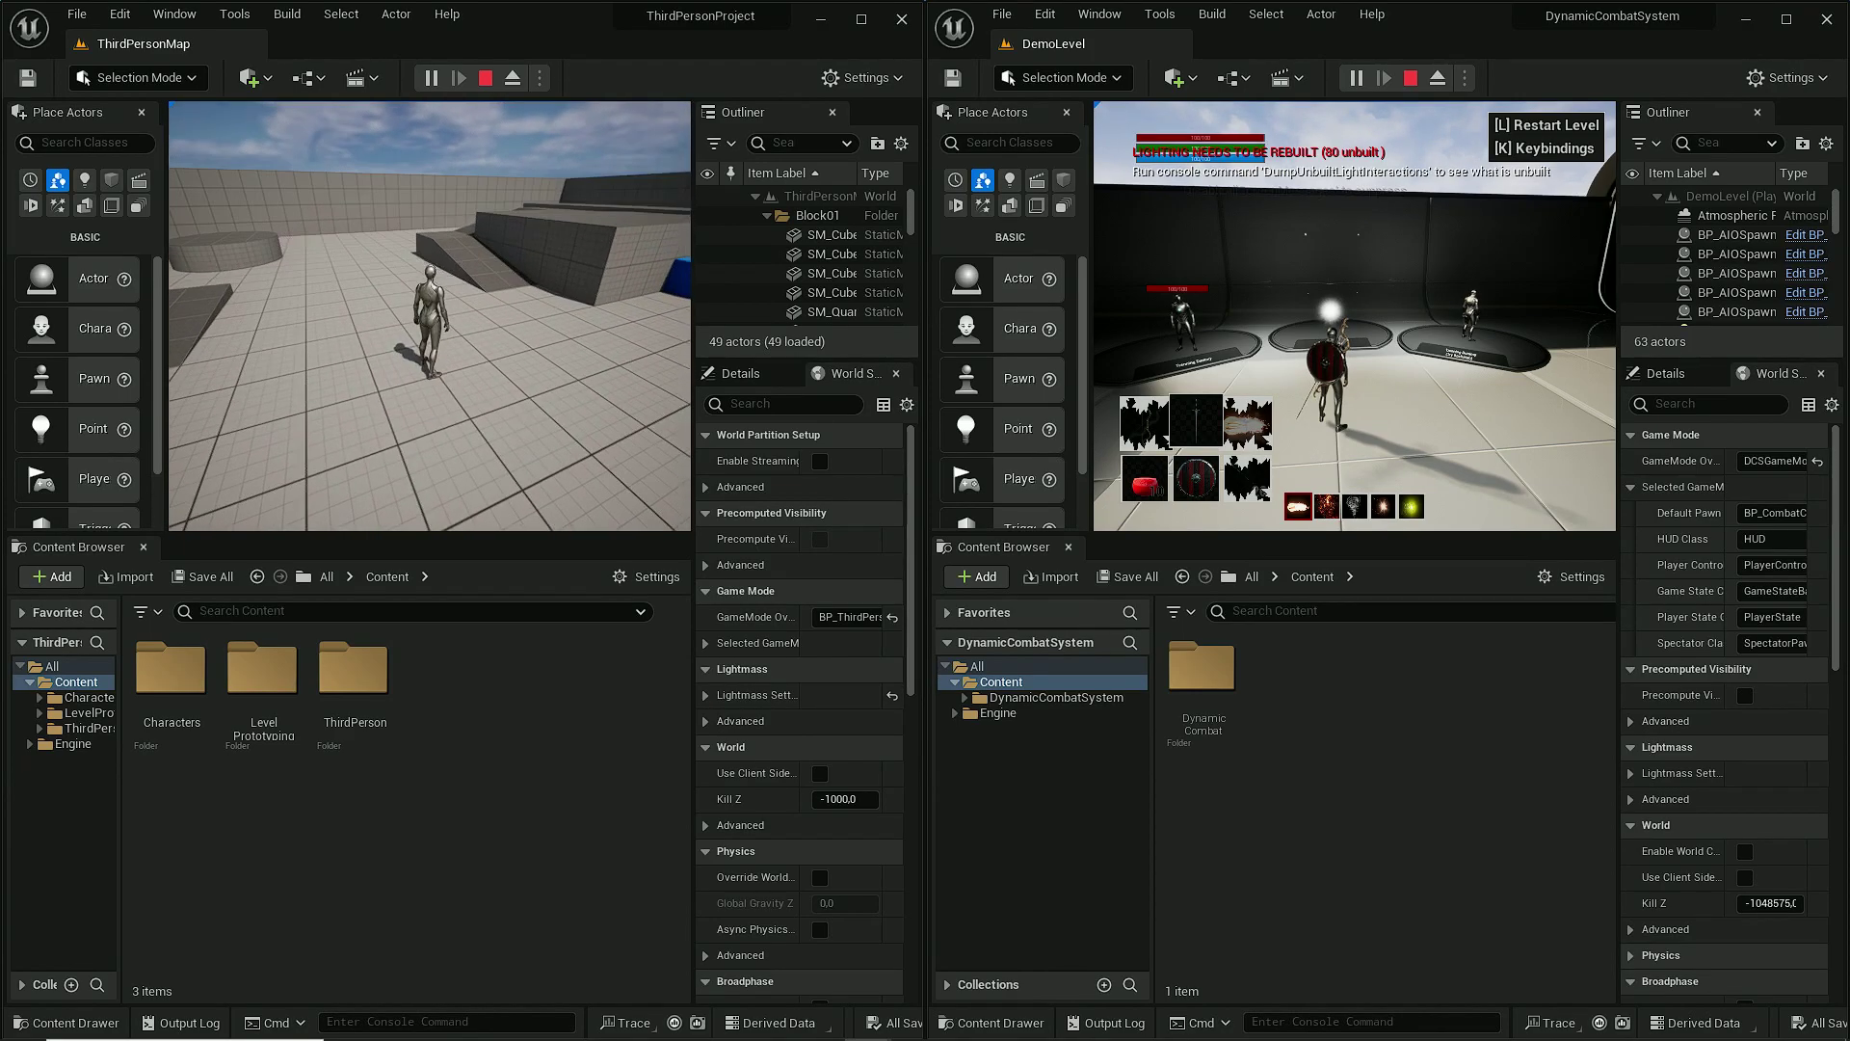
key(w)
key(d)
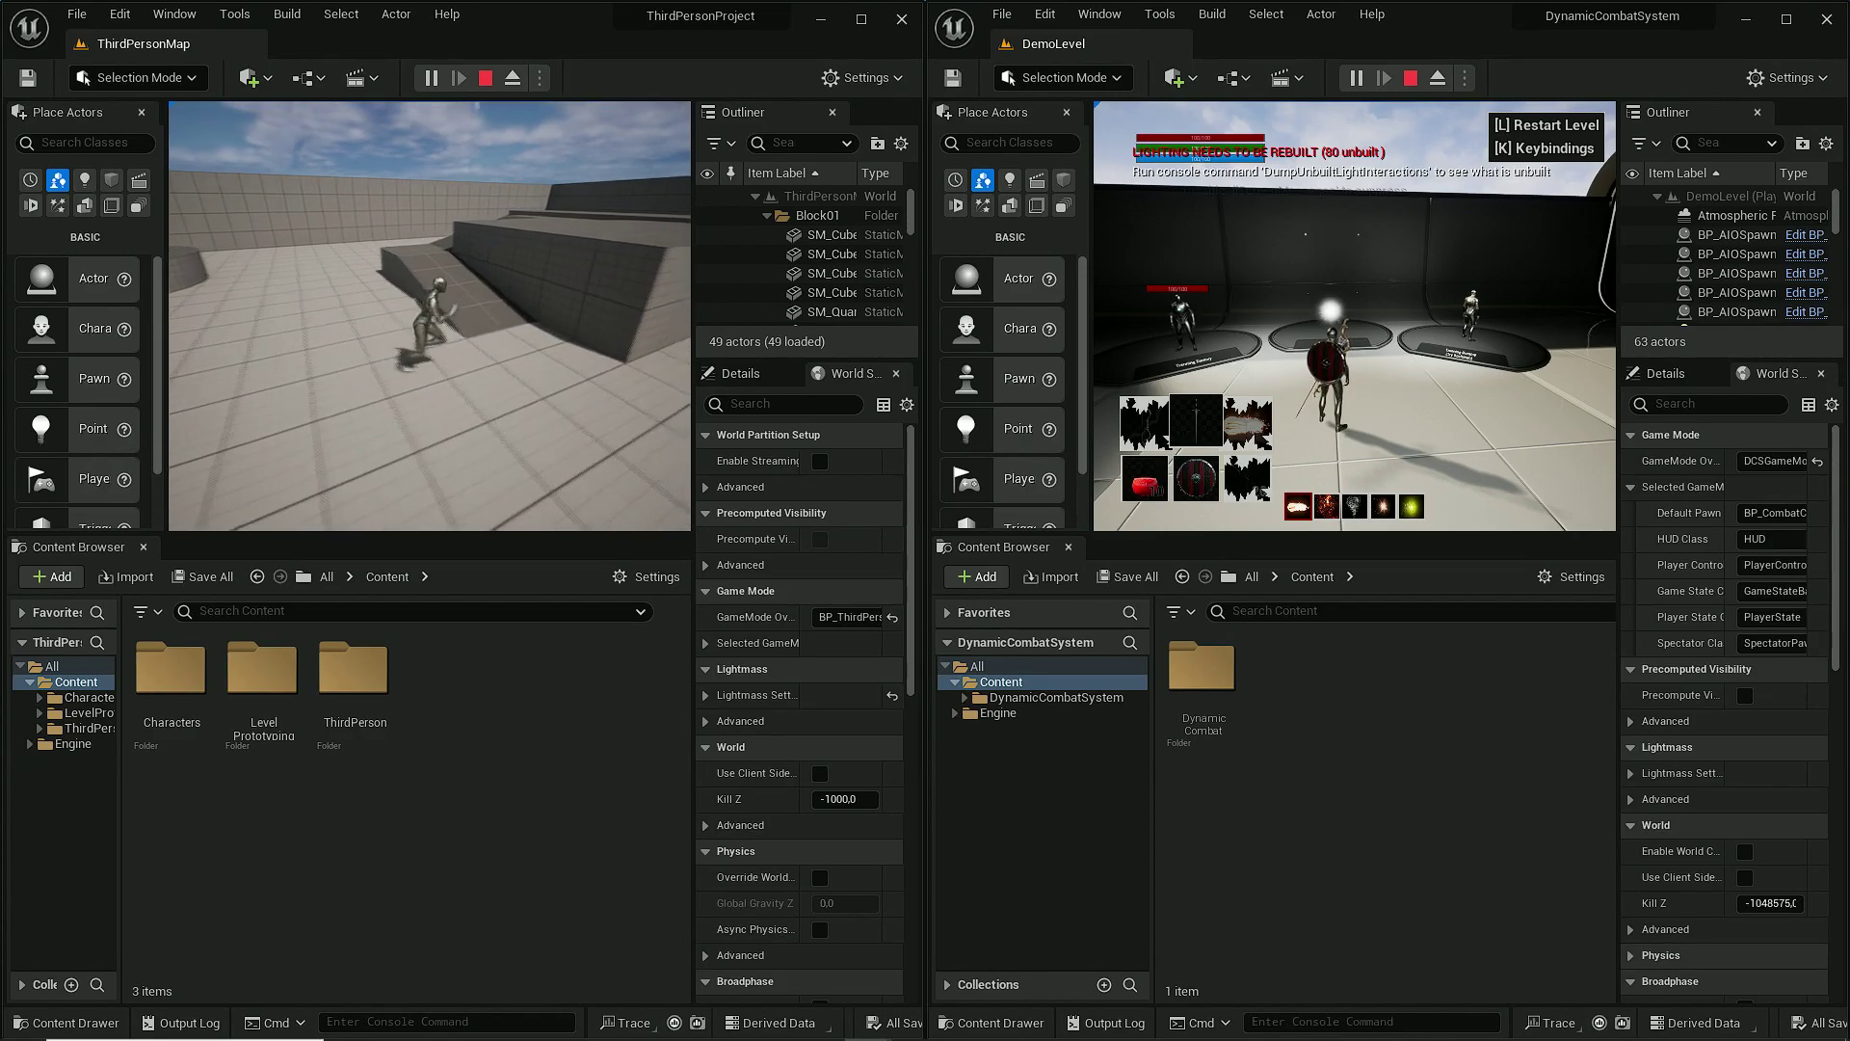
key(s)
key(shift+F1)
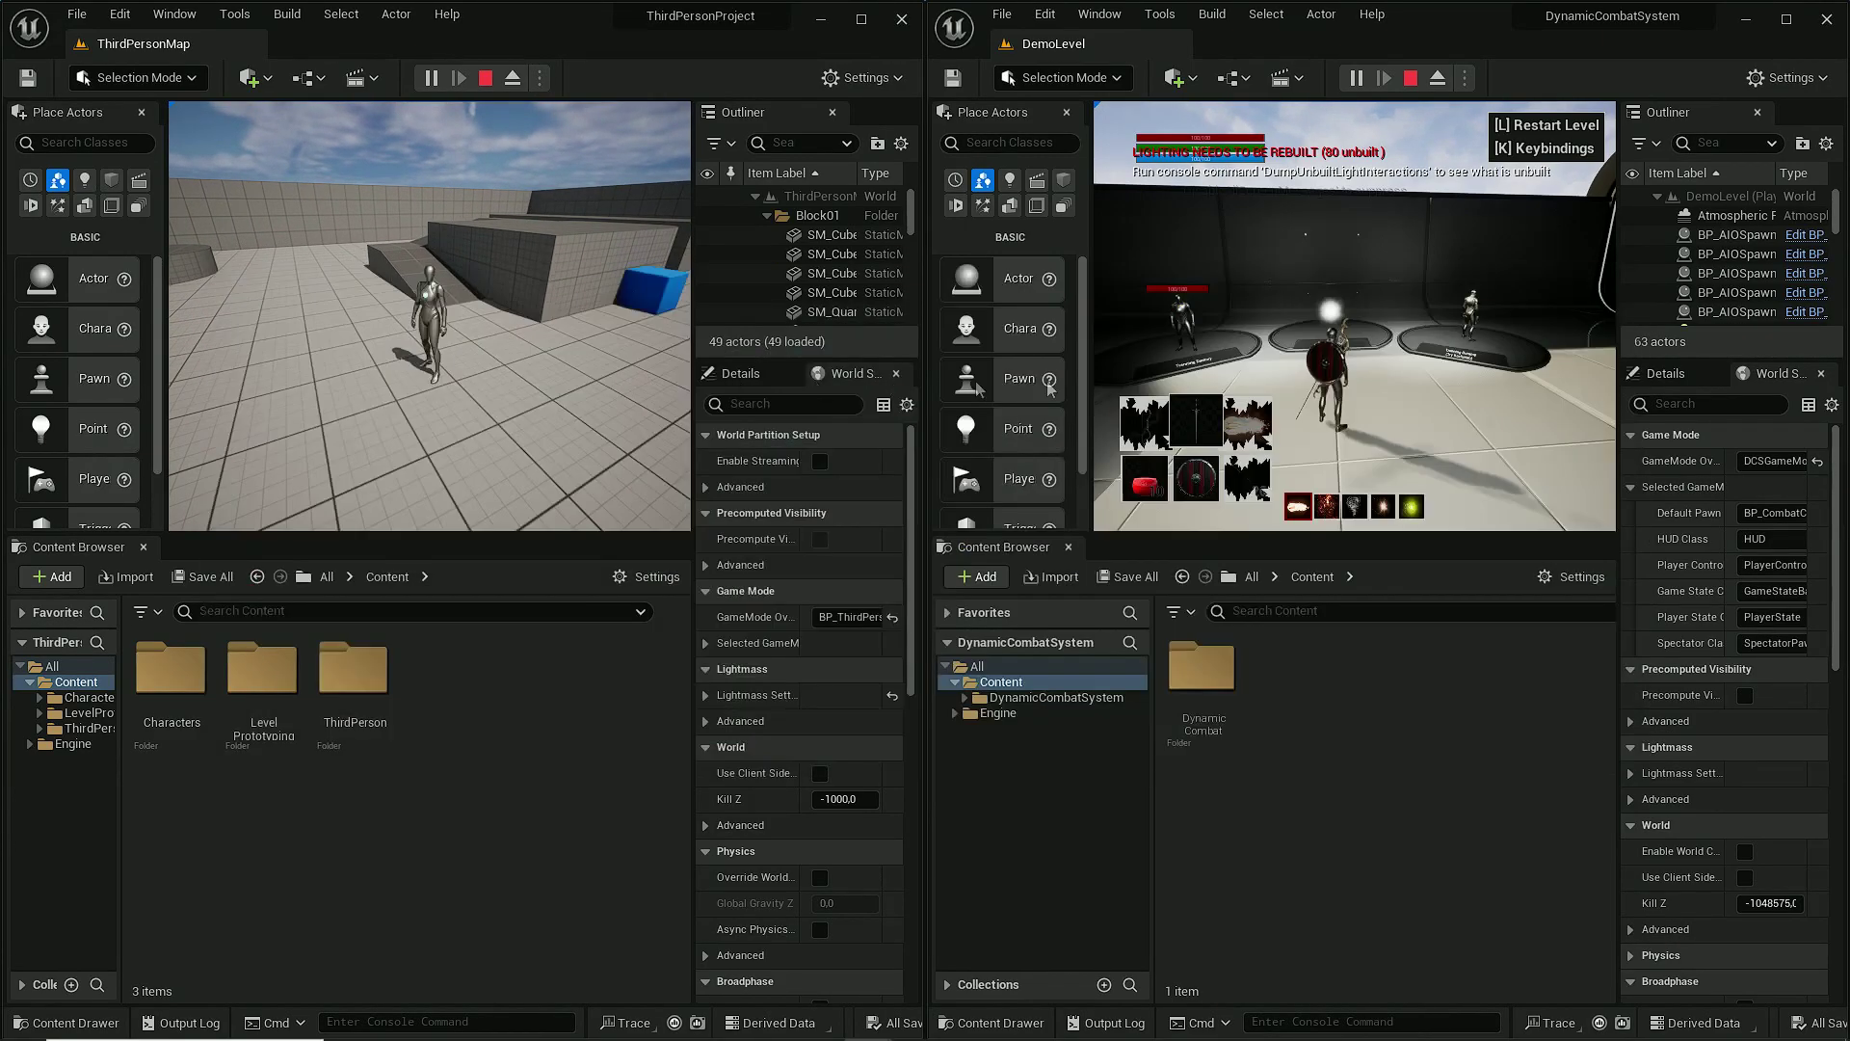
Step: Try out movement and an ability in the DynamicCombatSystem play session, and stop the play sessions in both projects
click(1253, 366)
key(s)
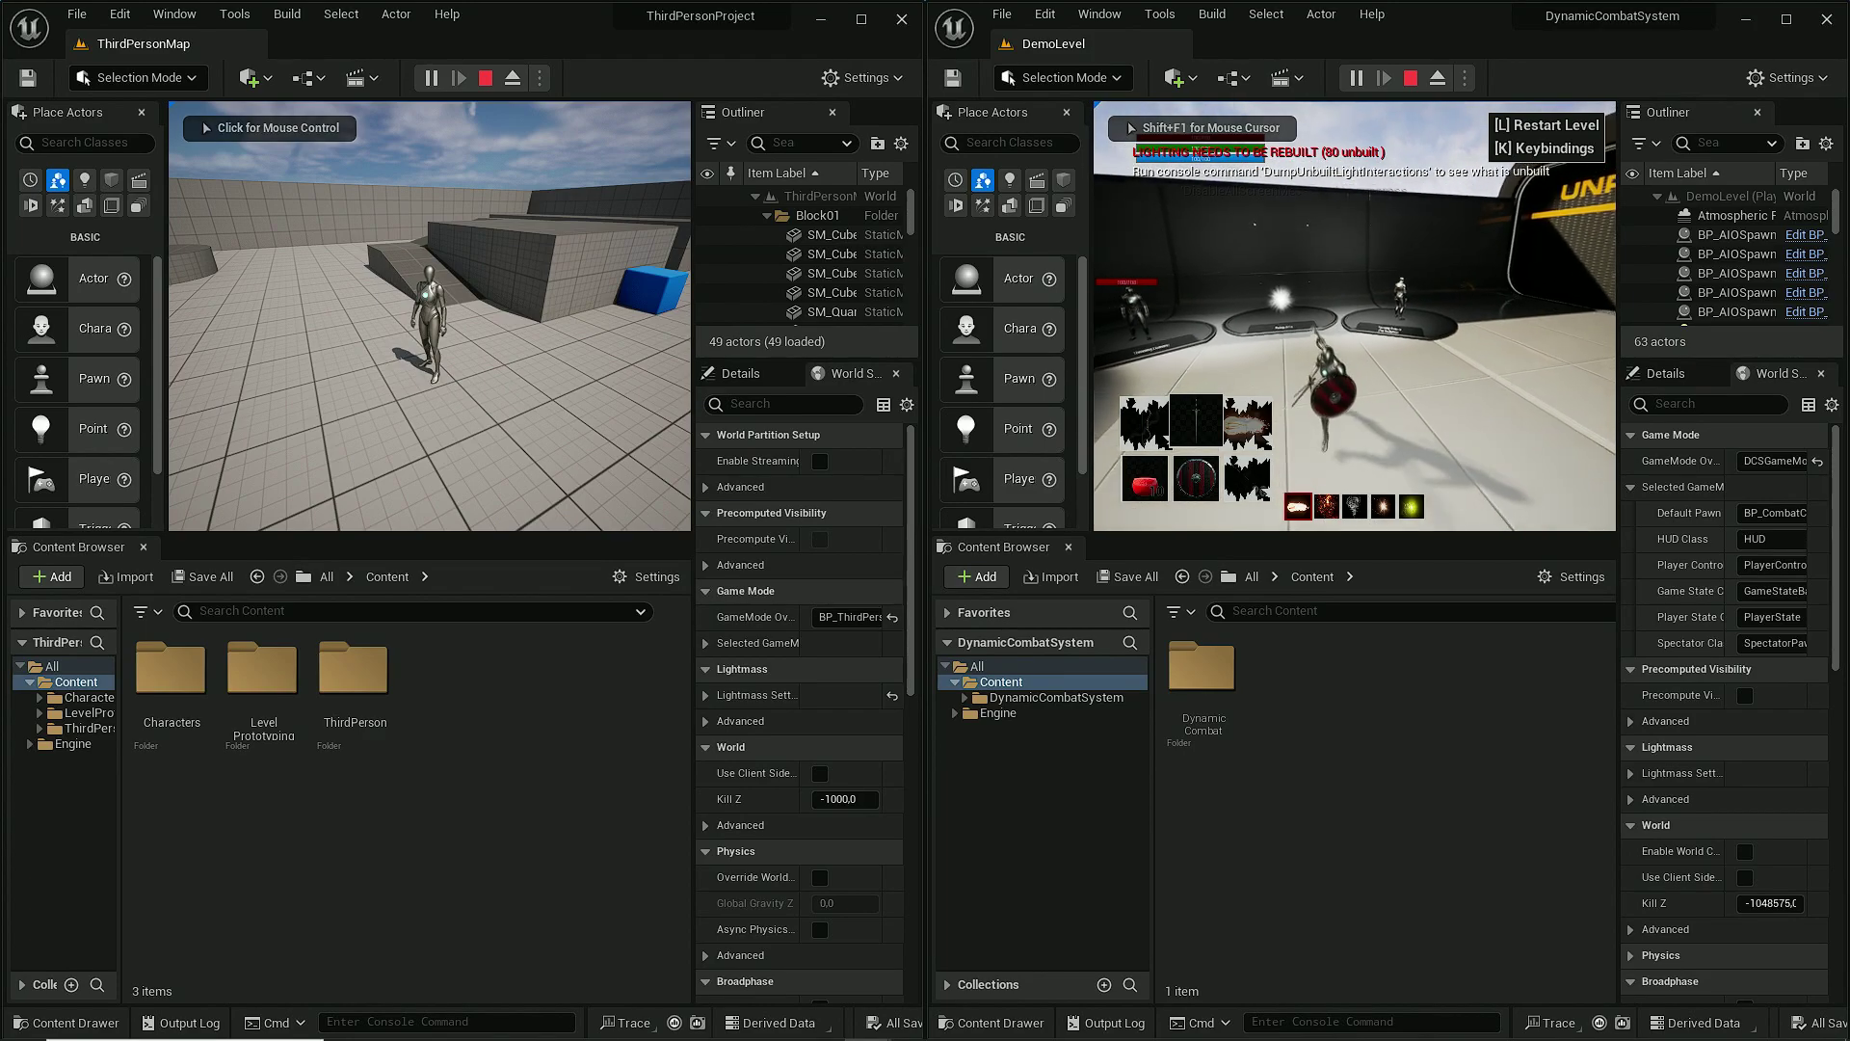
key(w)
key(3)
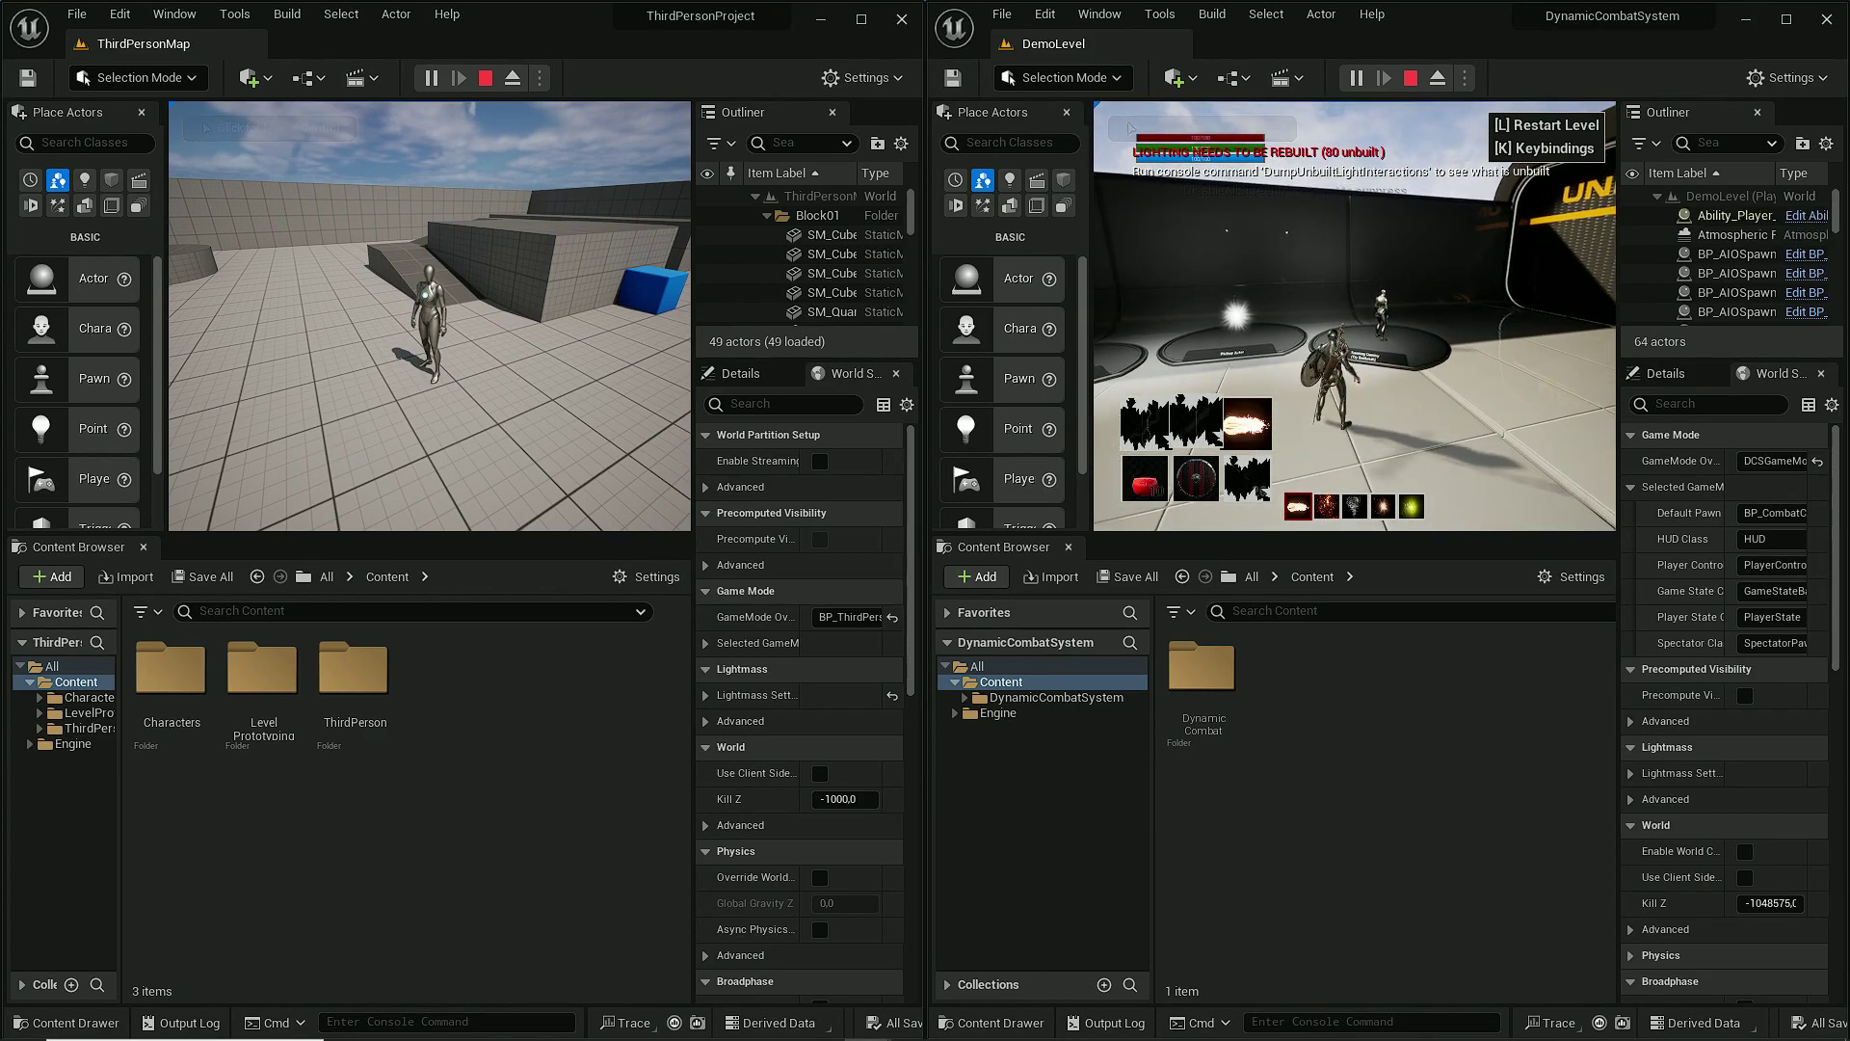
click(1355, 316)
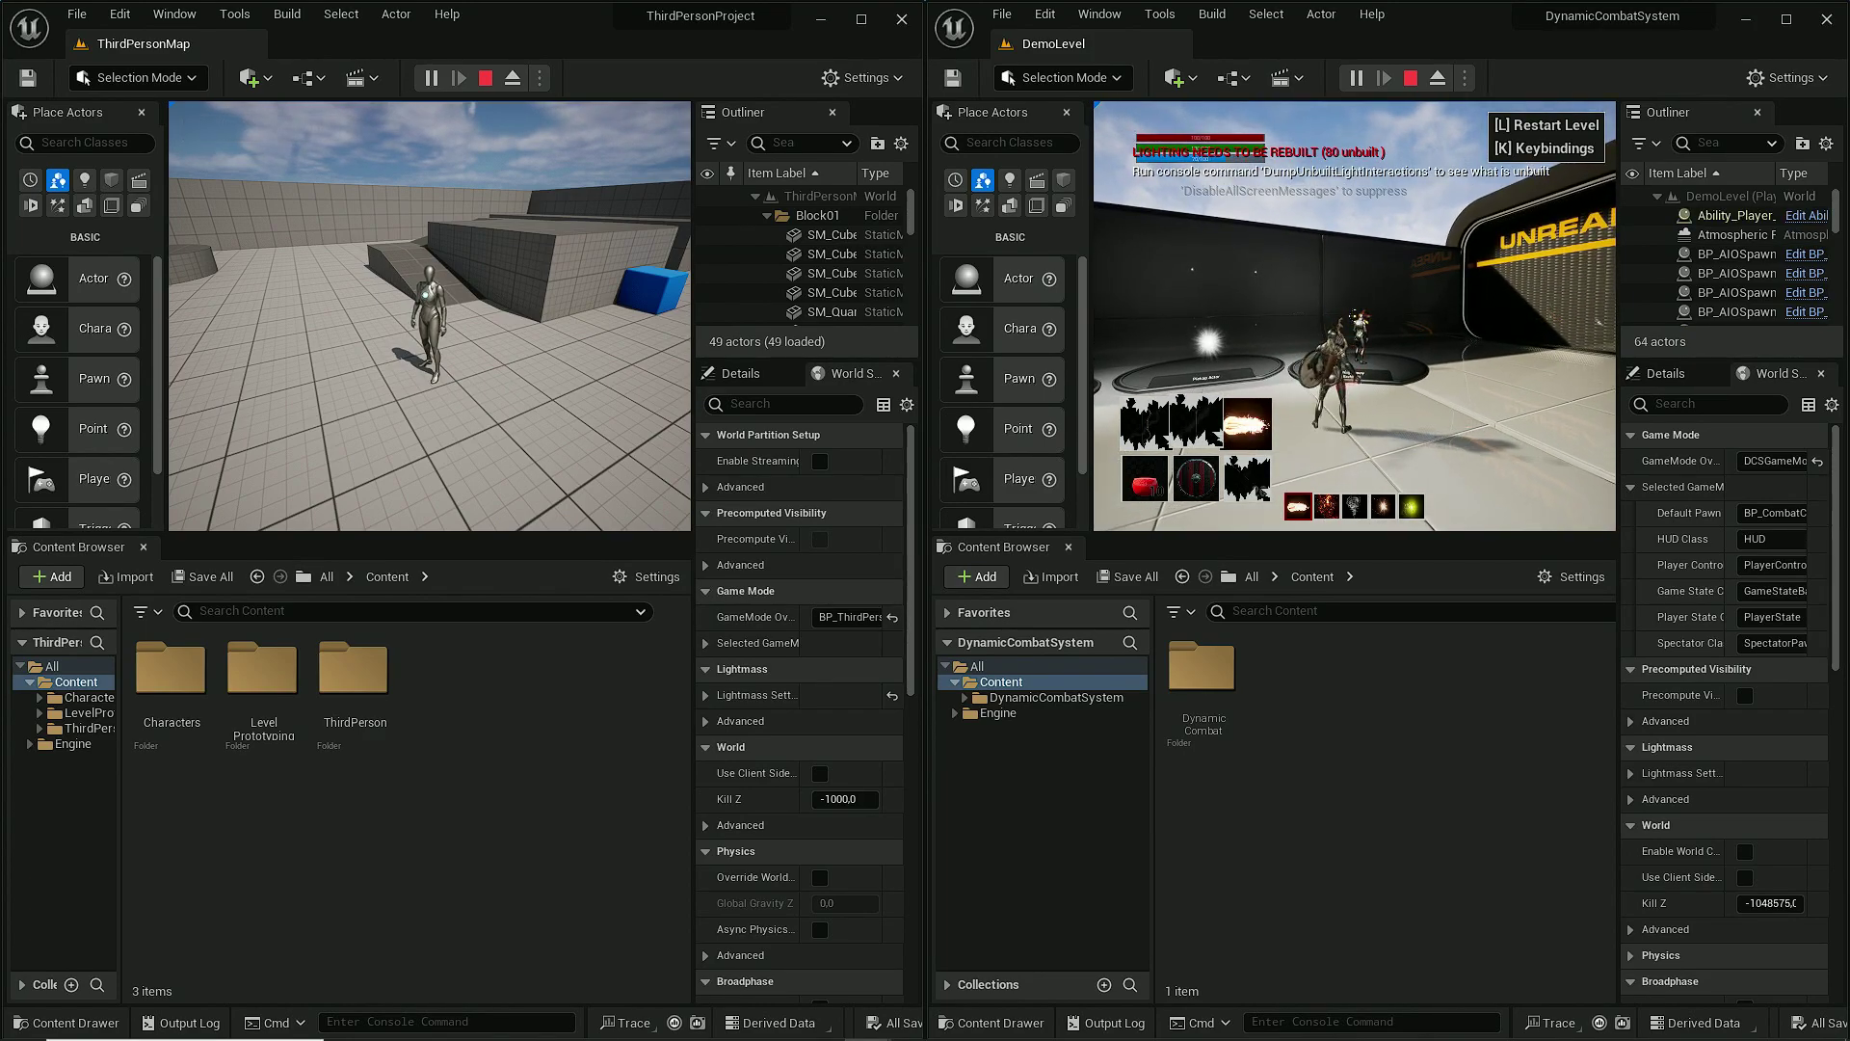
key(Escape)
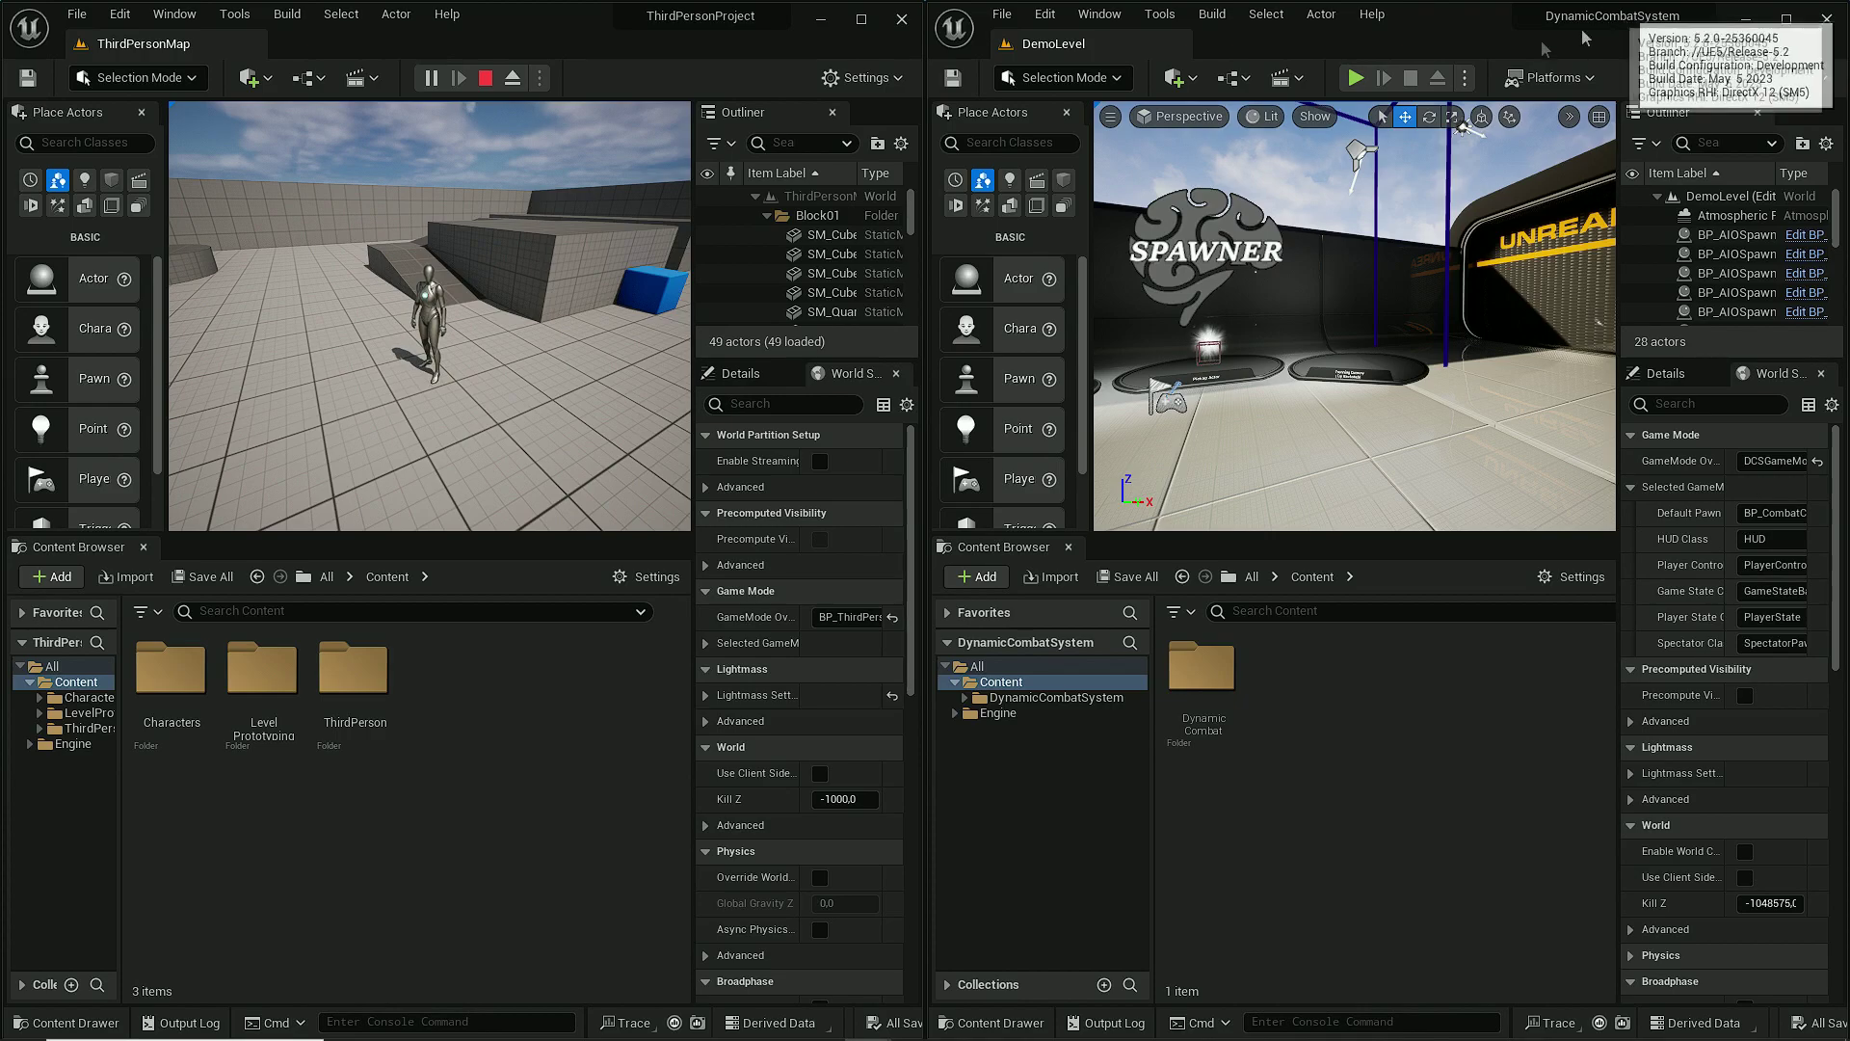
click(447, 234)
key(Escape)
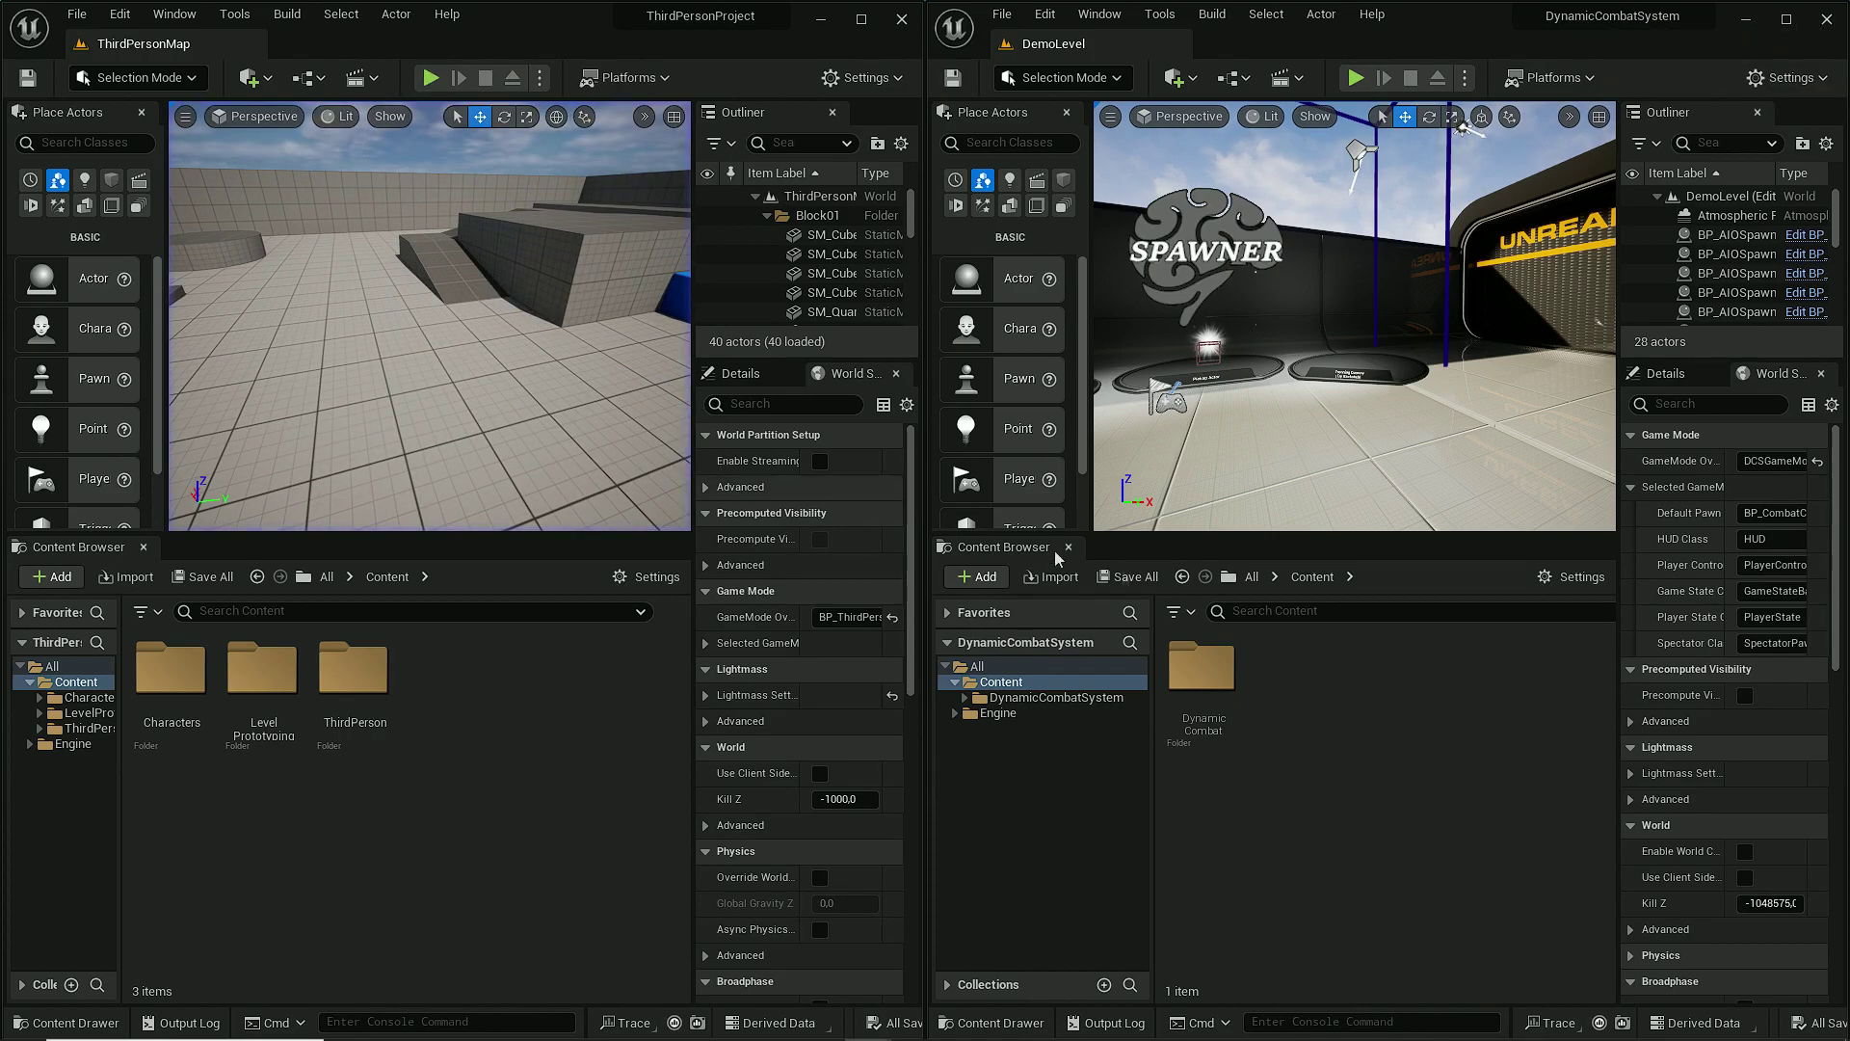
Step: Copy the DynamicCombatSystem folder from the DynamicCombatSystem project's Content directory in File Explorer and close the Explorer window
click(1062, 694)
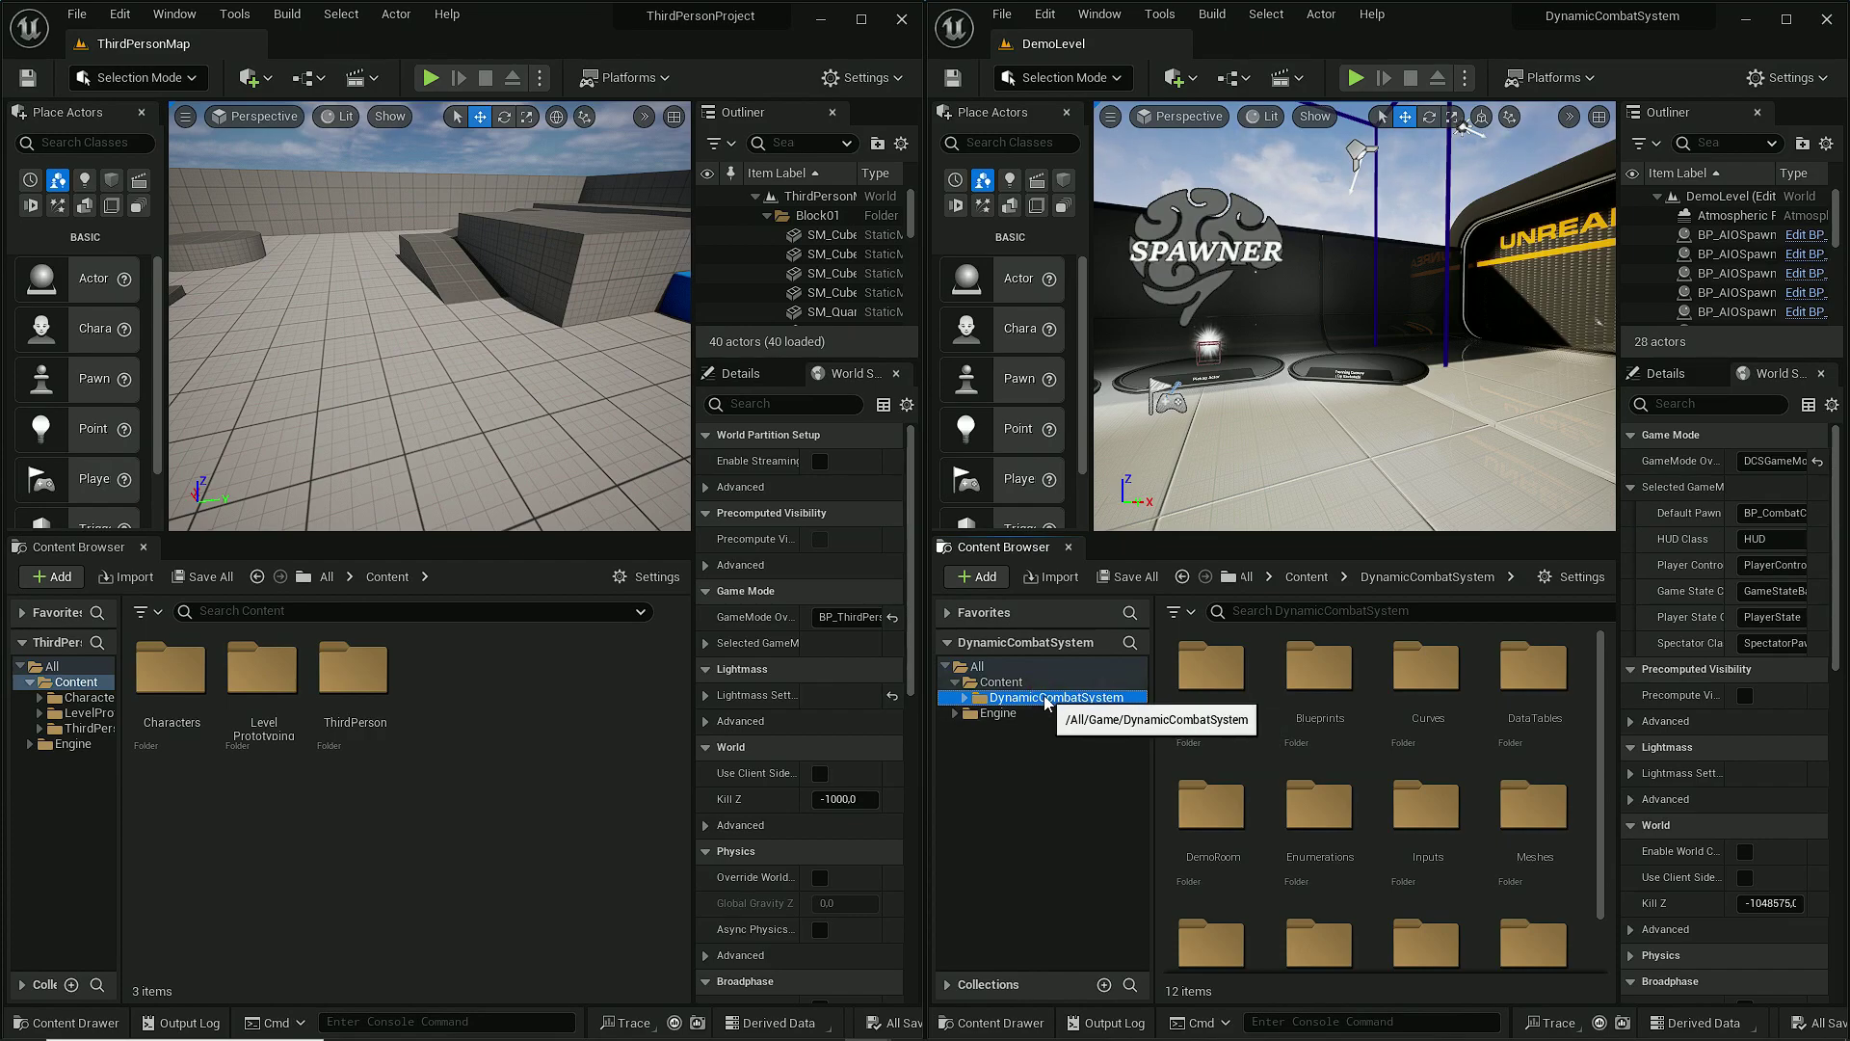
click(1050, 682)
right_click(1050, 681)
click(1108, 358)
click(1173, 489)
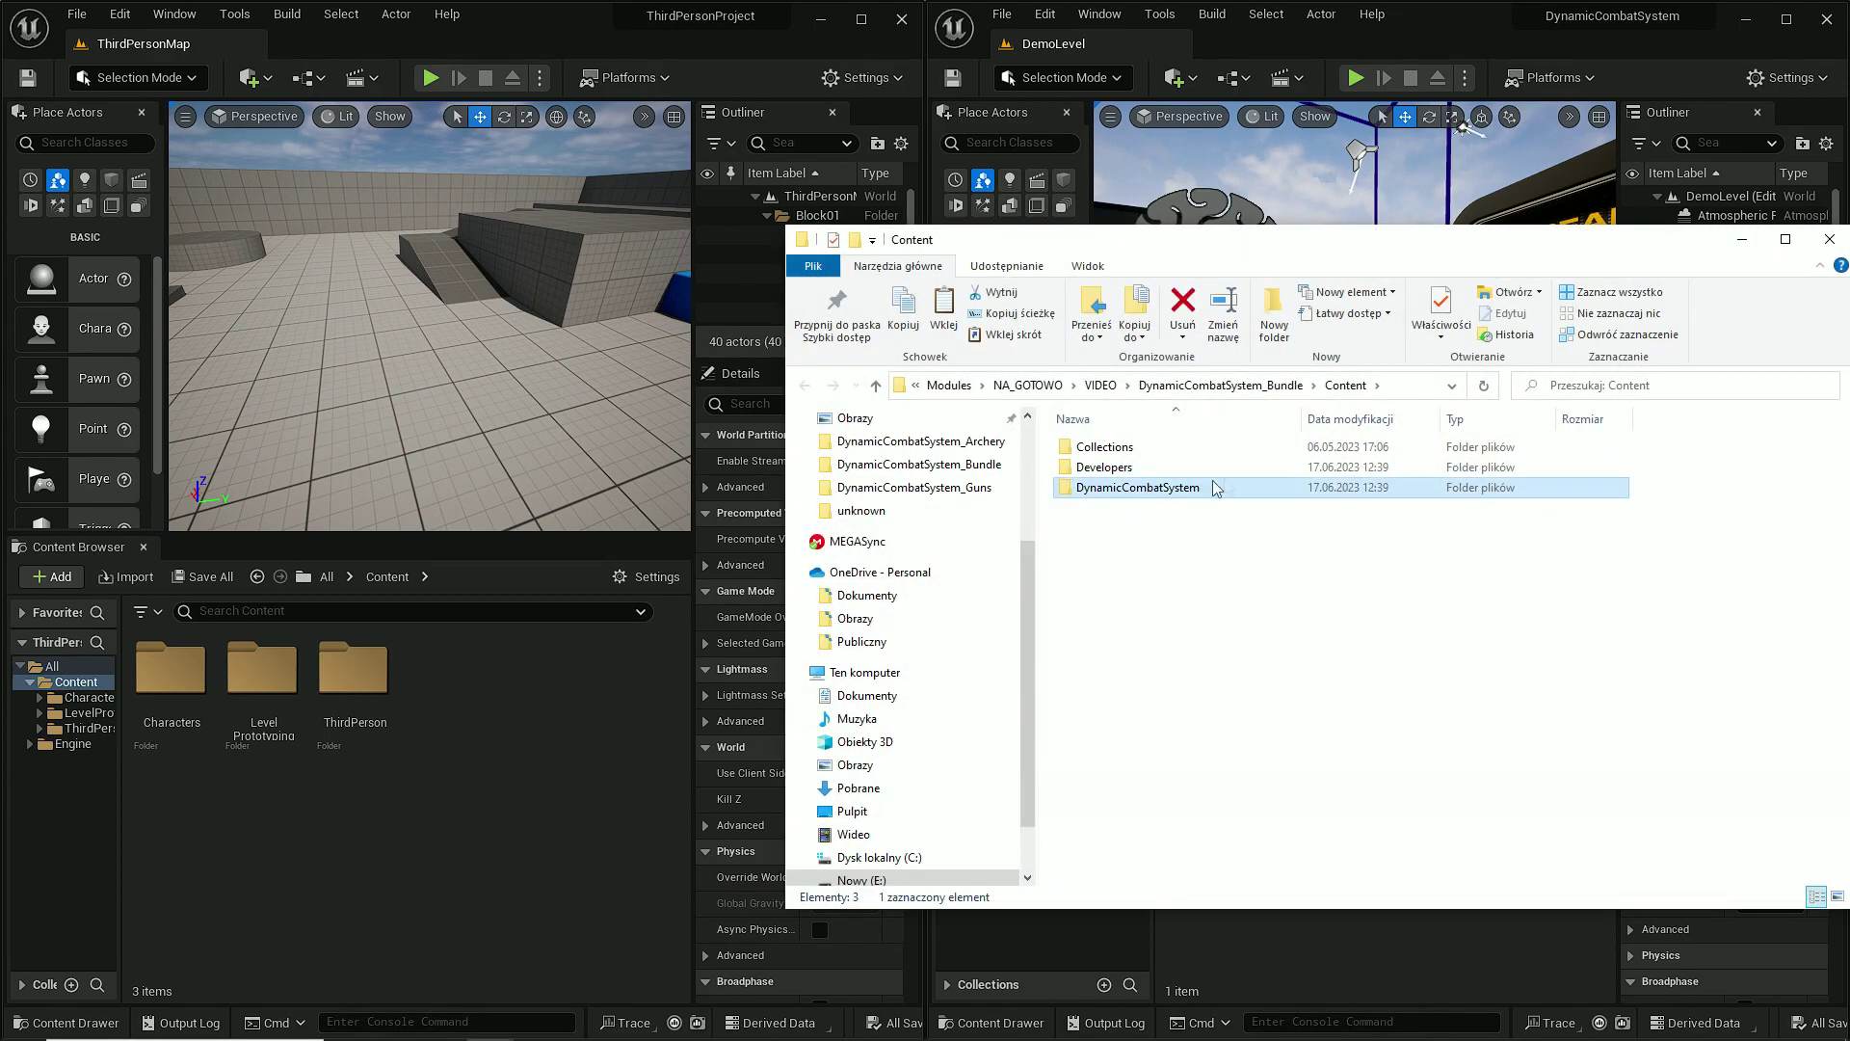
click(1829, 239)
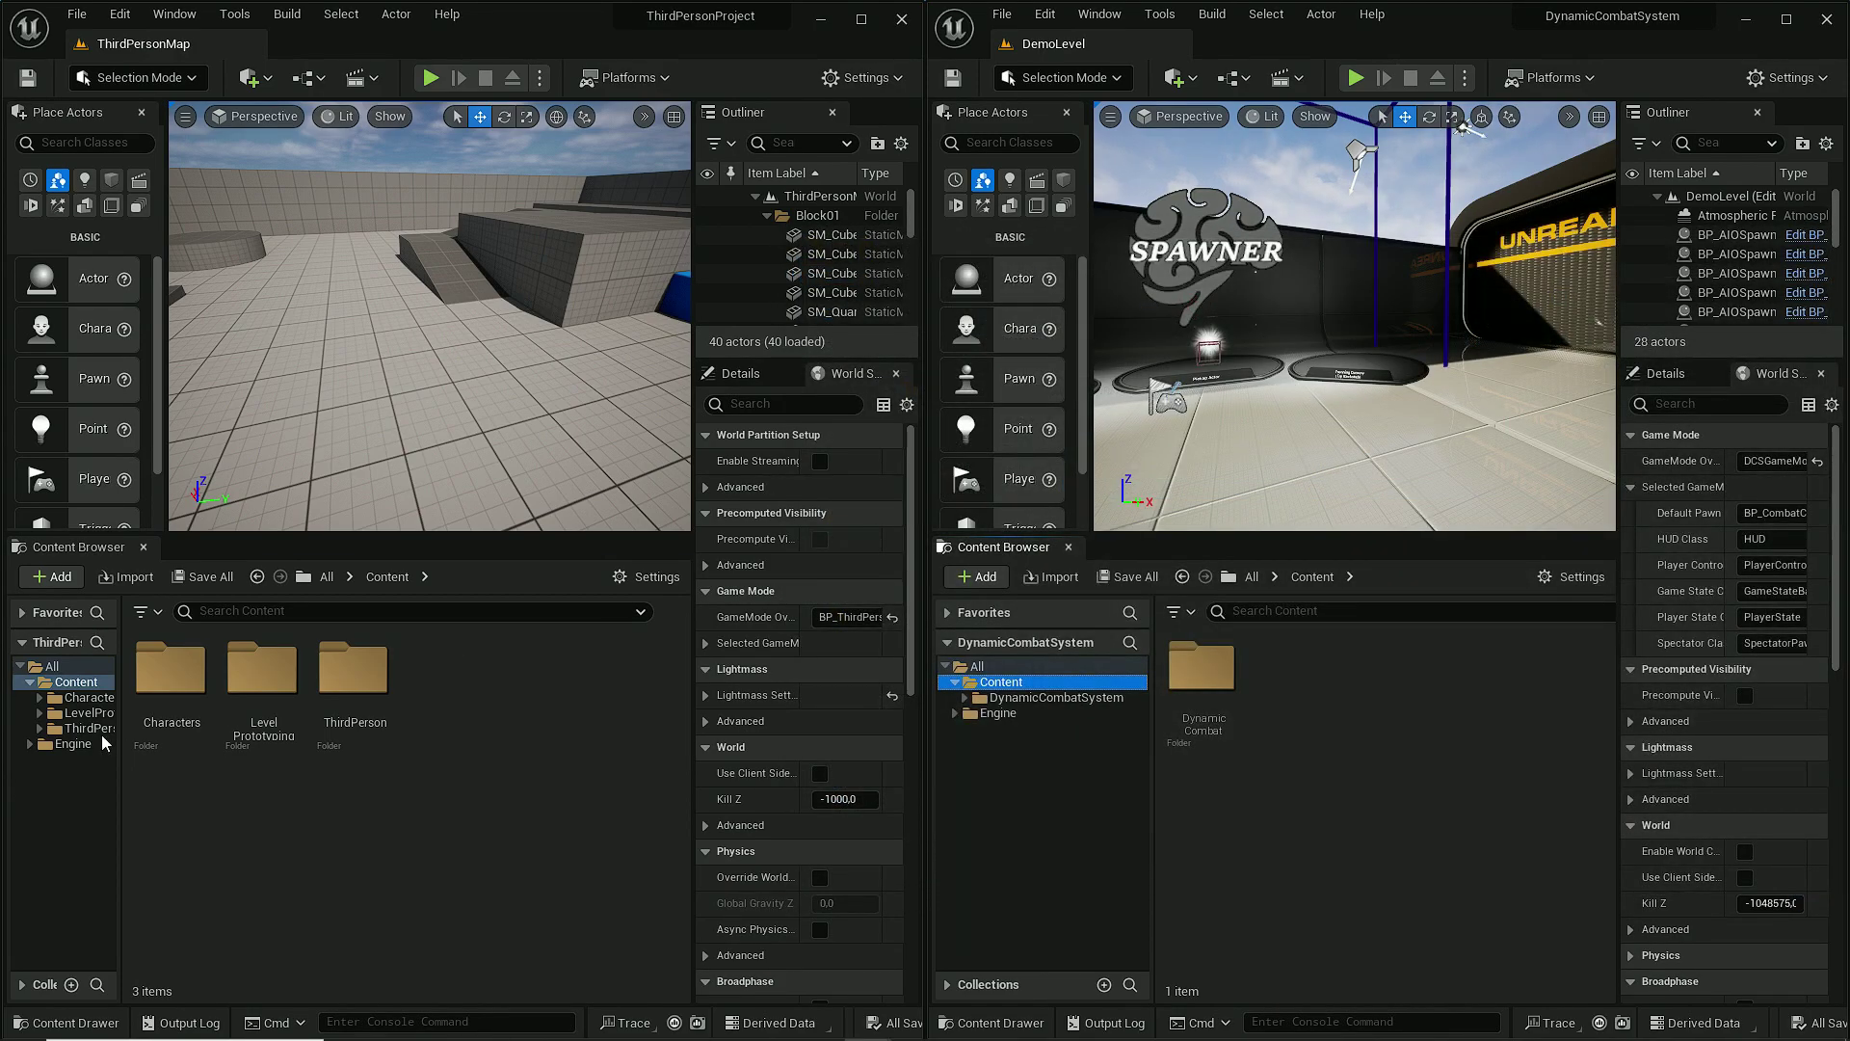
Step: Paste the copied DynamicCombatSystem folder into ThirdPersonProject's Content directory in File Explorer and close the Explorer window
right_click(100, 686)
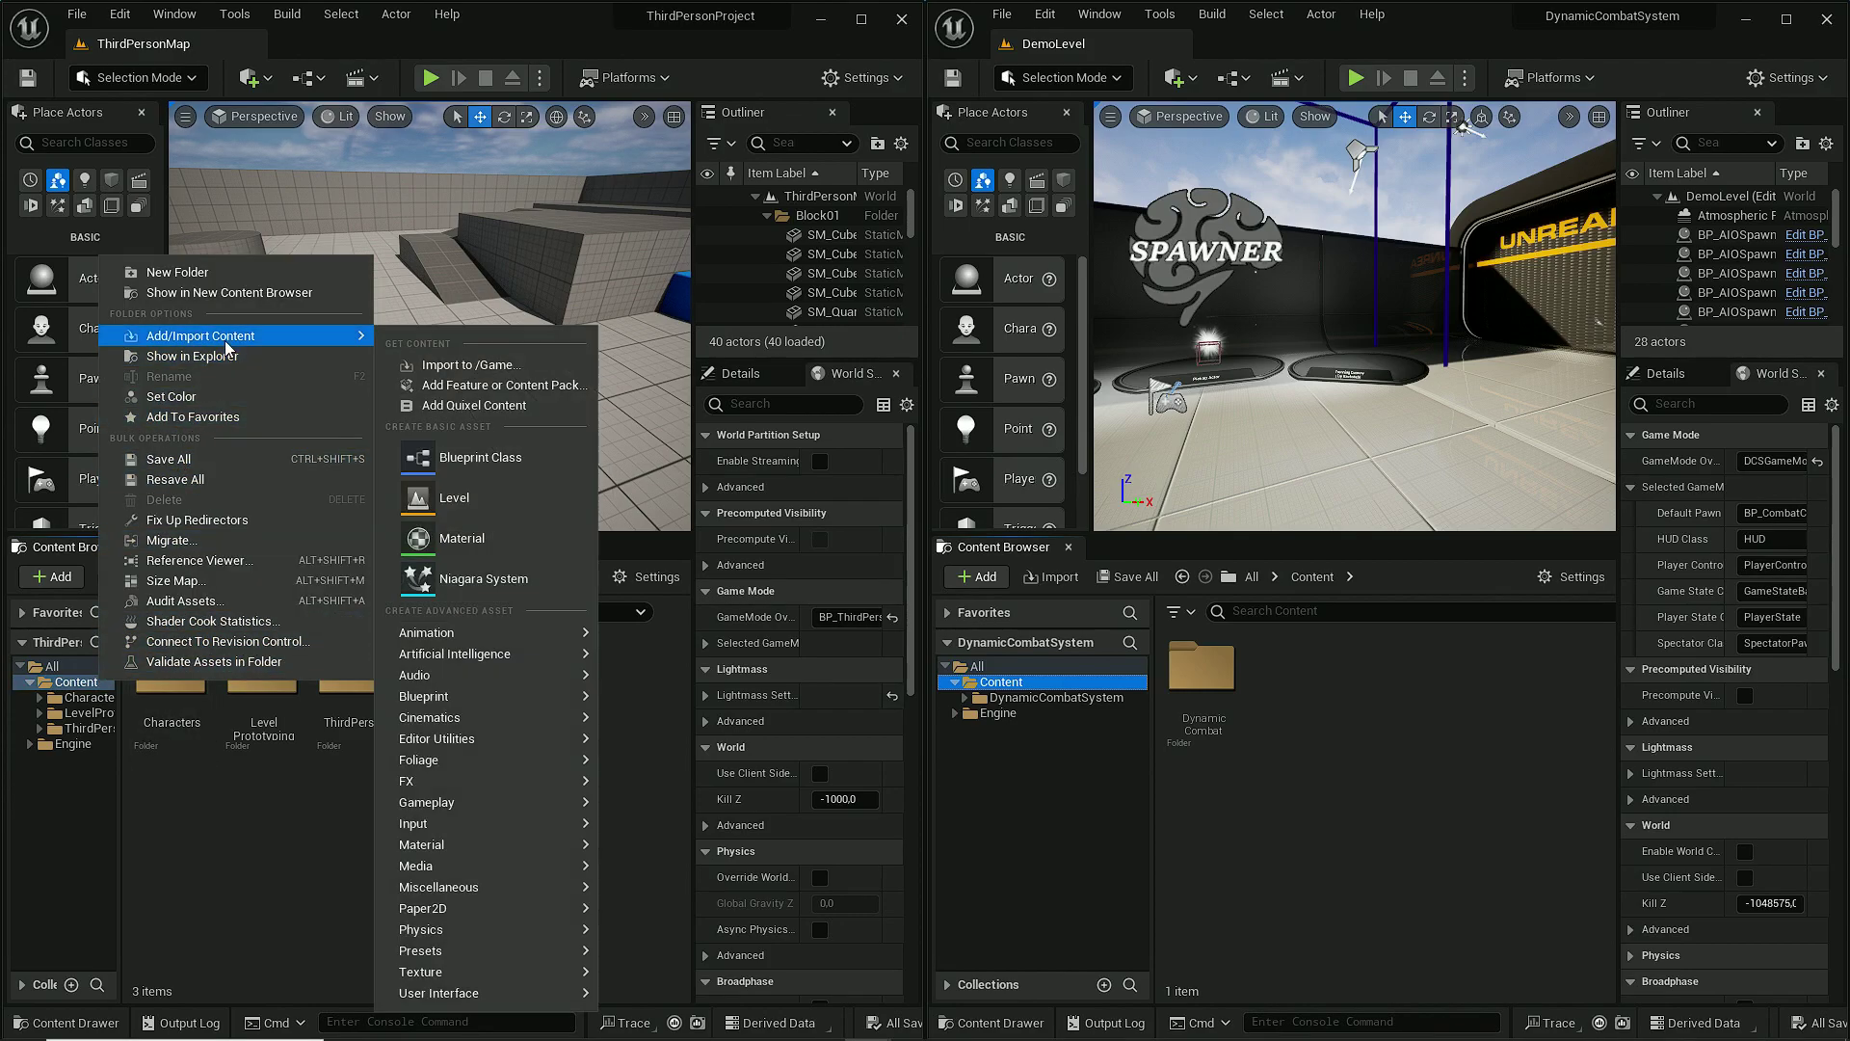
click(244, 374)
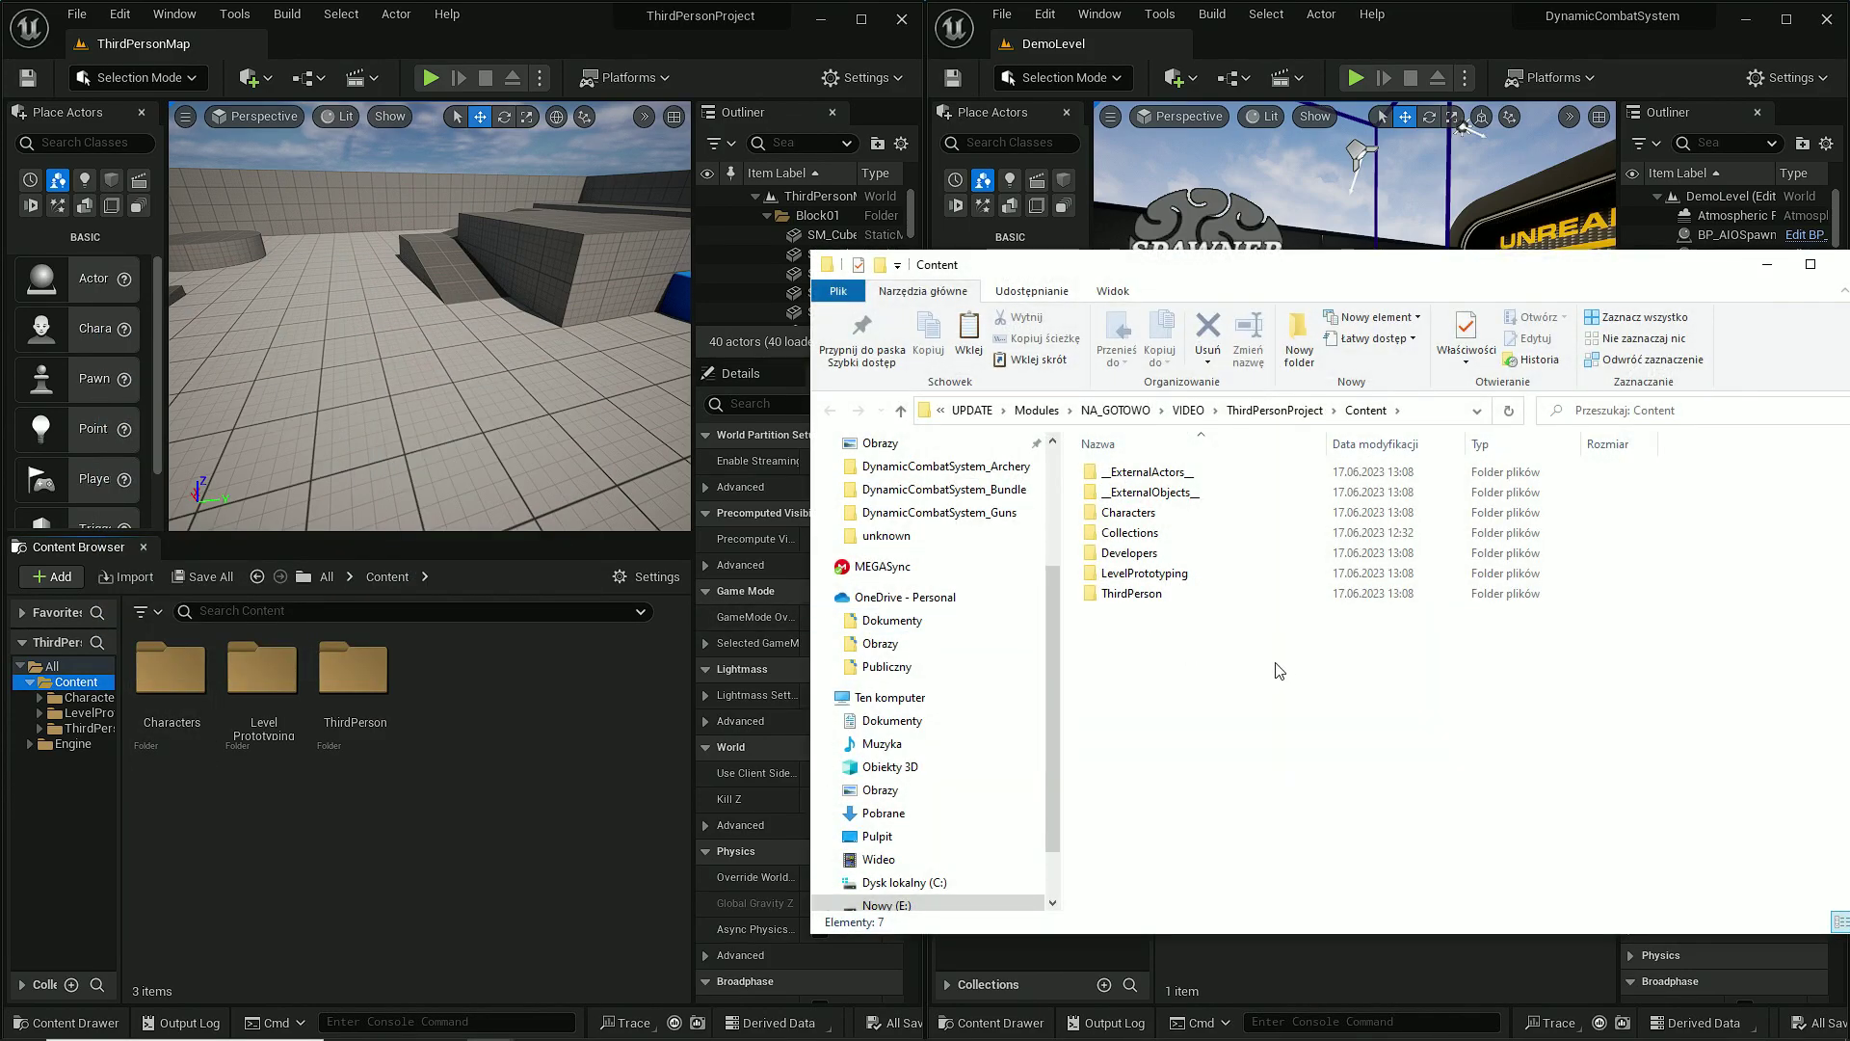
key(ctrl+v)
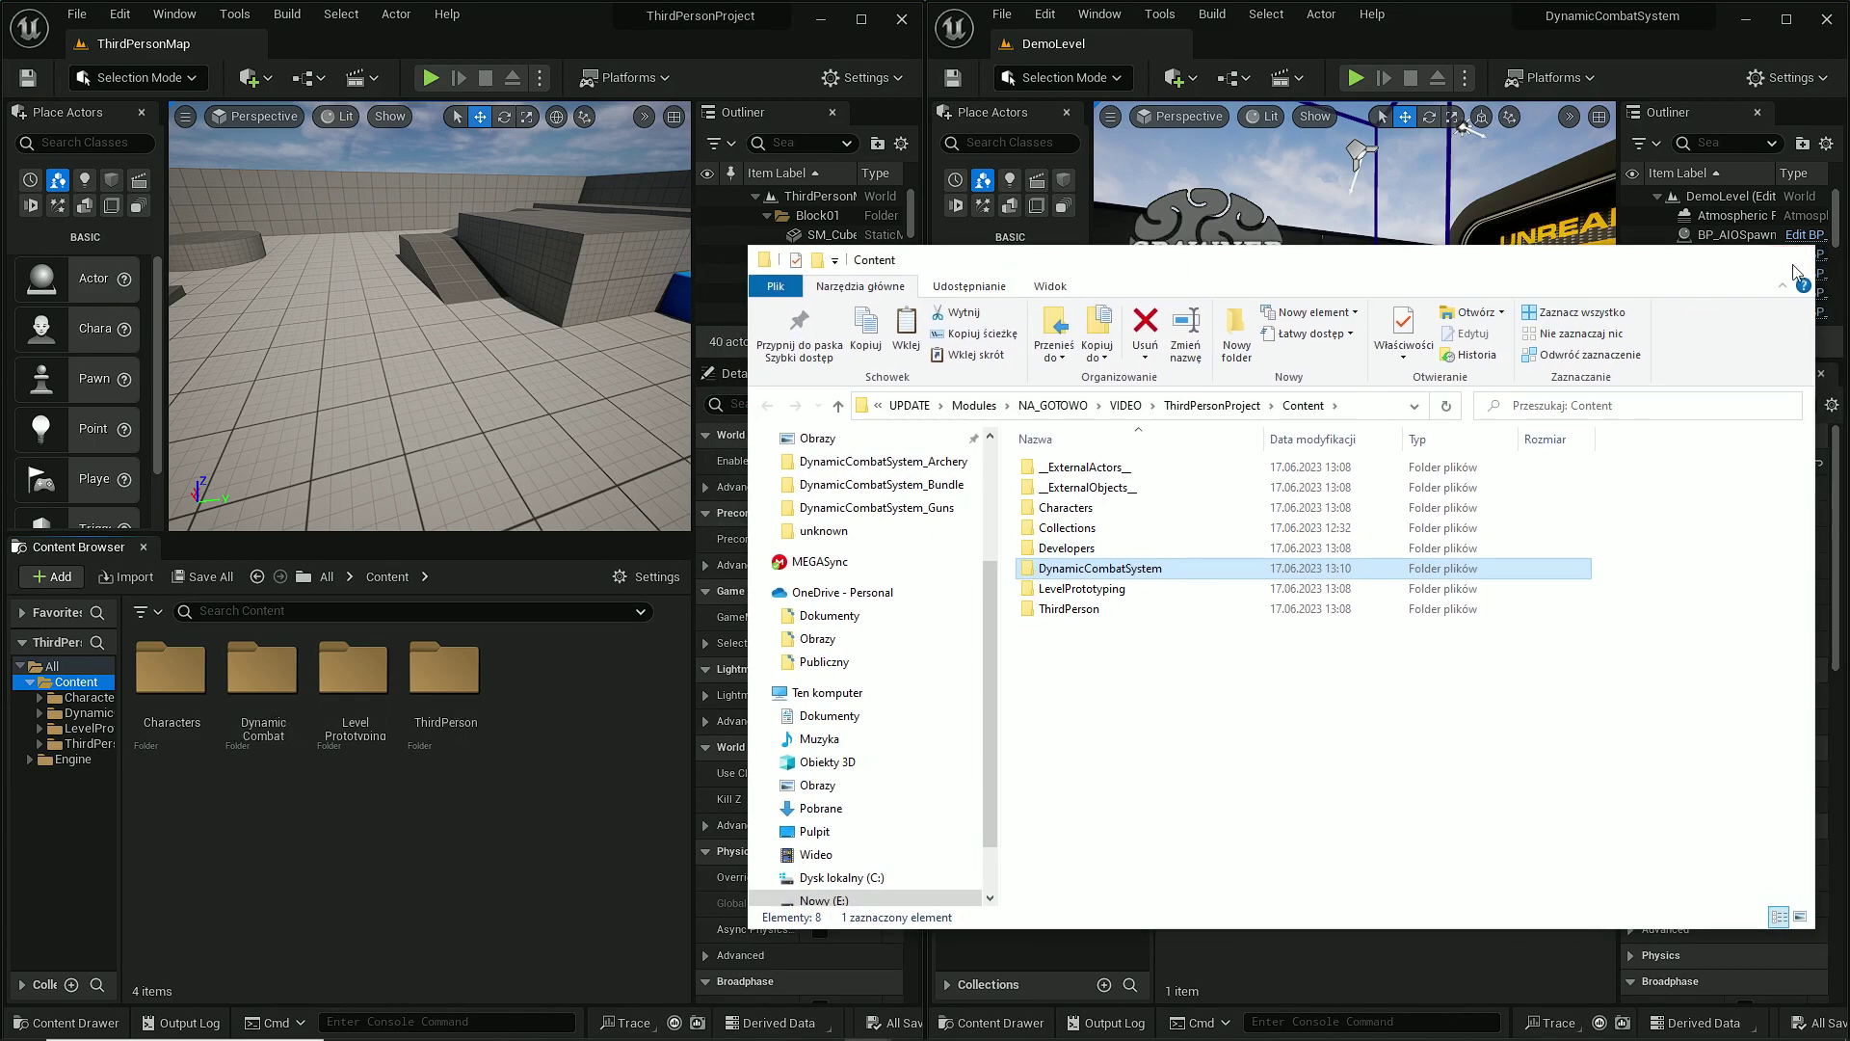
click(1792, 264)
scroll(405, 270, up, 2)
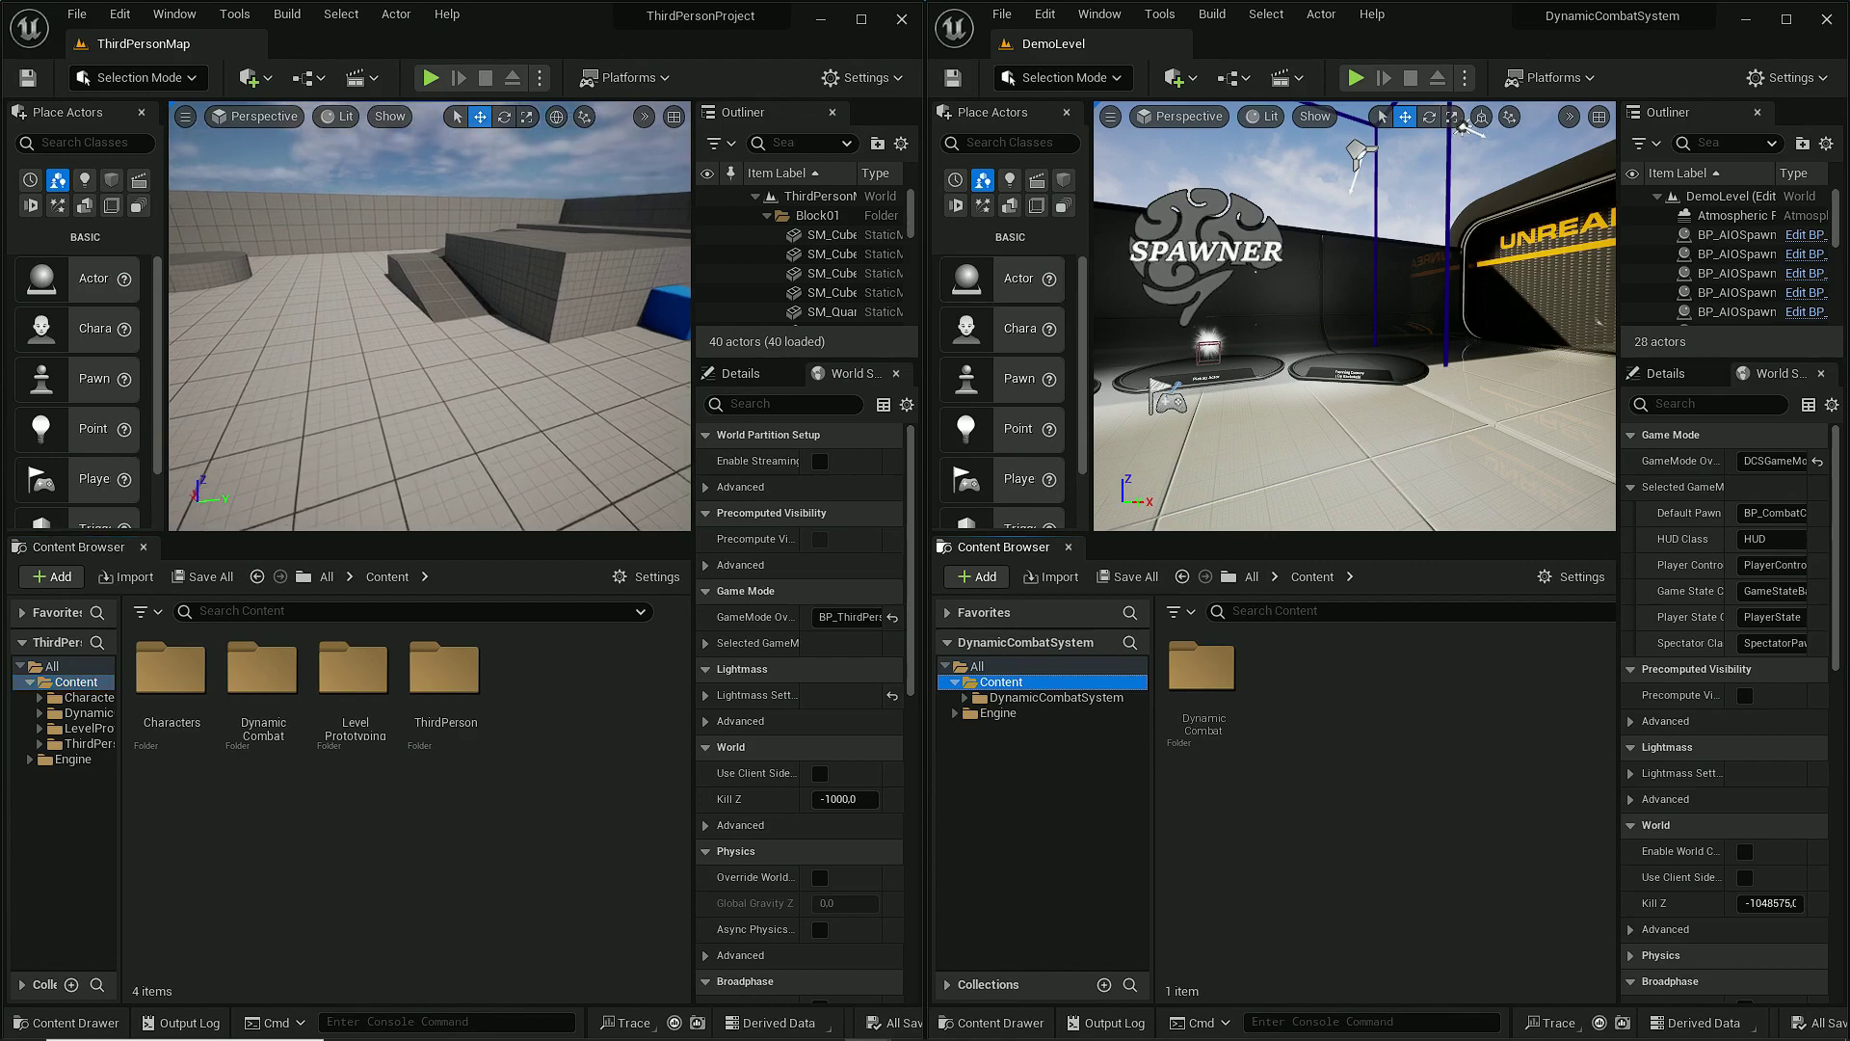
Step: Open the GameplayTags page of ThirdPersonProject's Project Settings and maximize the window
click(79, 15)
click(172, 286)
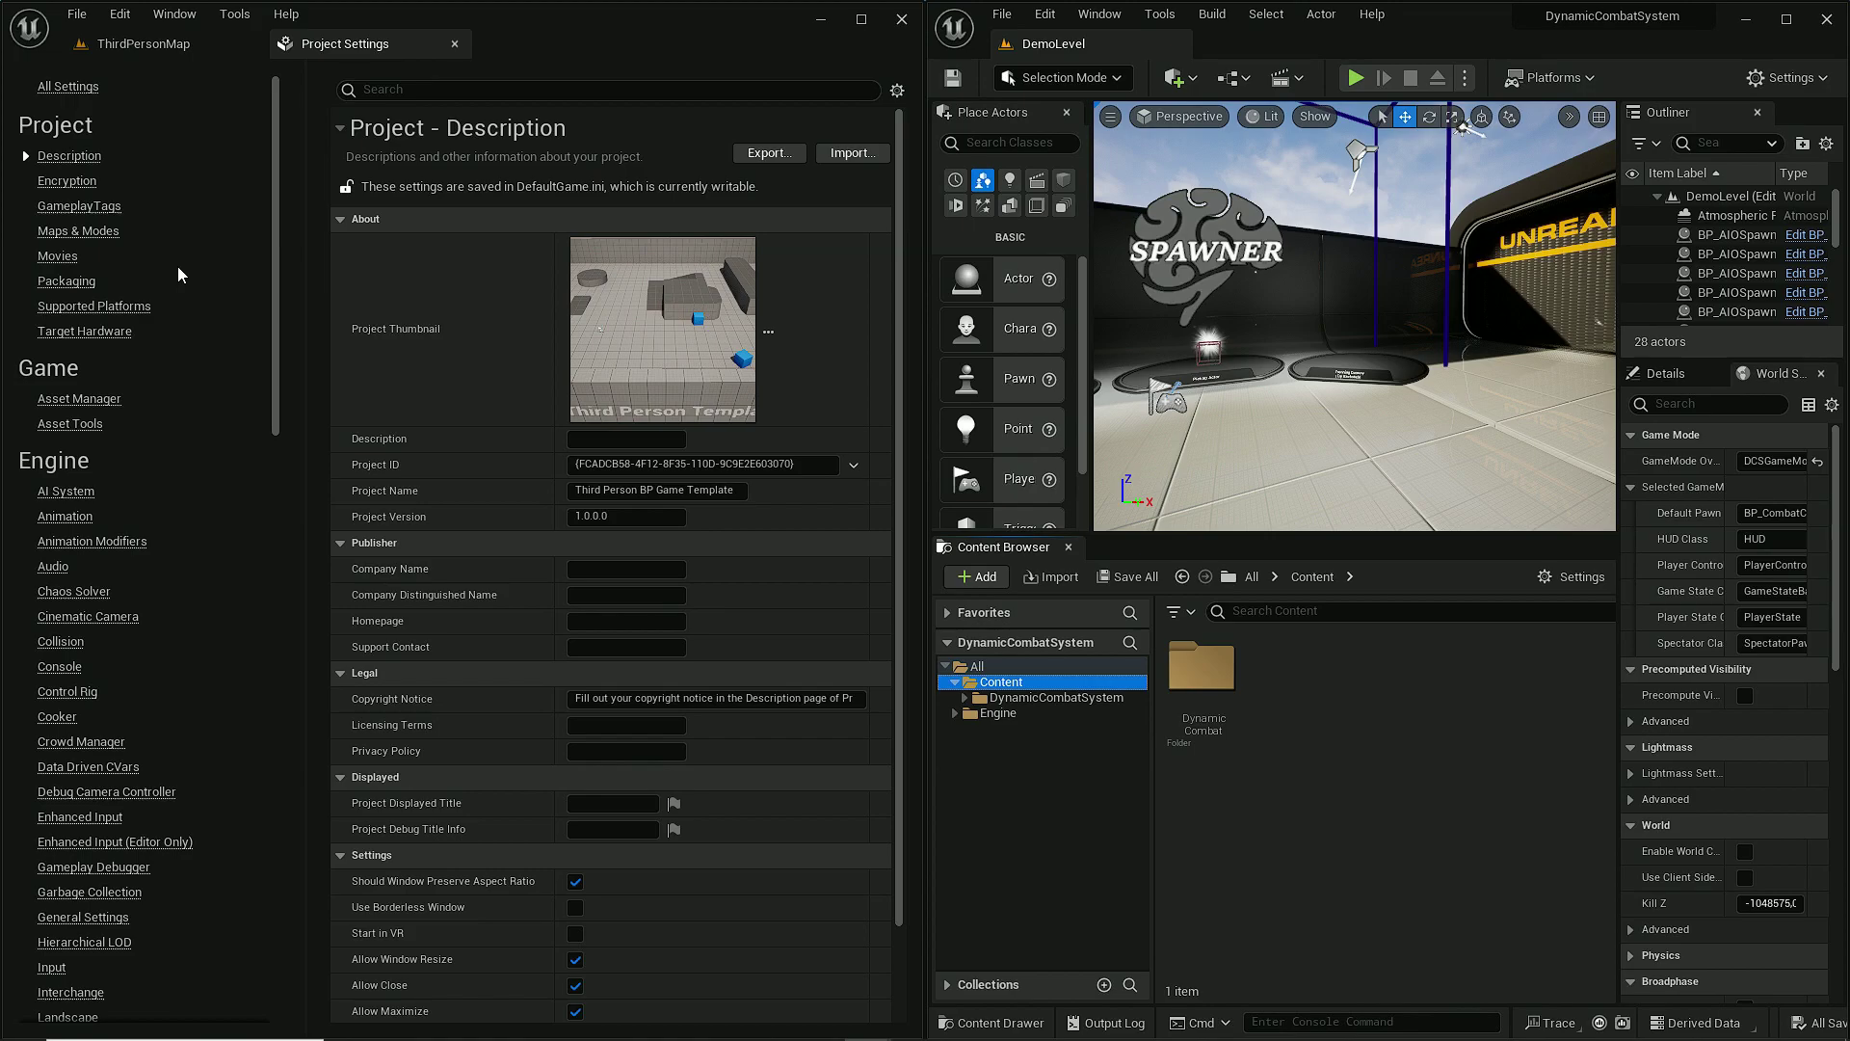
click(85, 206)
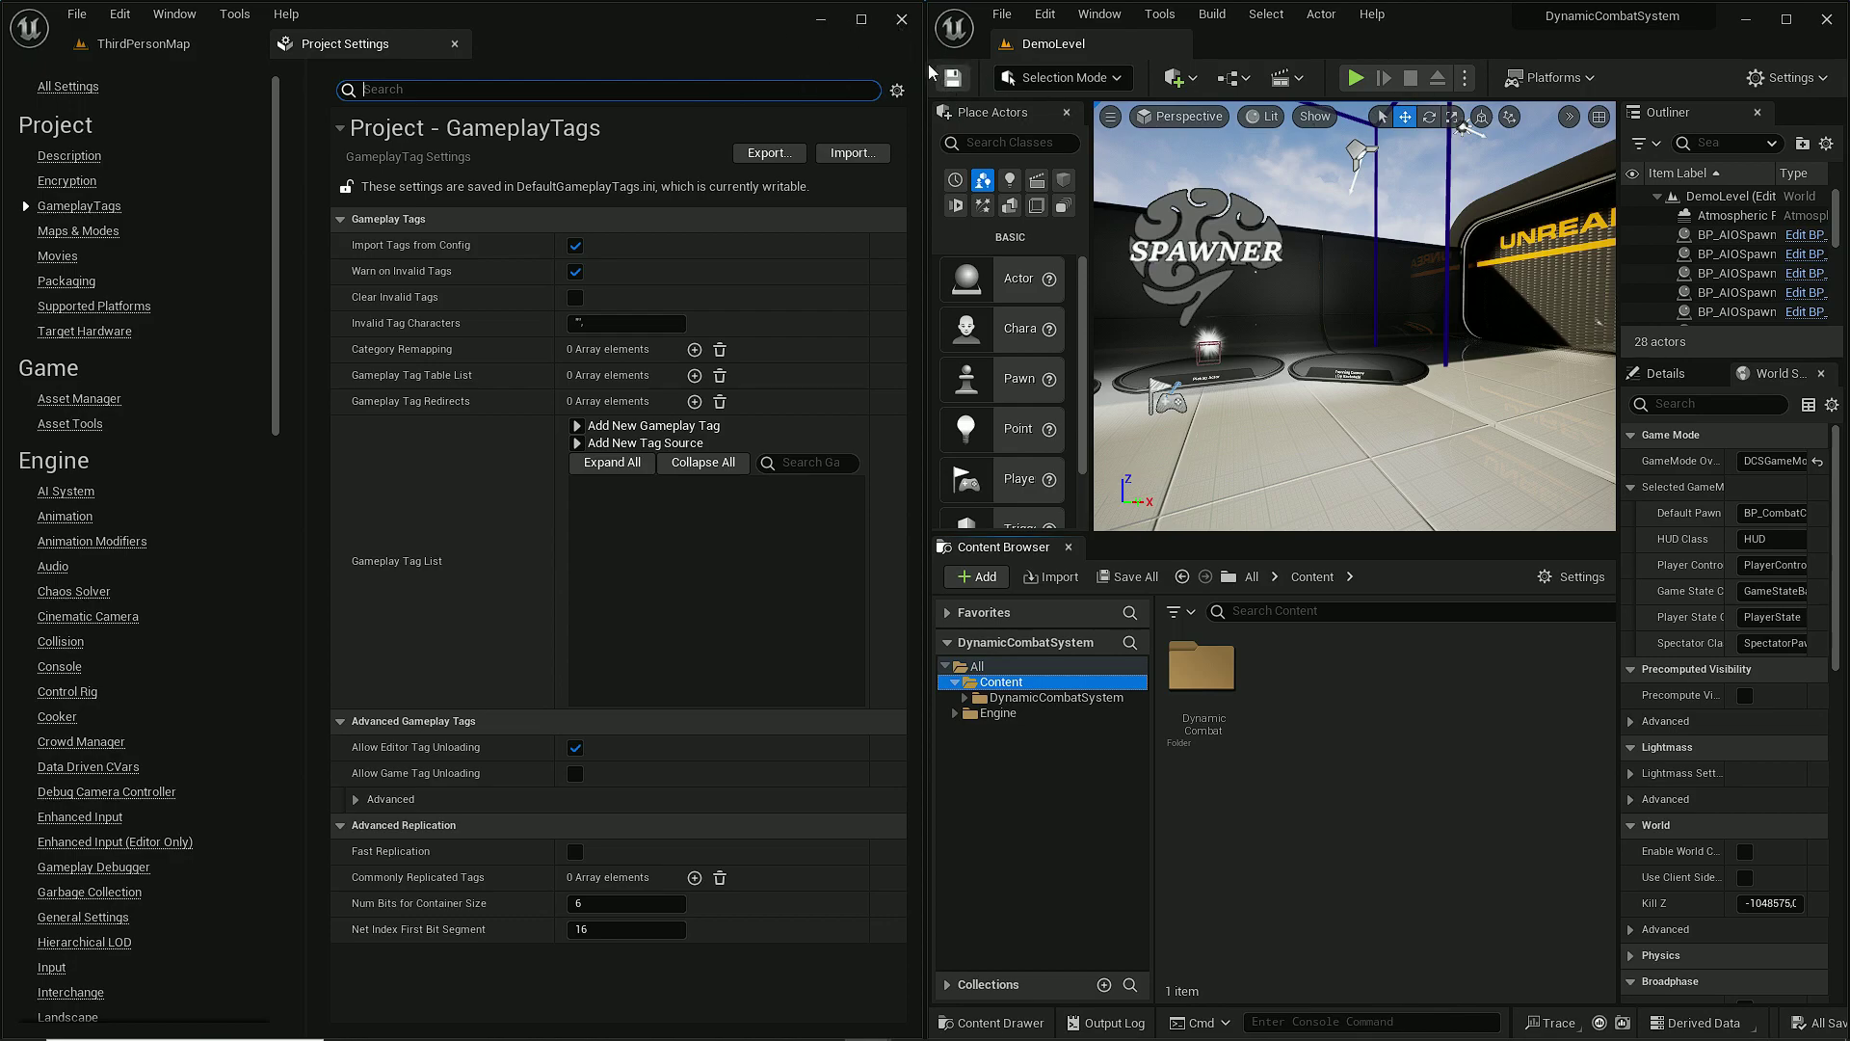
click(856, 27)
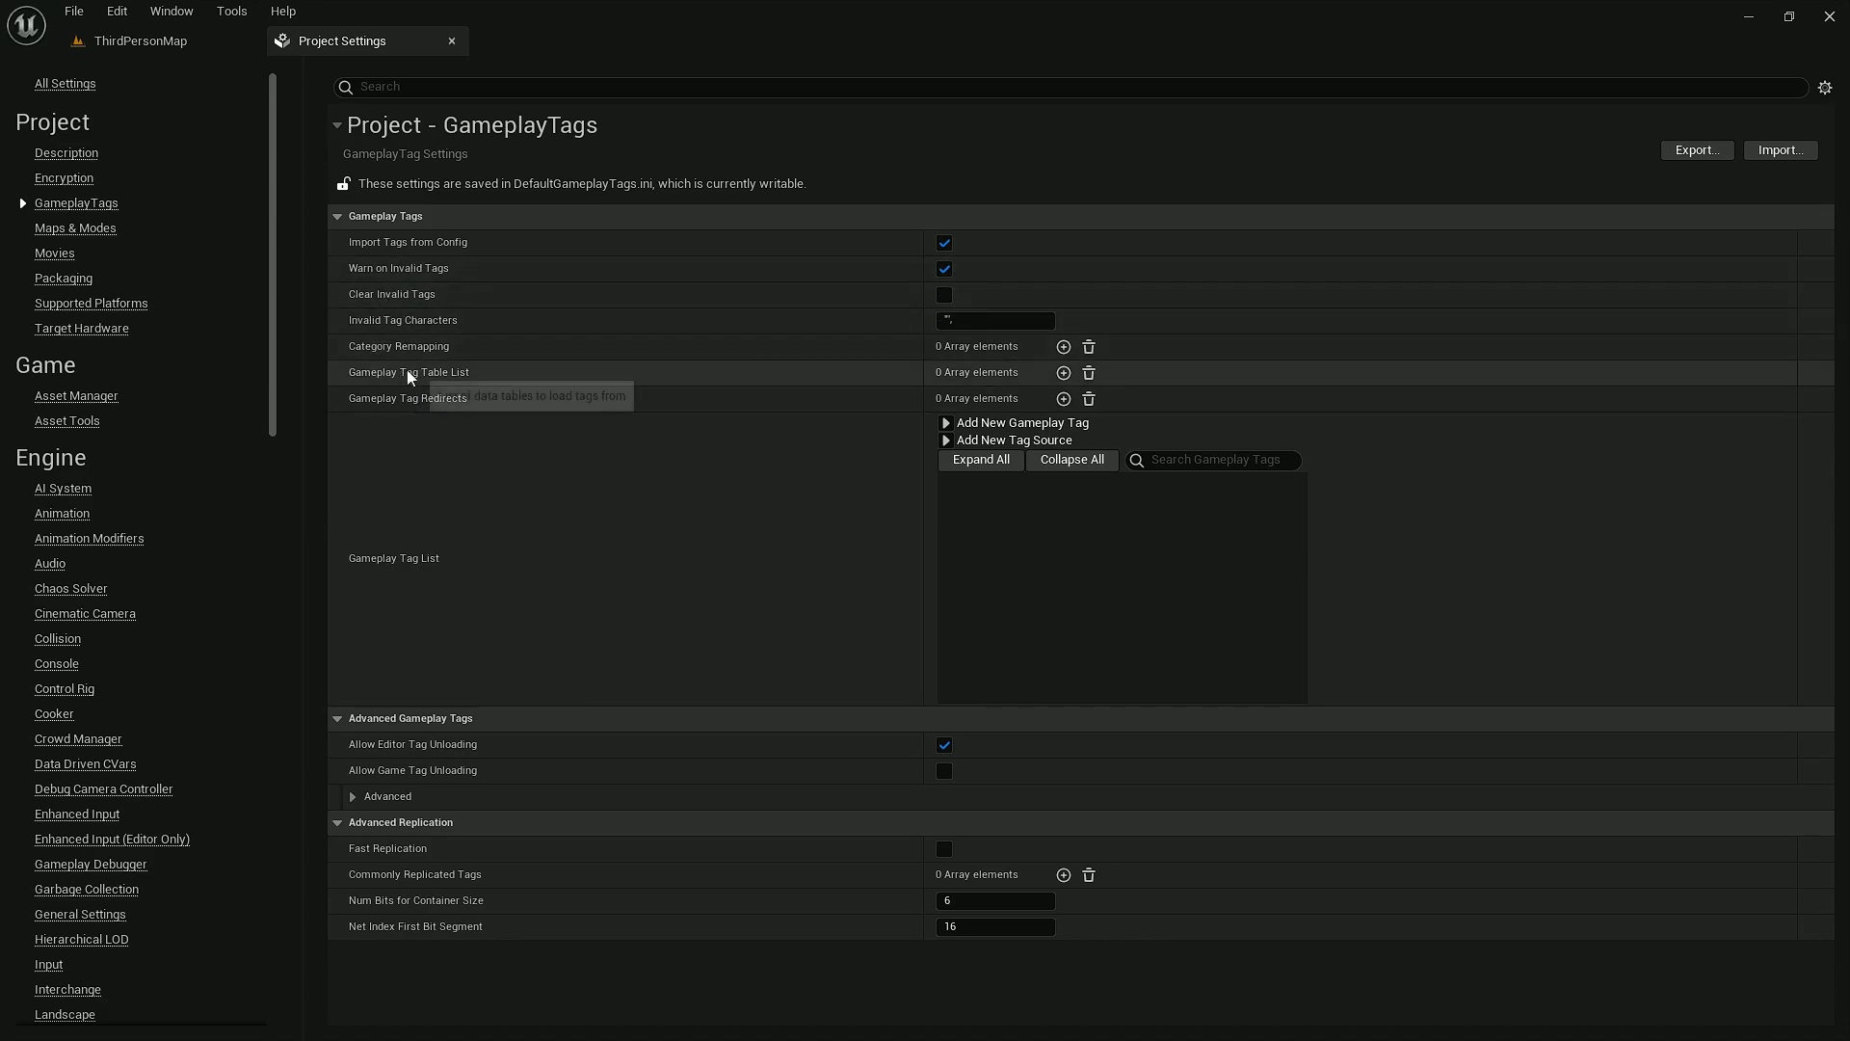
Step: Add four elements to the Gameplay Tag Table List and assign the DCSTags_Actions data table to Index 0
click(1064, 373)
click(1064, 373)
click(1064, 373)
click(1064, 373)
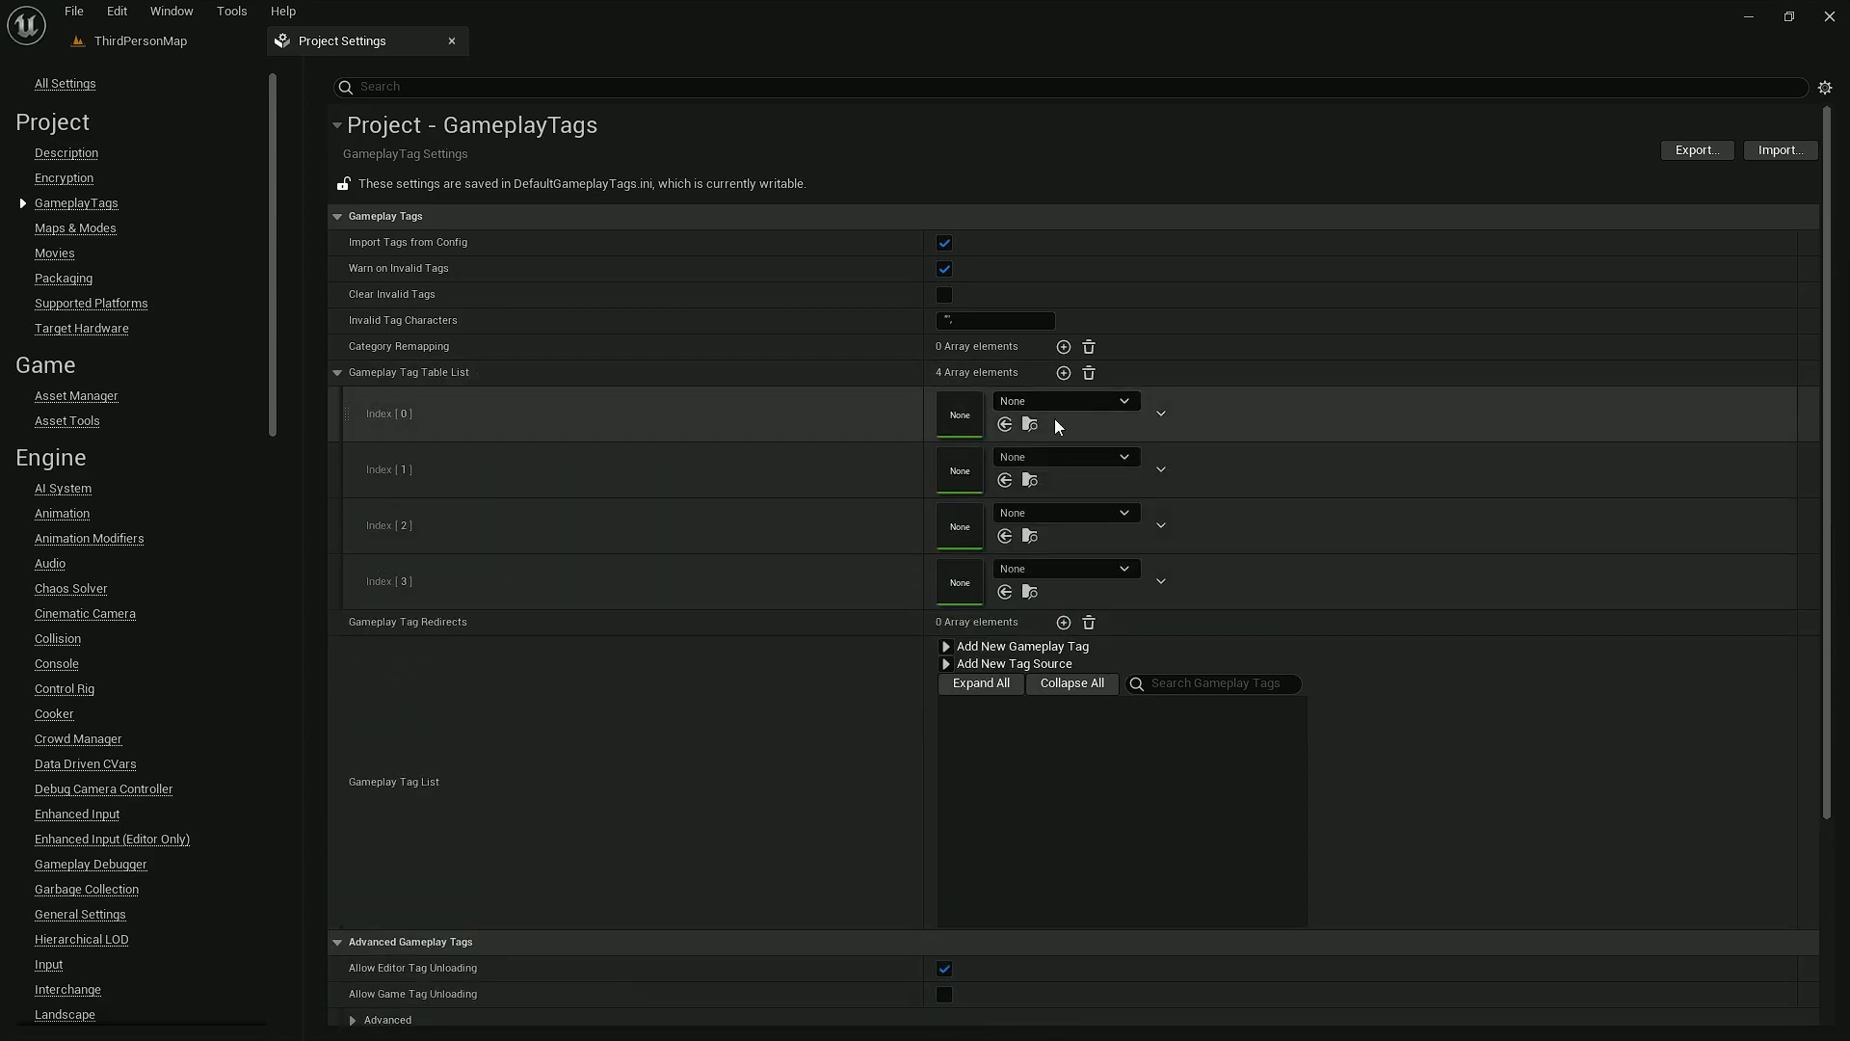
click(1060, 401)
text(dcstags)
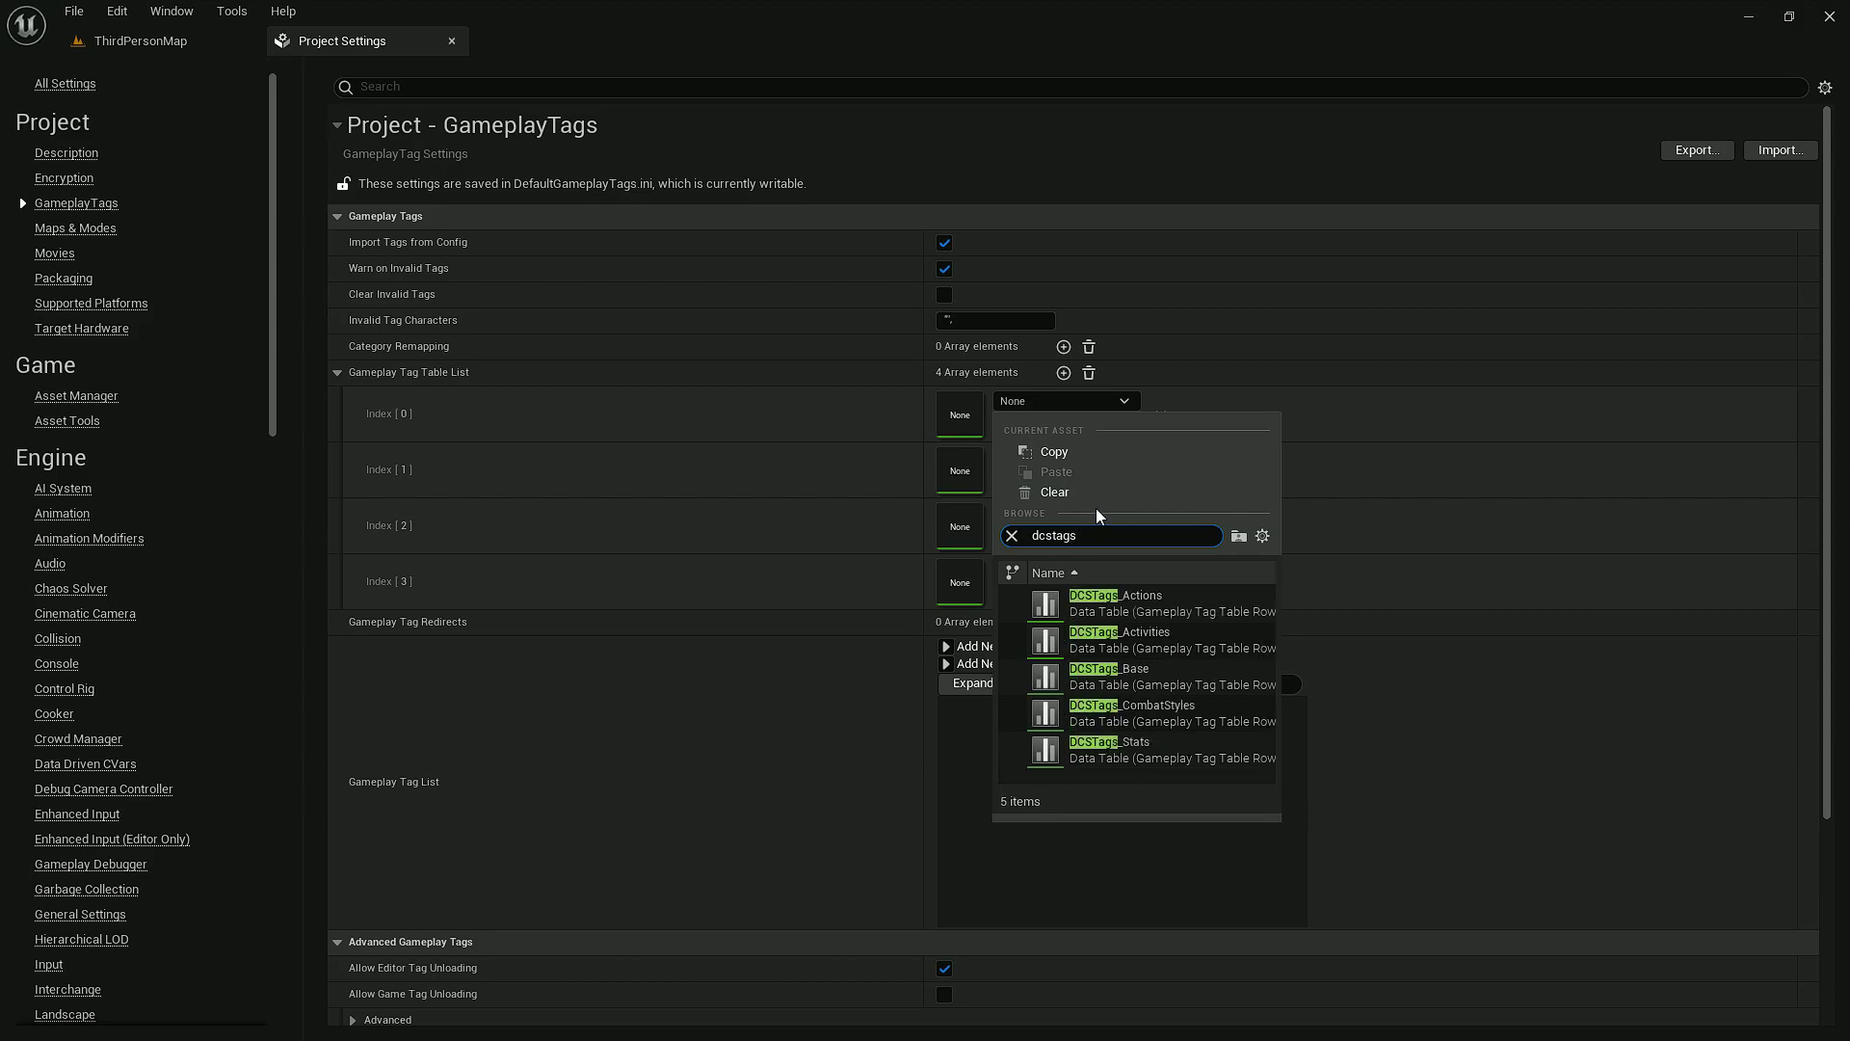
key(ctrl+a)
key(ctrl+c)
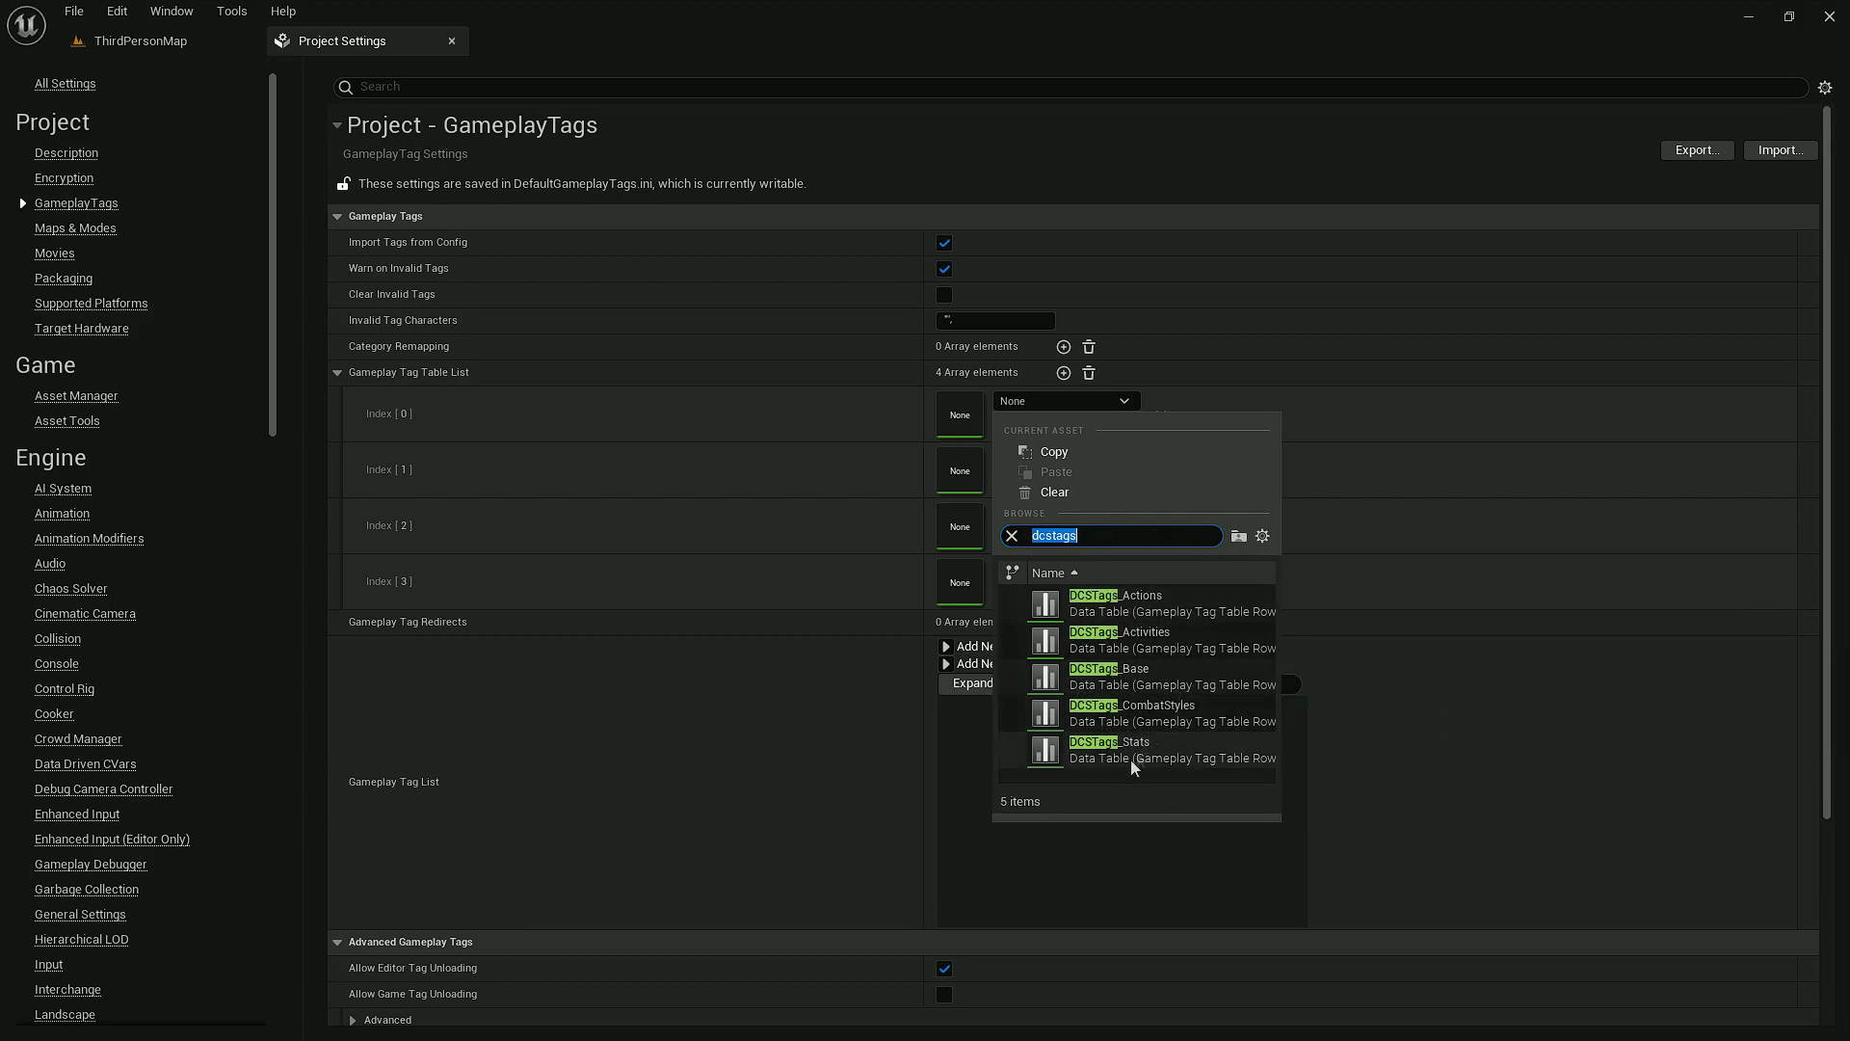
click(1166, 605)
Step: Add a fifth Gameplay Tag Table List element and assign DCSTags_Activities to Index 1 and DCSTags_Base to Index 2
click(1063, 373)
click(1033, 449)
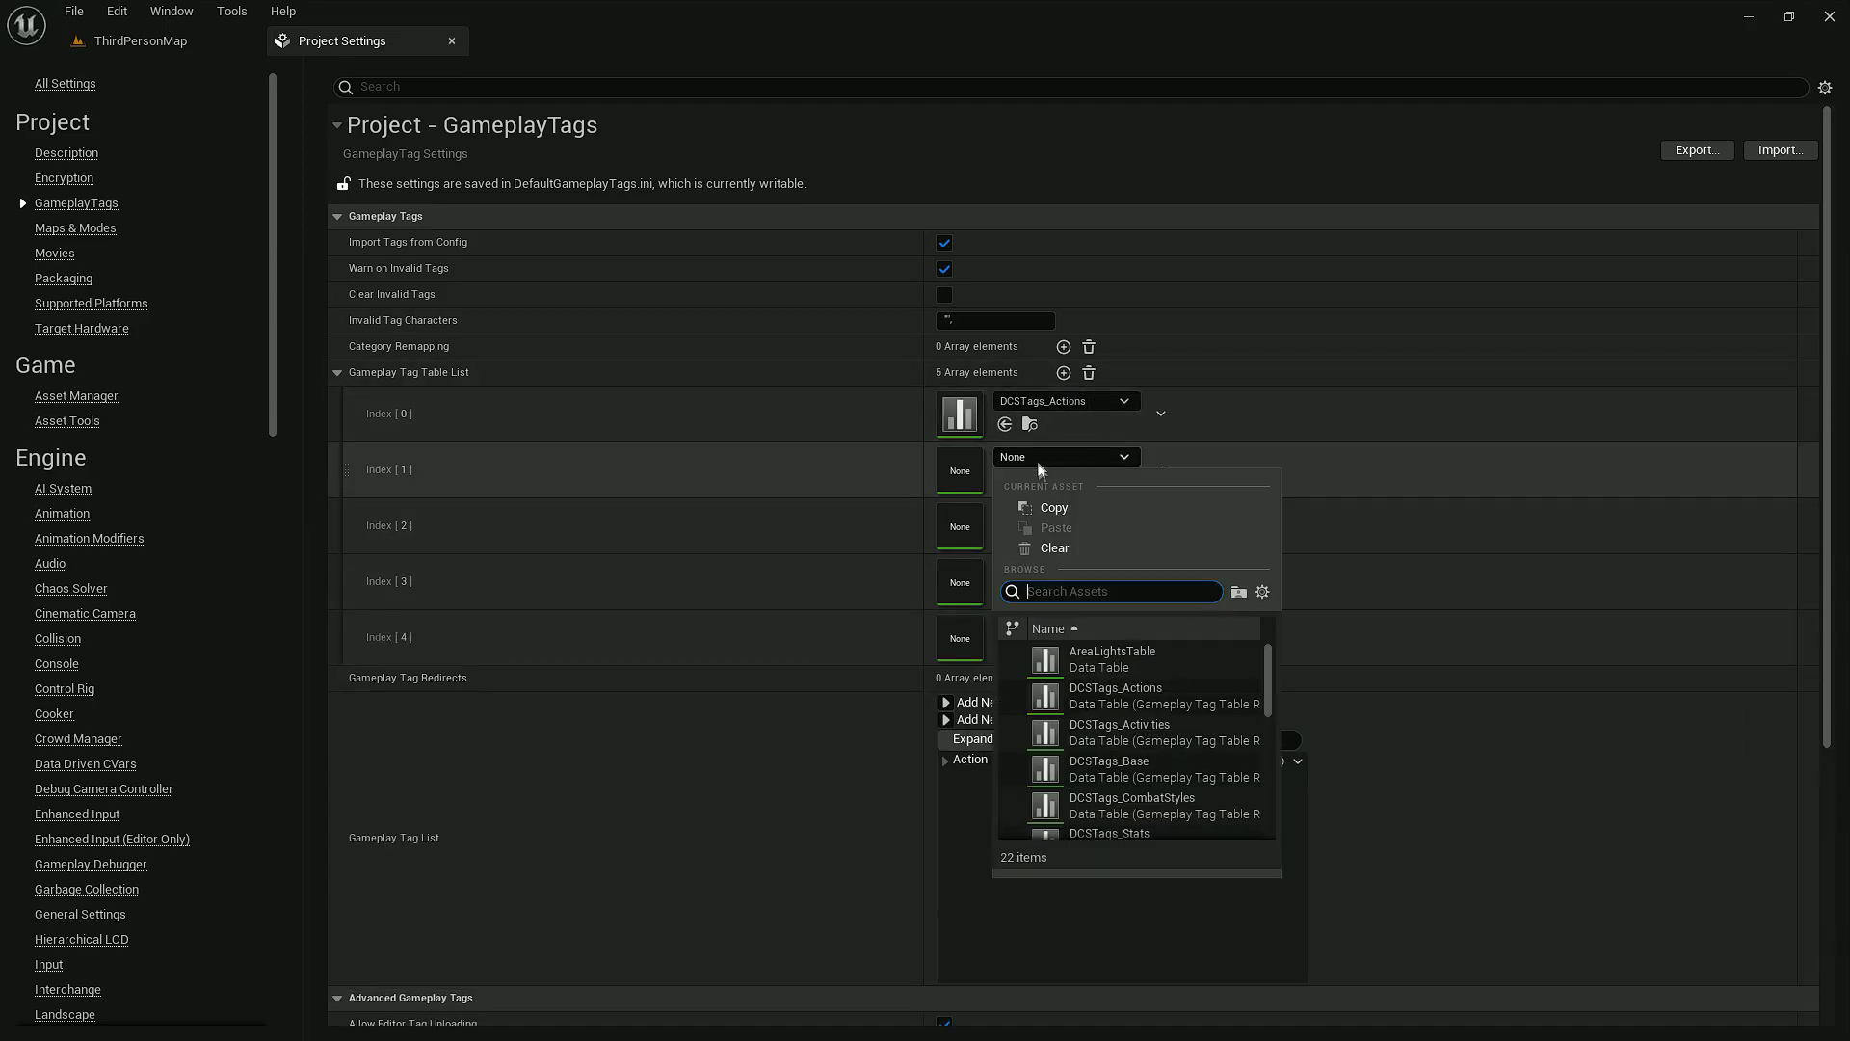
click(1046, 688)
click(1037, 511)
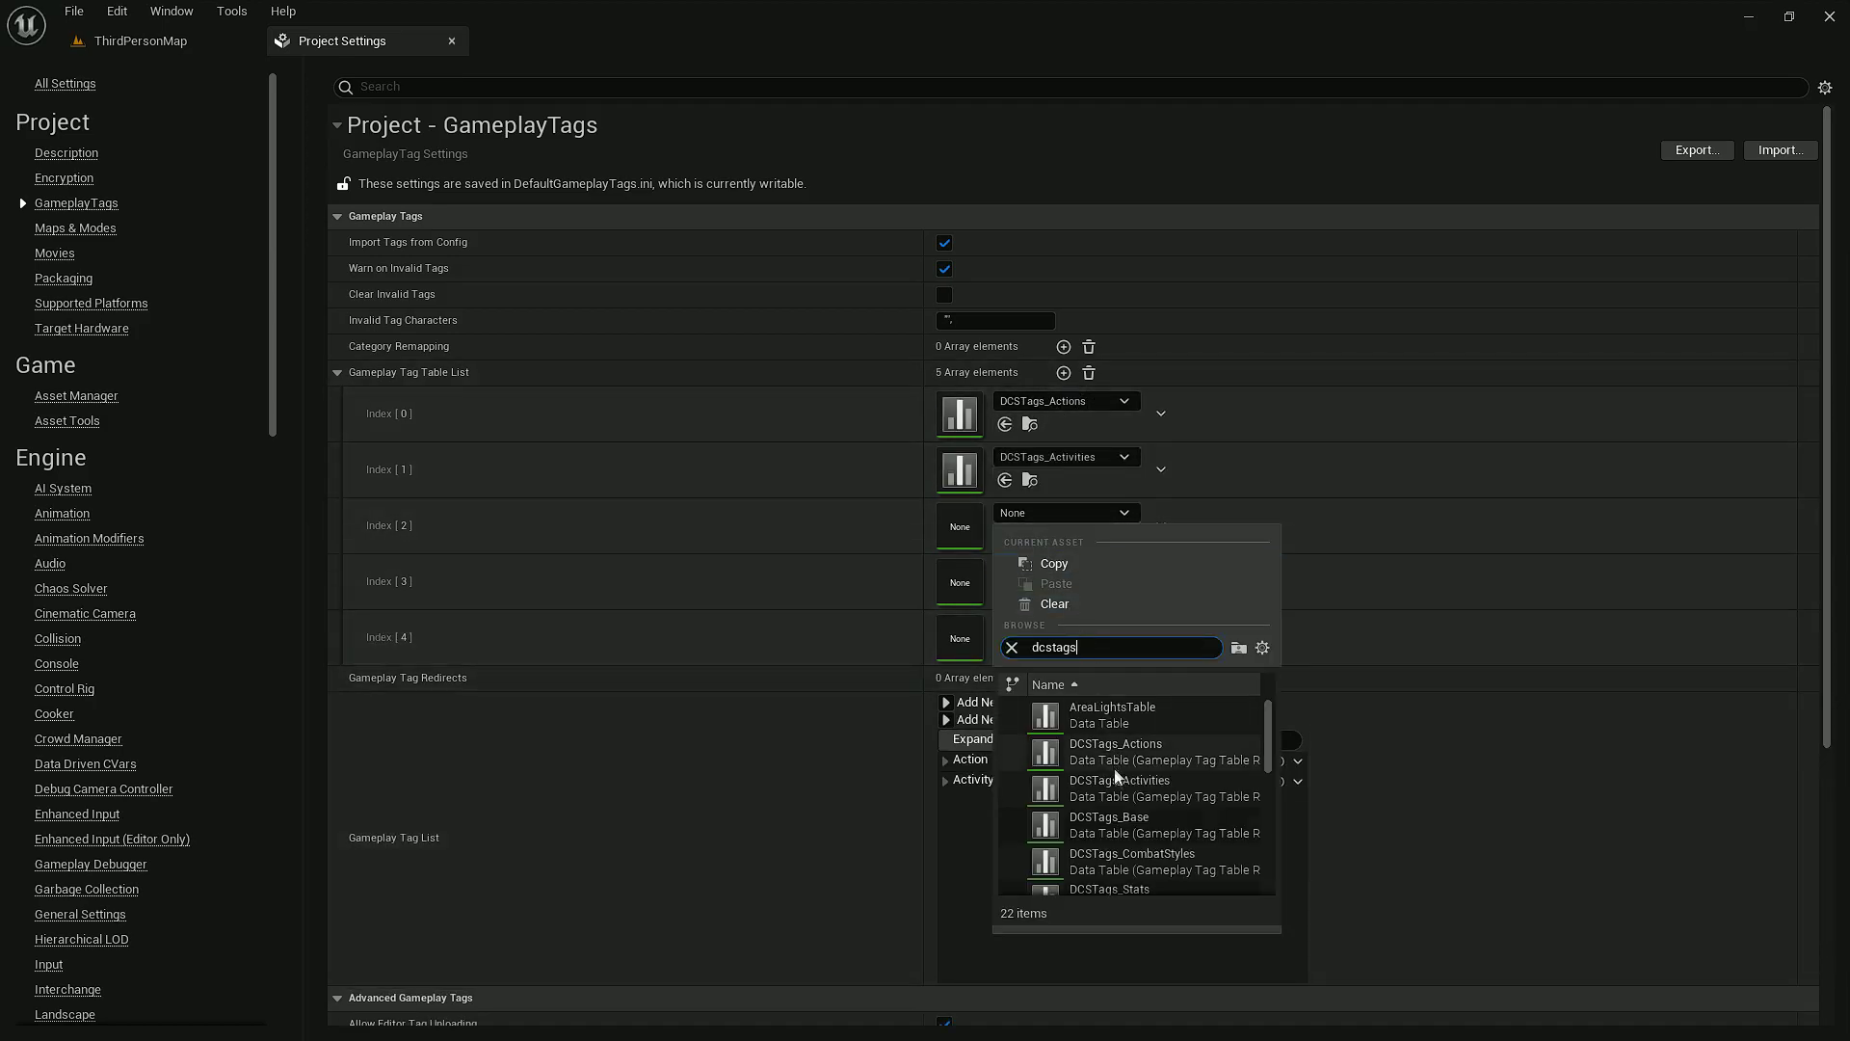
click(1114, 794)
Step: Assign DCSTags_CombatStyles to Index 3 and DCSTags_Stats to Index 4 of the Gameplay Tag Table List
click(1072, 573)
key(ctrl+v)
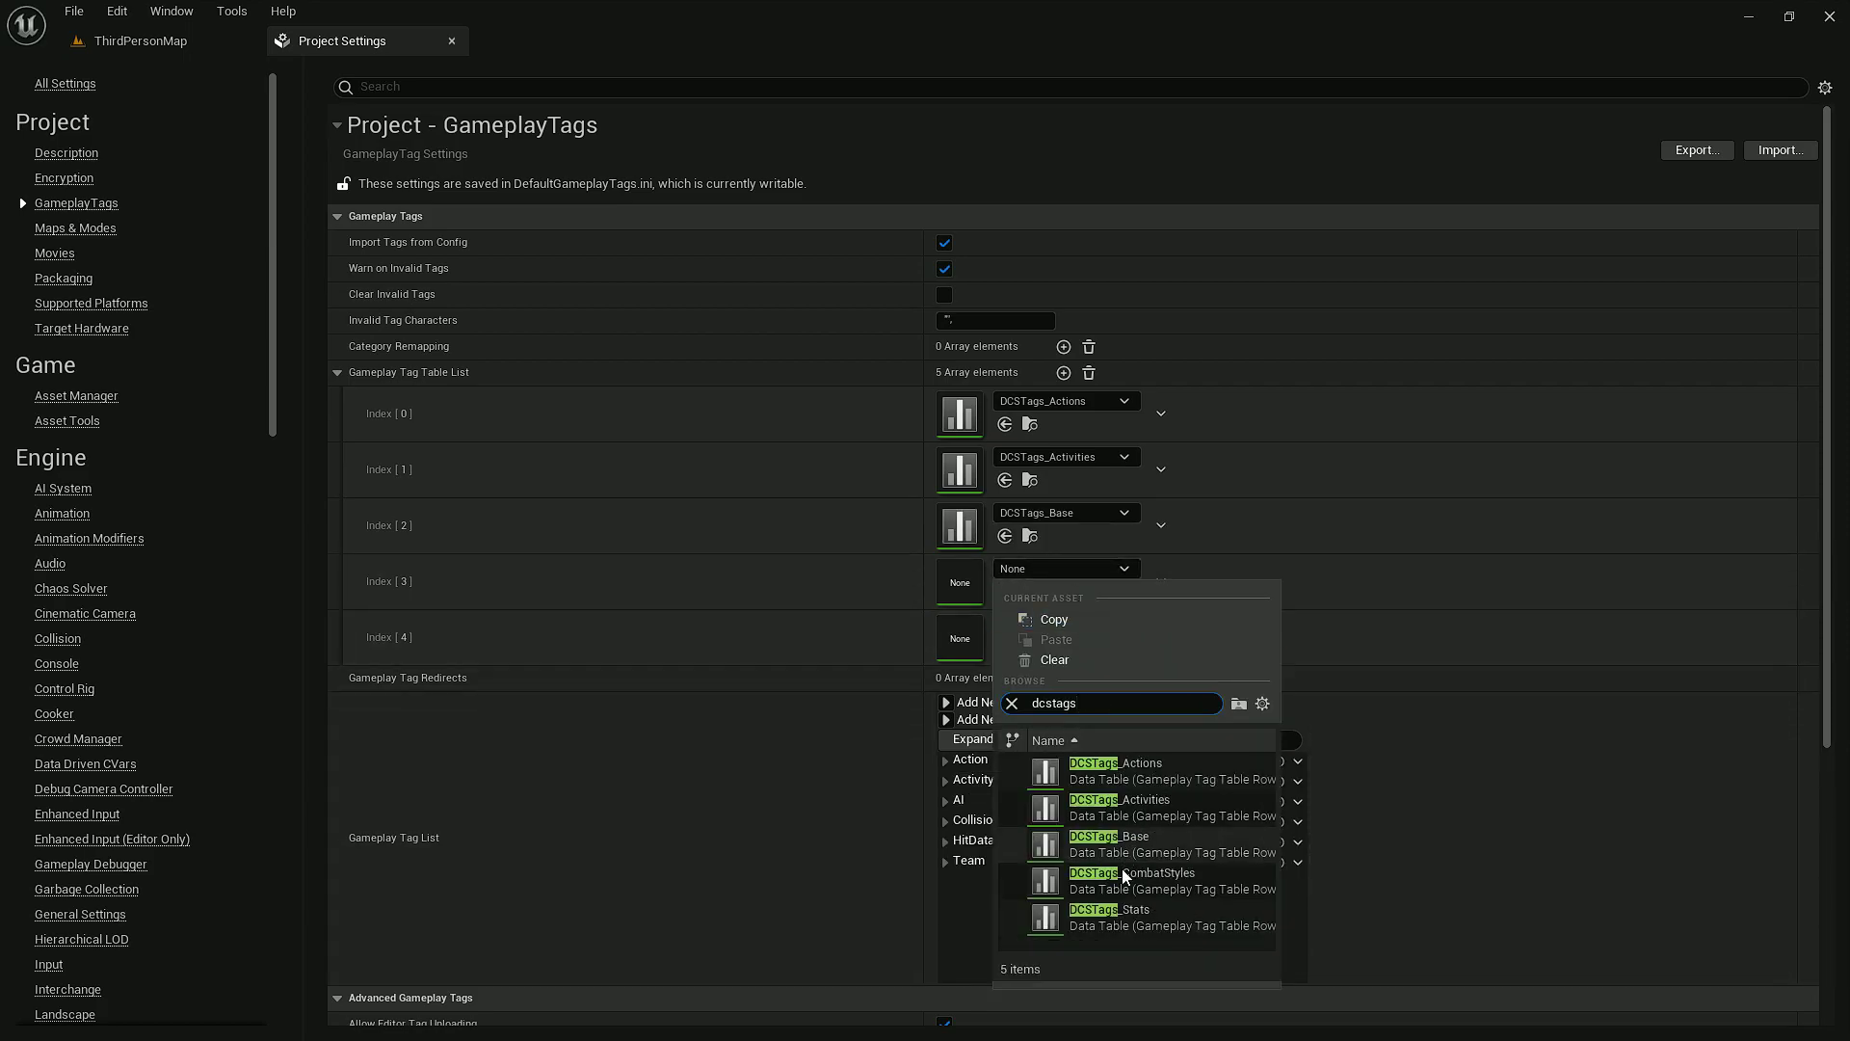
click(1124, 877)
click(1067, 628)
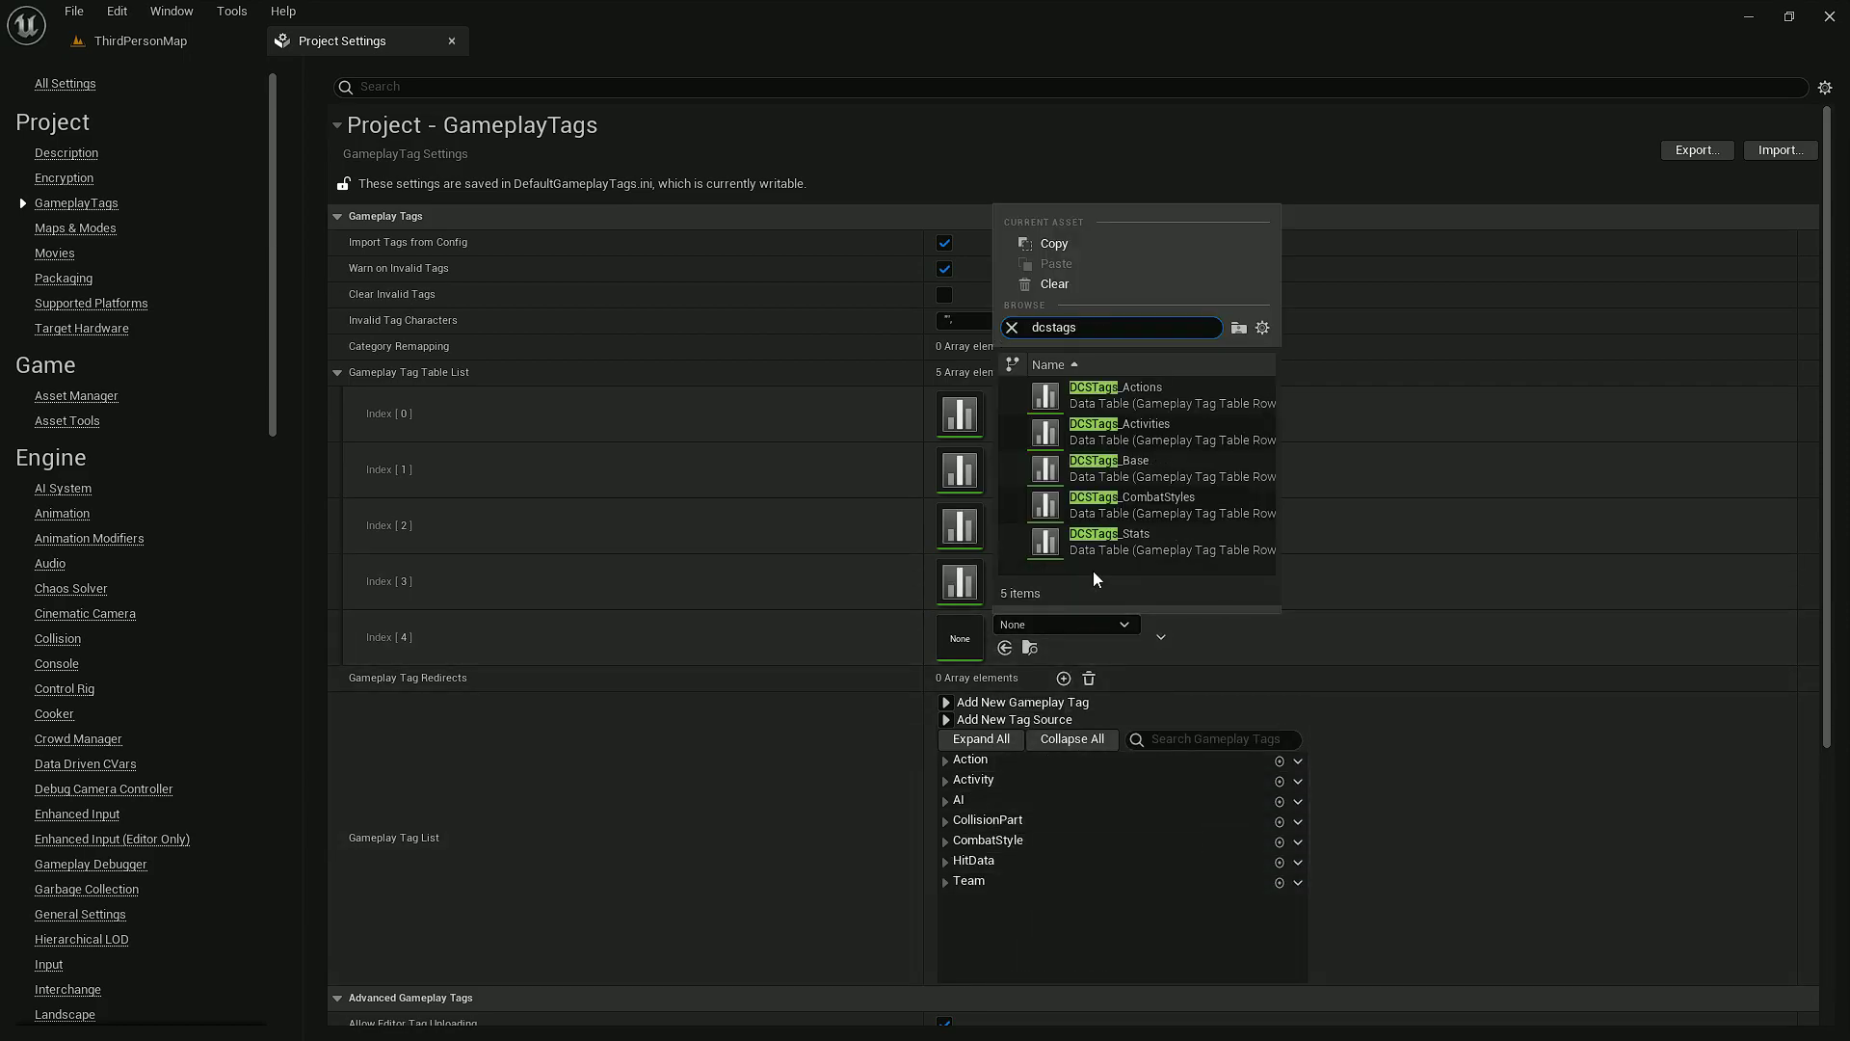
click(1118, 553)
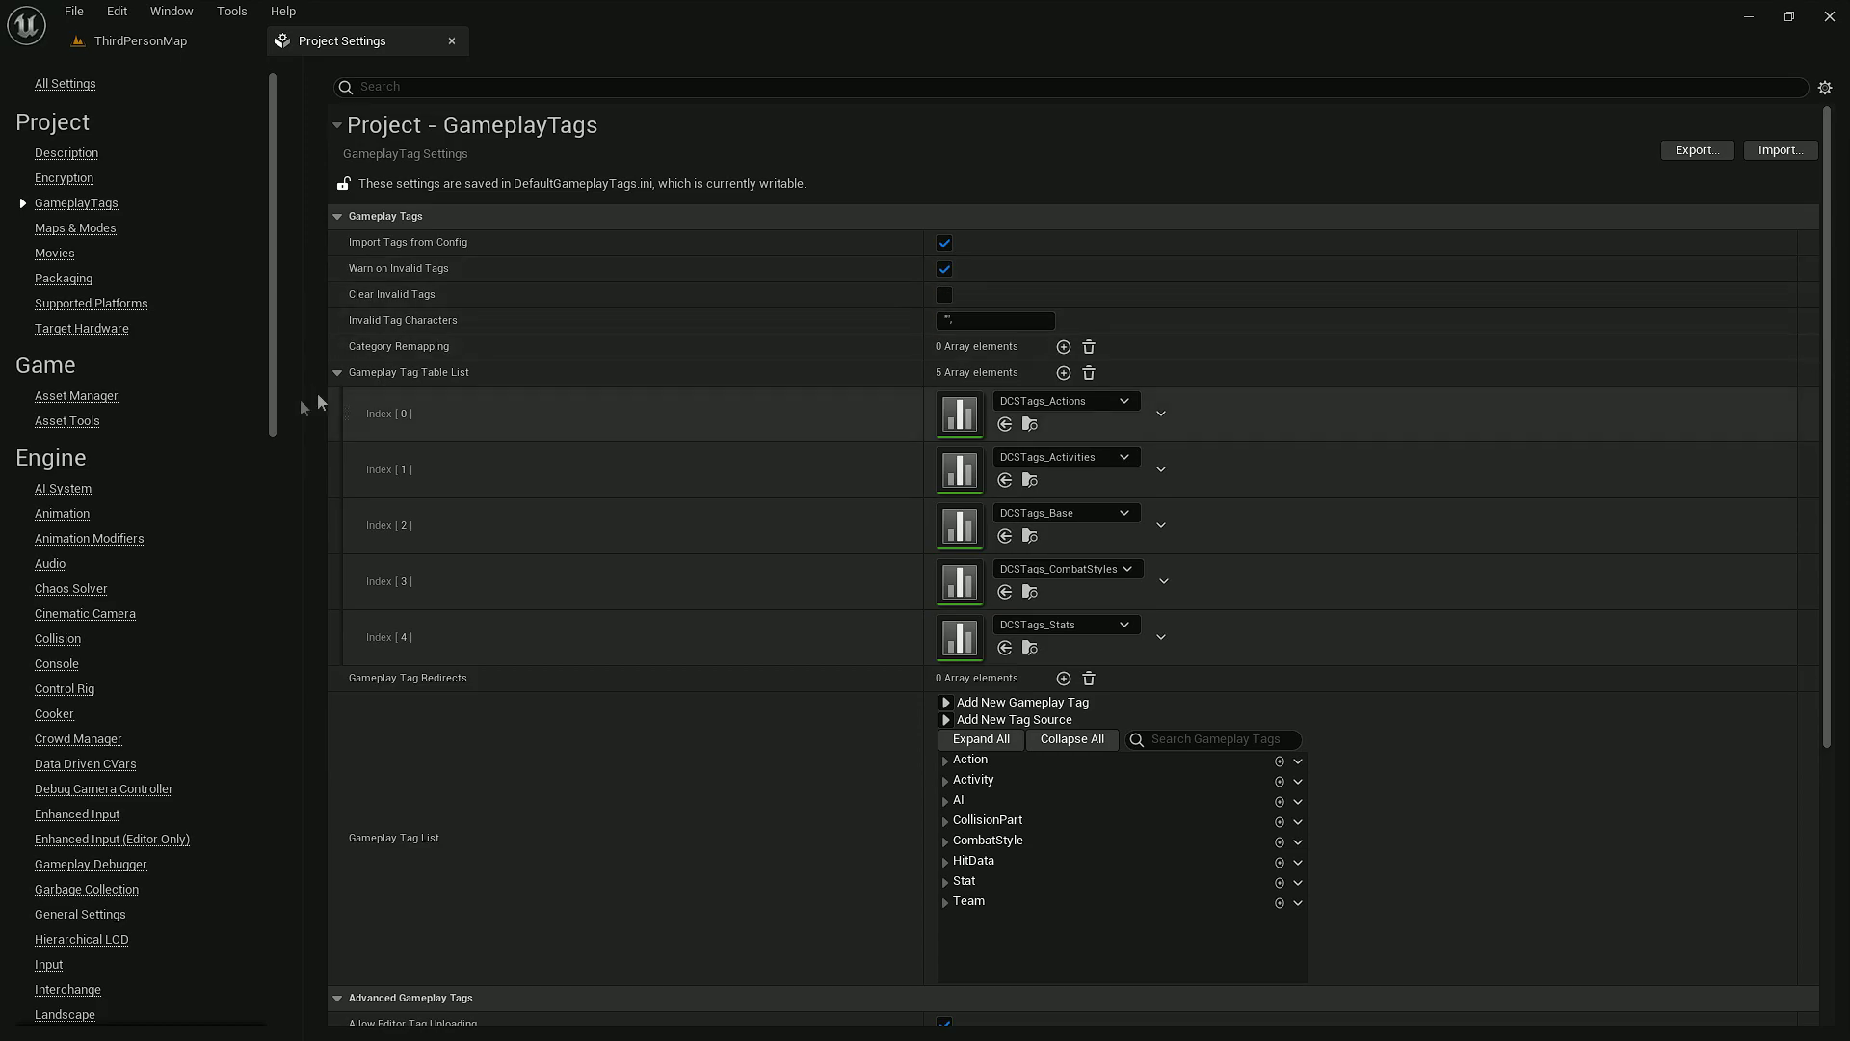
Step: Create an object channel named Interactable with default response Block in the engine's Collision settings
scroll(108, 482, down, 4)
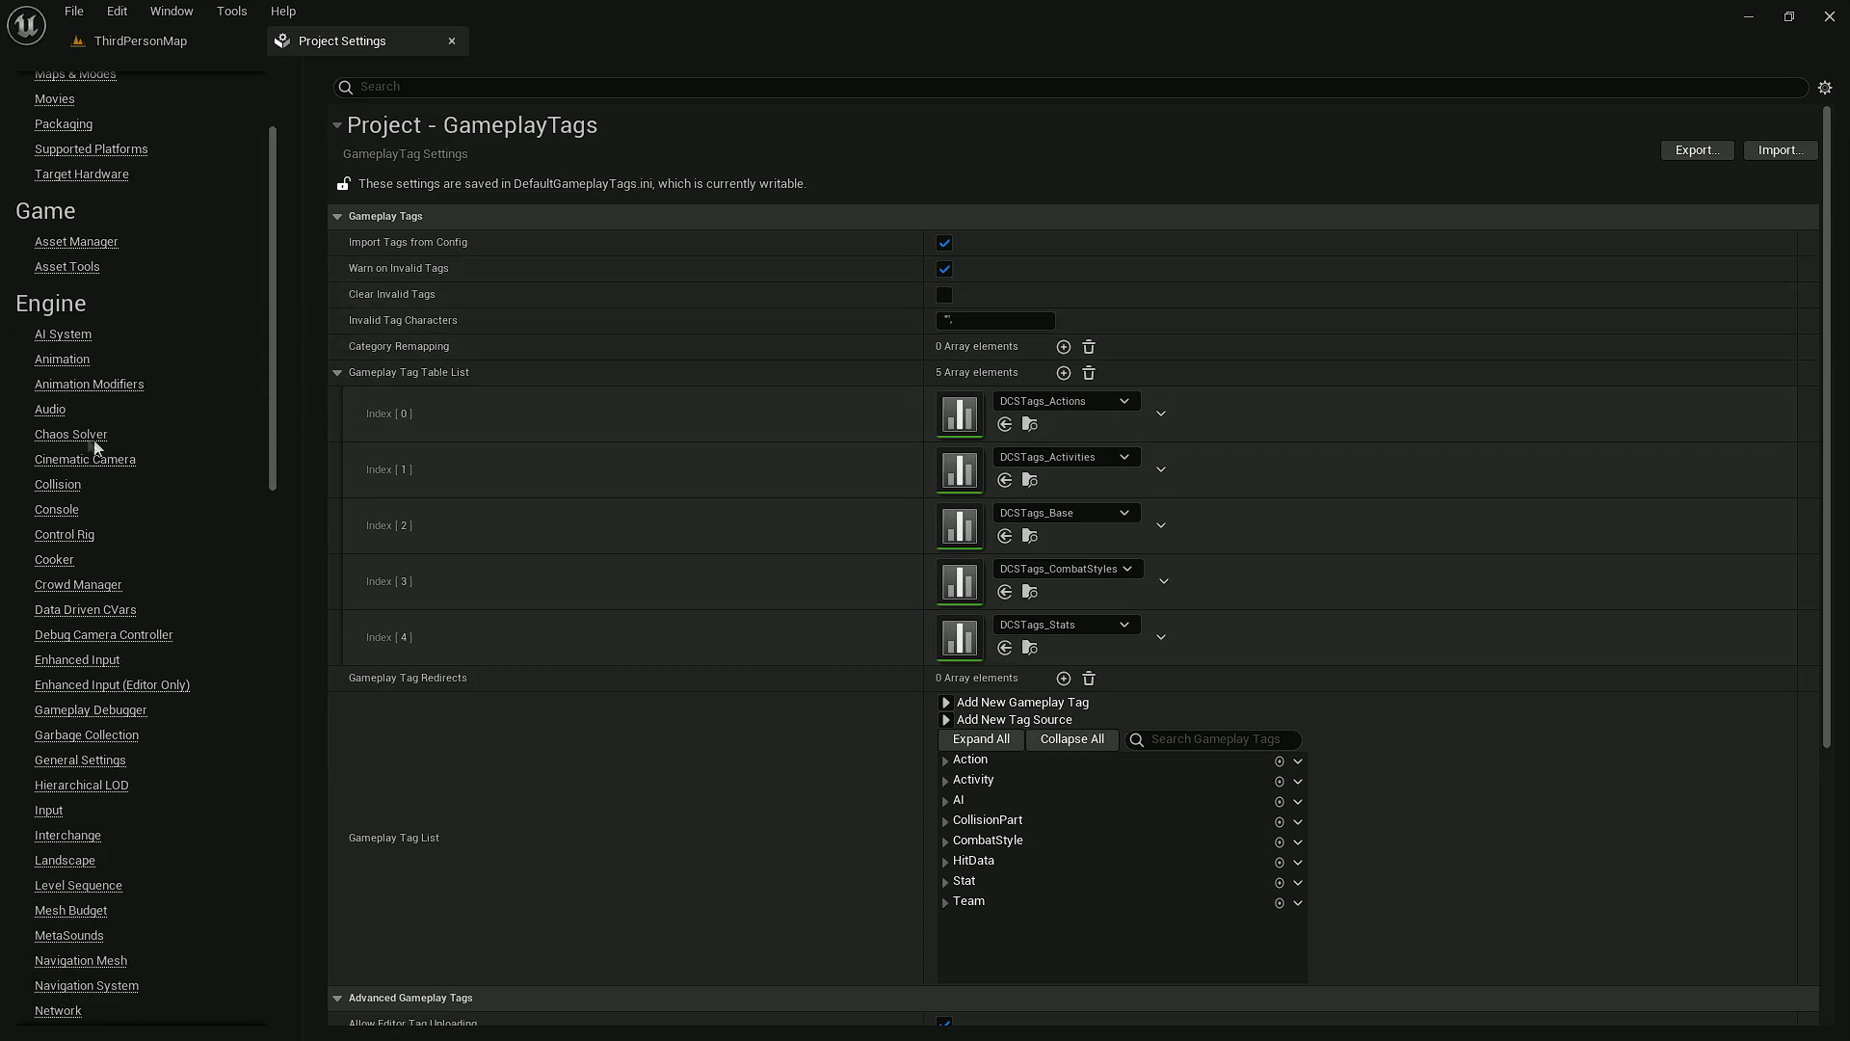
click(52, 486)
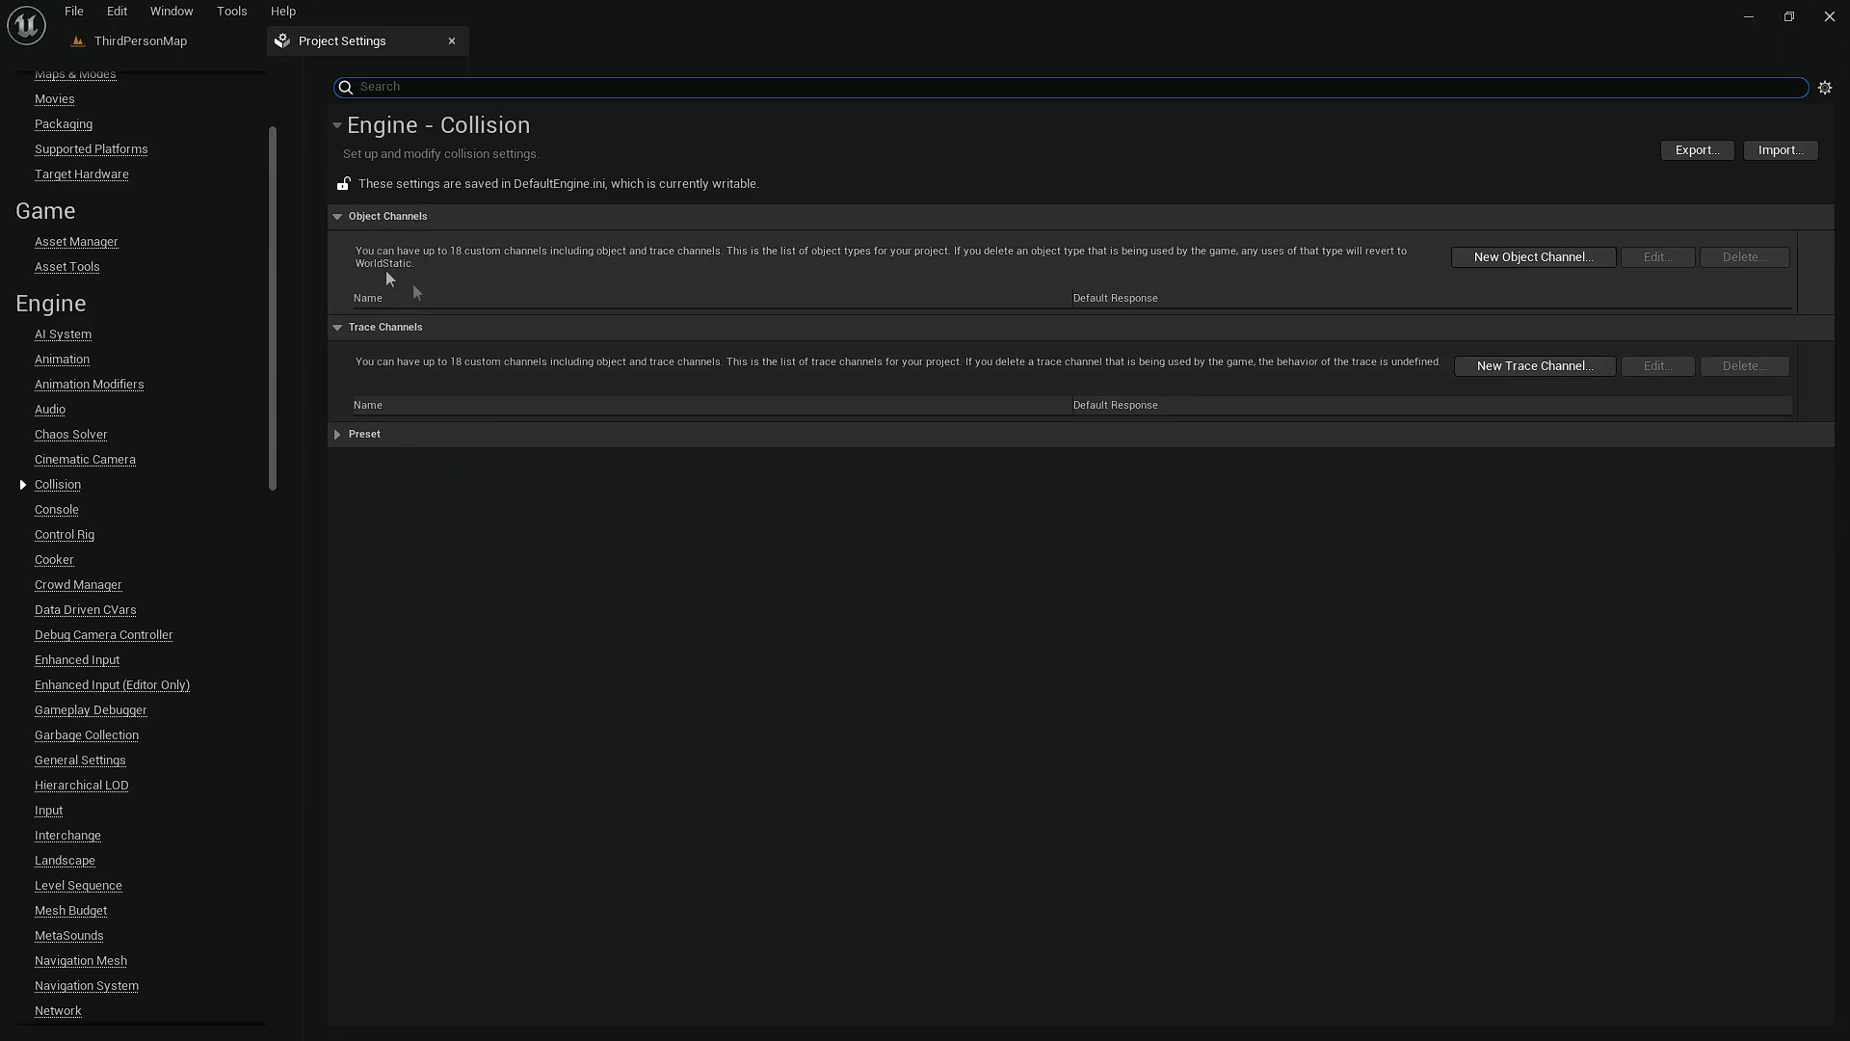
click(1506, 258)
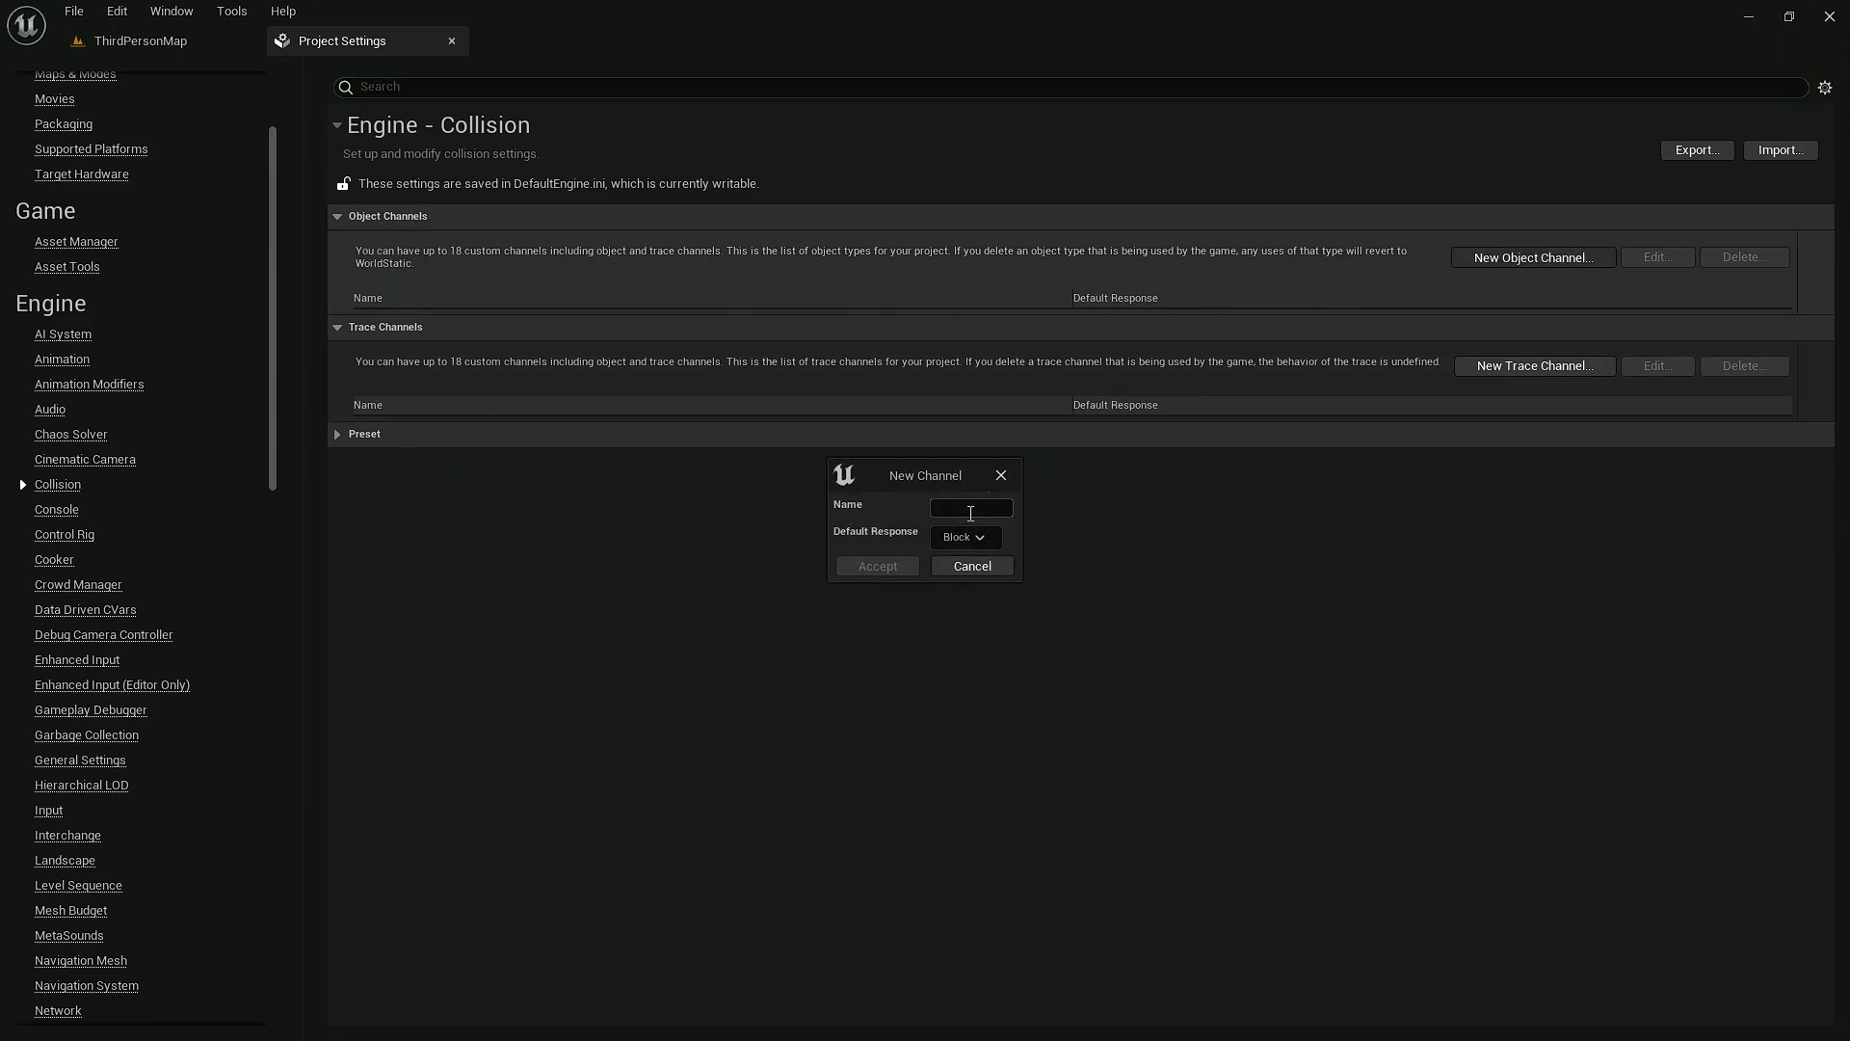
text(Interactable)
click(906, 568)
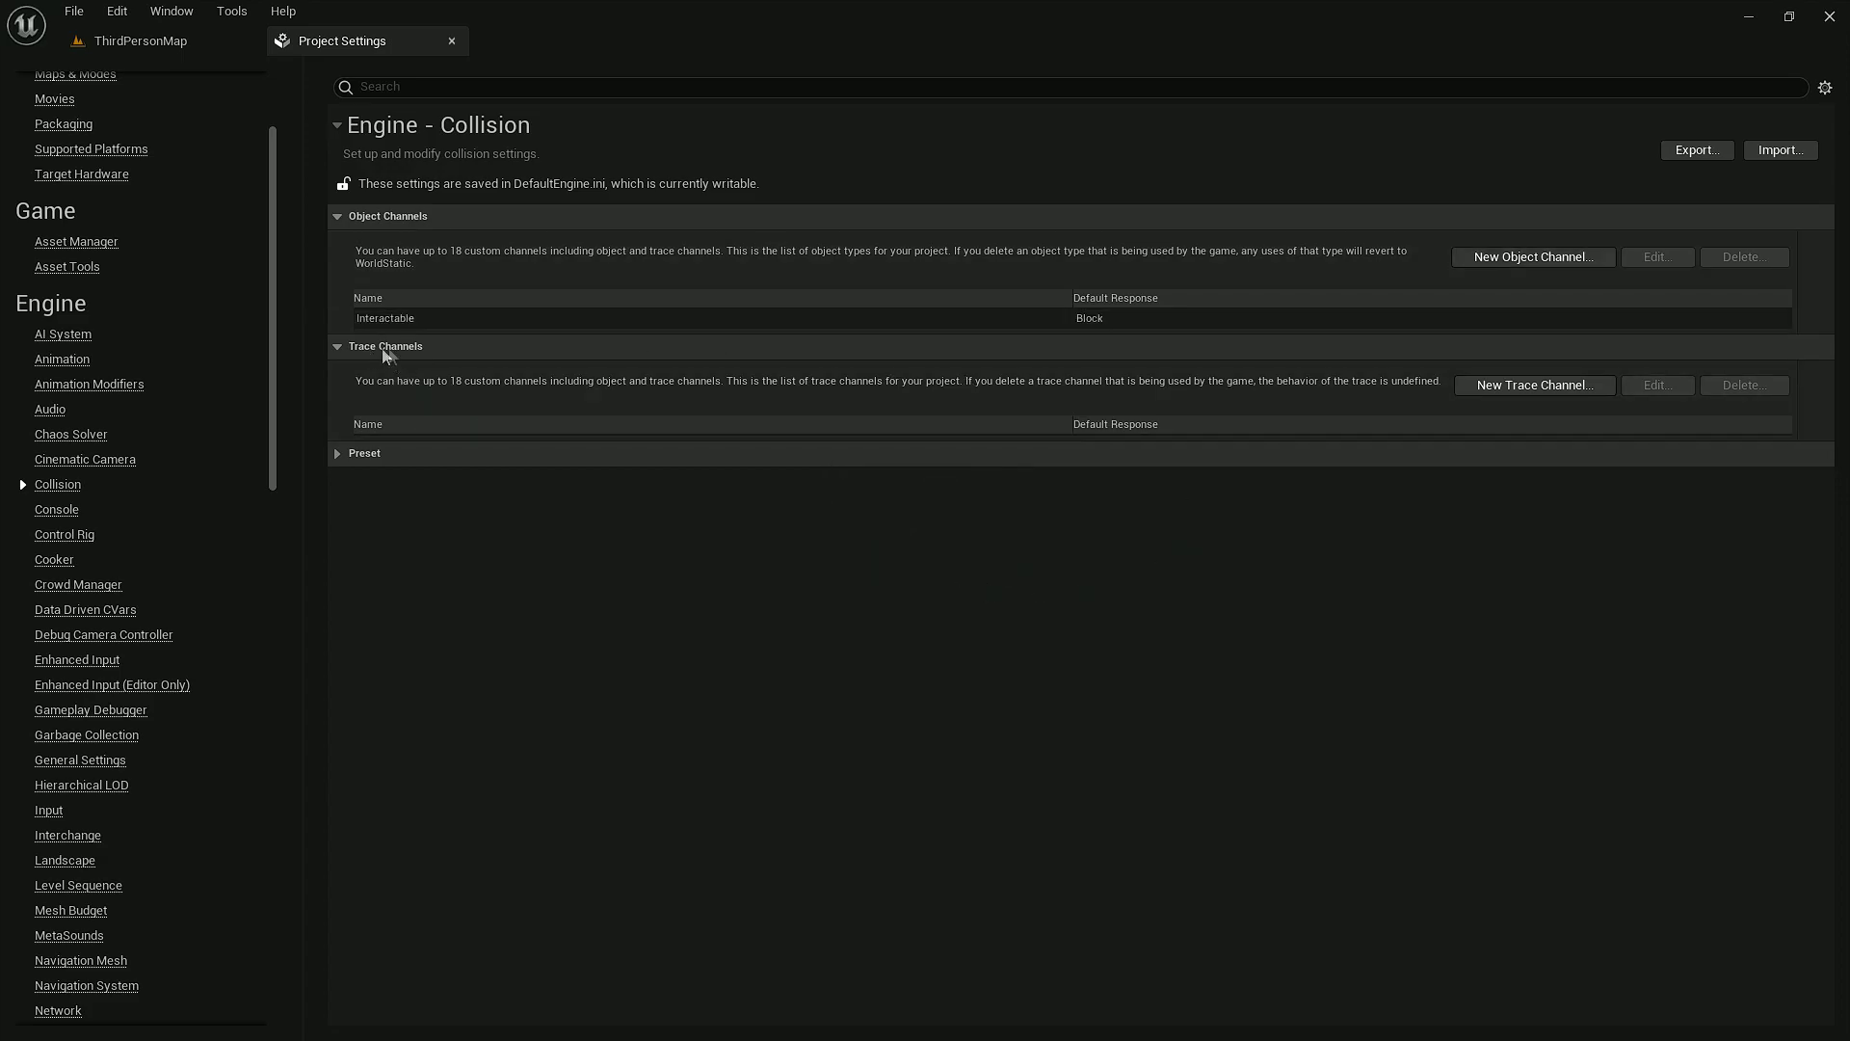
Step: Create a trace channel named Projectile with its default response set to Ignore
click(1474, 386)
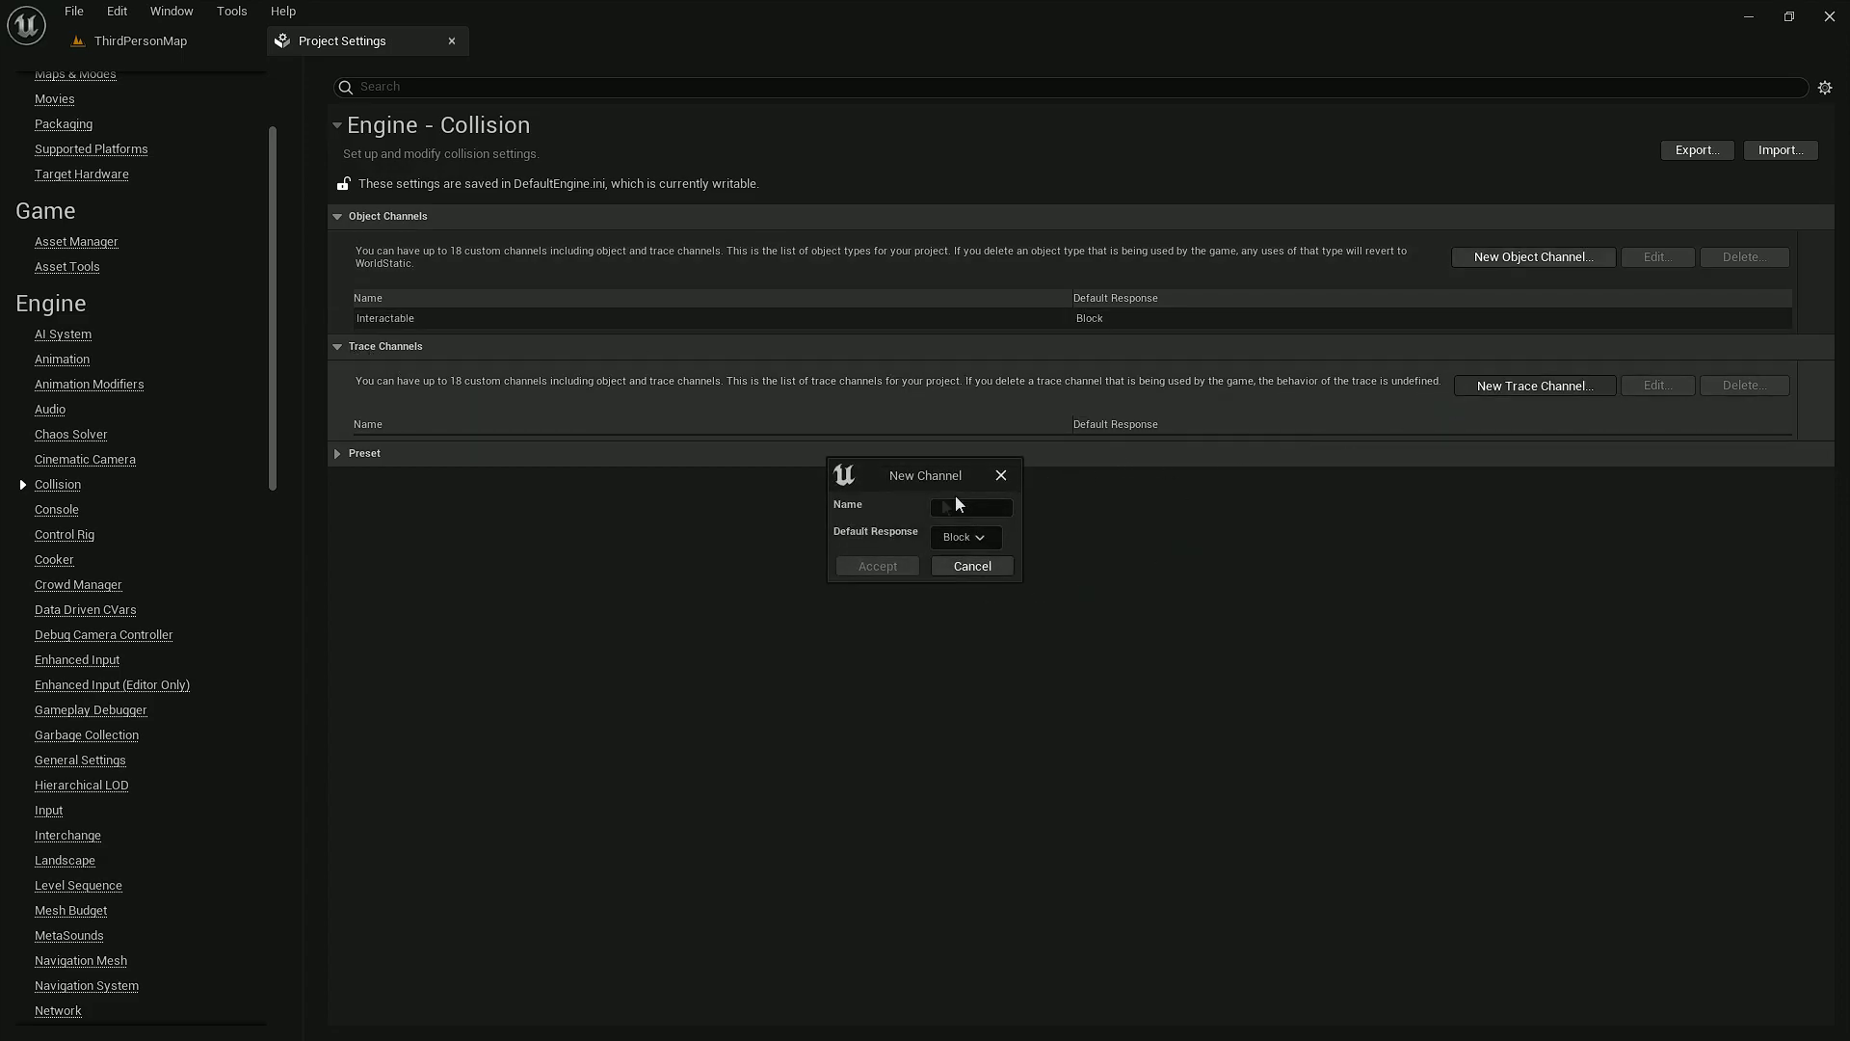
text(Projectile)
click(964, 537)
click(963, 561)
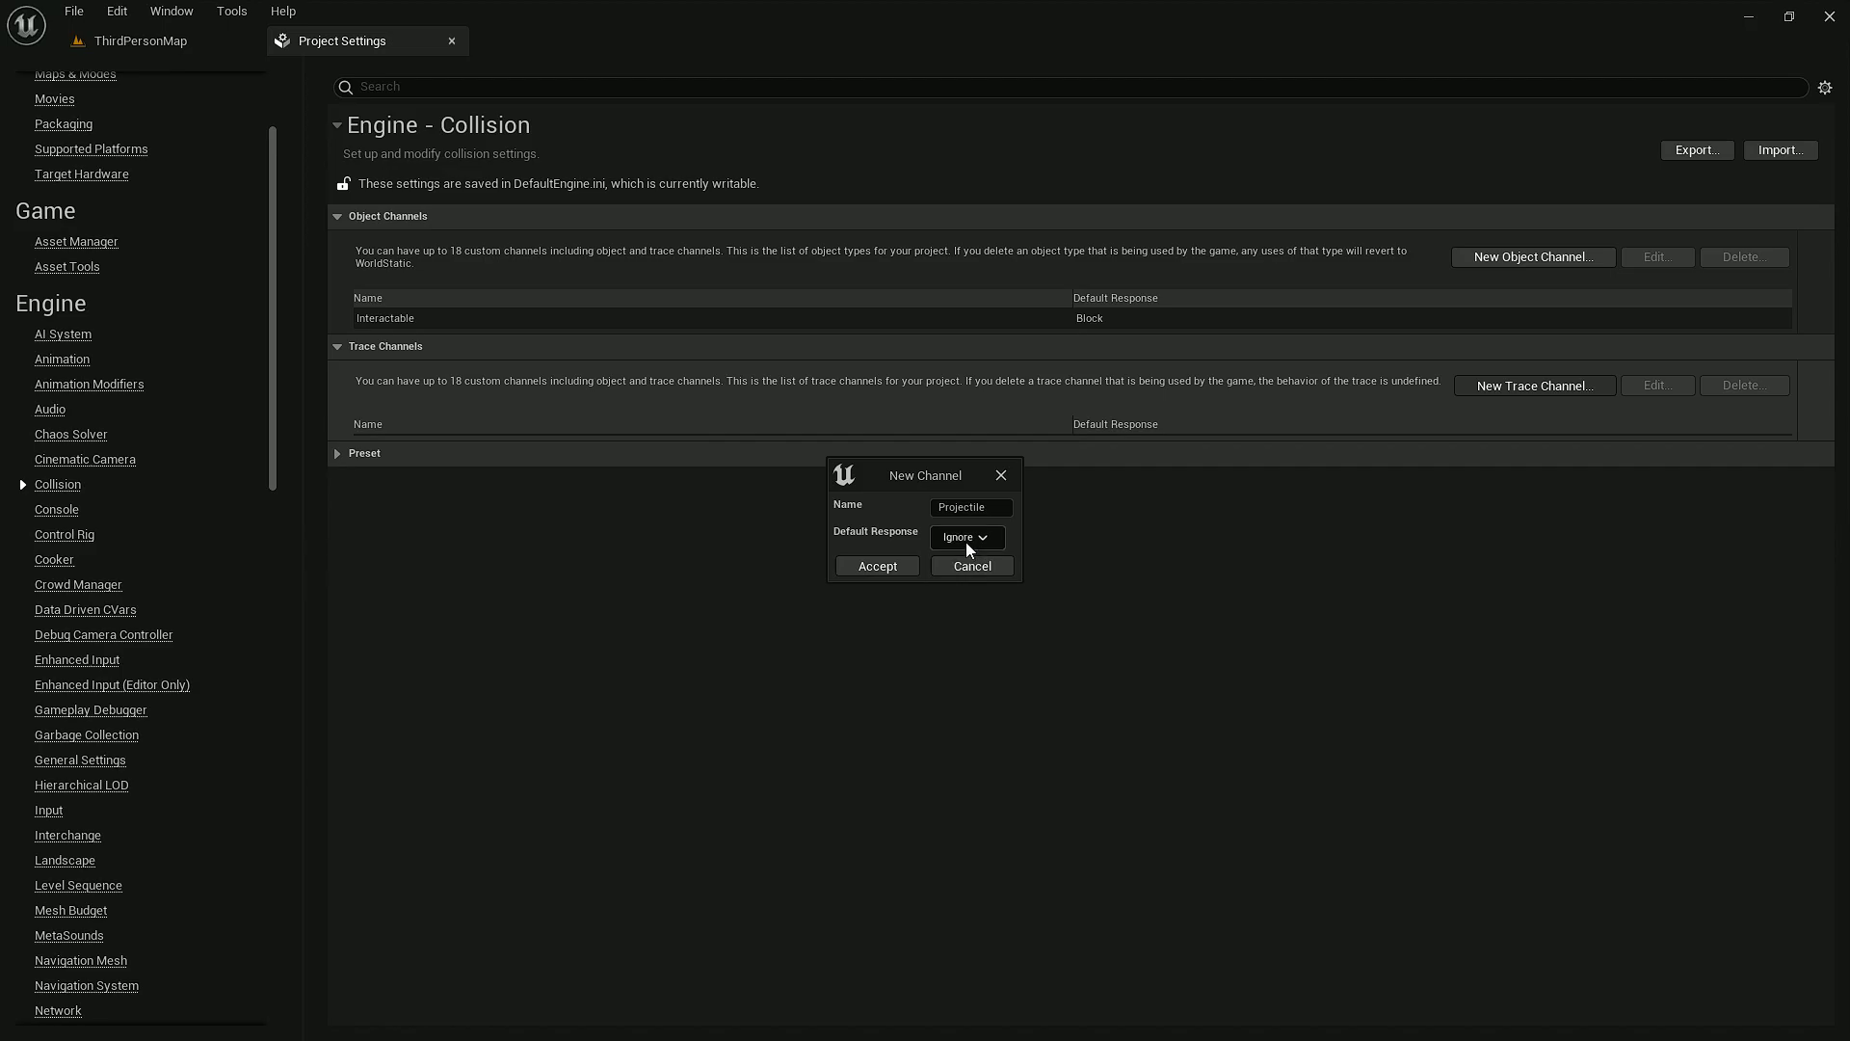
click(880, 566)
Step: Set the Projectile trace response to Block in the BlockAll and BlockAllDynamic collision presets
click(340, 472)
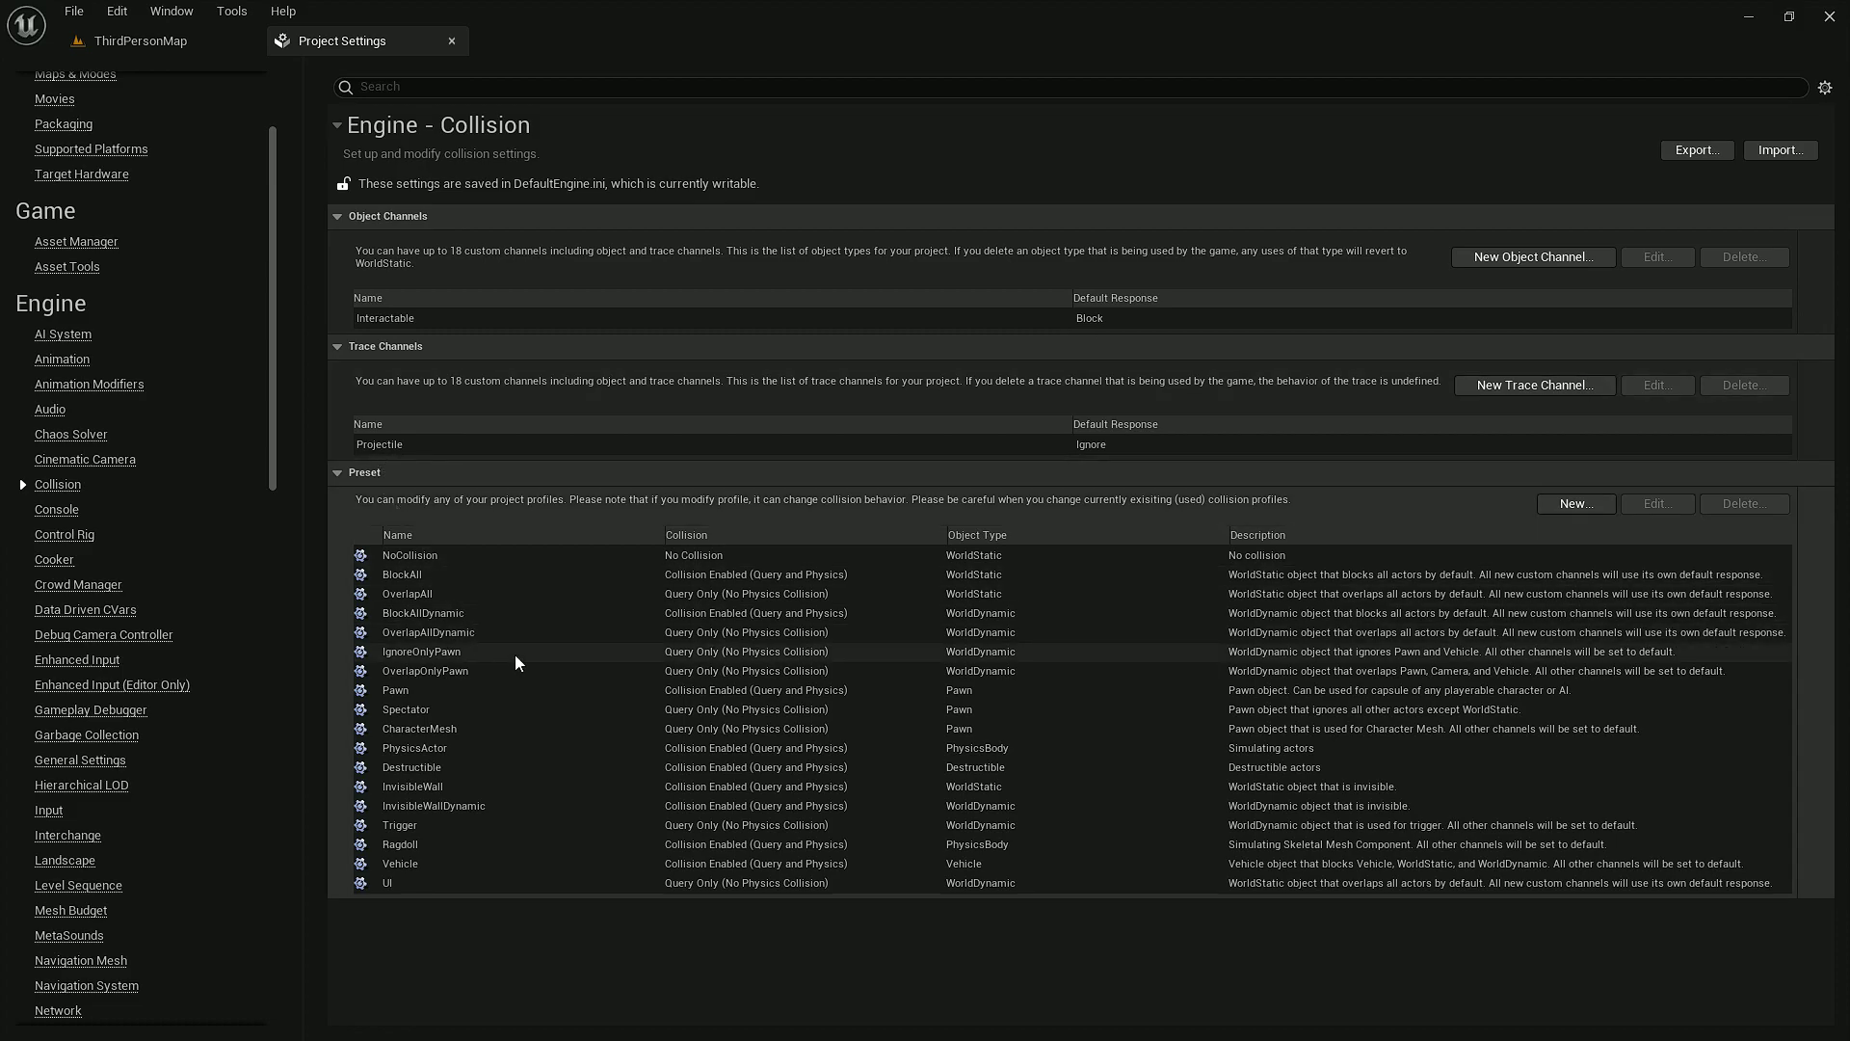
click(445, 574)
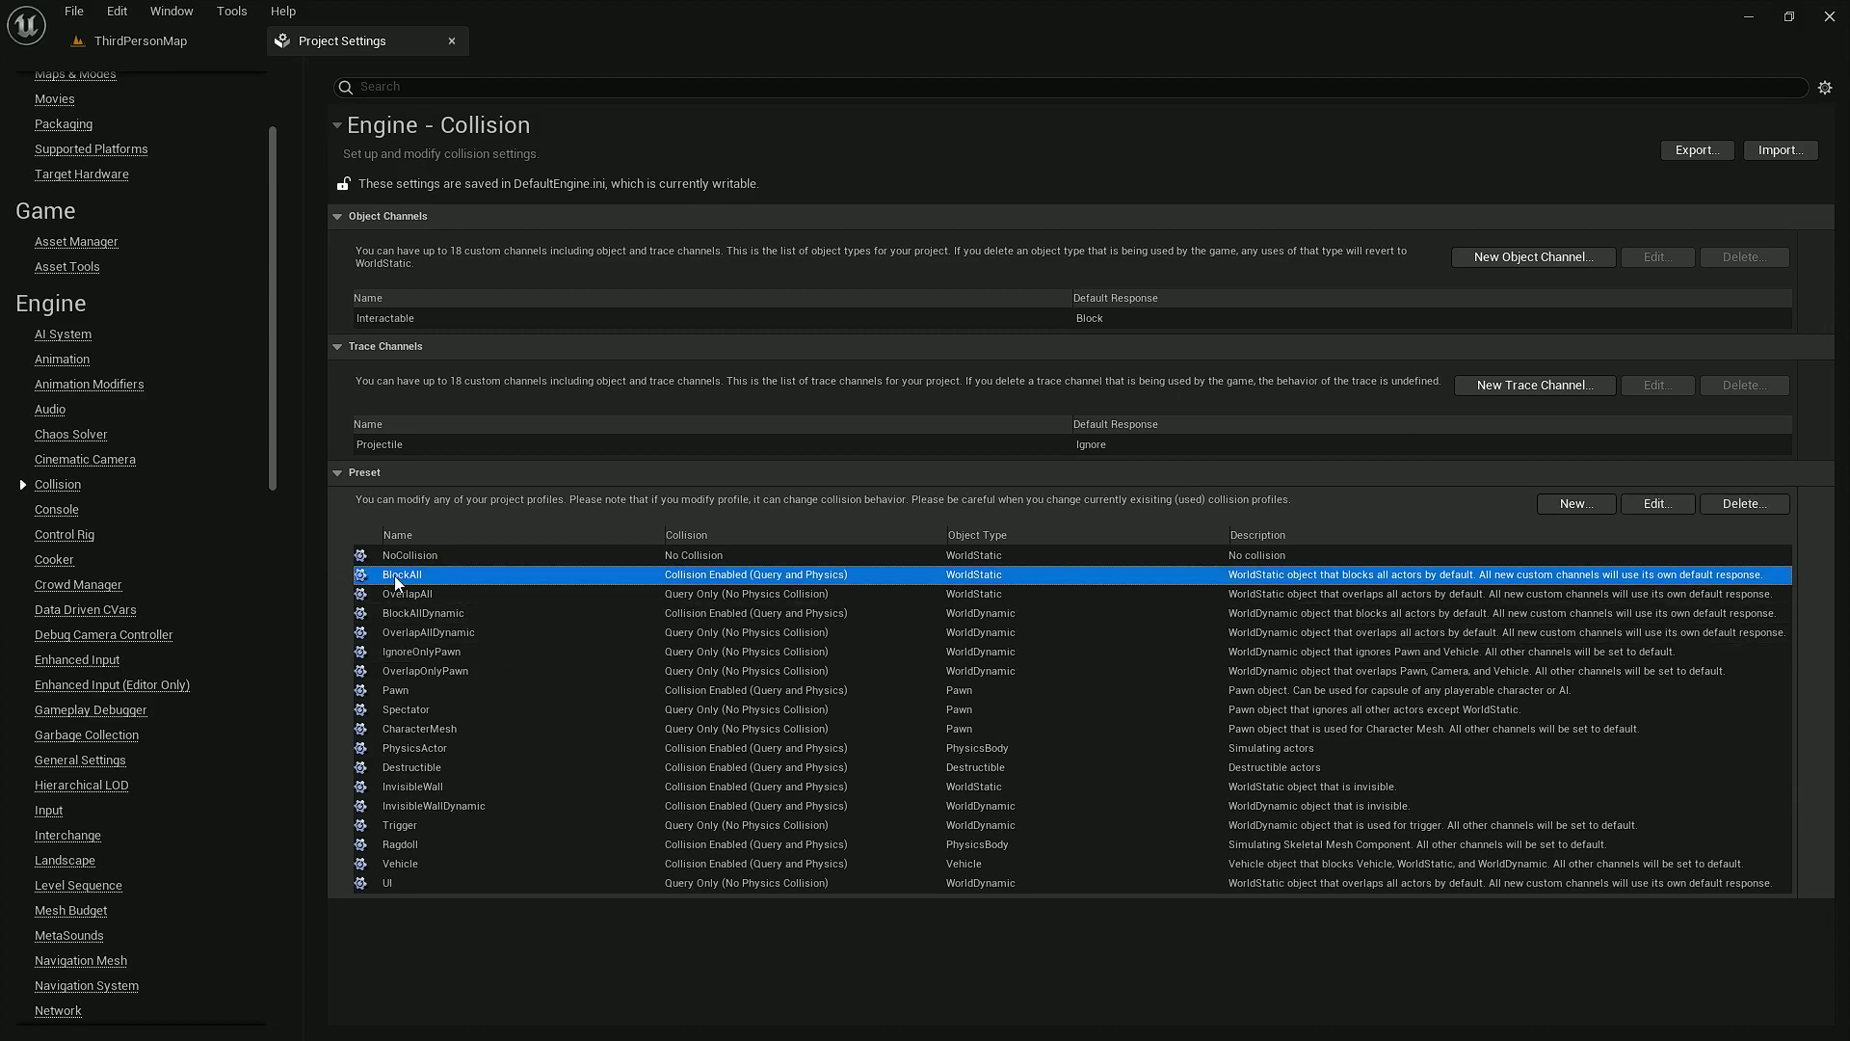
click(1657, 503)
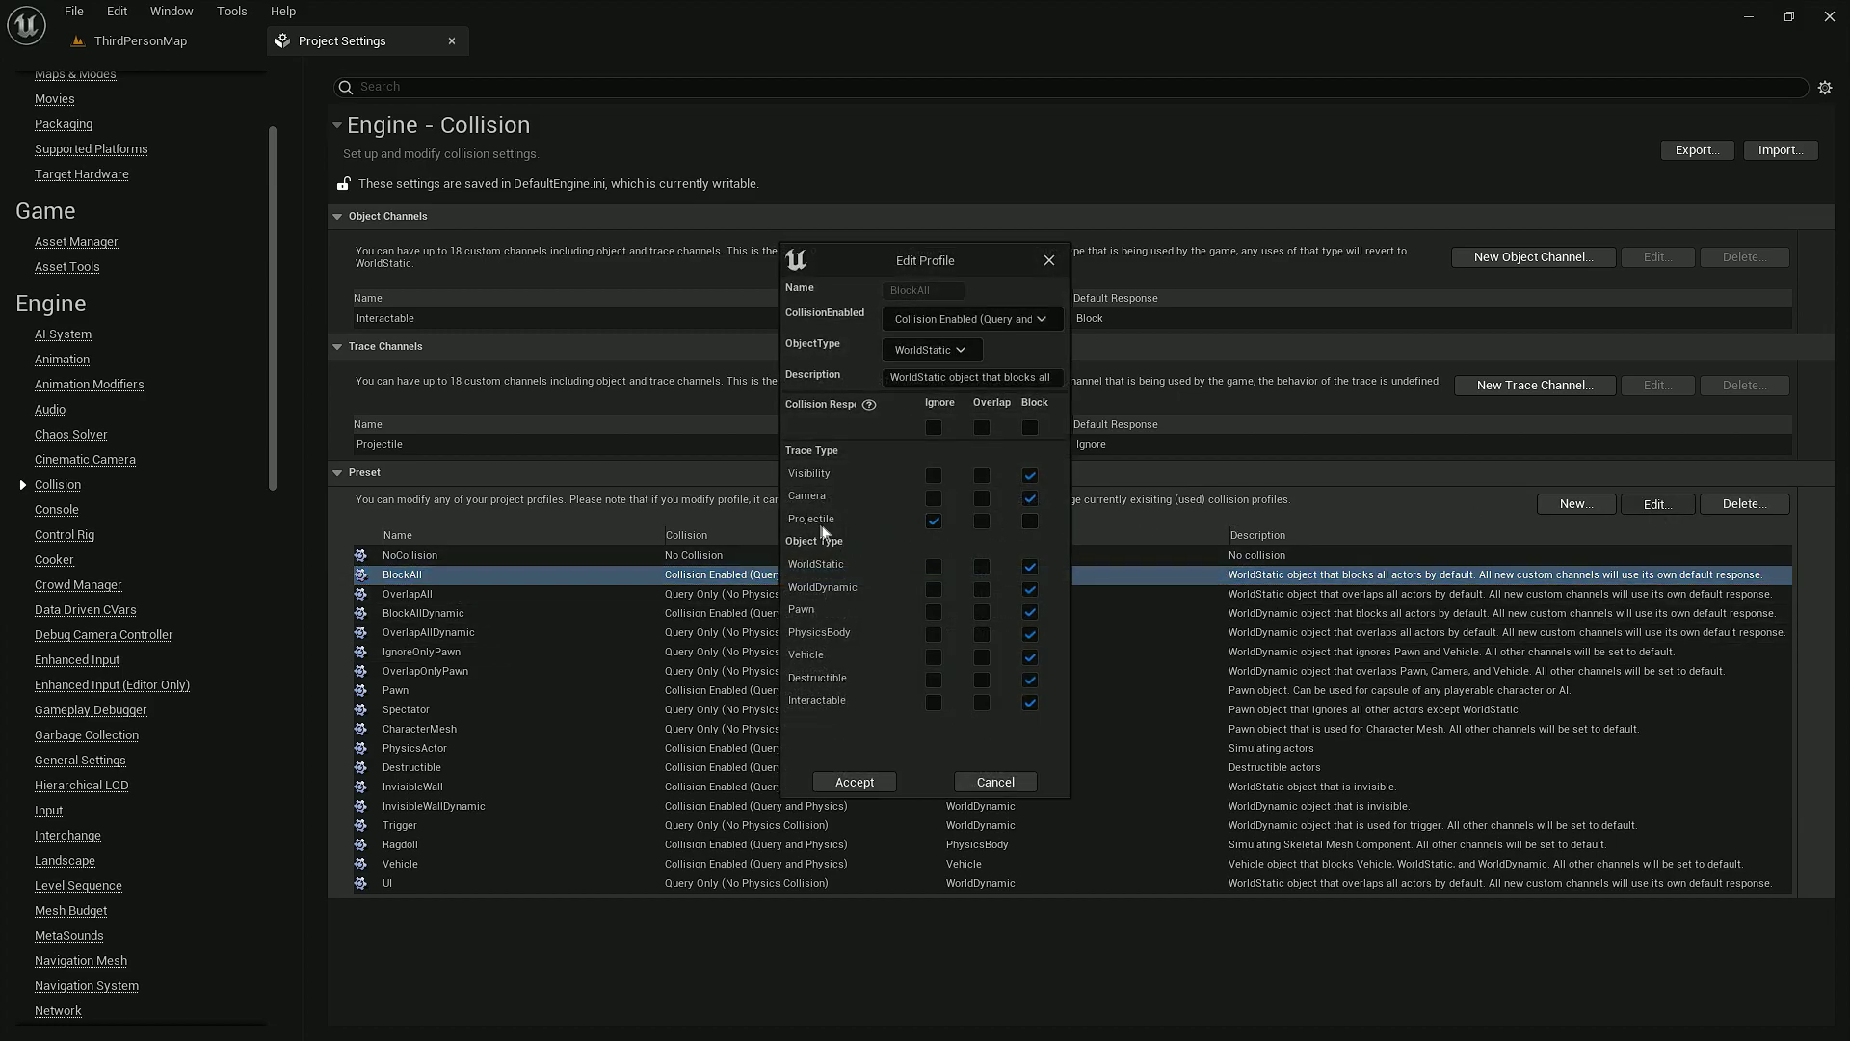
click(855, 781)
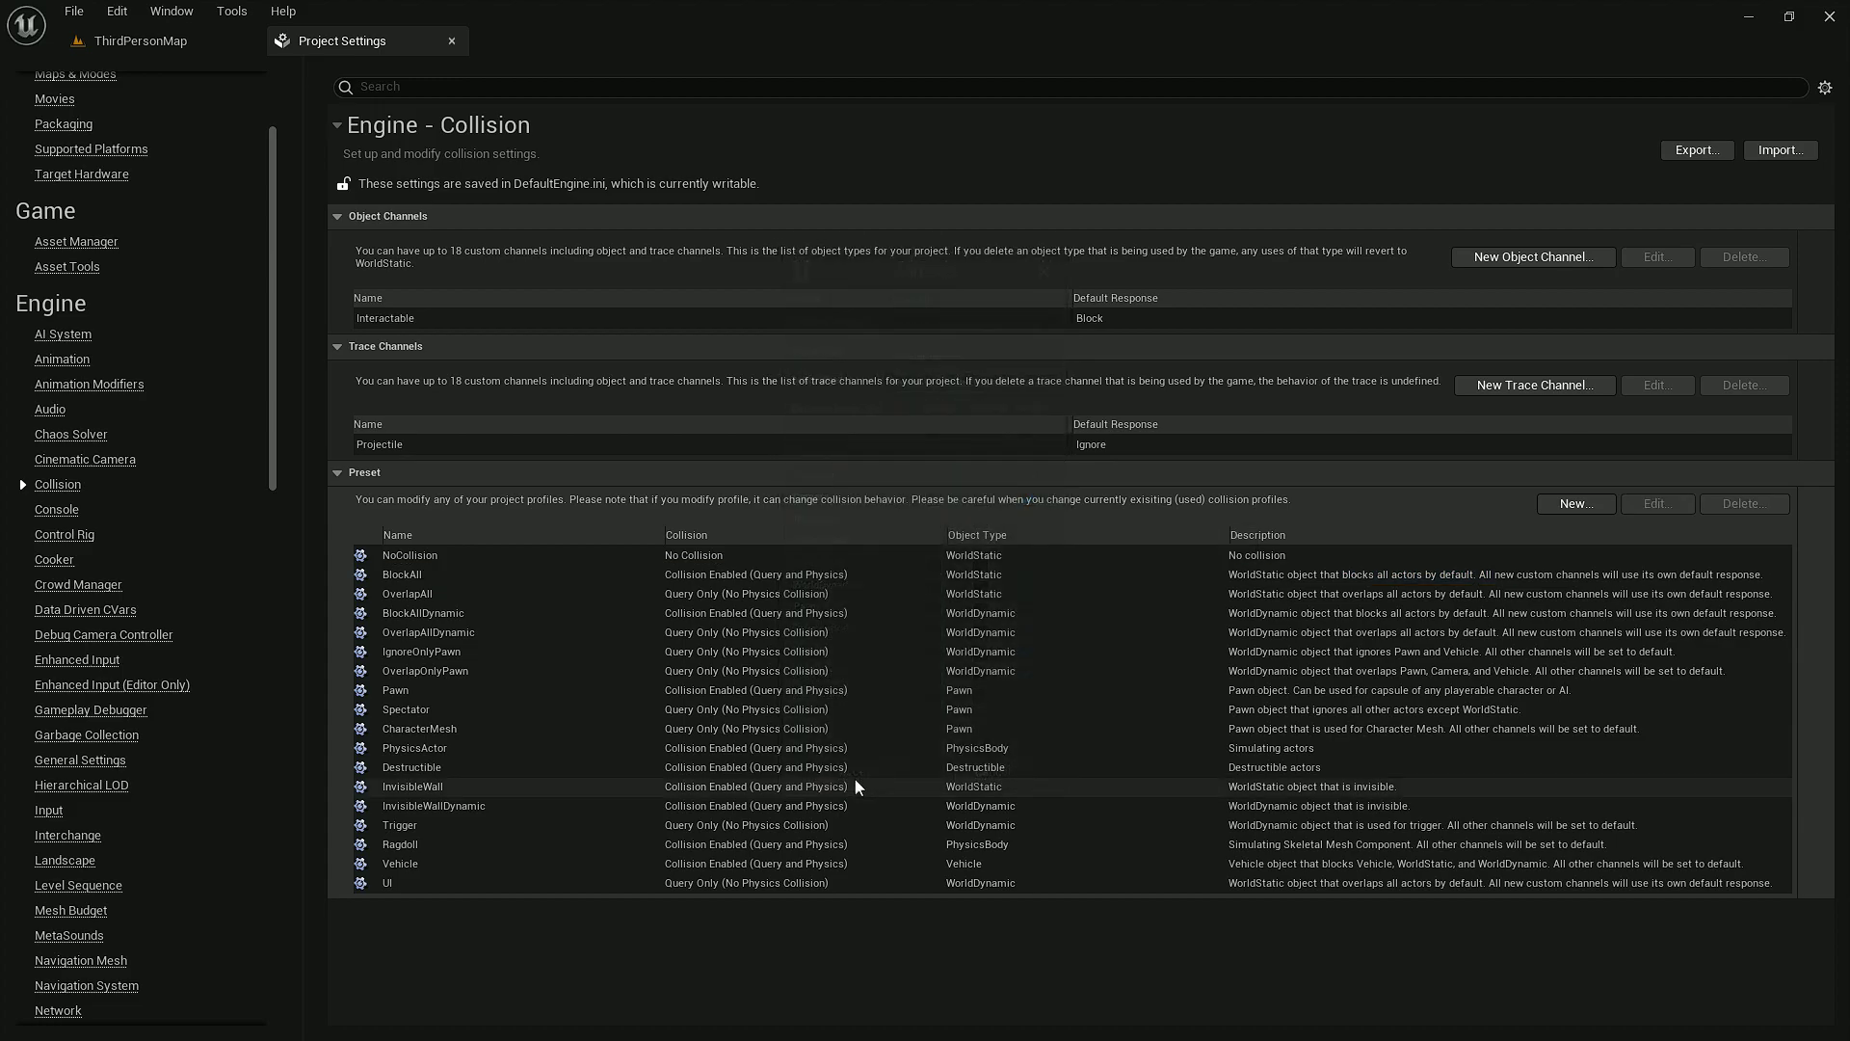
click(584, 575)
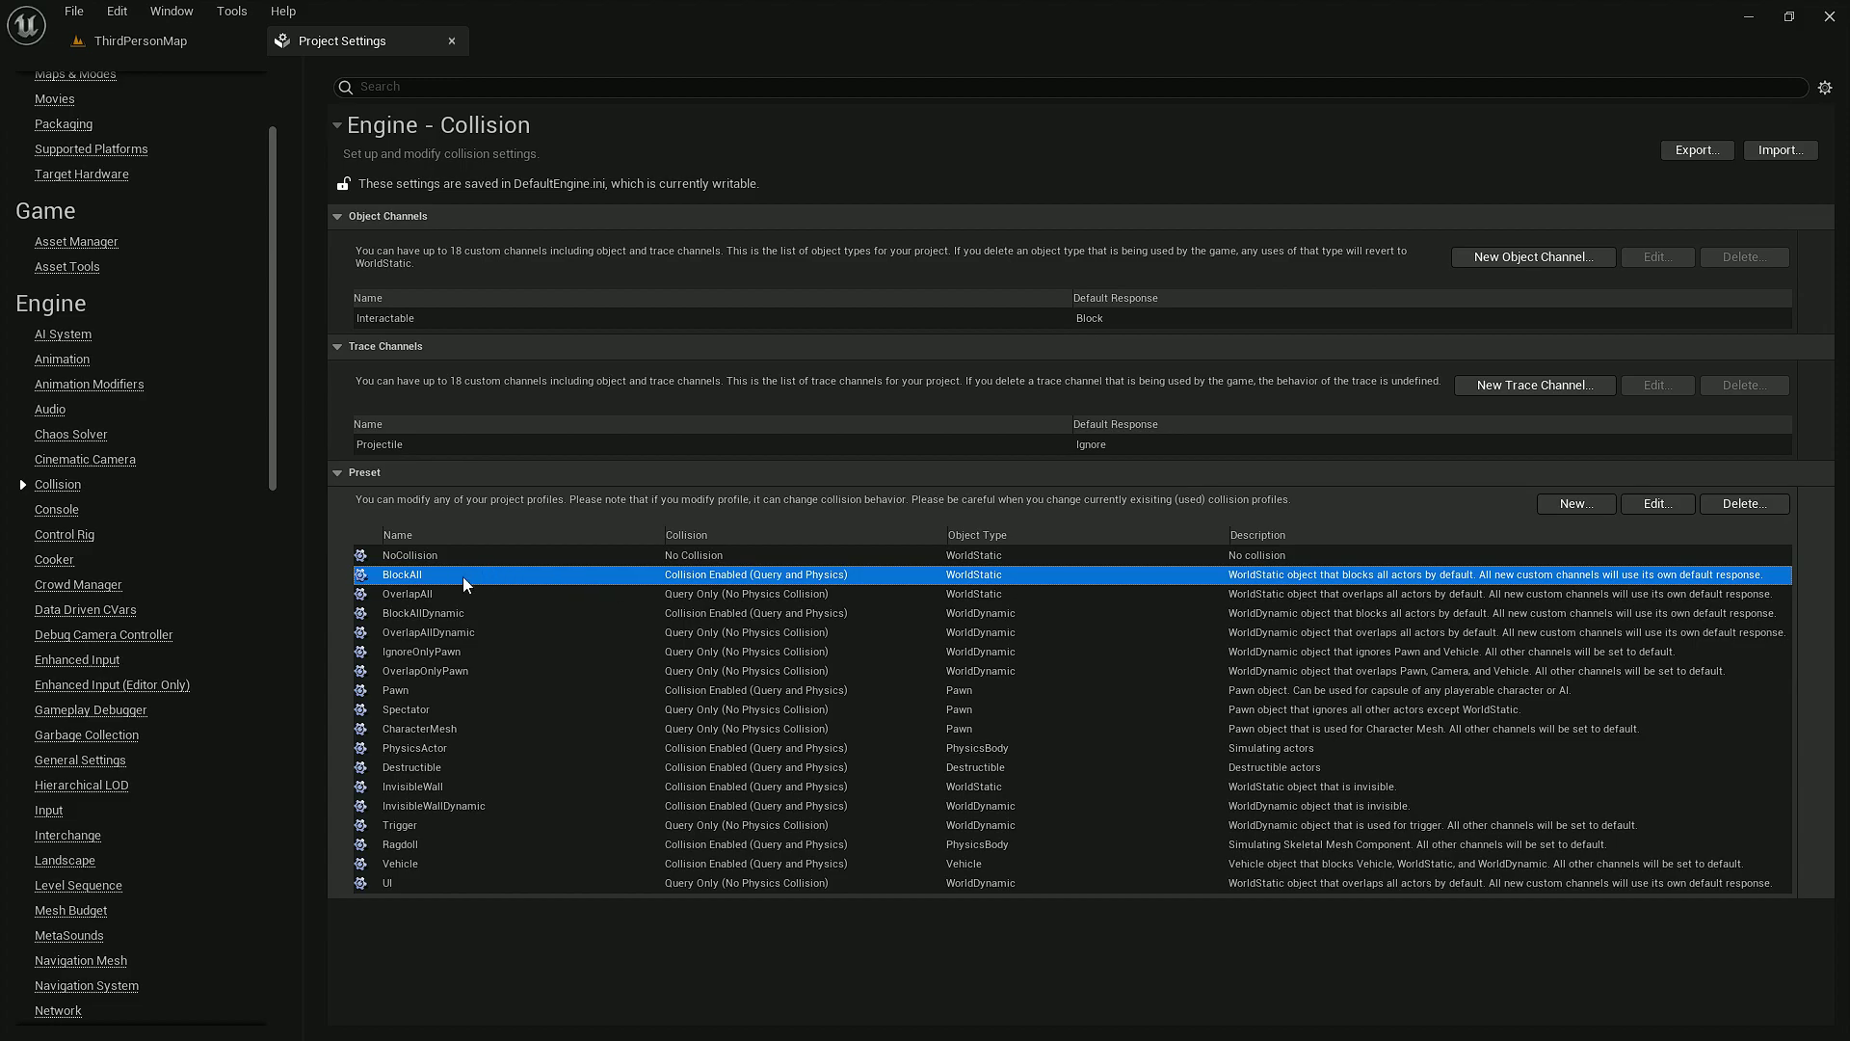
click(408, 615)
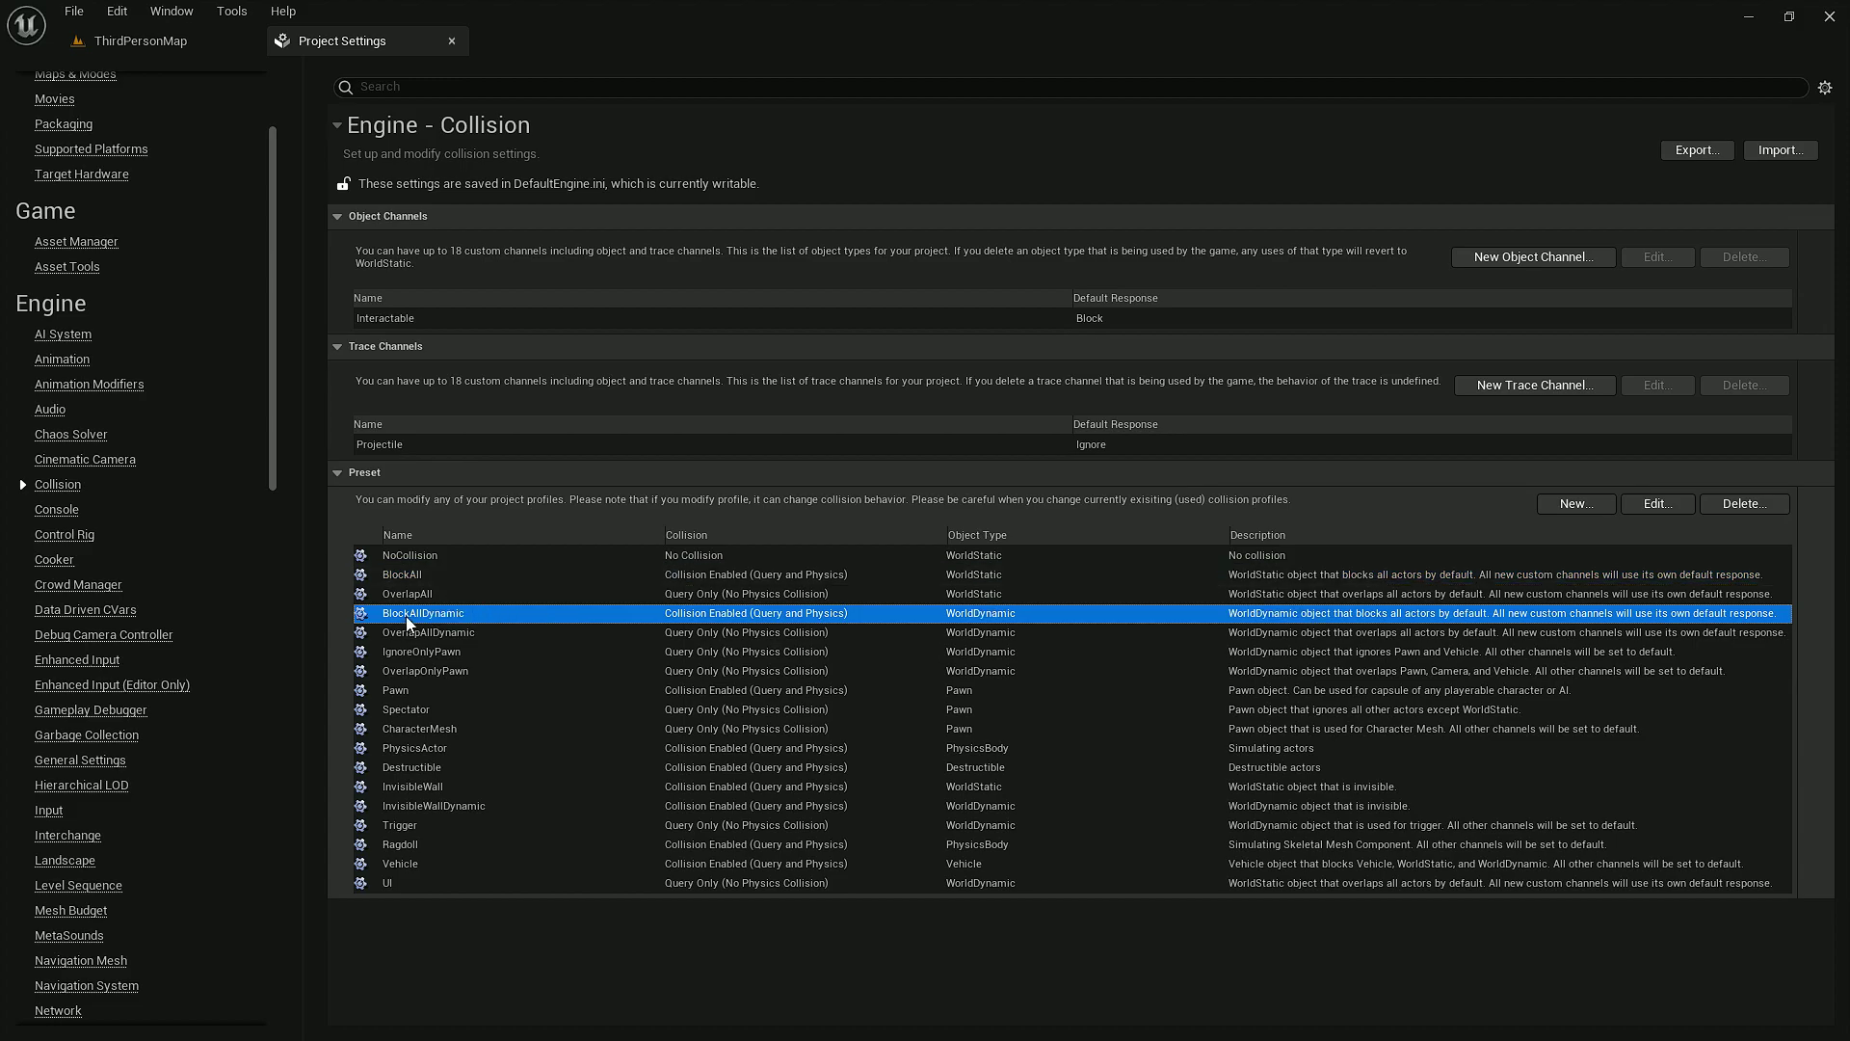
click(1654, 504)
click(857, 782)
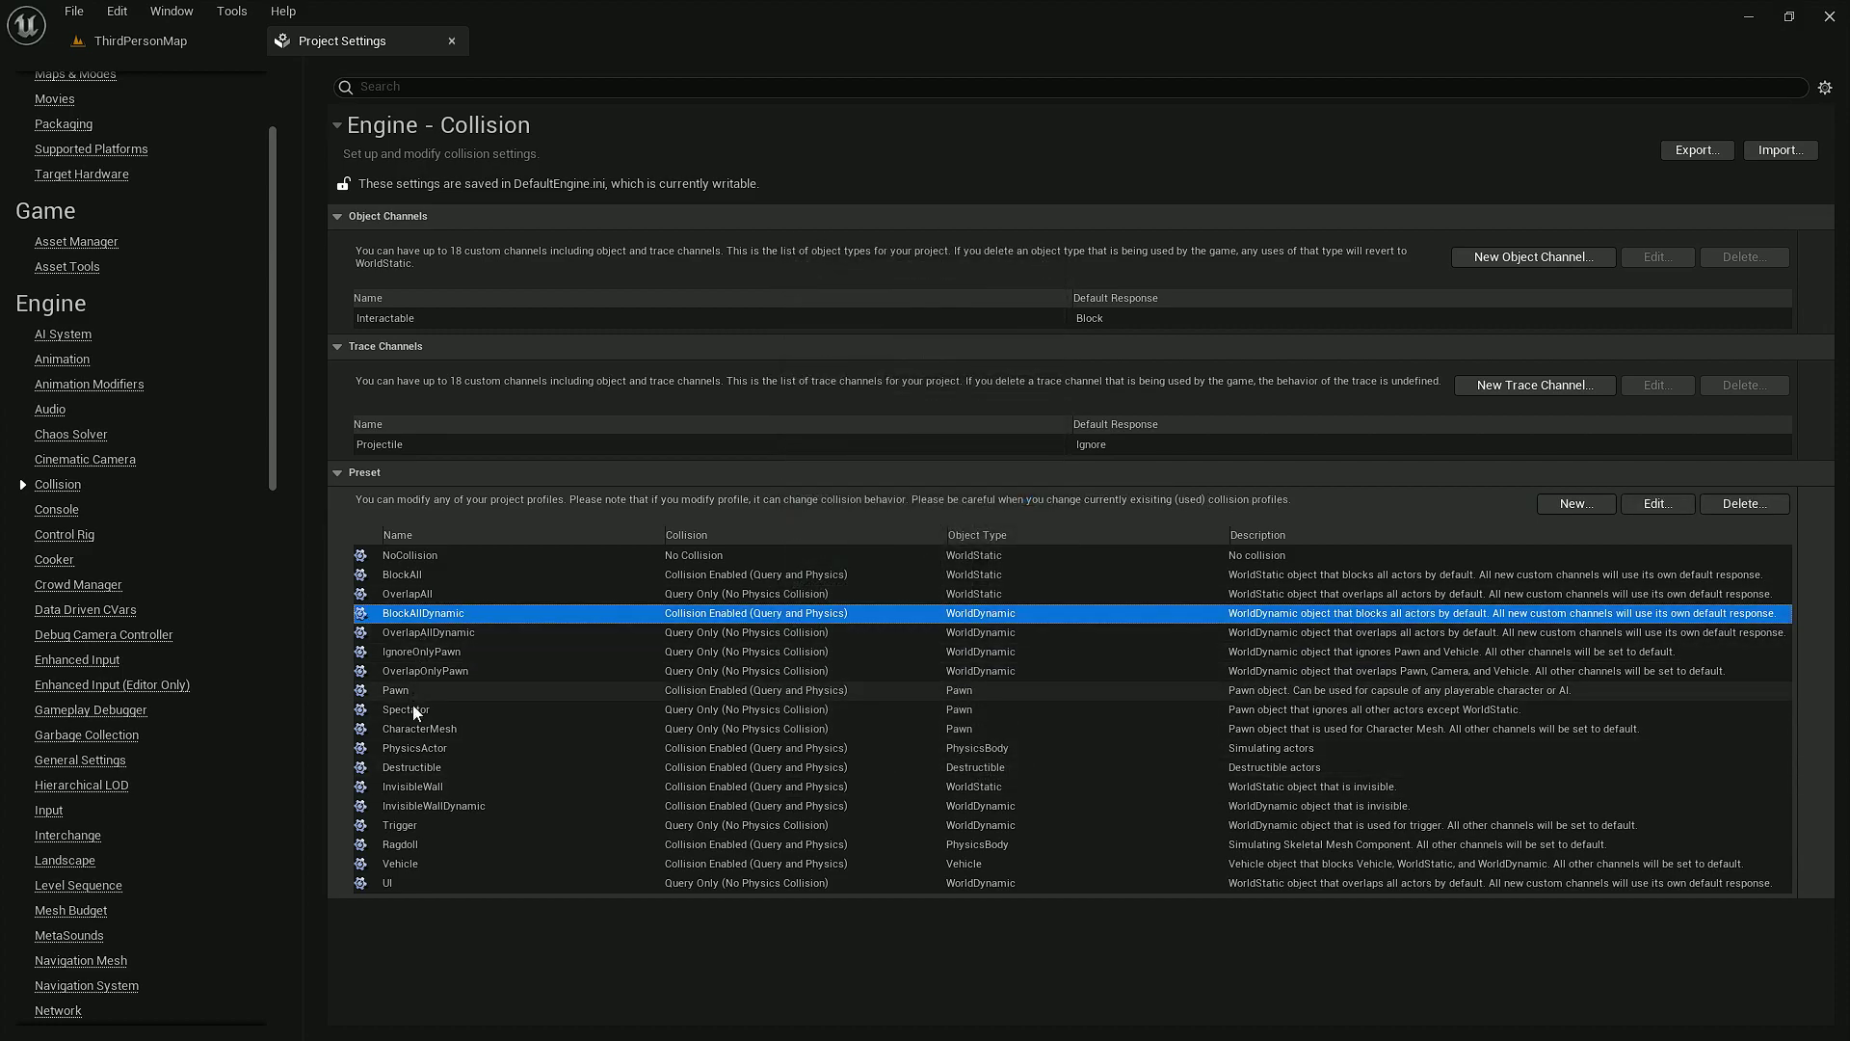
Step: Set the Projectile trace response to Block in the CharacterMesh and PhysicsActor collision presets
click(465, 731)
click(1653, 504)
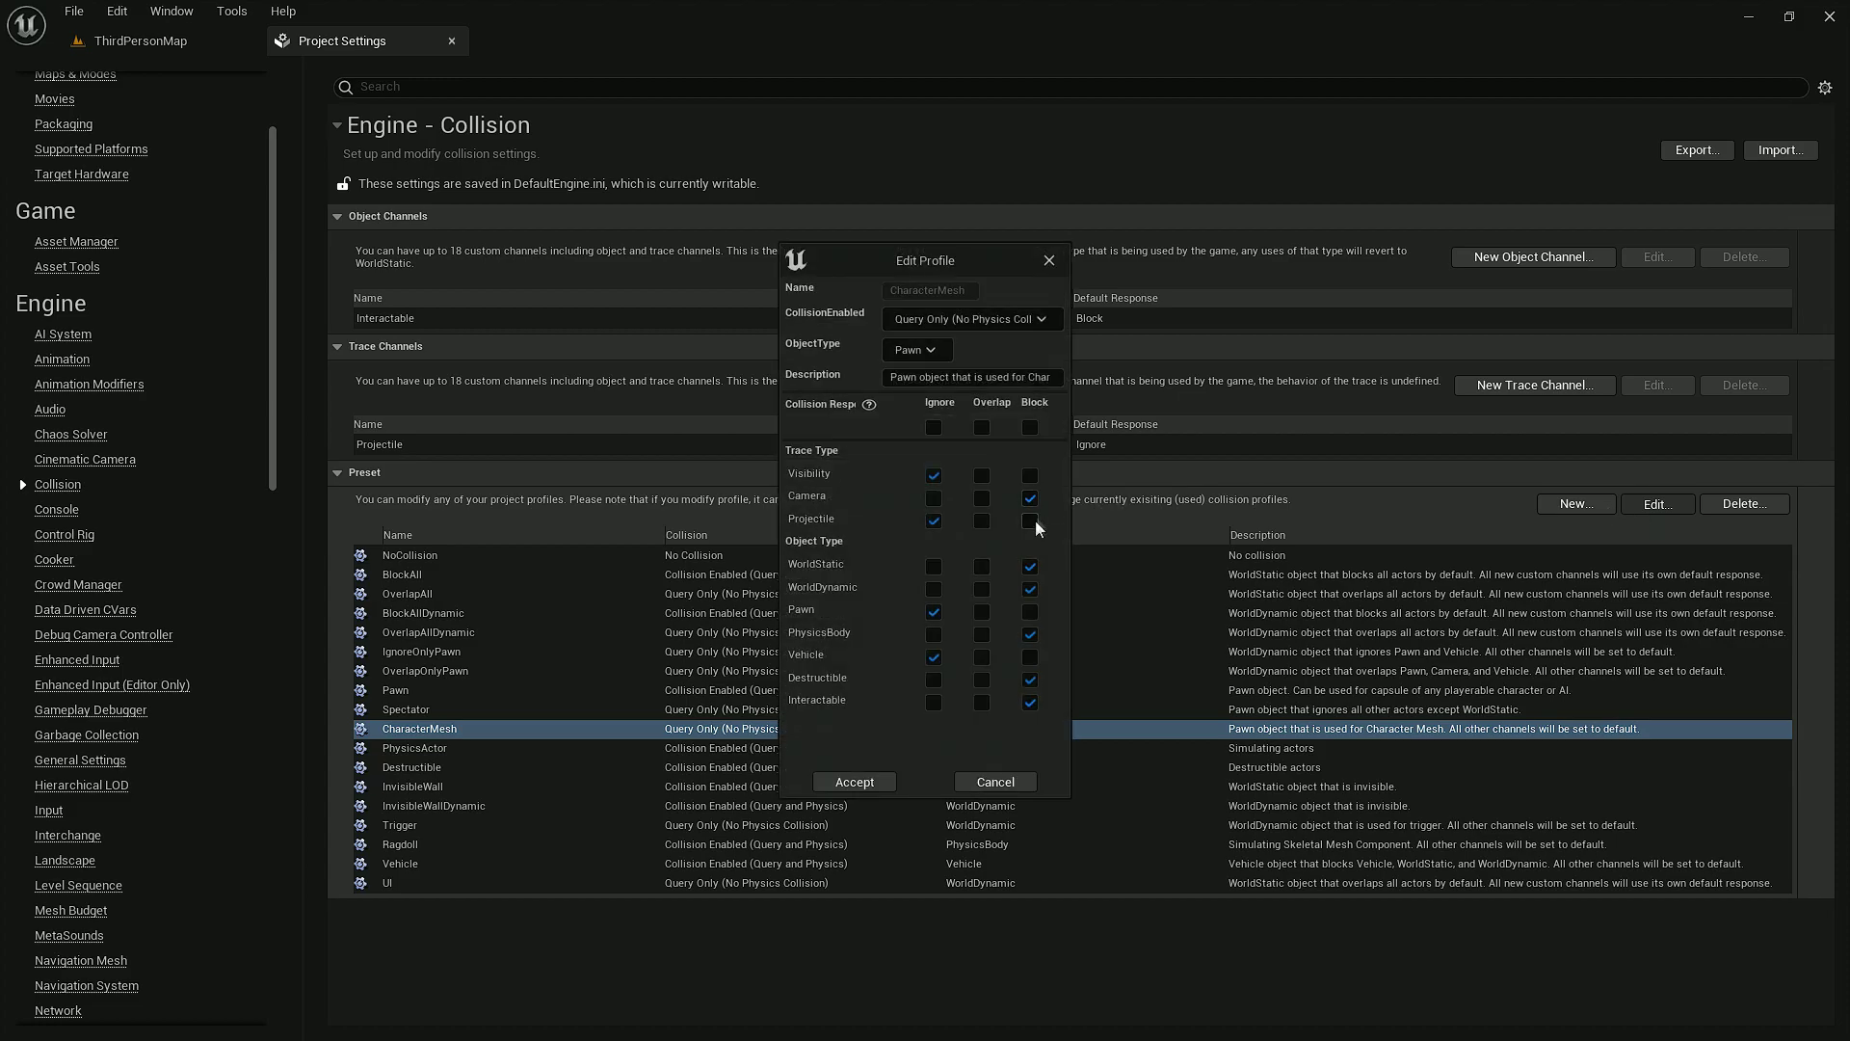
click(853, 785)
click(473, 690)
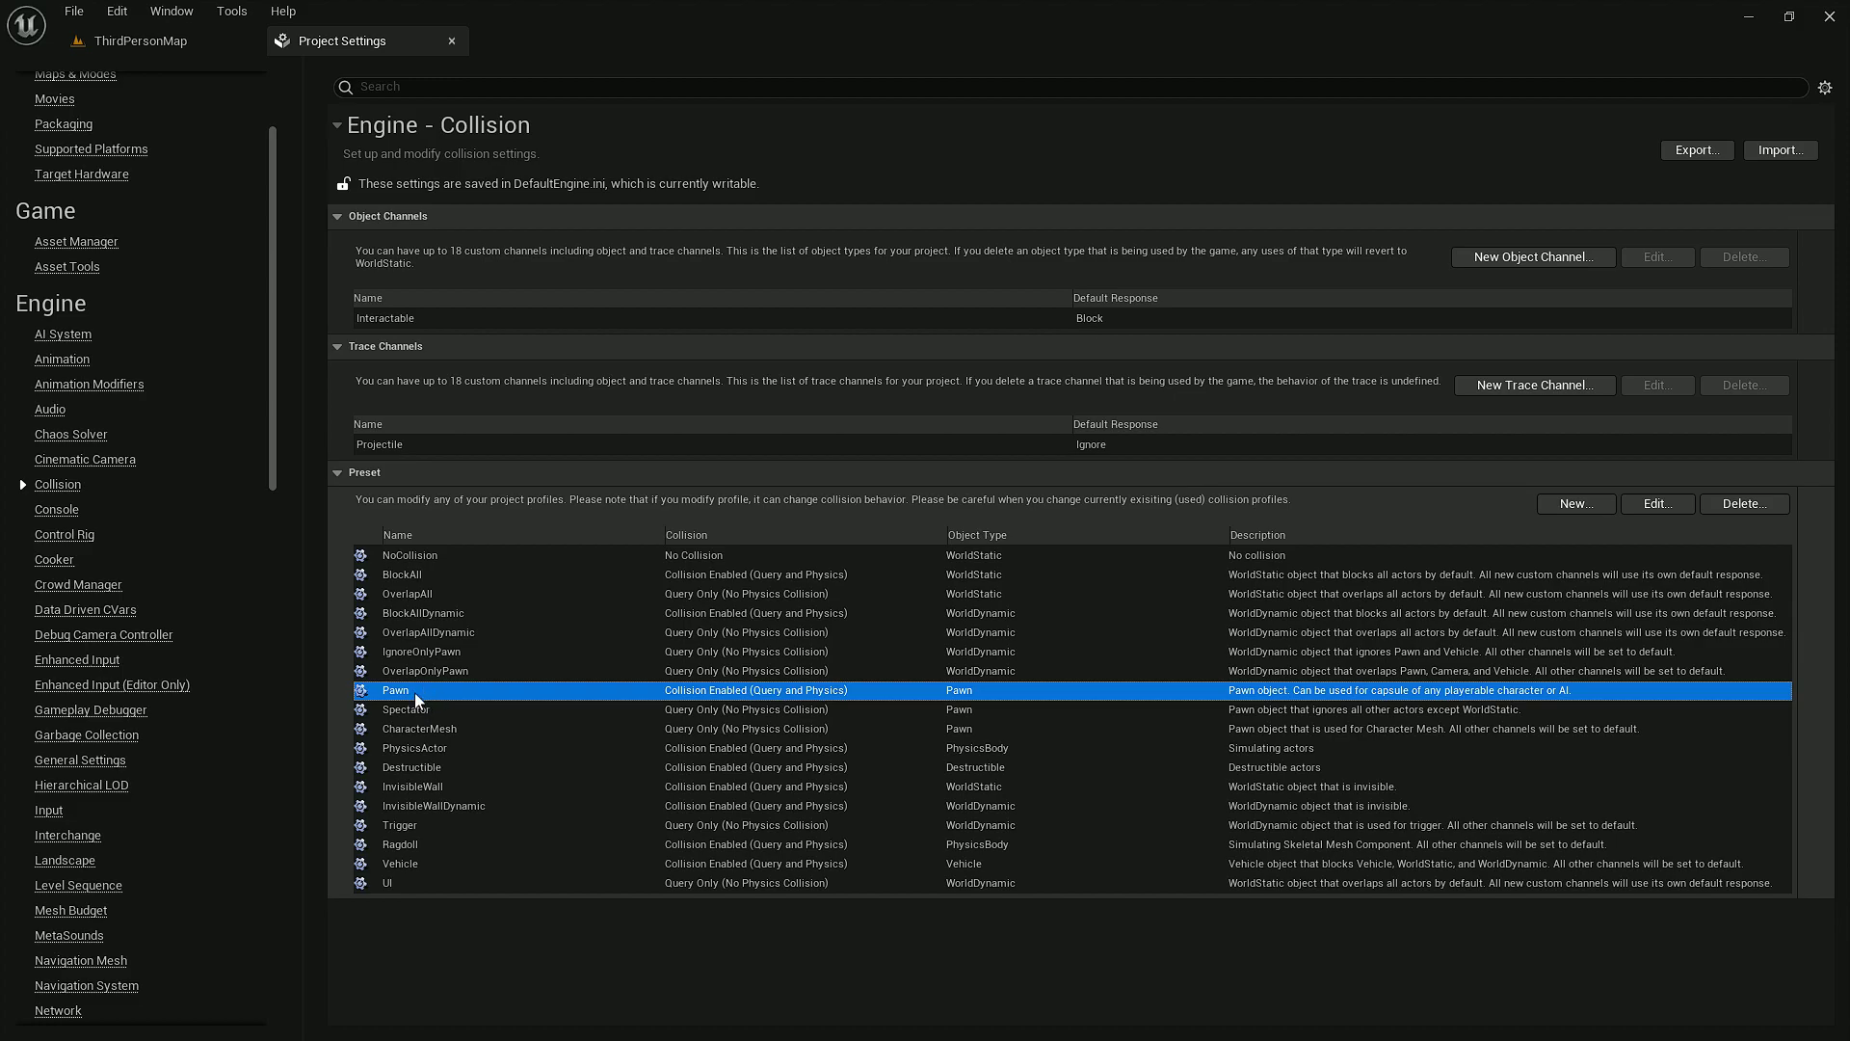
click(430, 731)
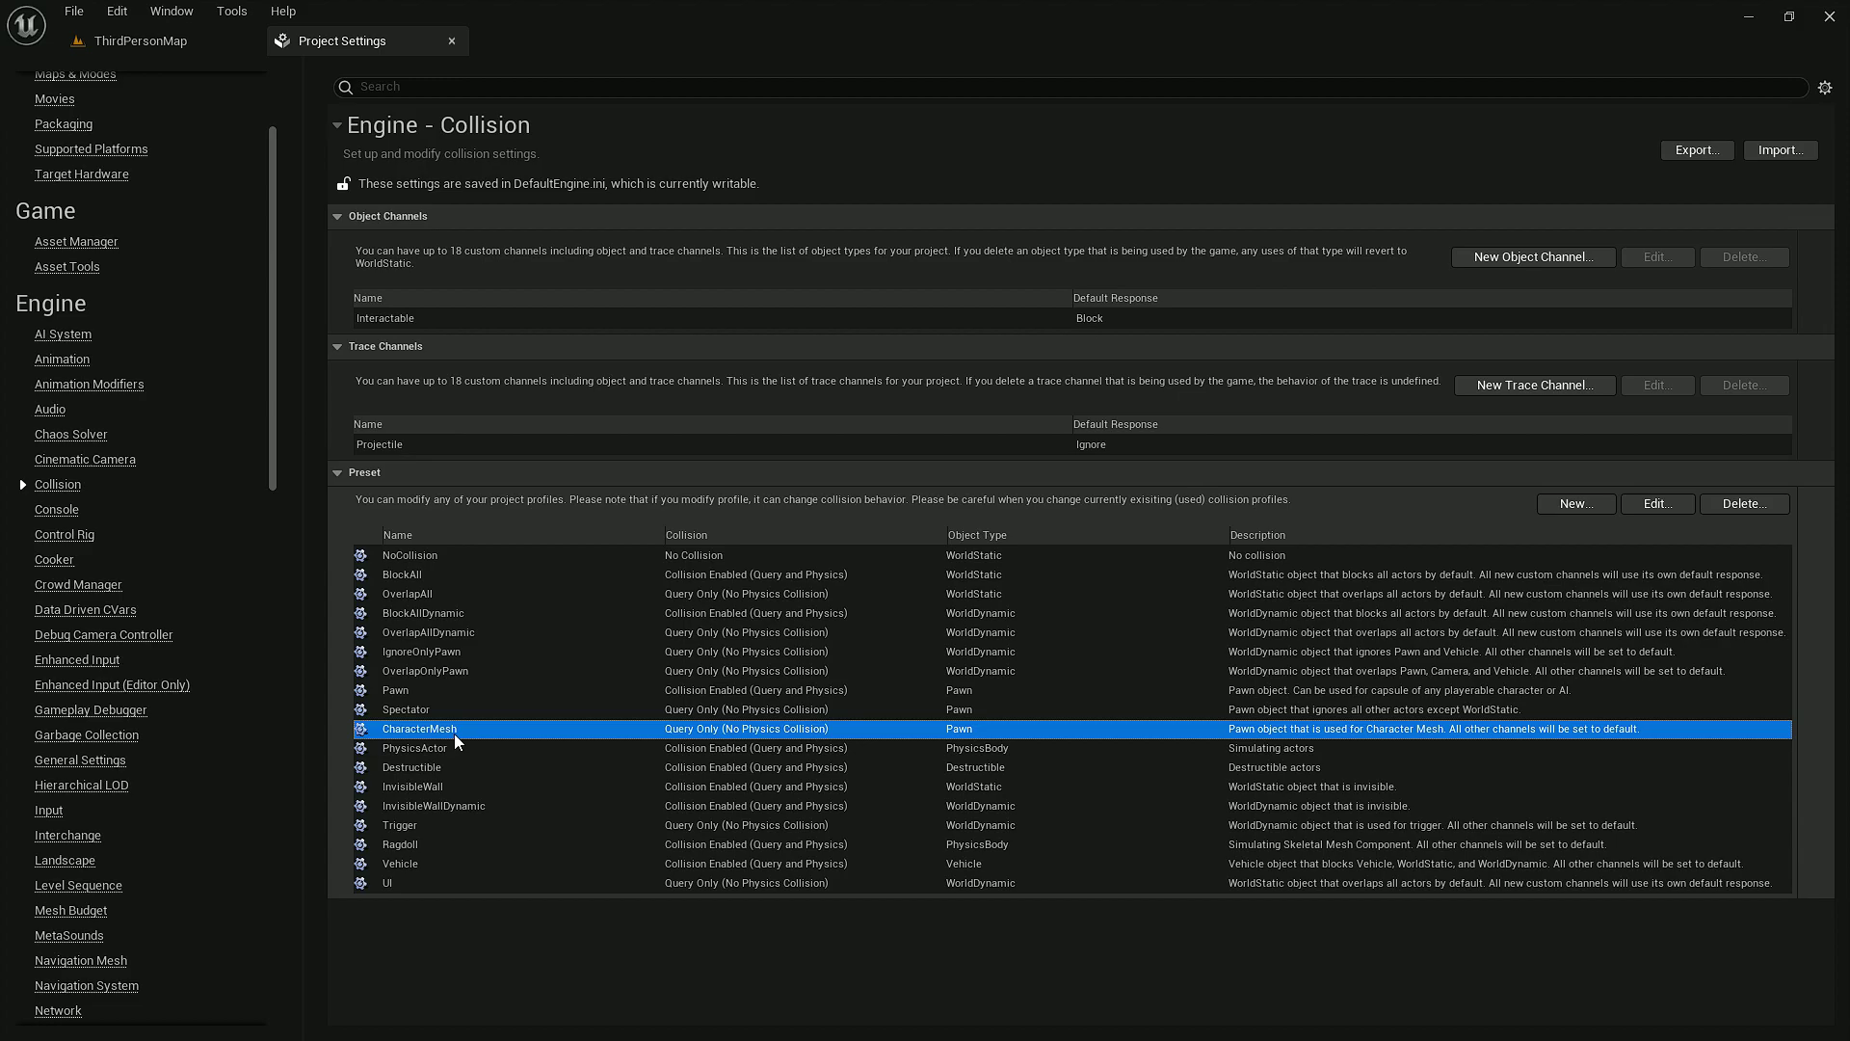
click(445, 748)
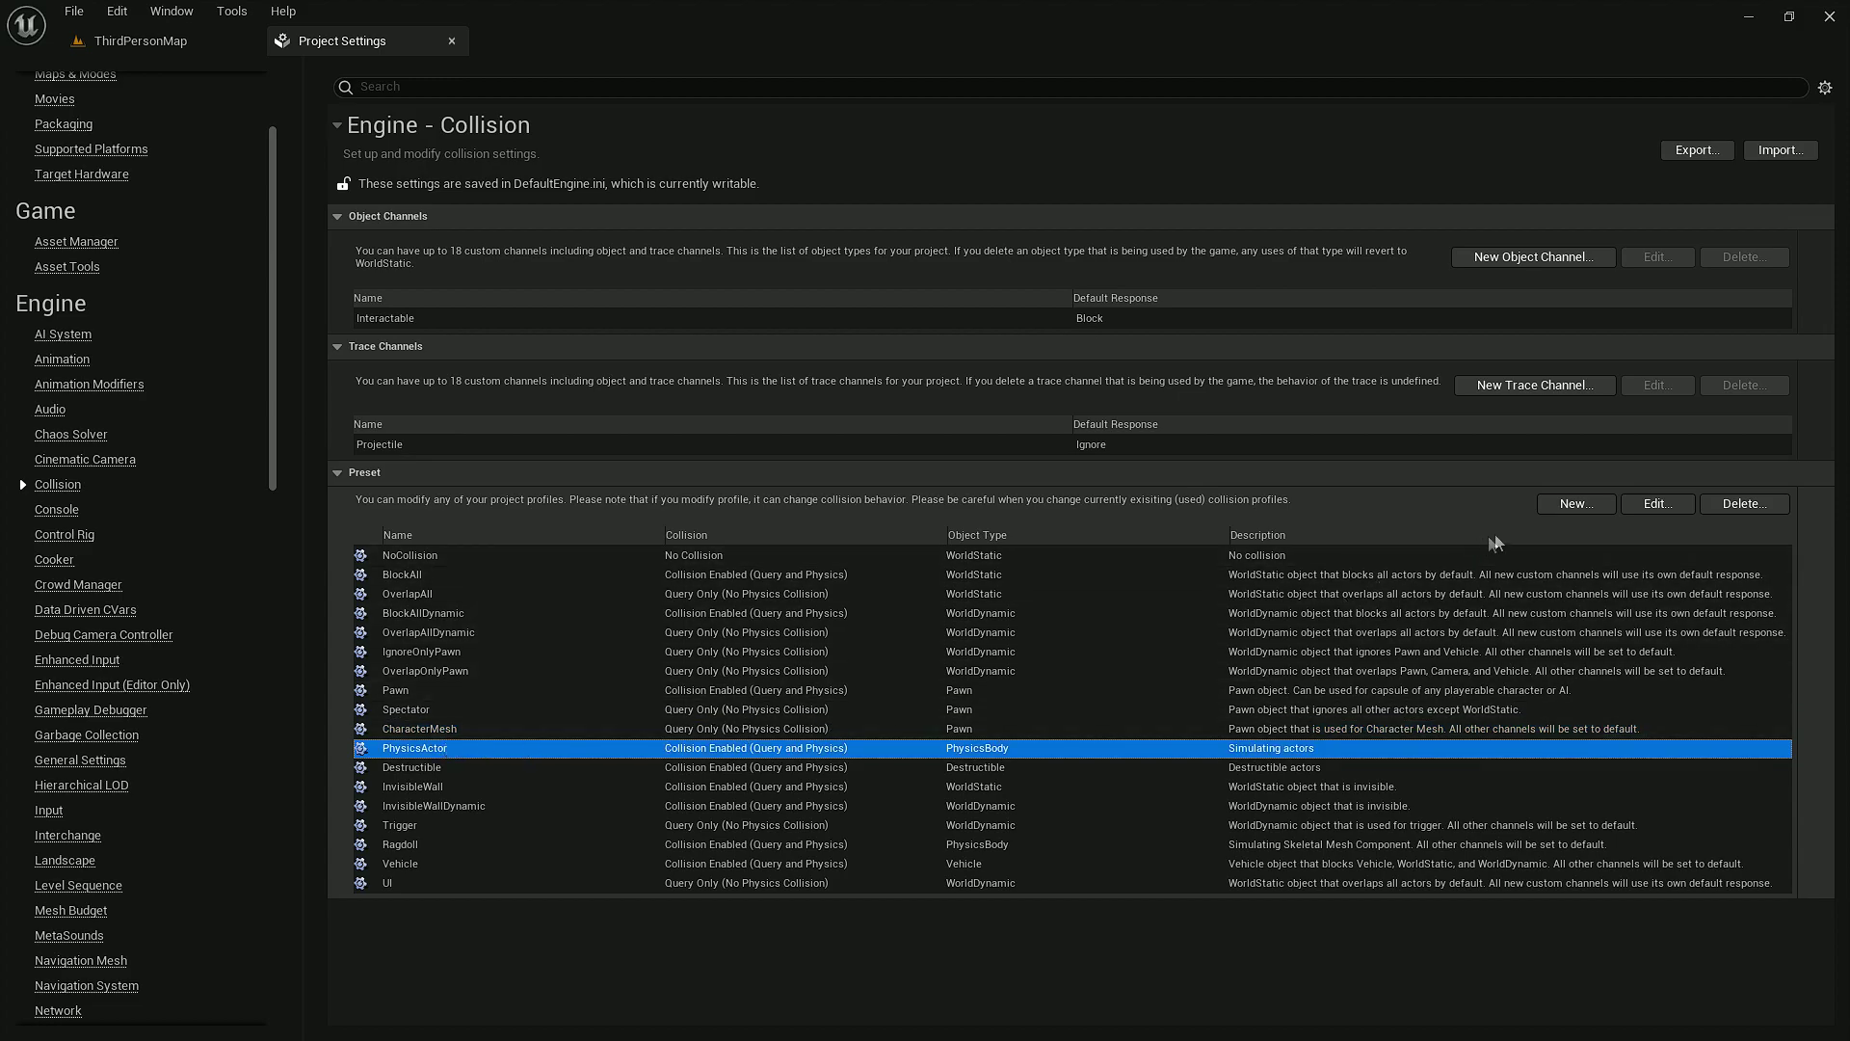
click(1647, 505)
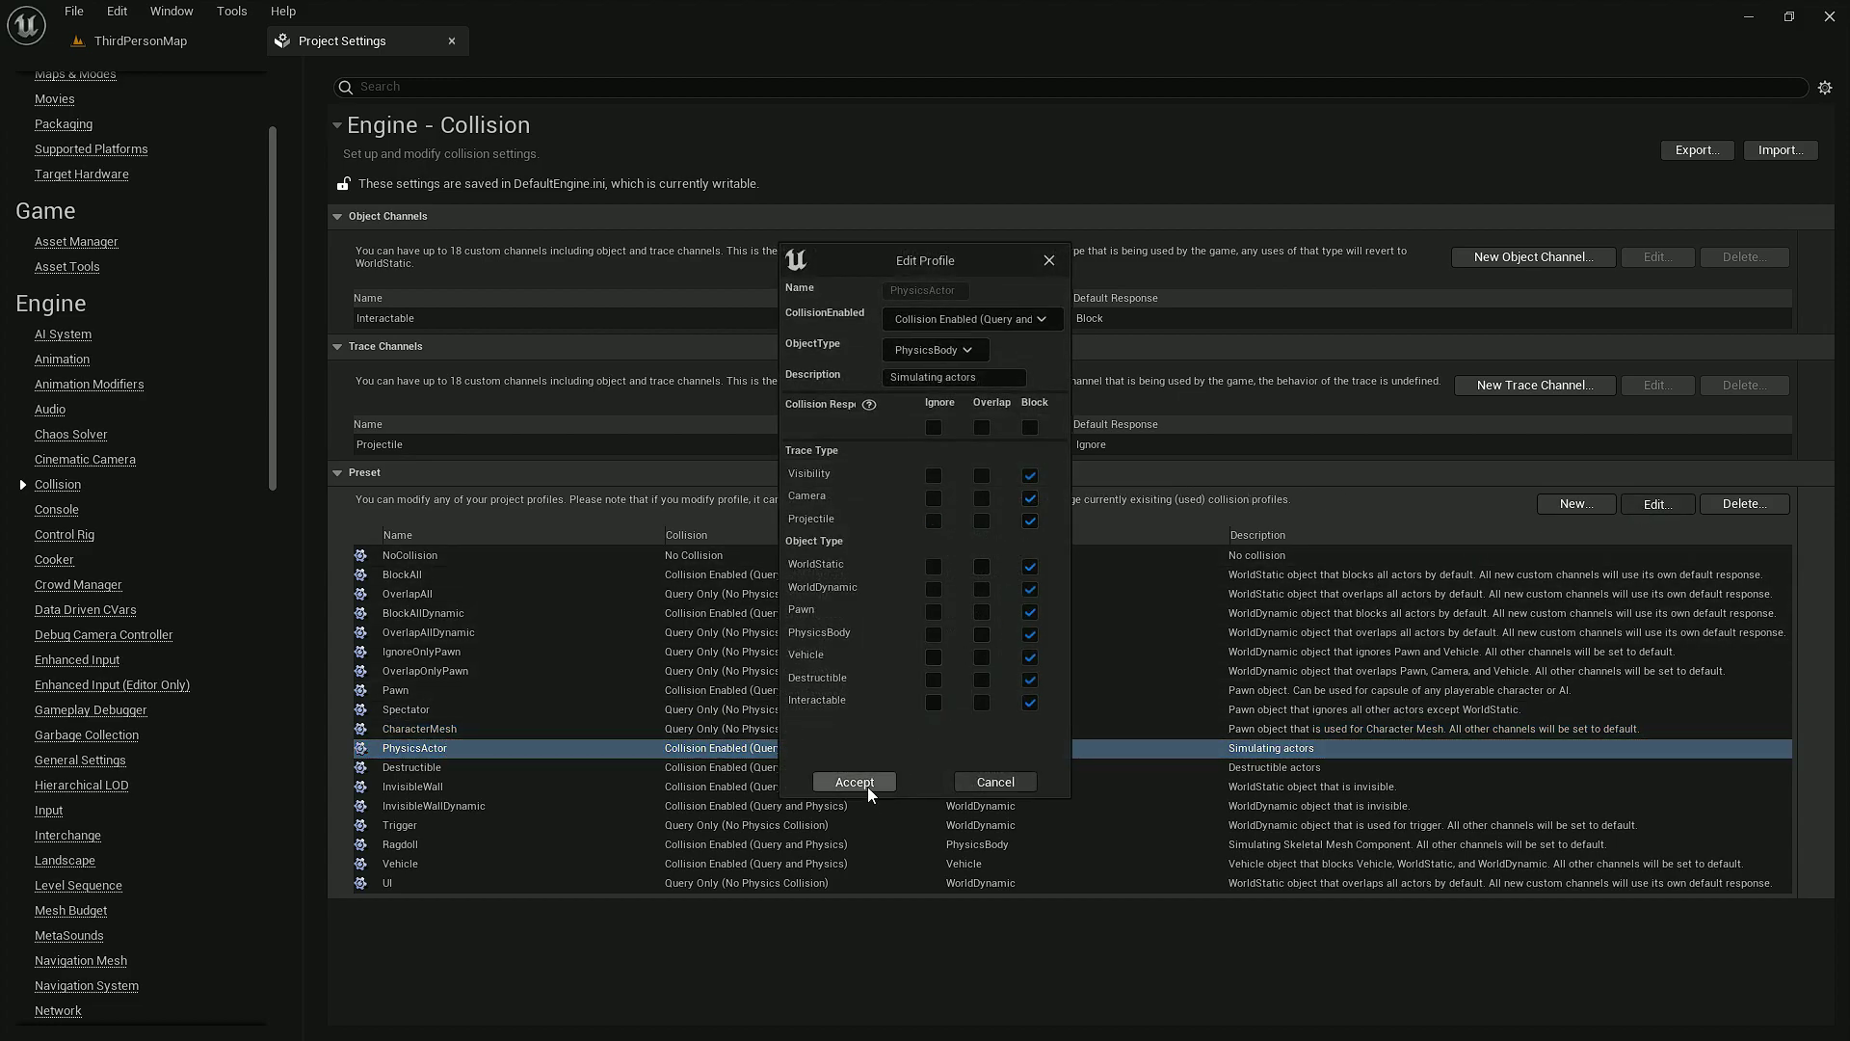
click(867, 784)
Step: Set the Projectile trace response to Block in the Destructible and Ragdoll collision presets
click(667, 775)
click(1654, 505)
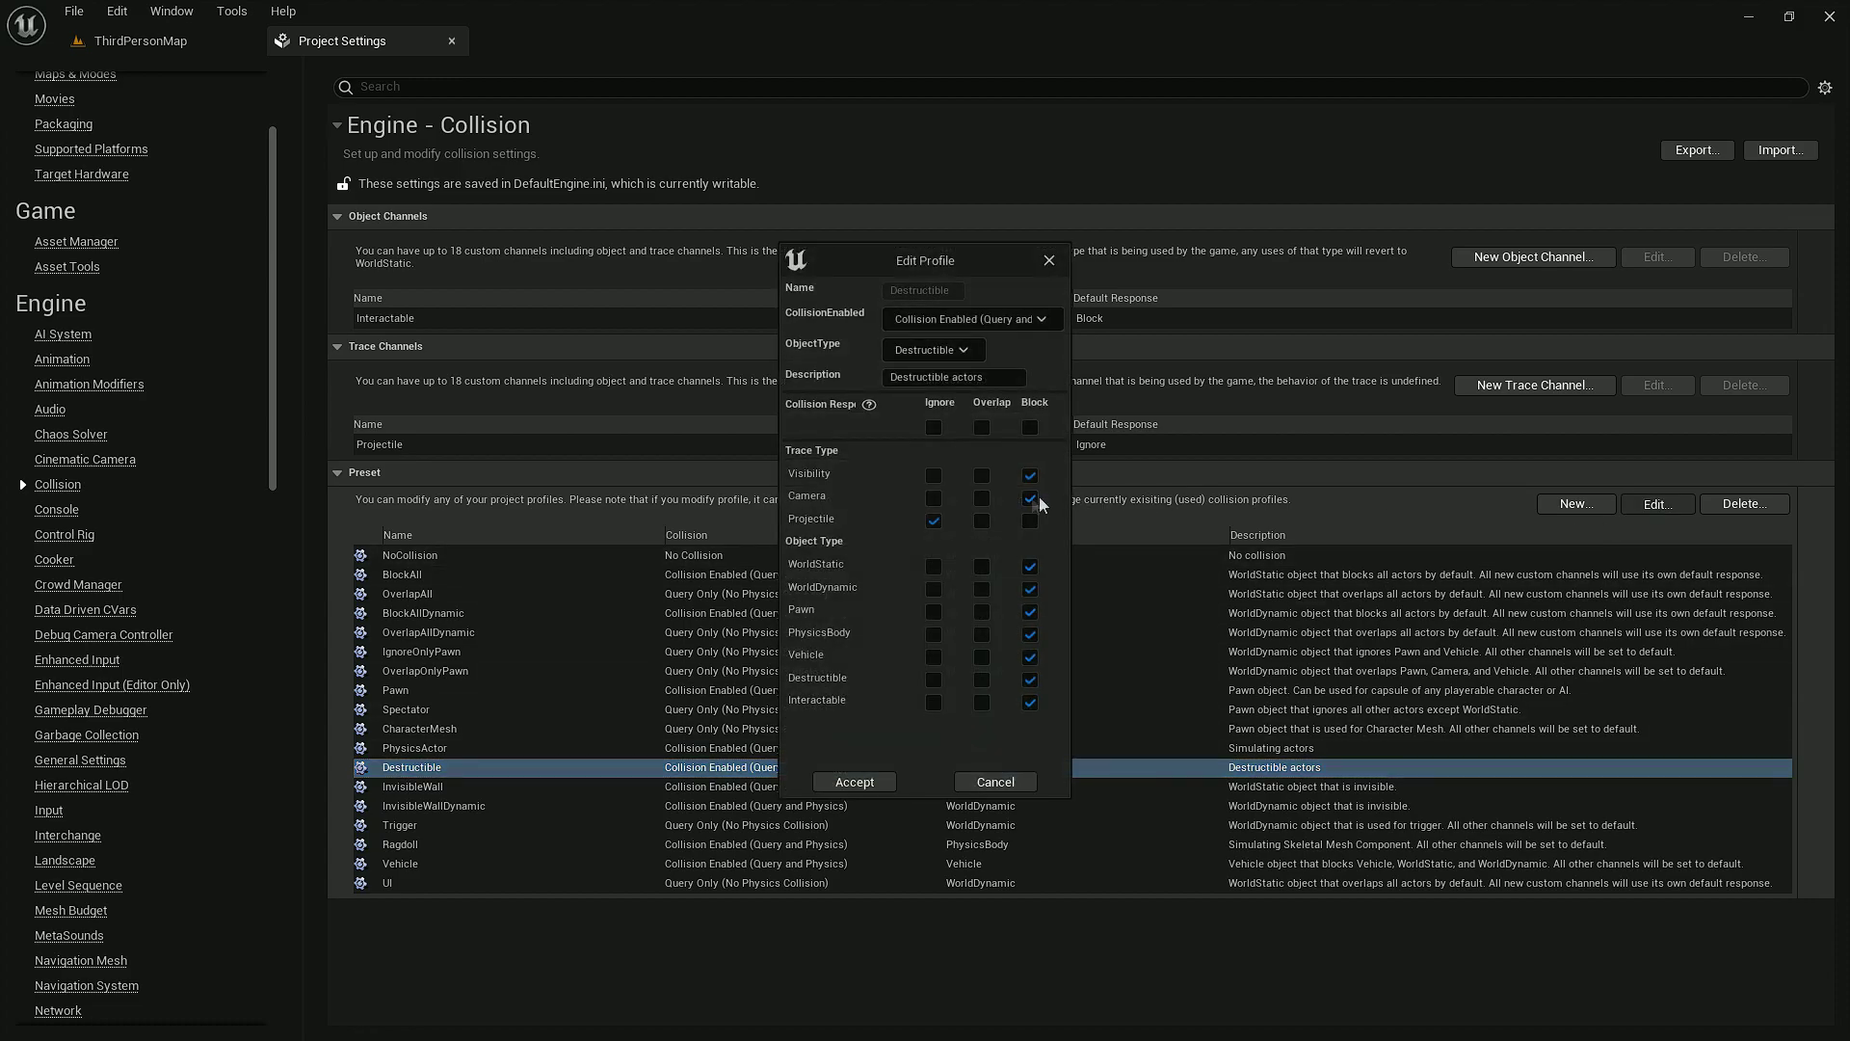
click(854, 782)
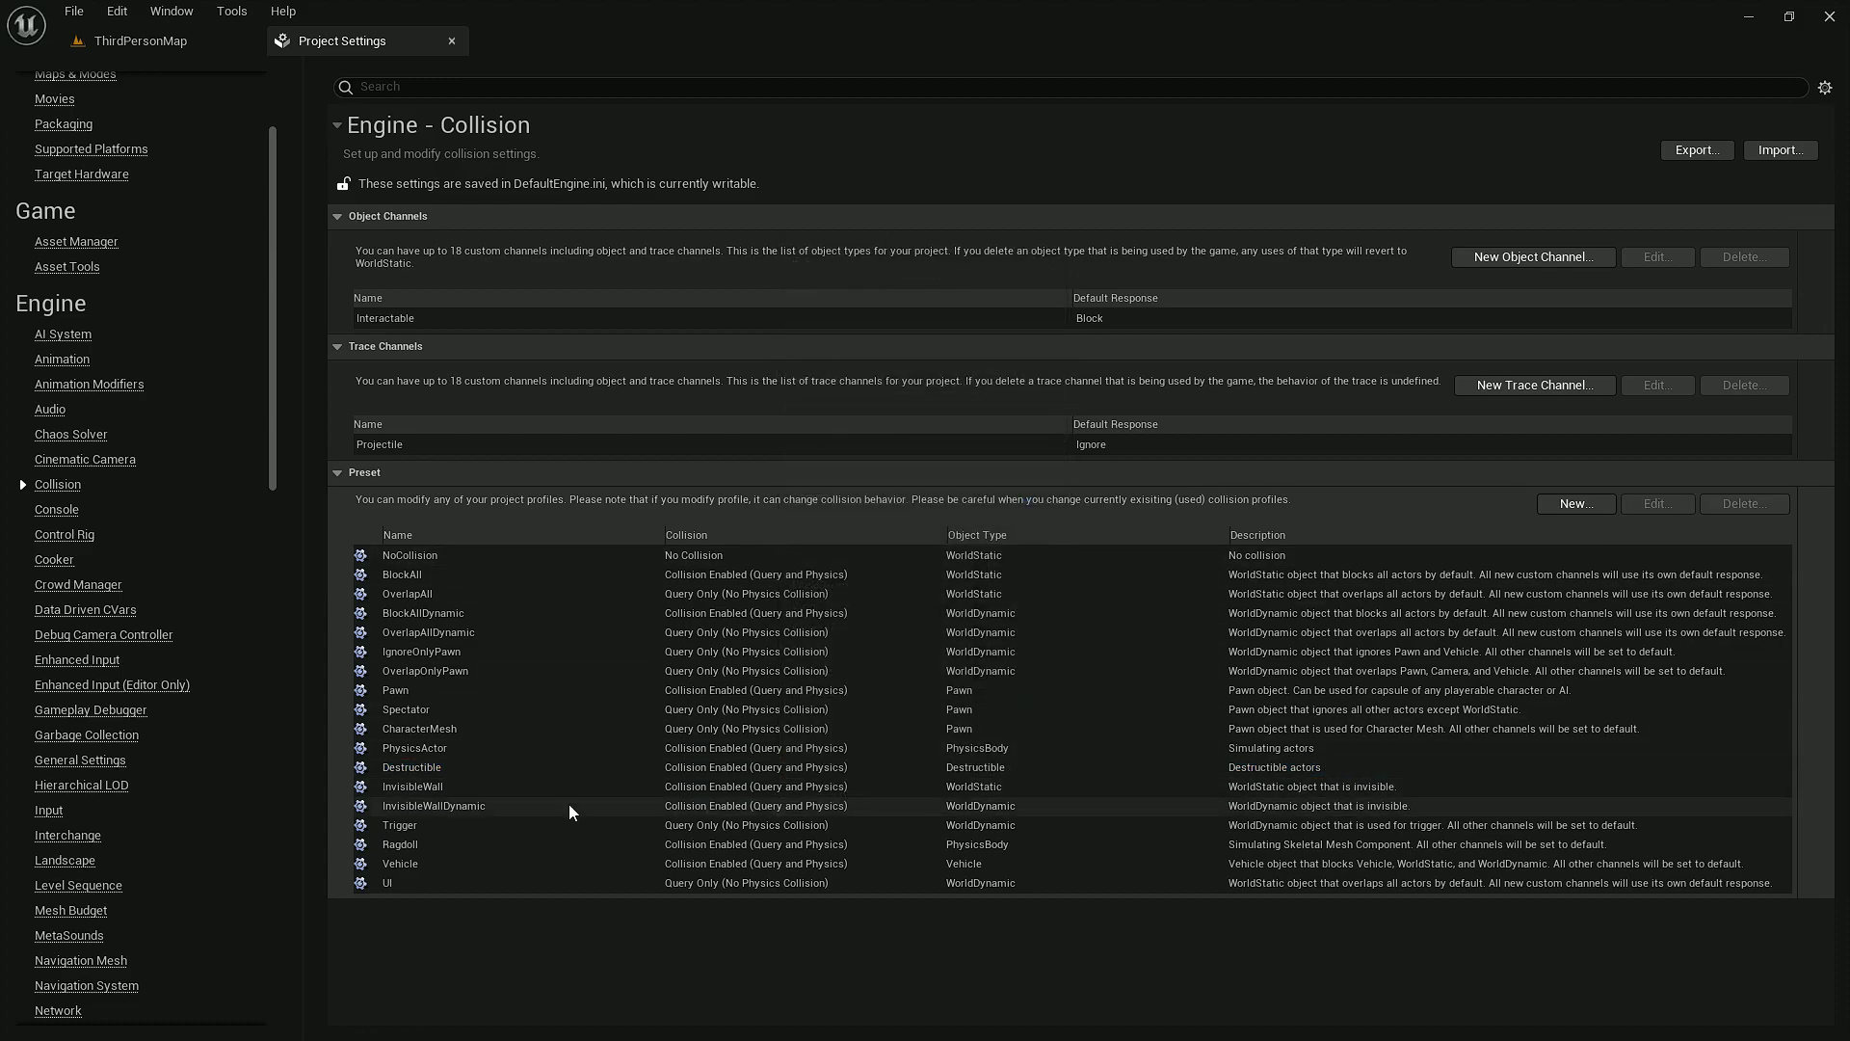
click(546, 848)
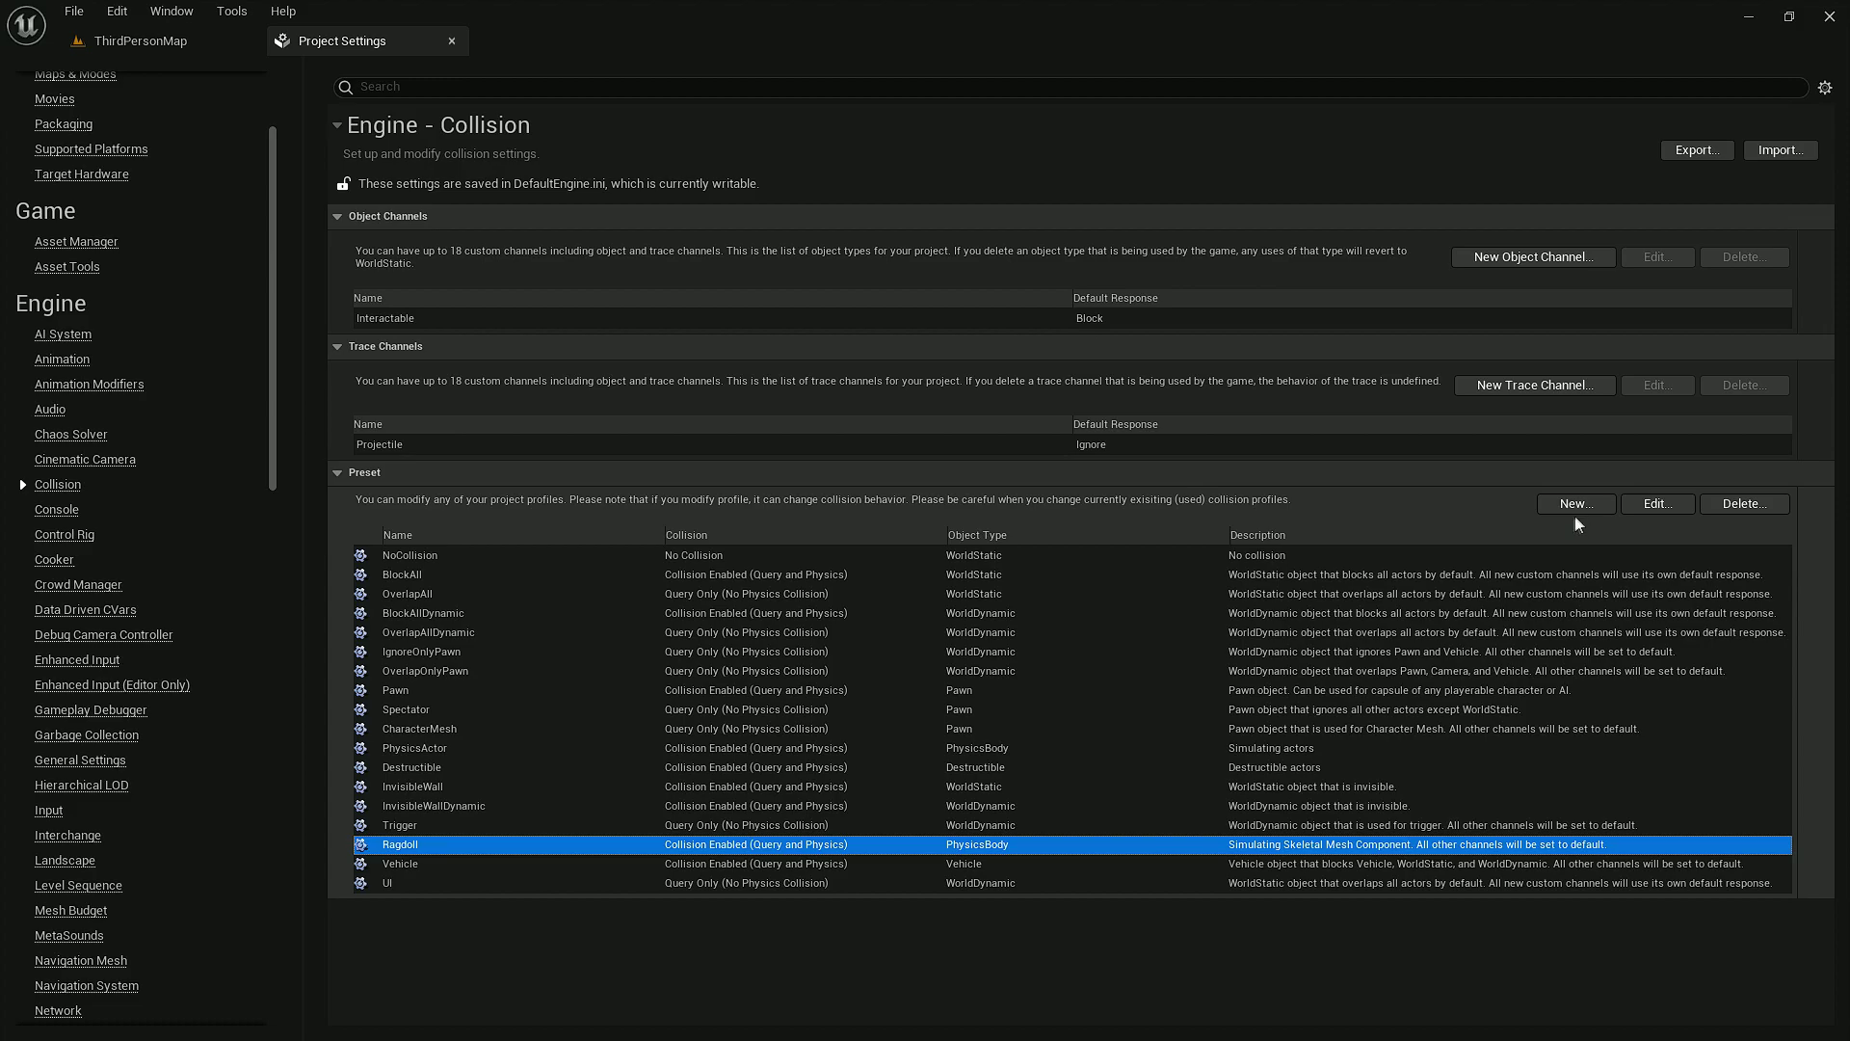
click(1656, 505)
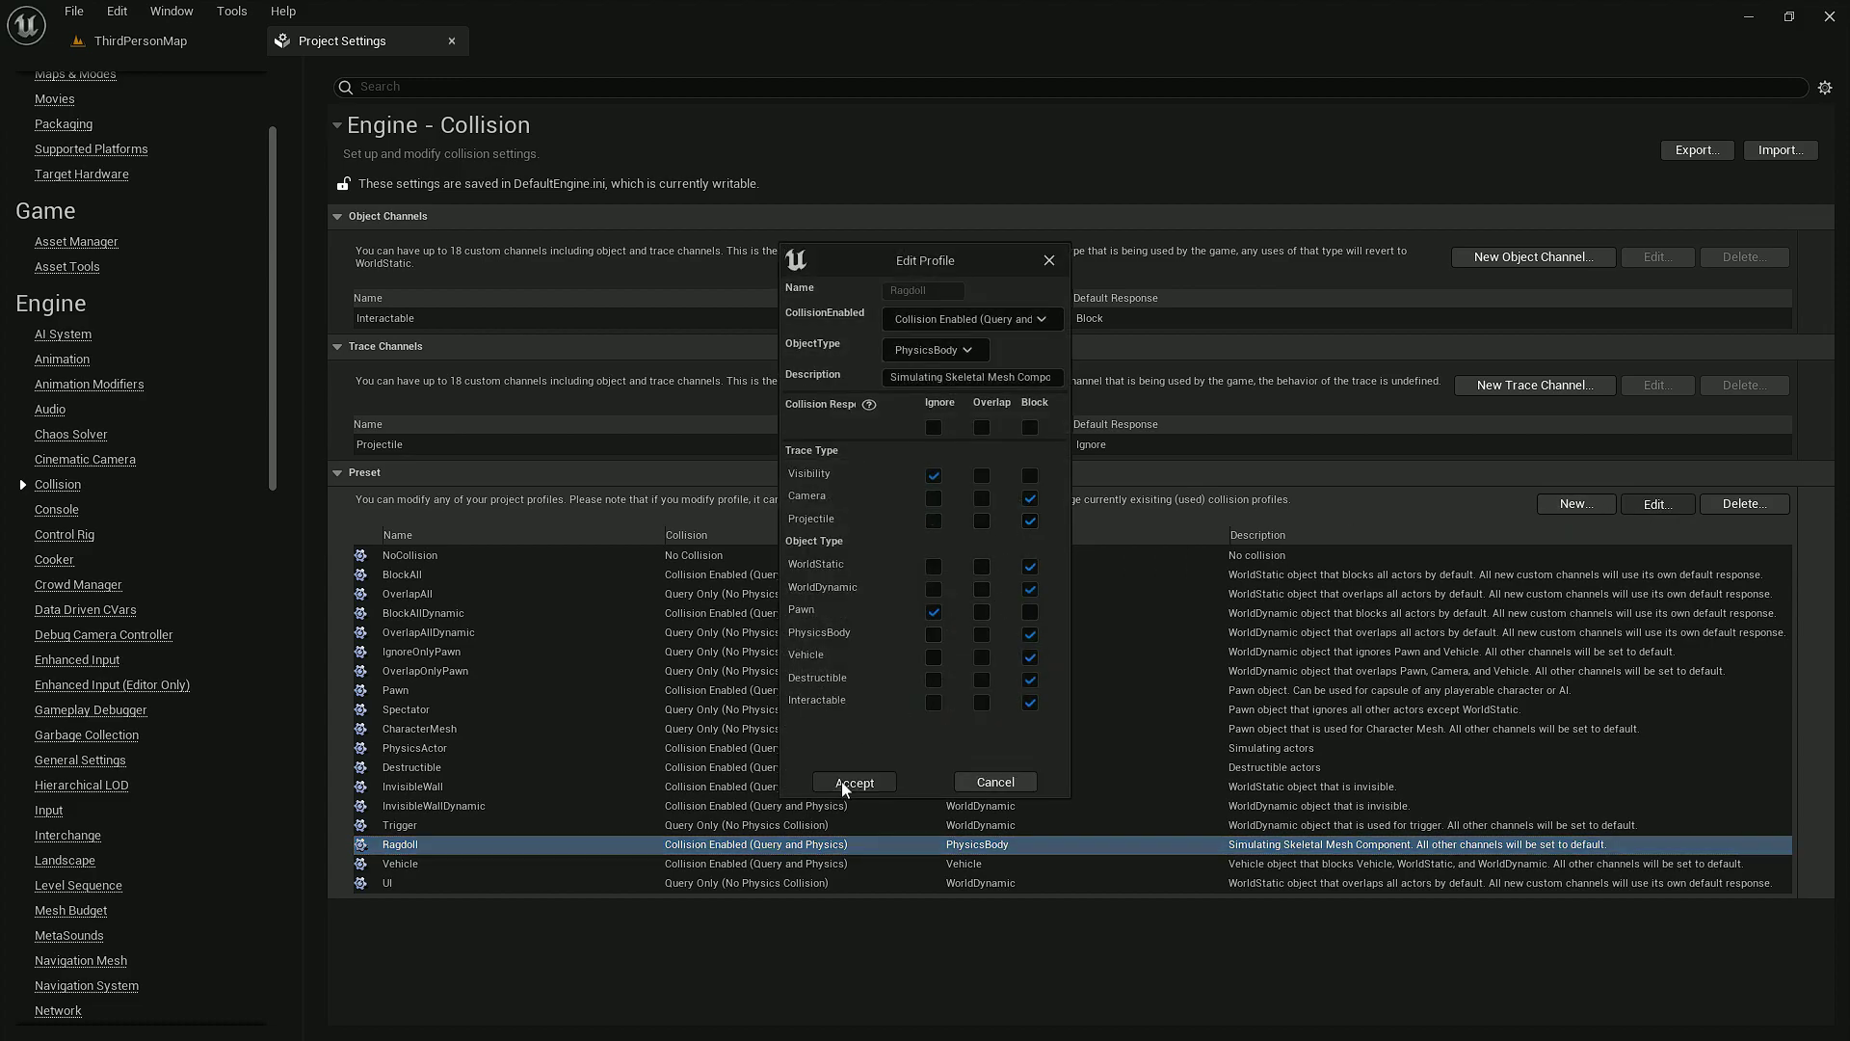
click(841, 780)
Step: Set the Projectile trace response to Block in the Vehicle collision preset
click(835, 860)
click(1659, 503)
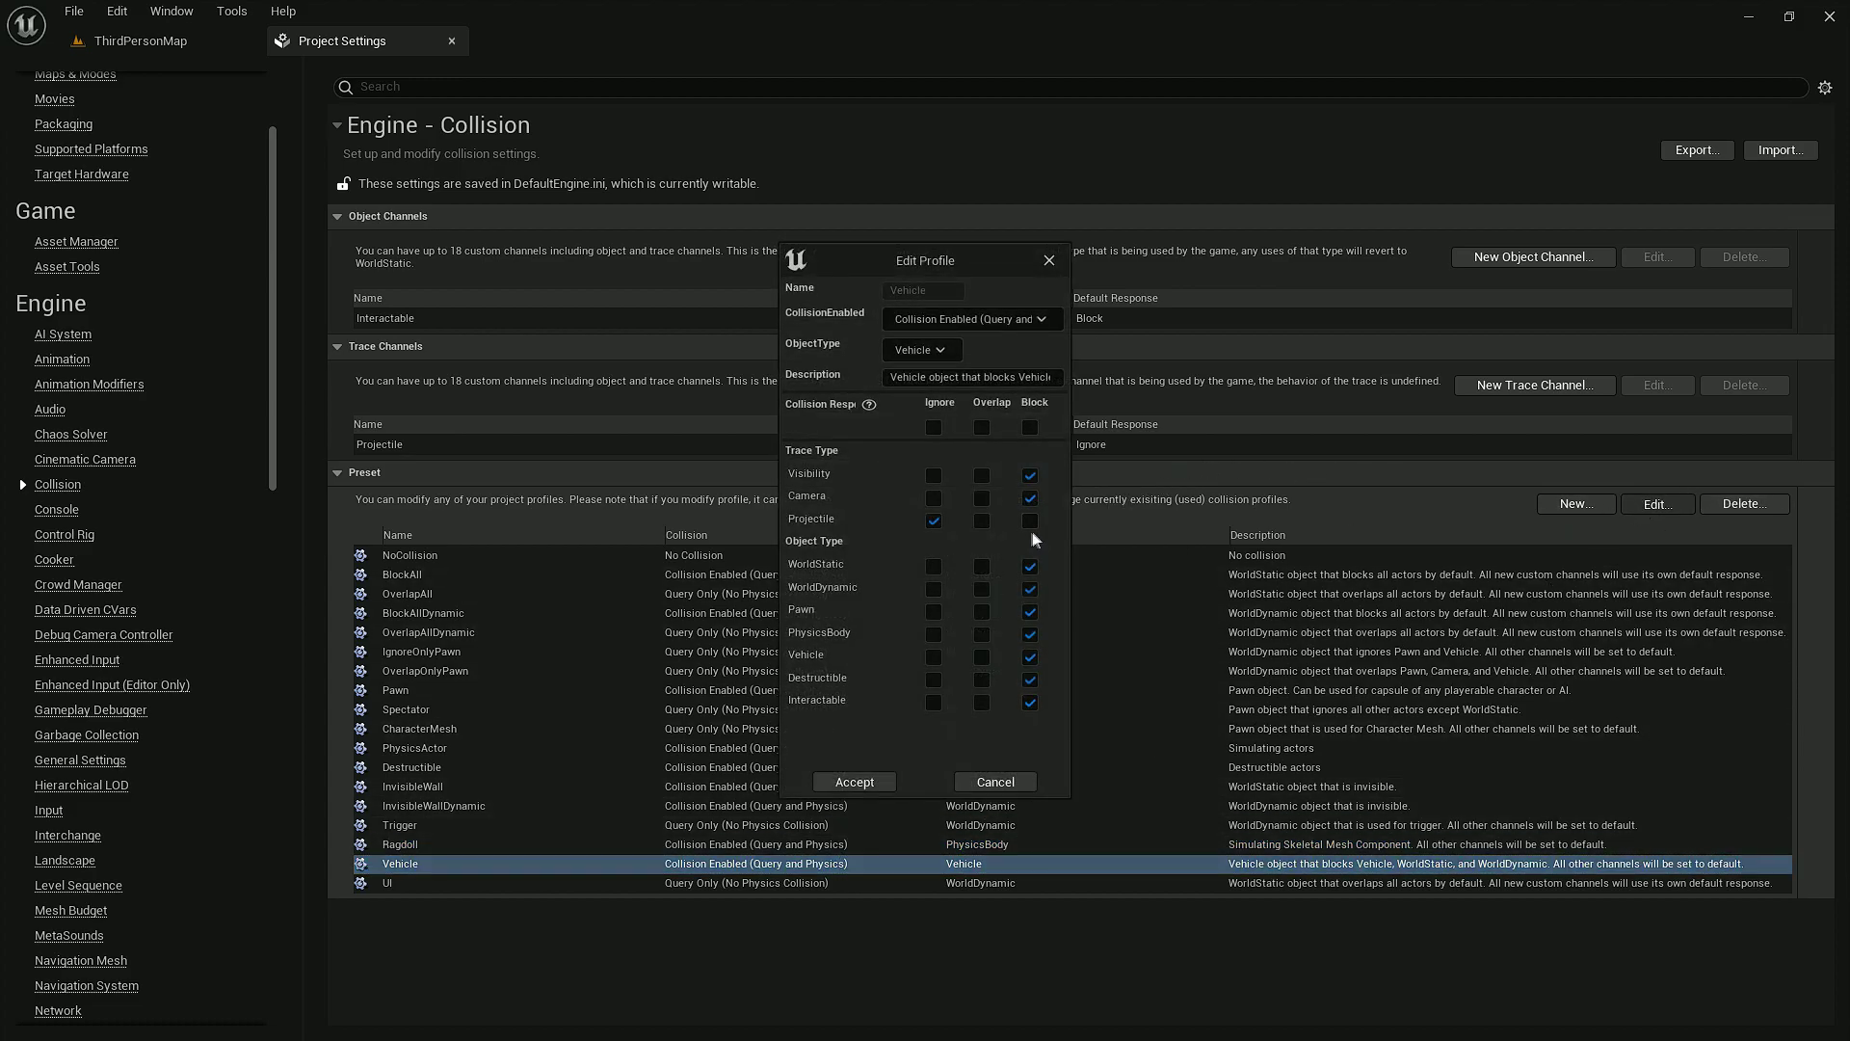
click(855, 782)
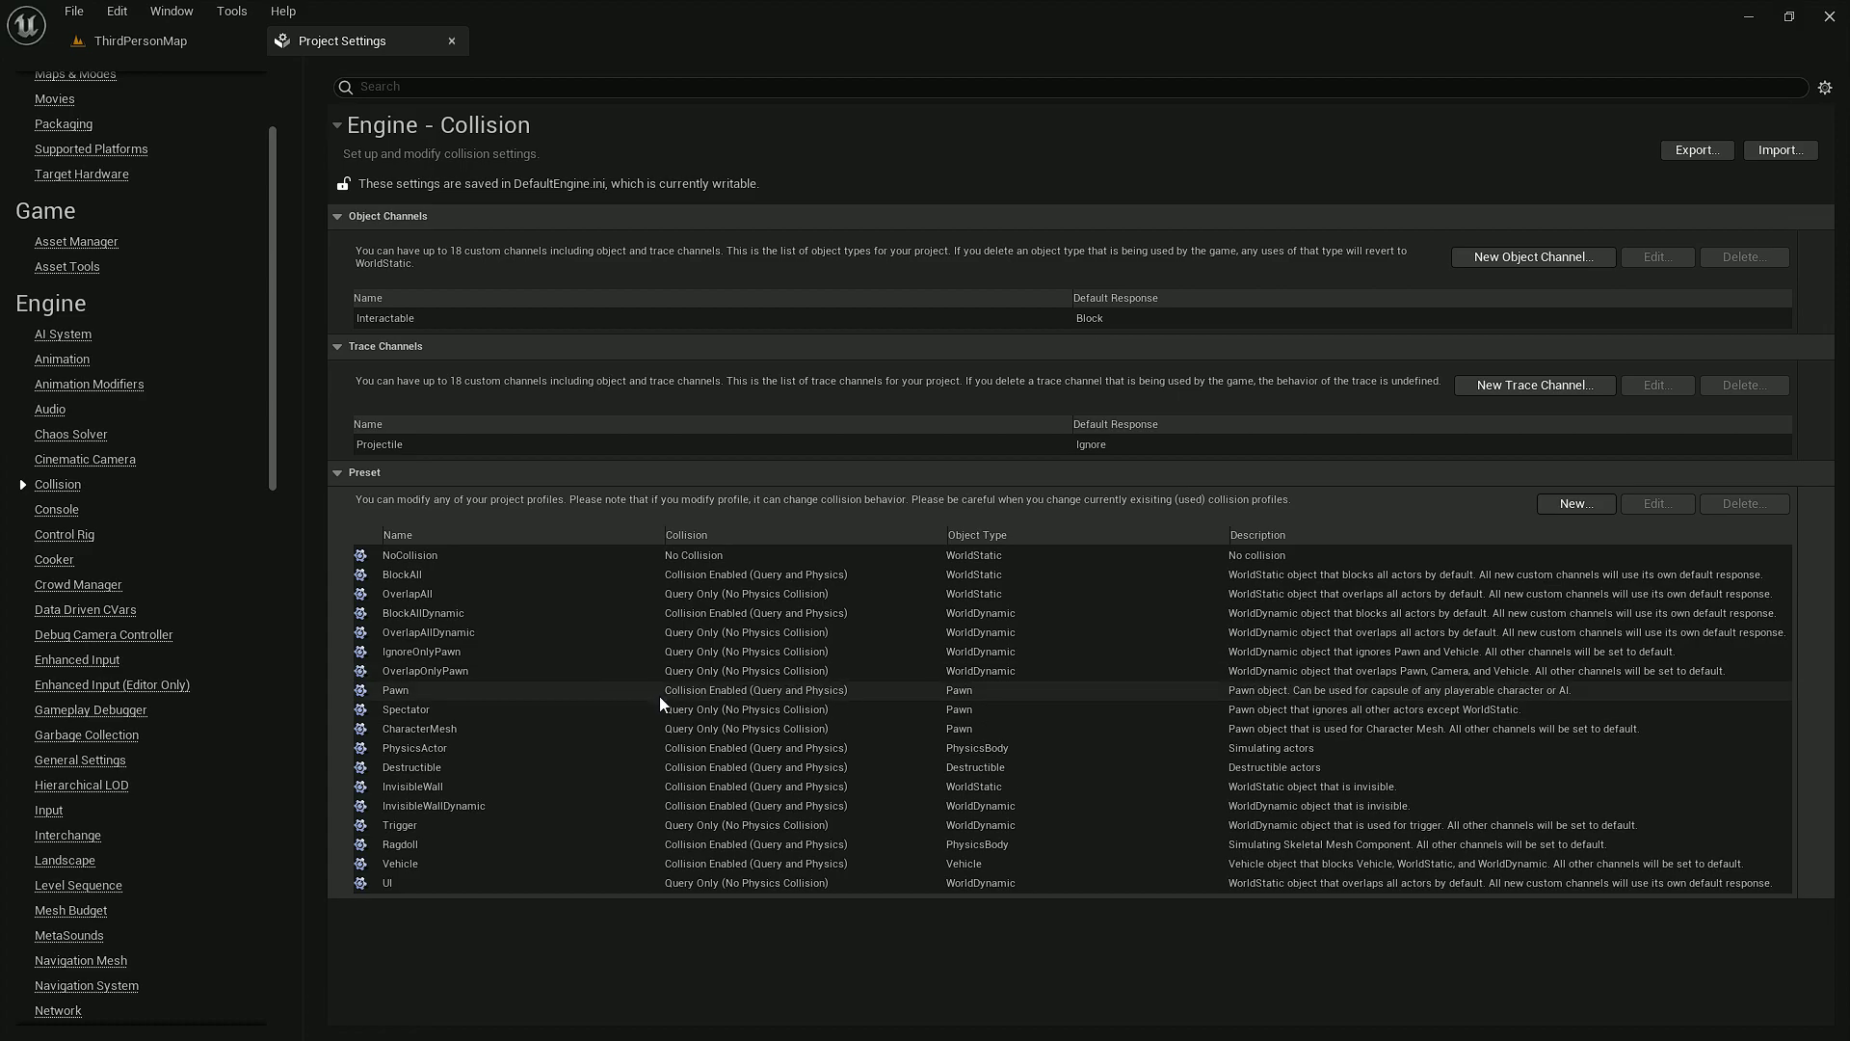
Step: Close Project Settings and open the DCSLibrary blueprint by searching the project's assets for "dcs library"
click(452, 41)
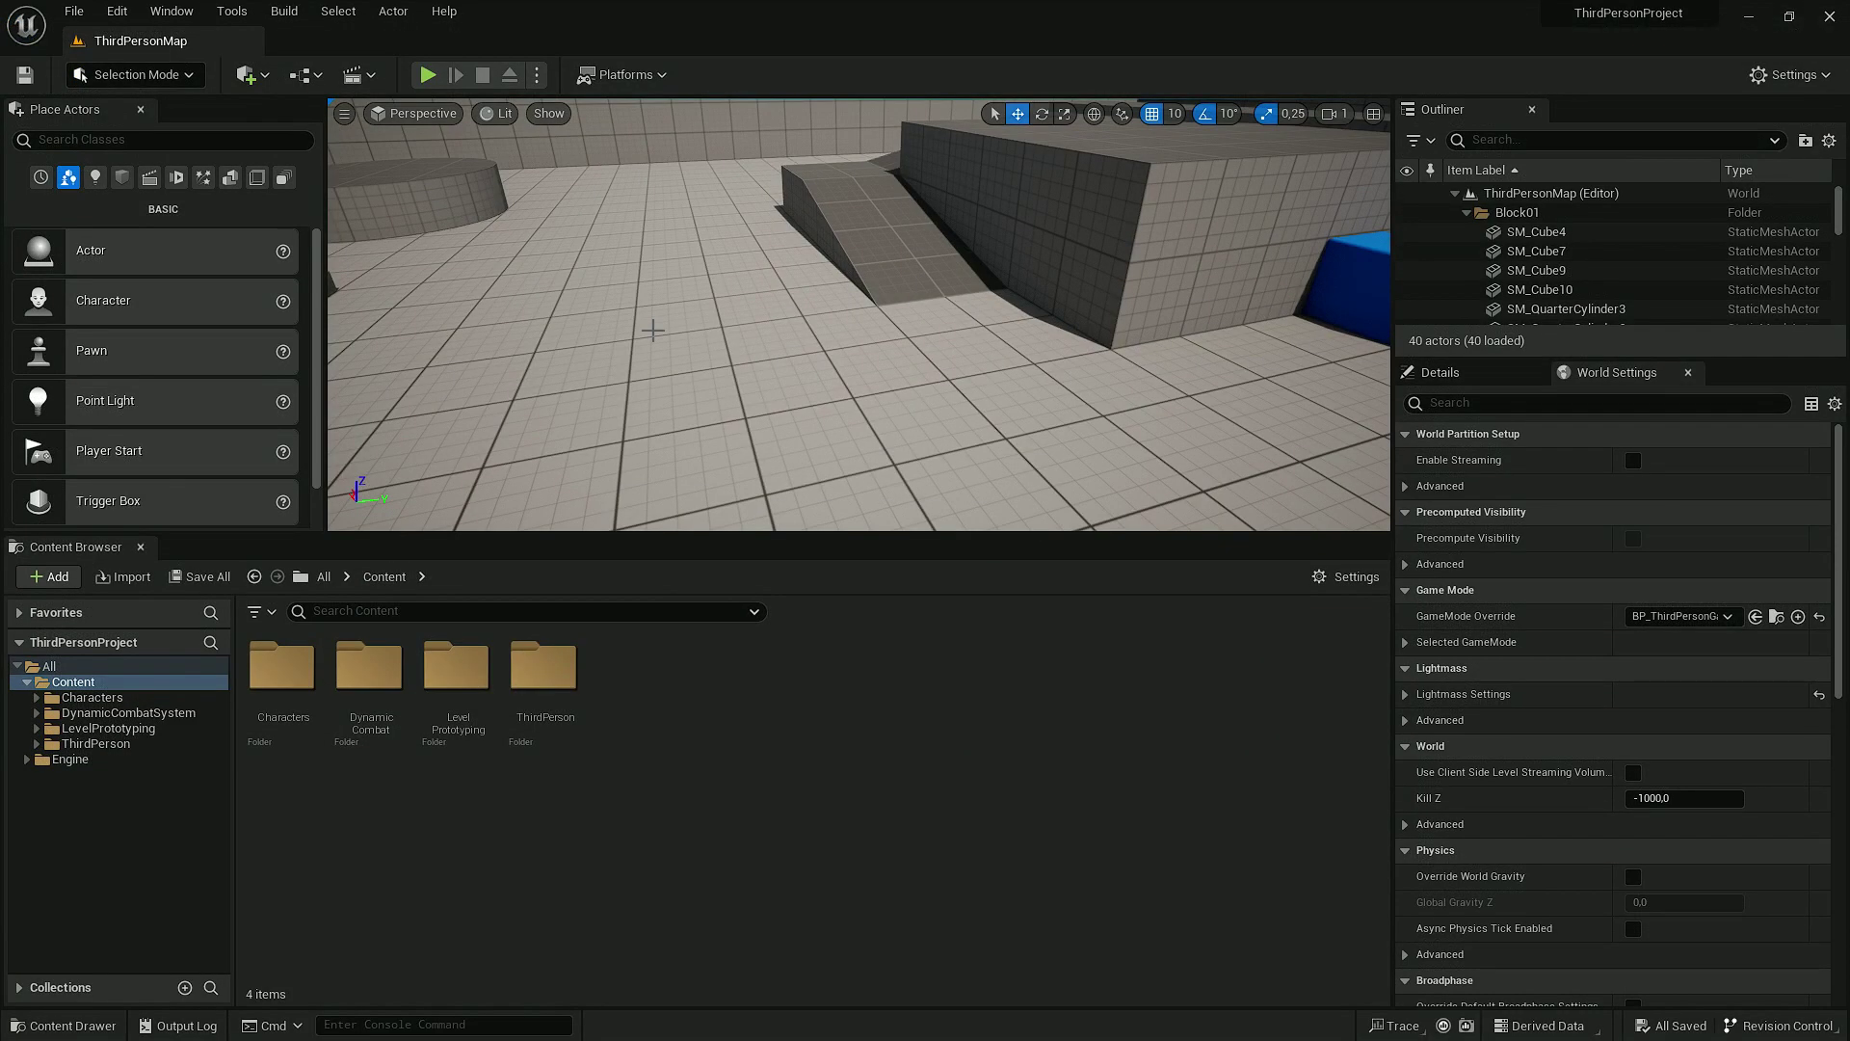
right_drag(680, 329, 670, 289)
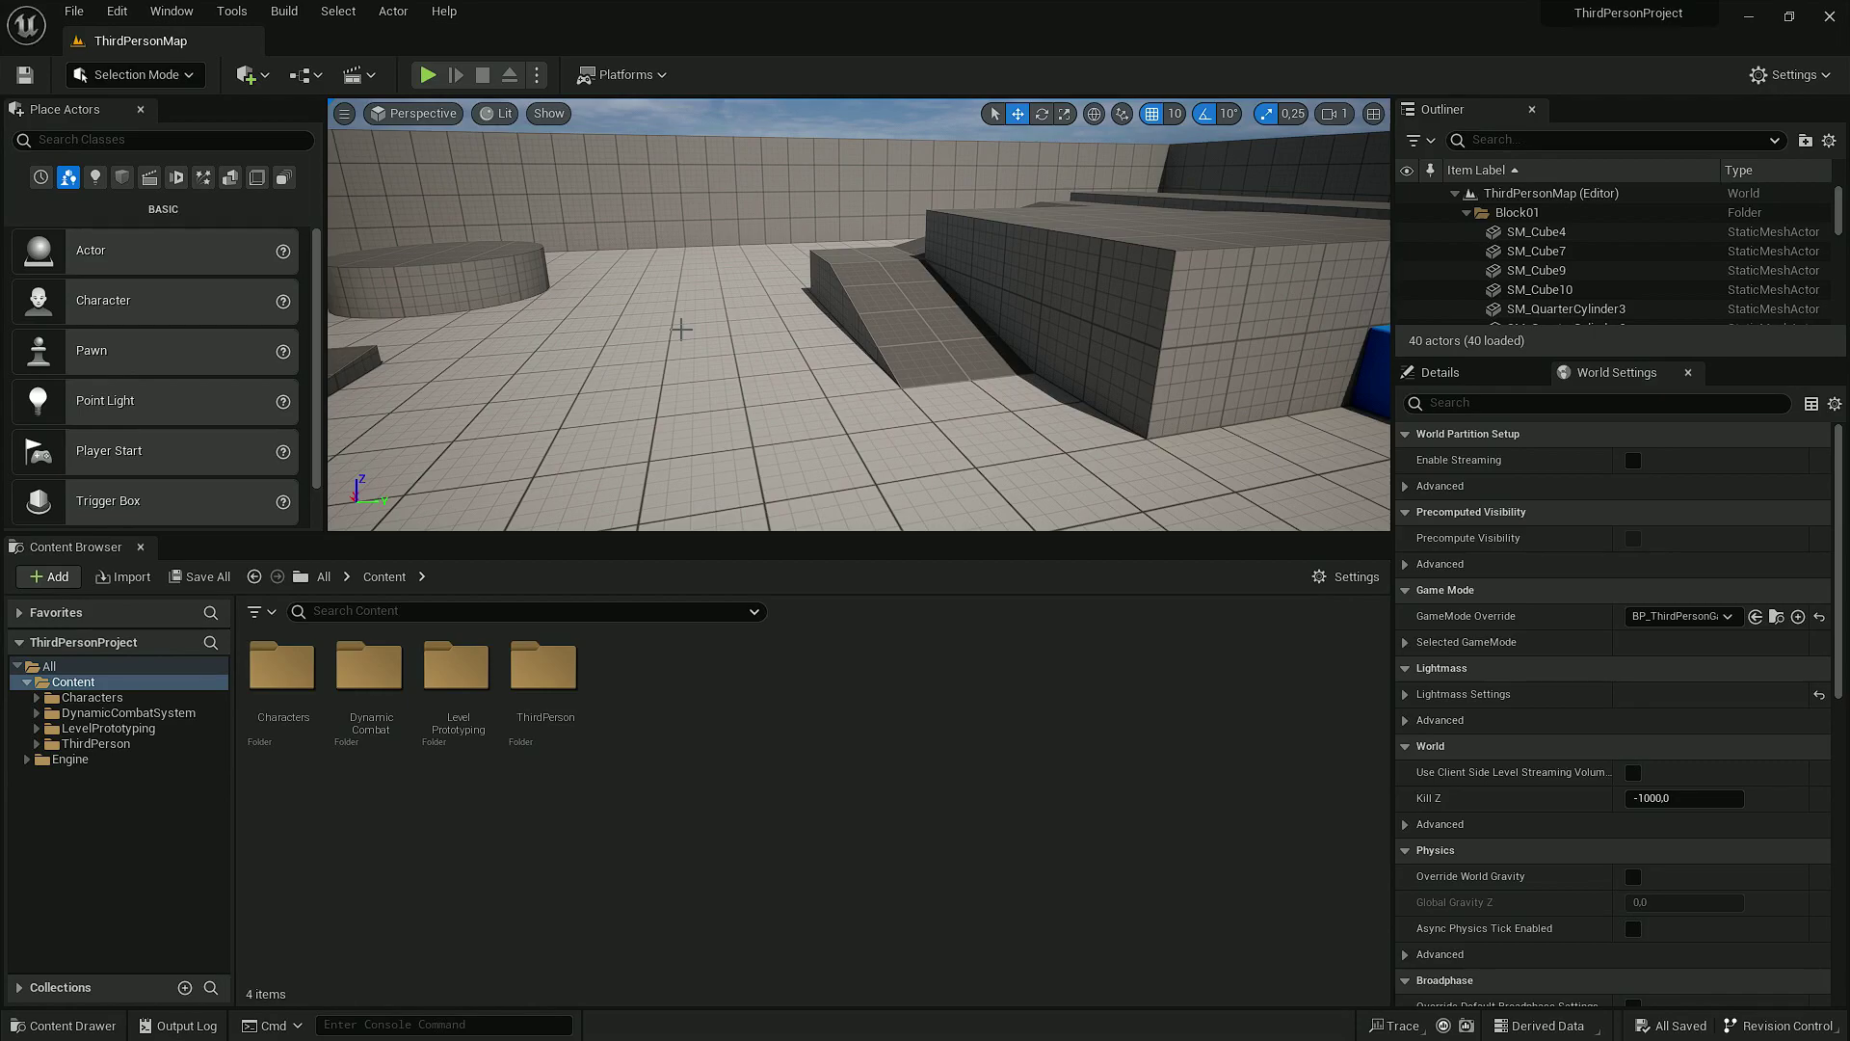
key(ctrl+p)
text(dcs library)
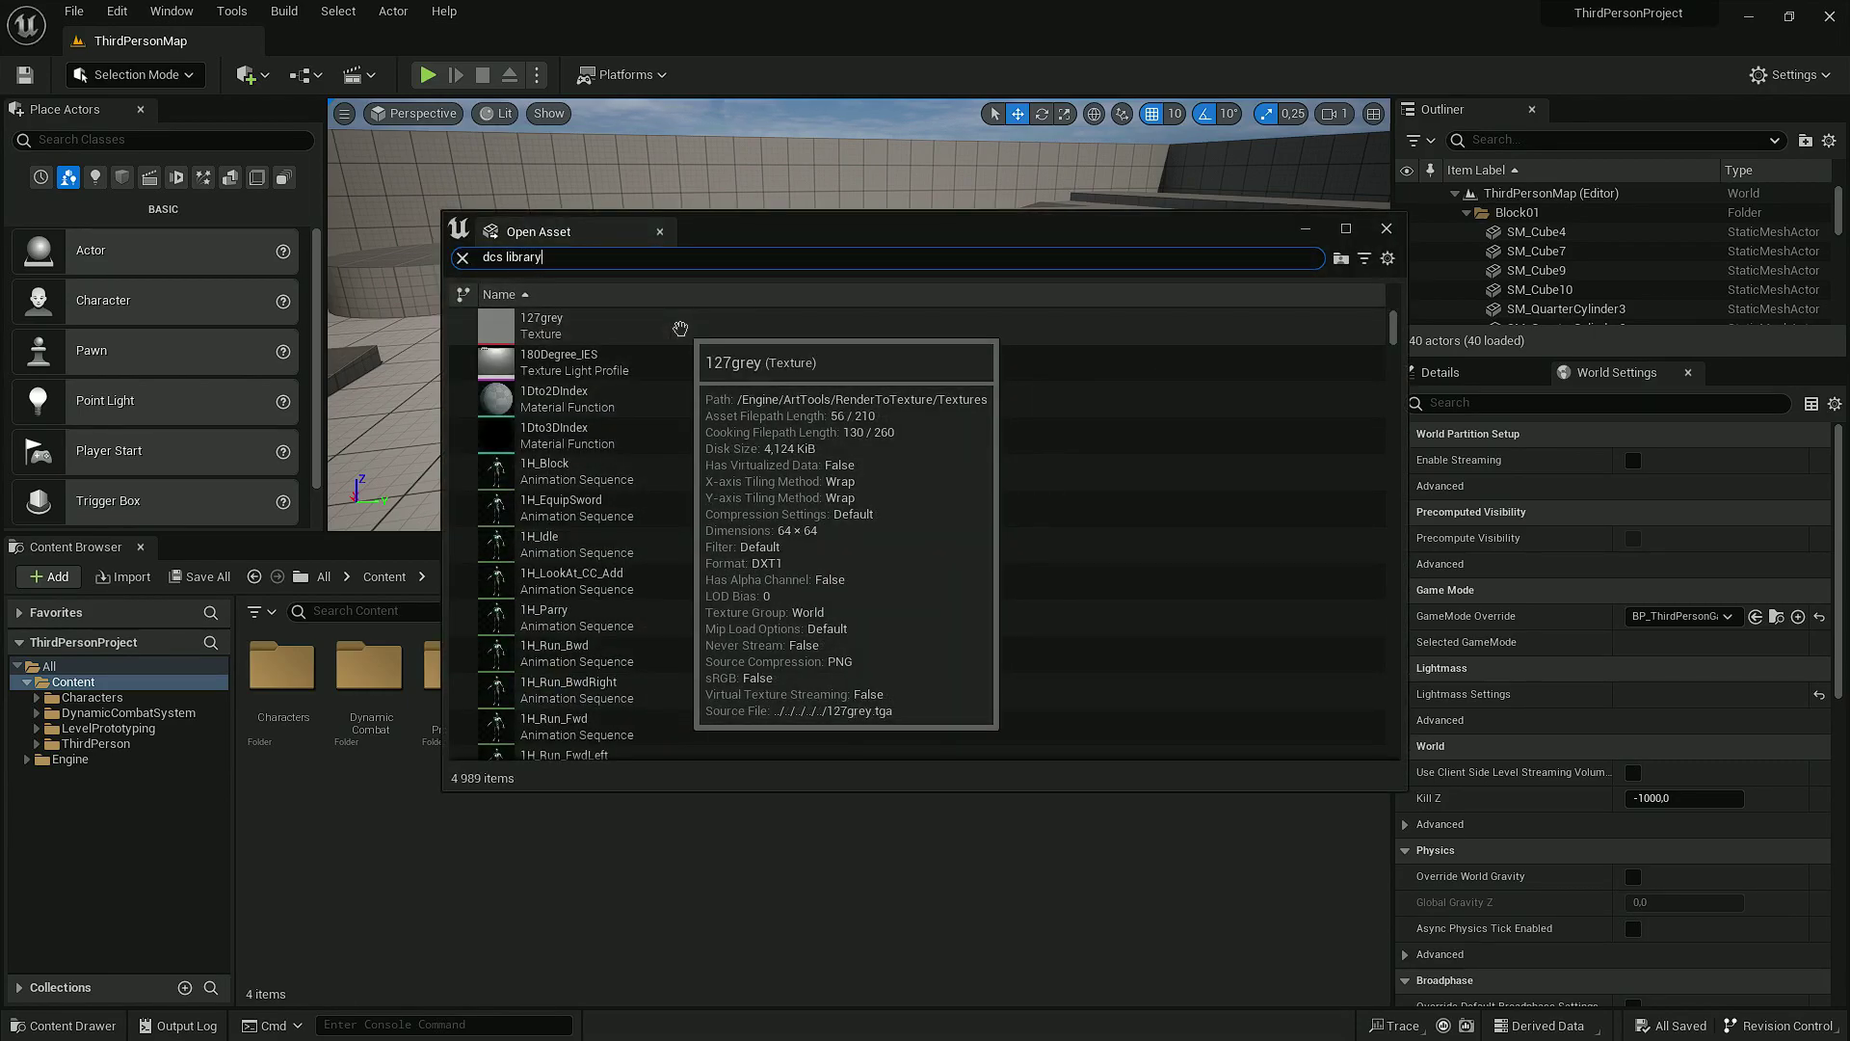
double_click(678, 329)
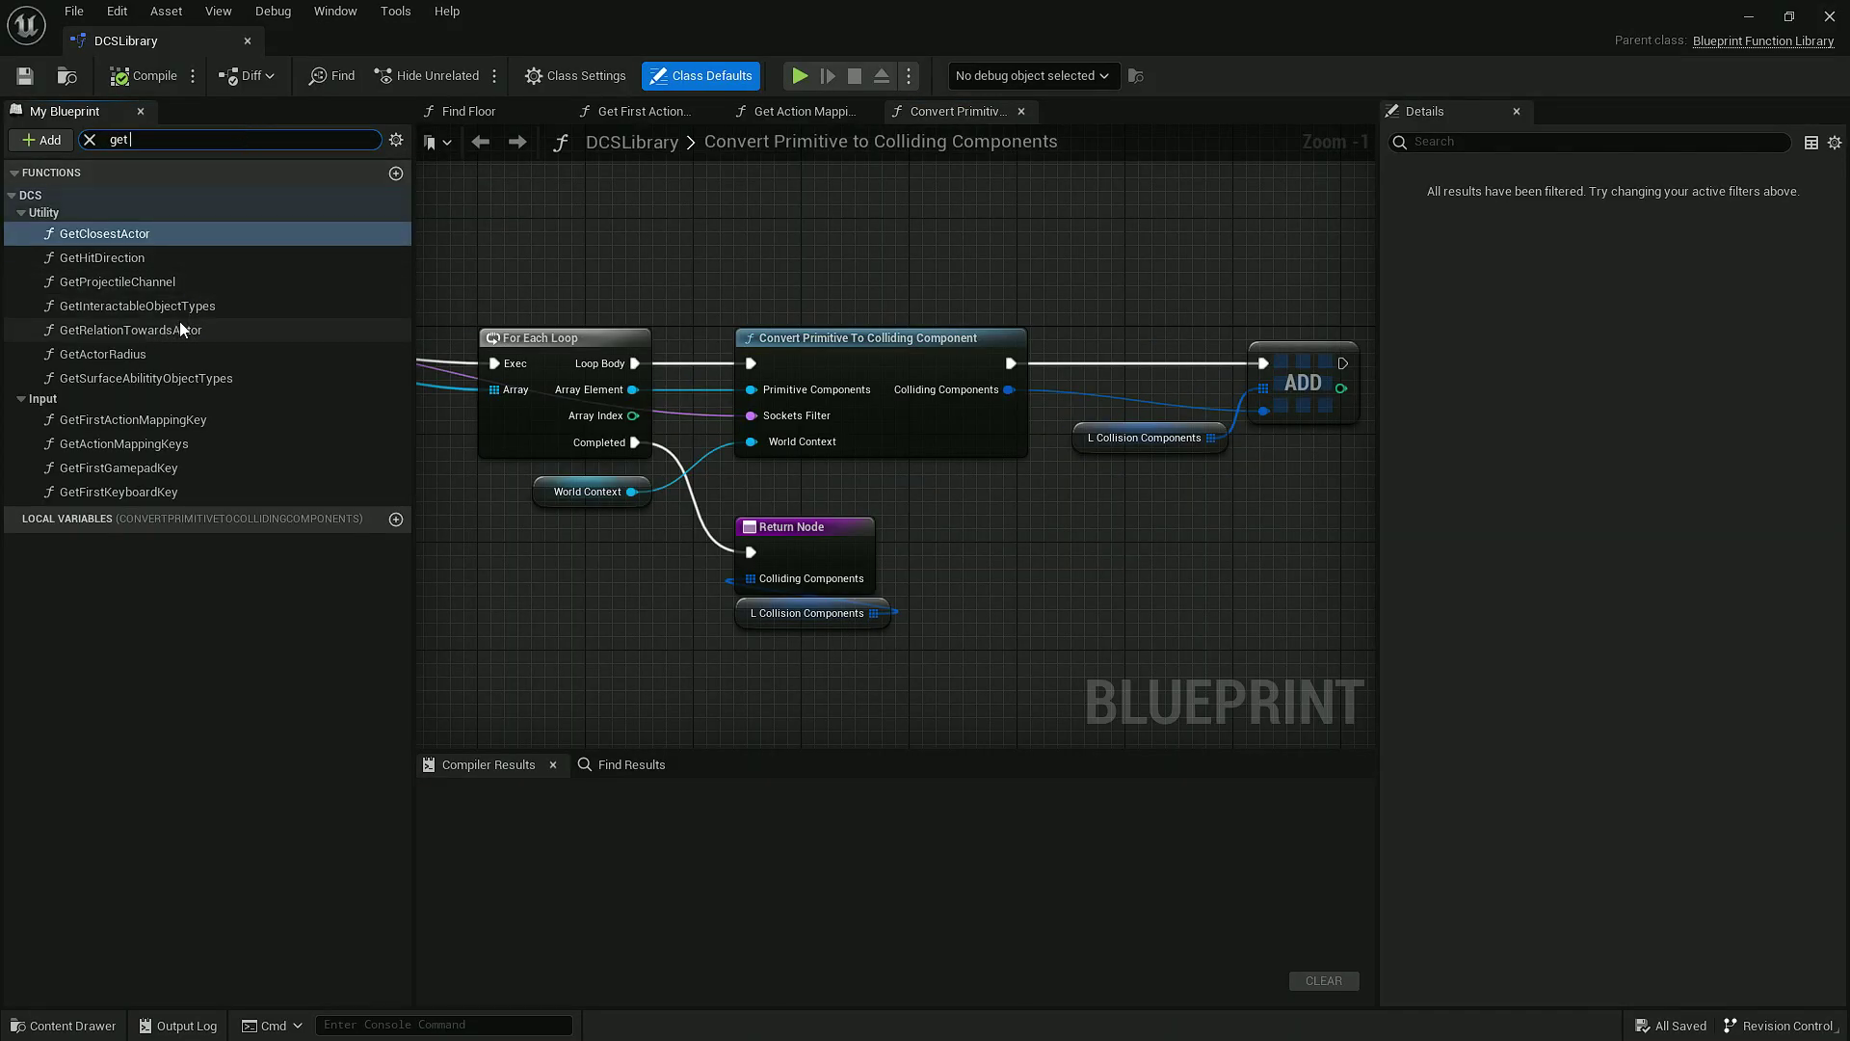
Step: Open the GetProjectileChannel function and reselect Projectile as its returned Channel, switching through Visibility
text(proj)
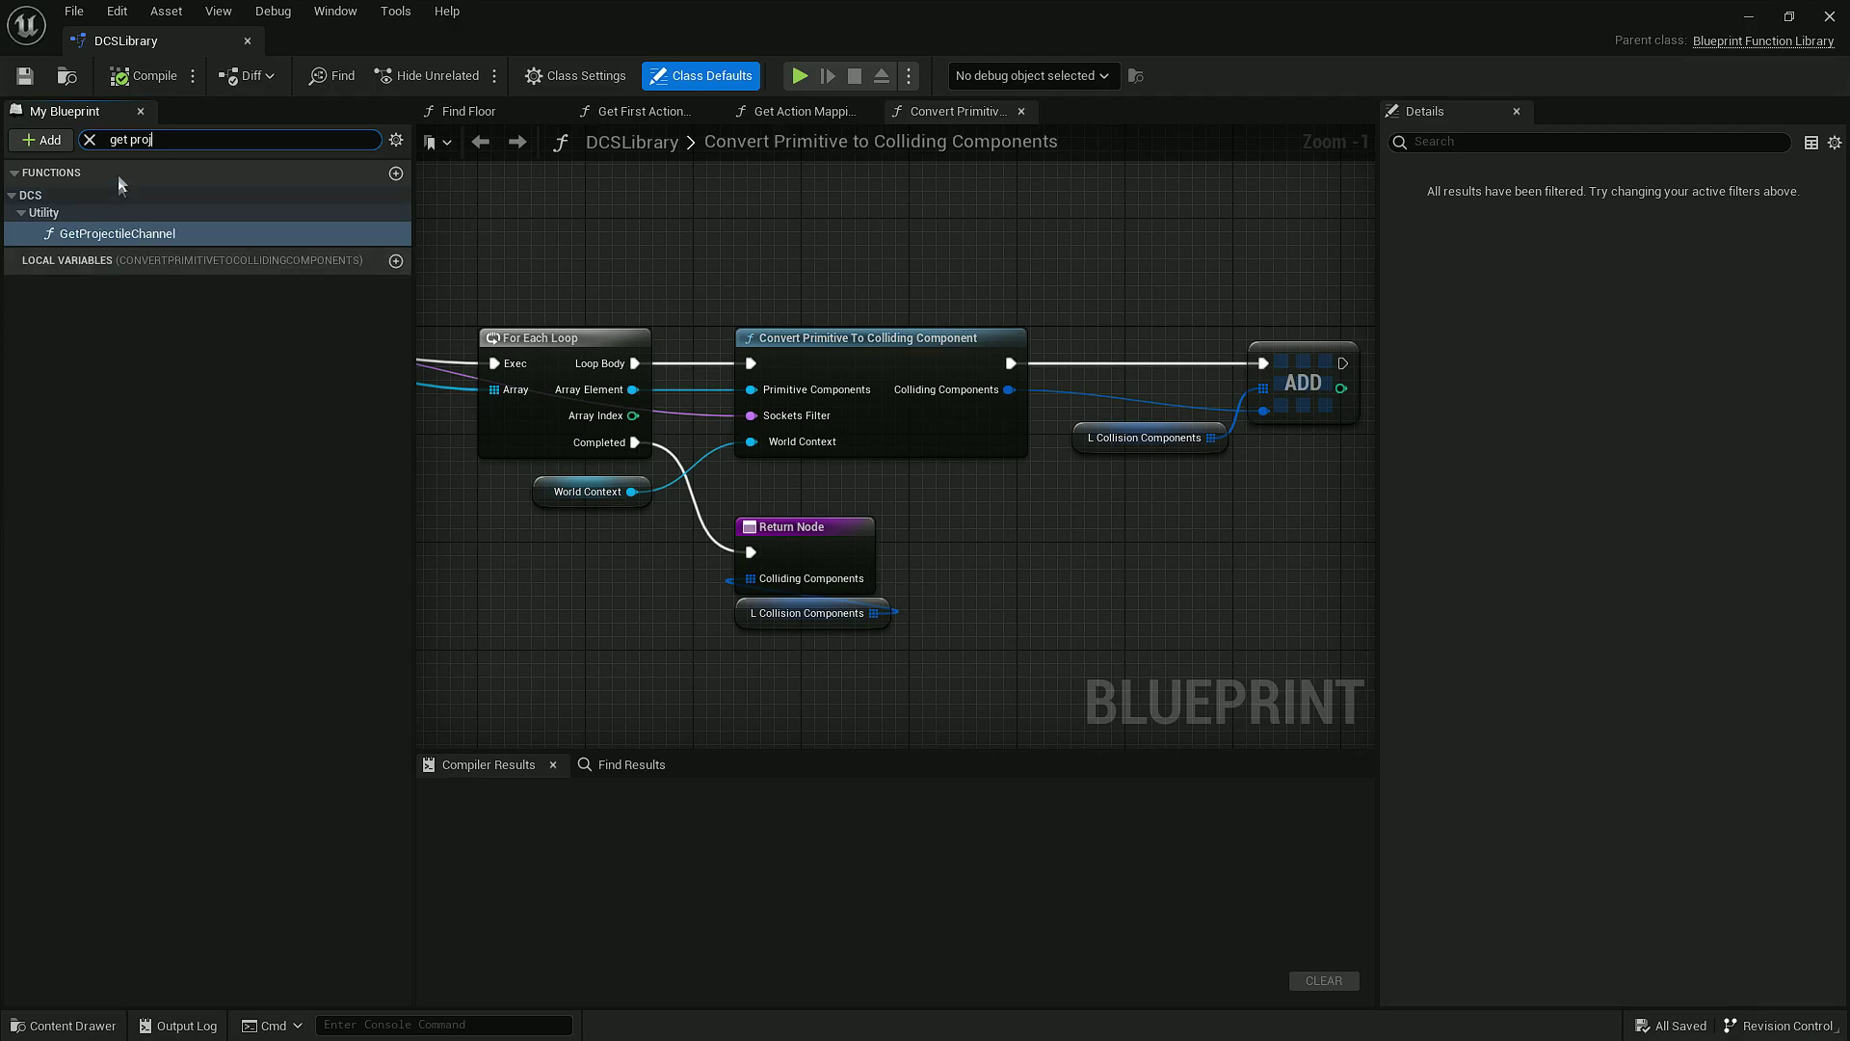
double_click(116, 233)
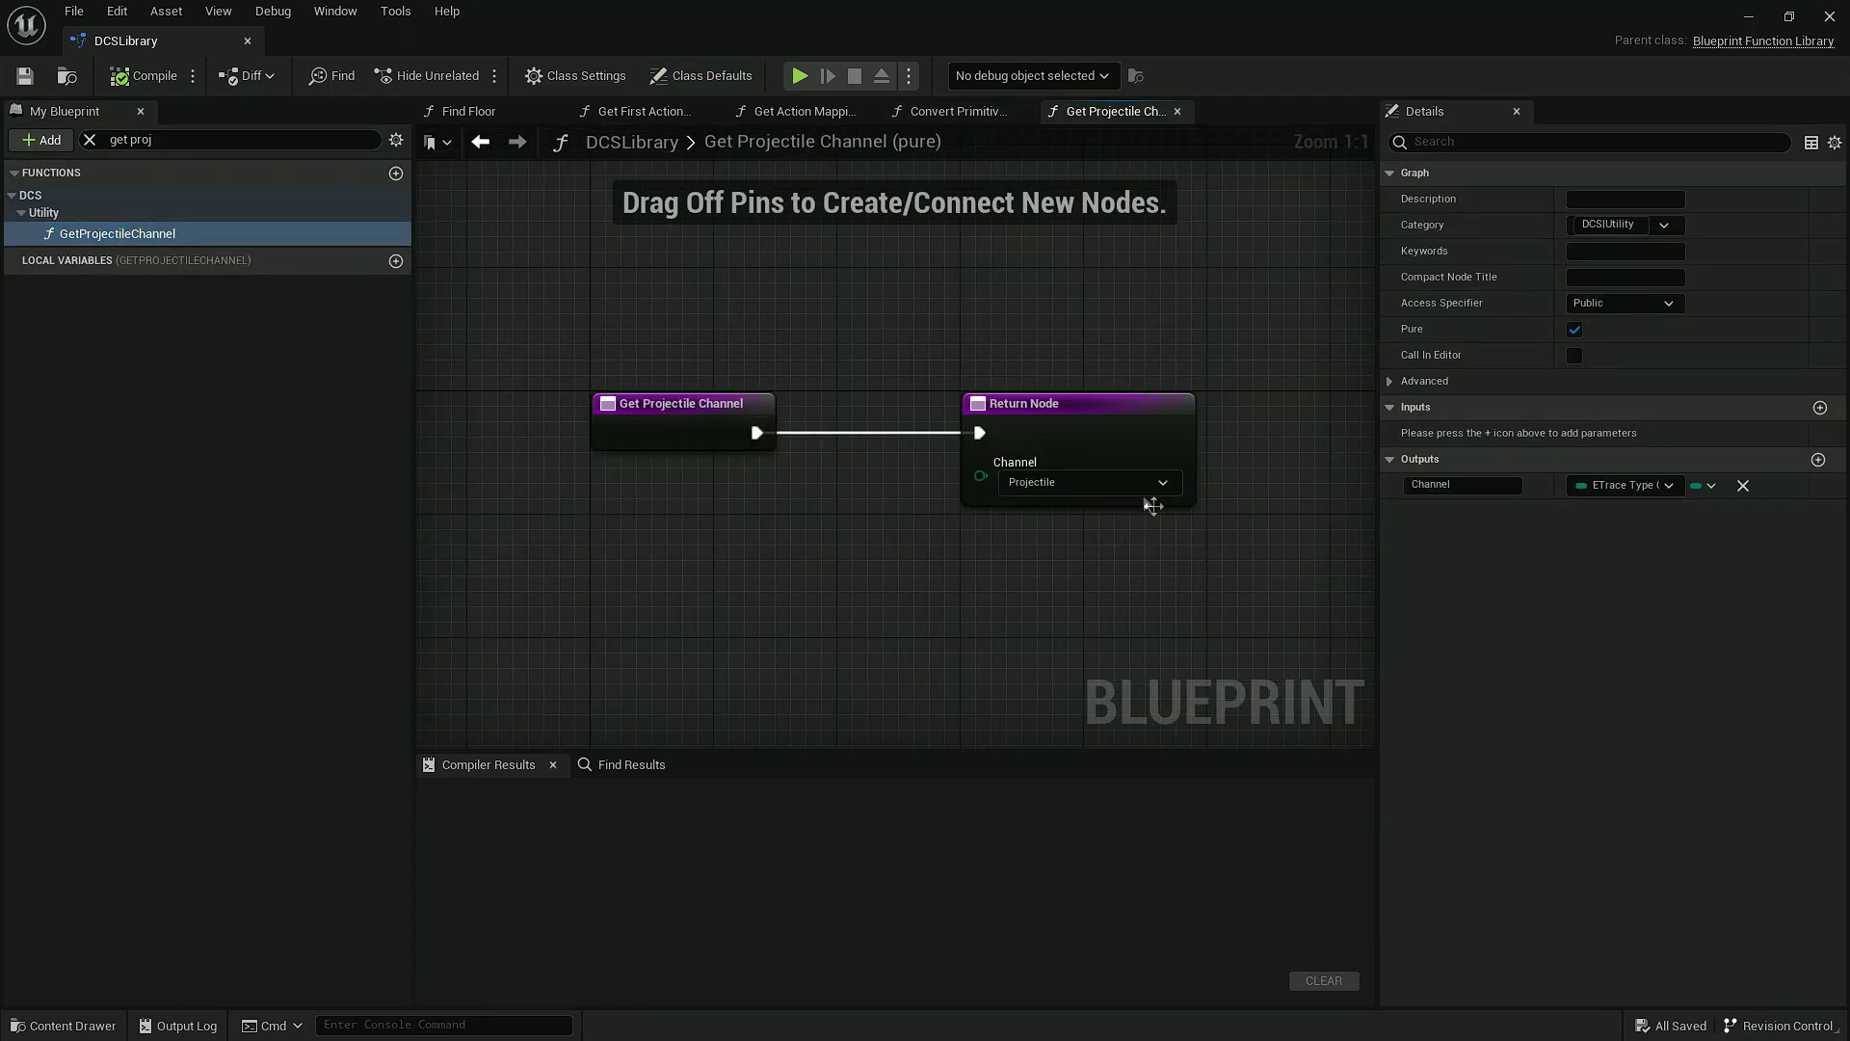
click(1050, 482)
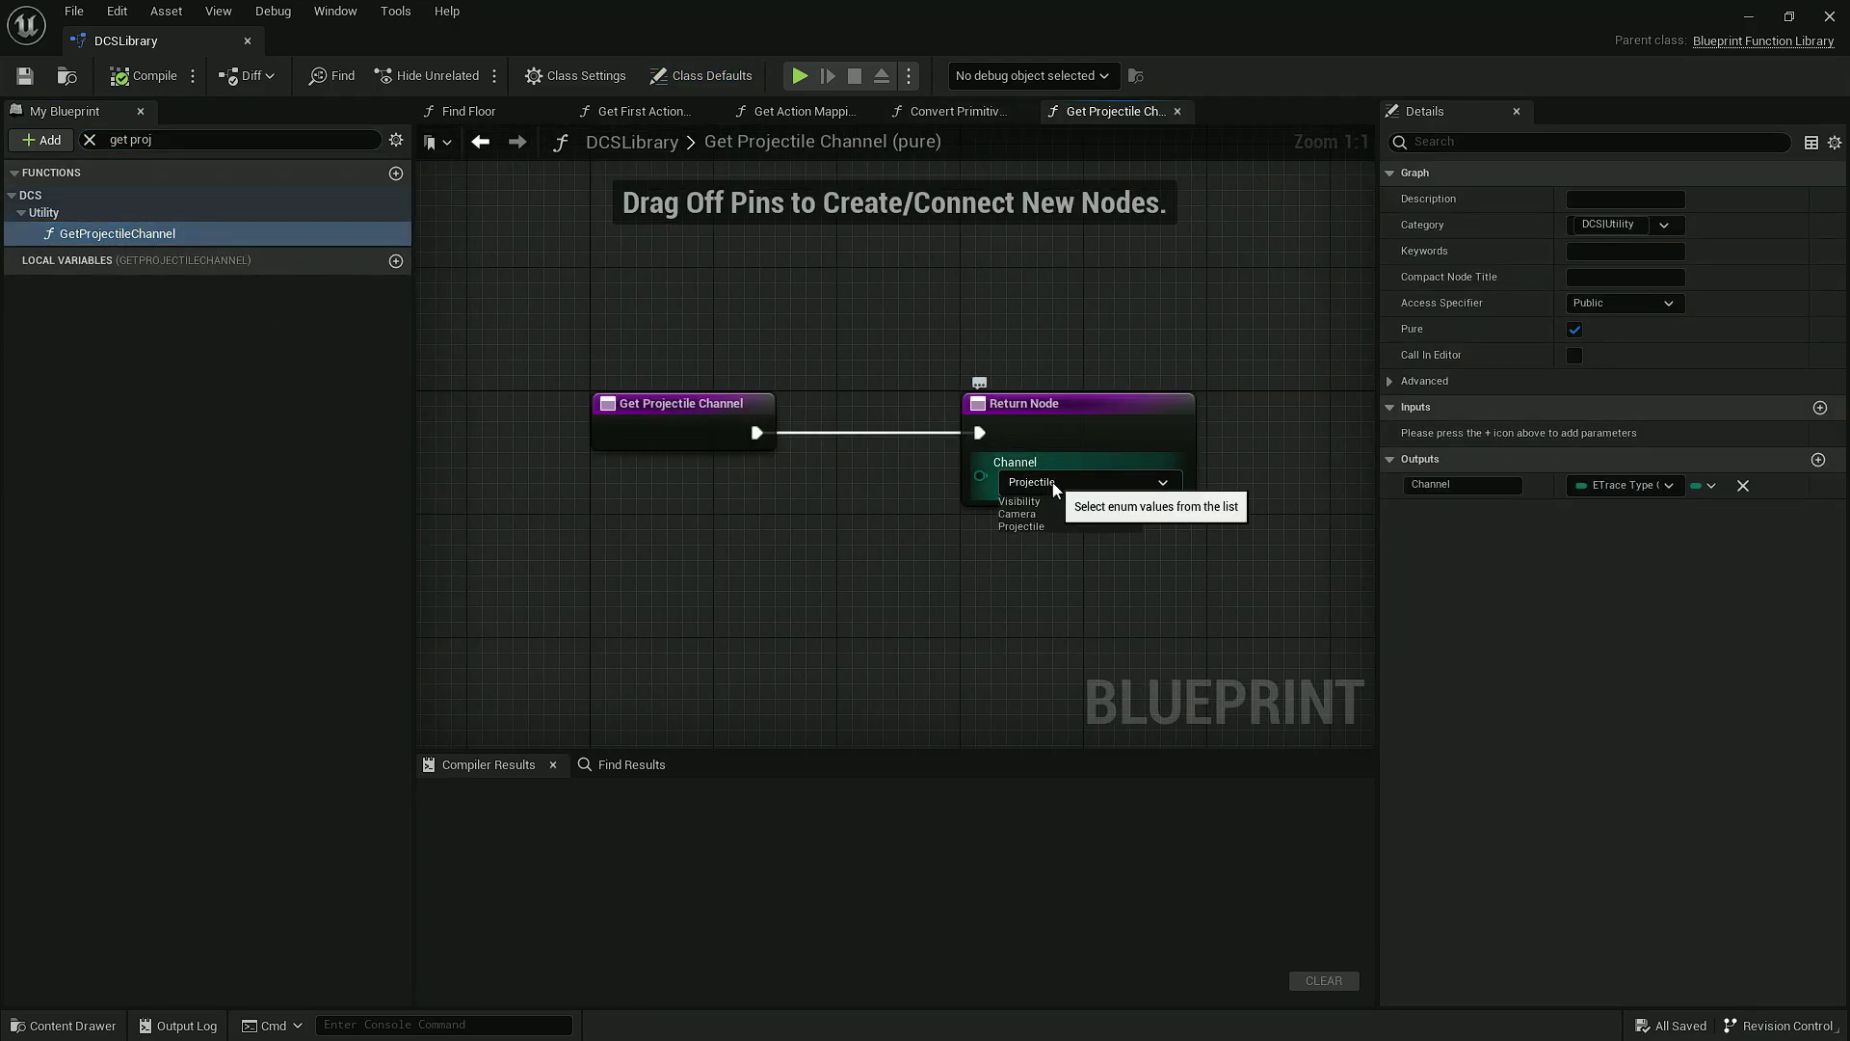
click(1023, 500)
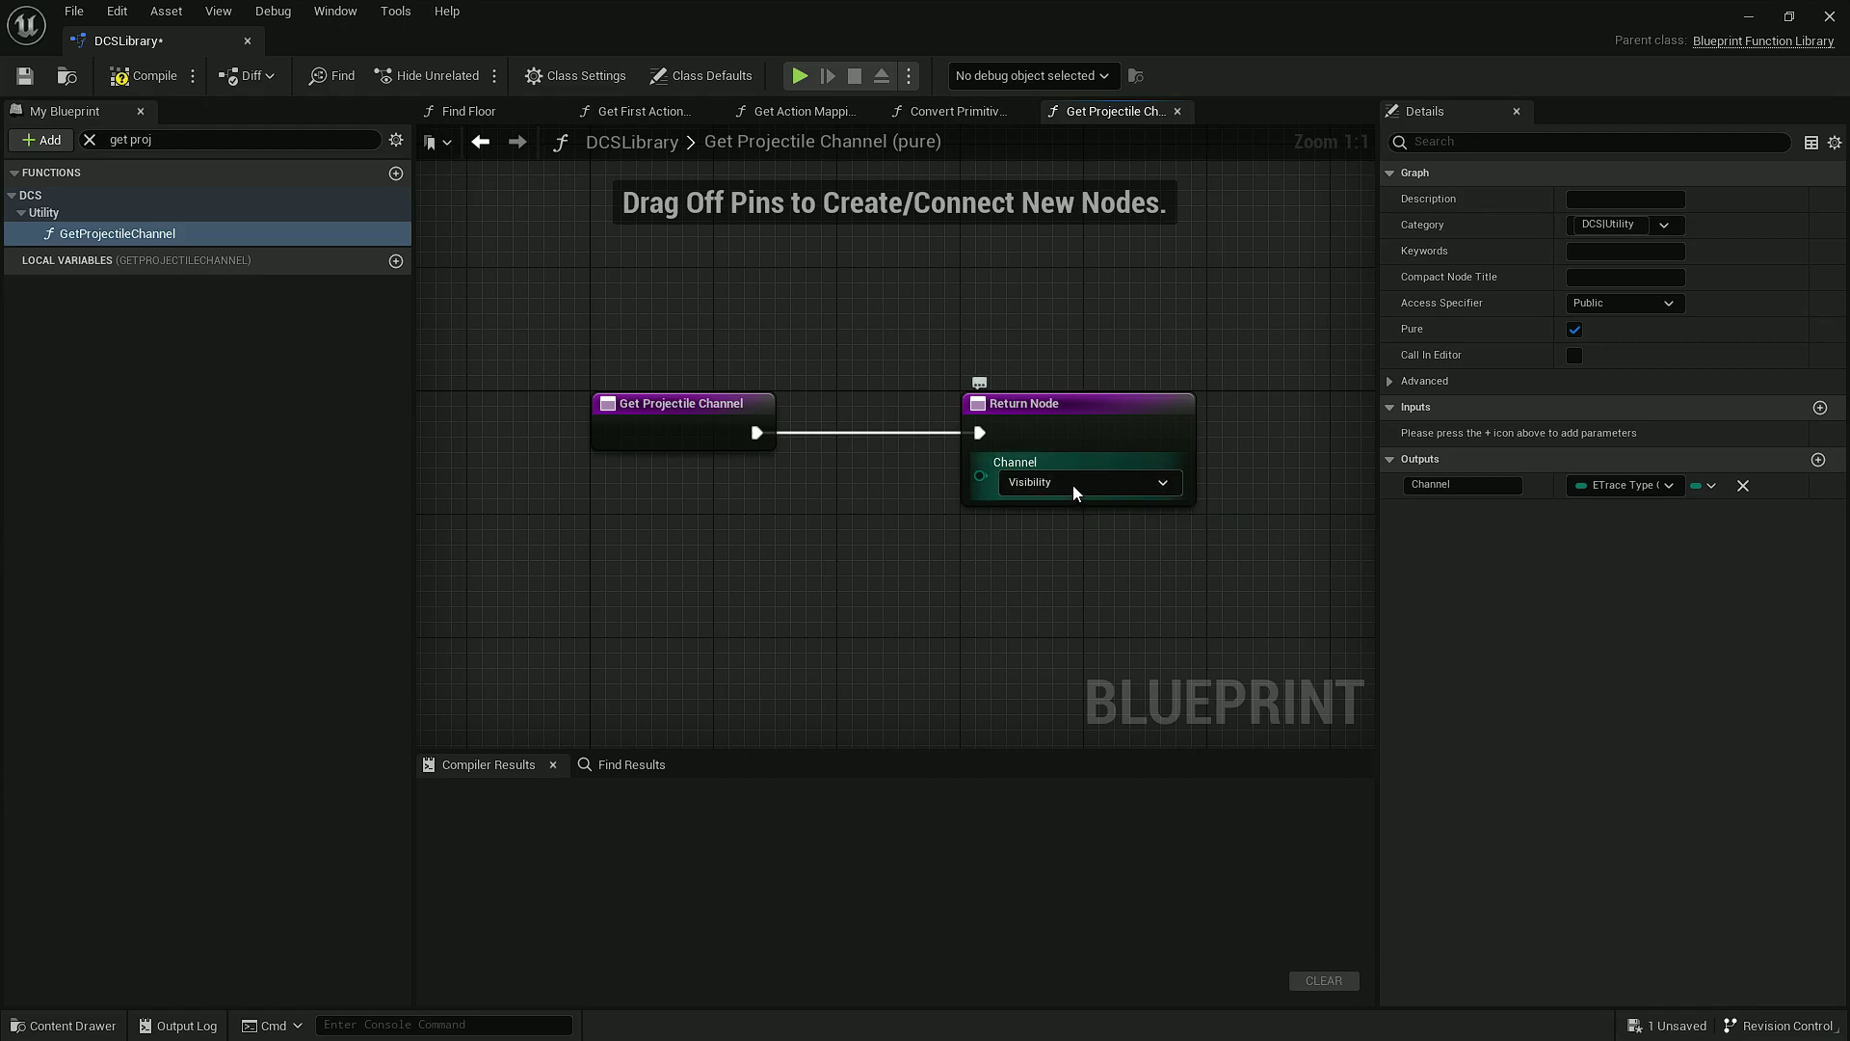
click(1073, 484)
click(1021, 526)
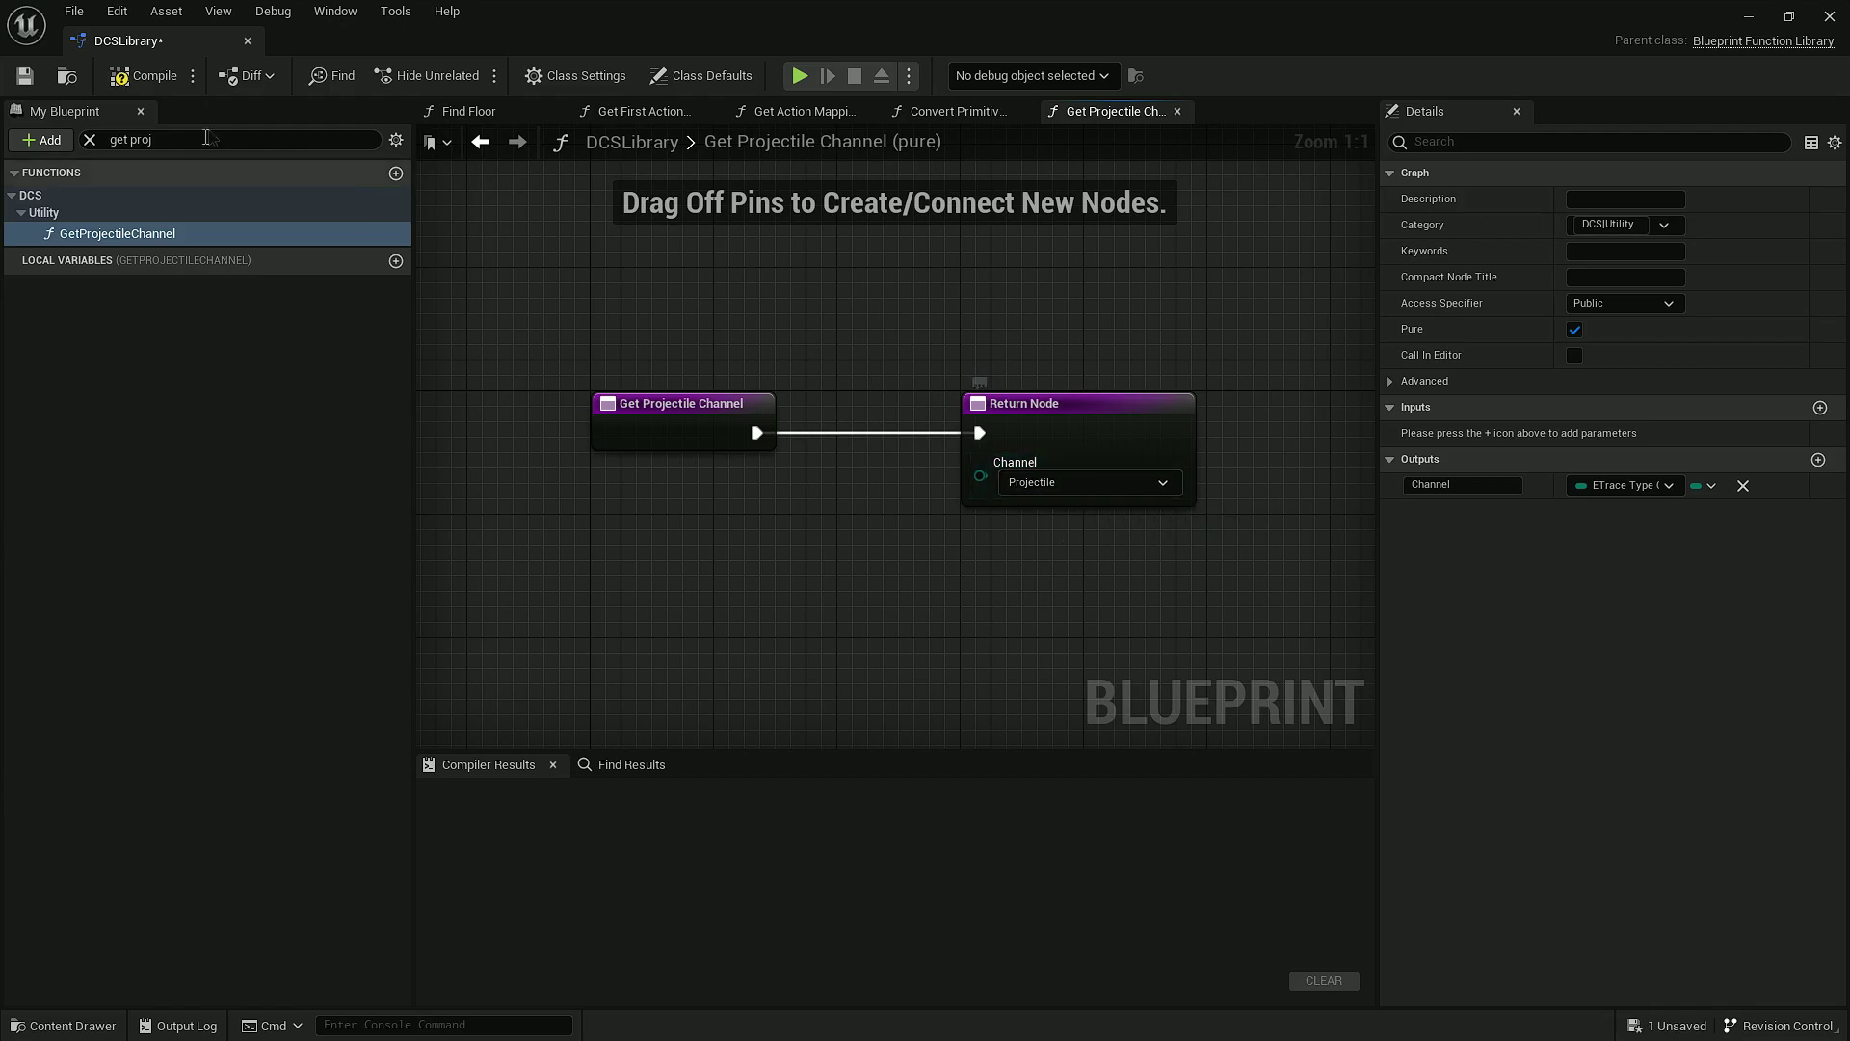
Step: Open the GetInteractableObjectTypes function and reselect Interactable for element 0 of its Make Array node
click(148, 140)
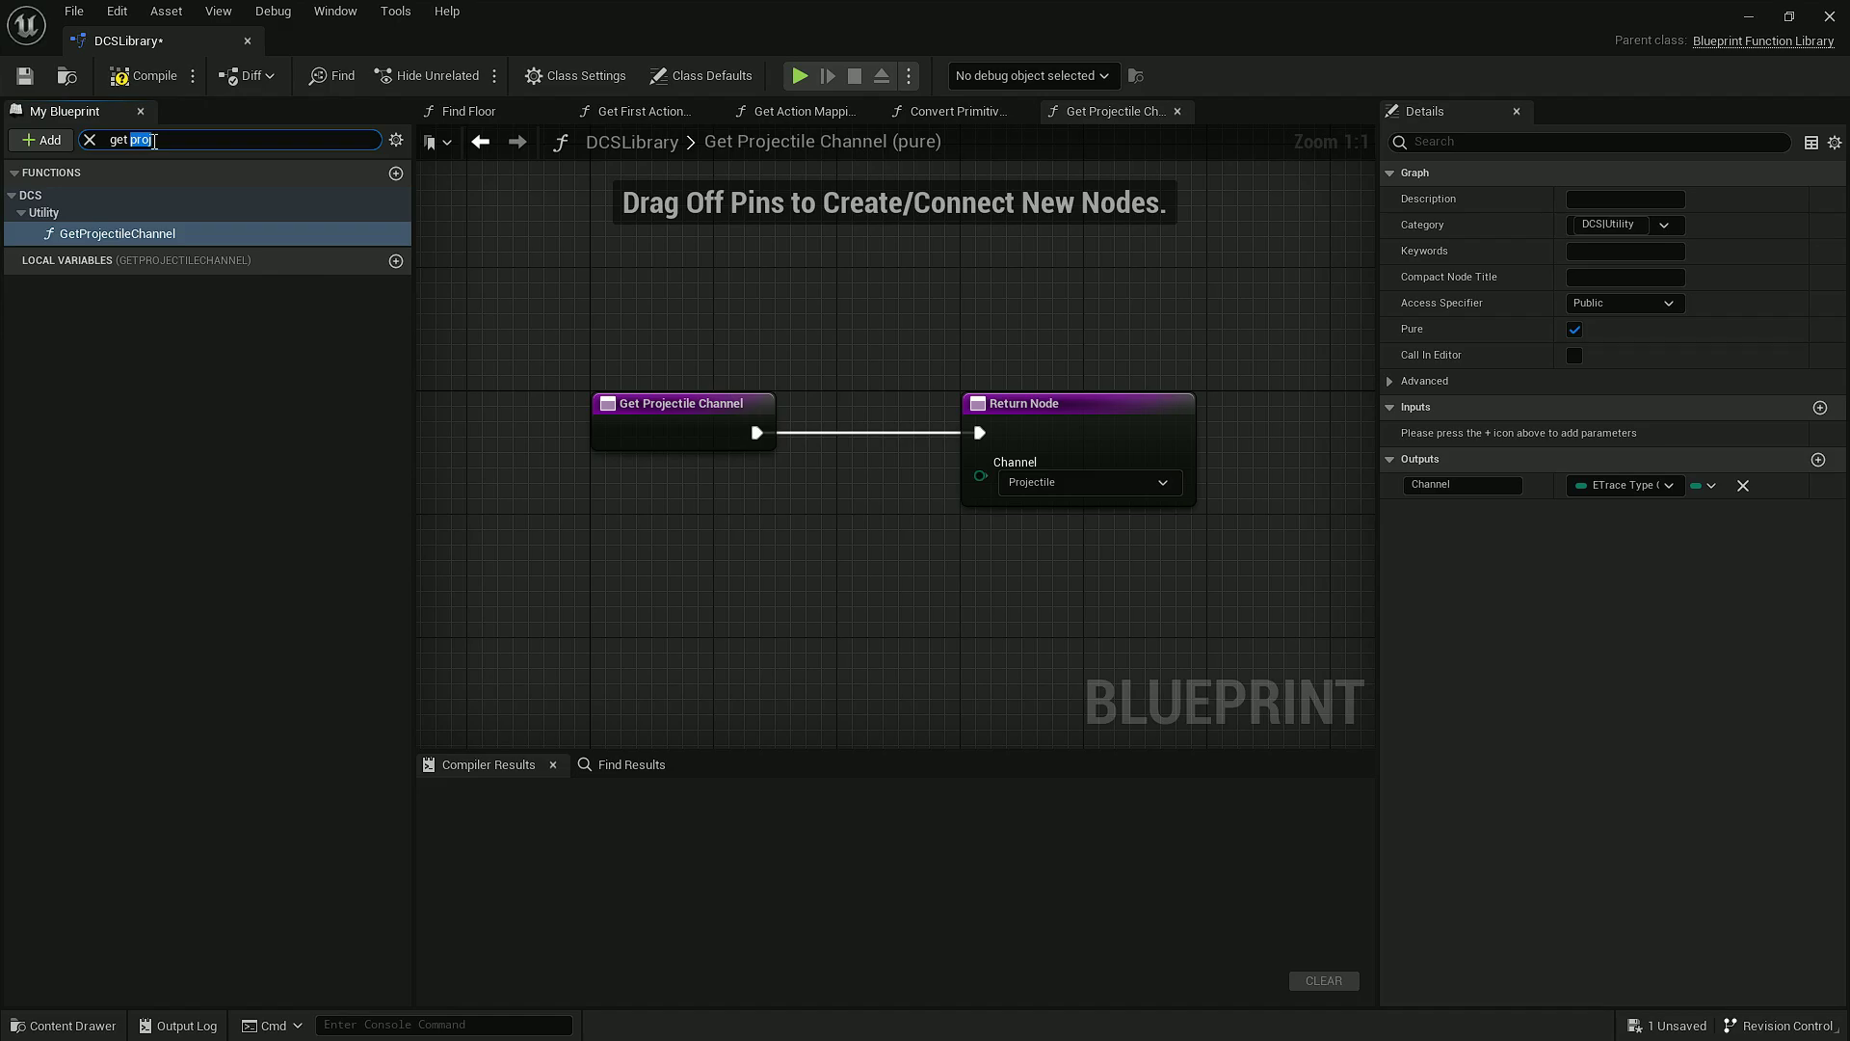
double_click(164, 236)
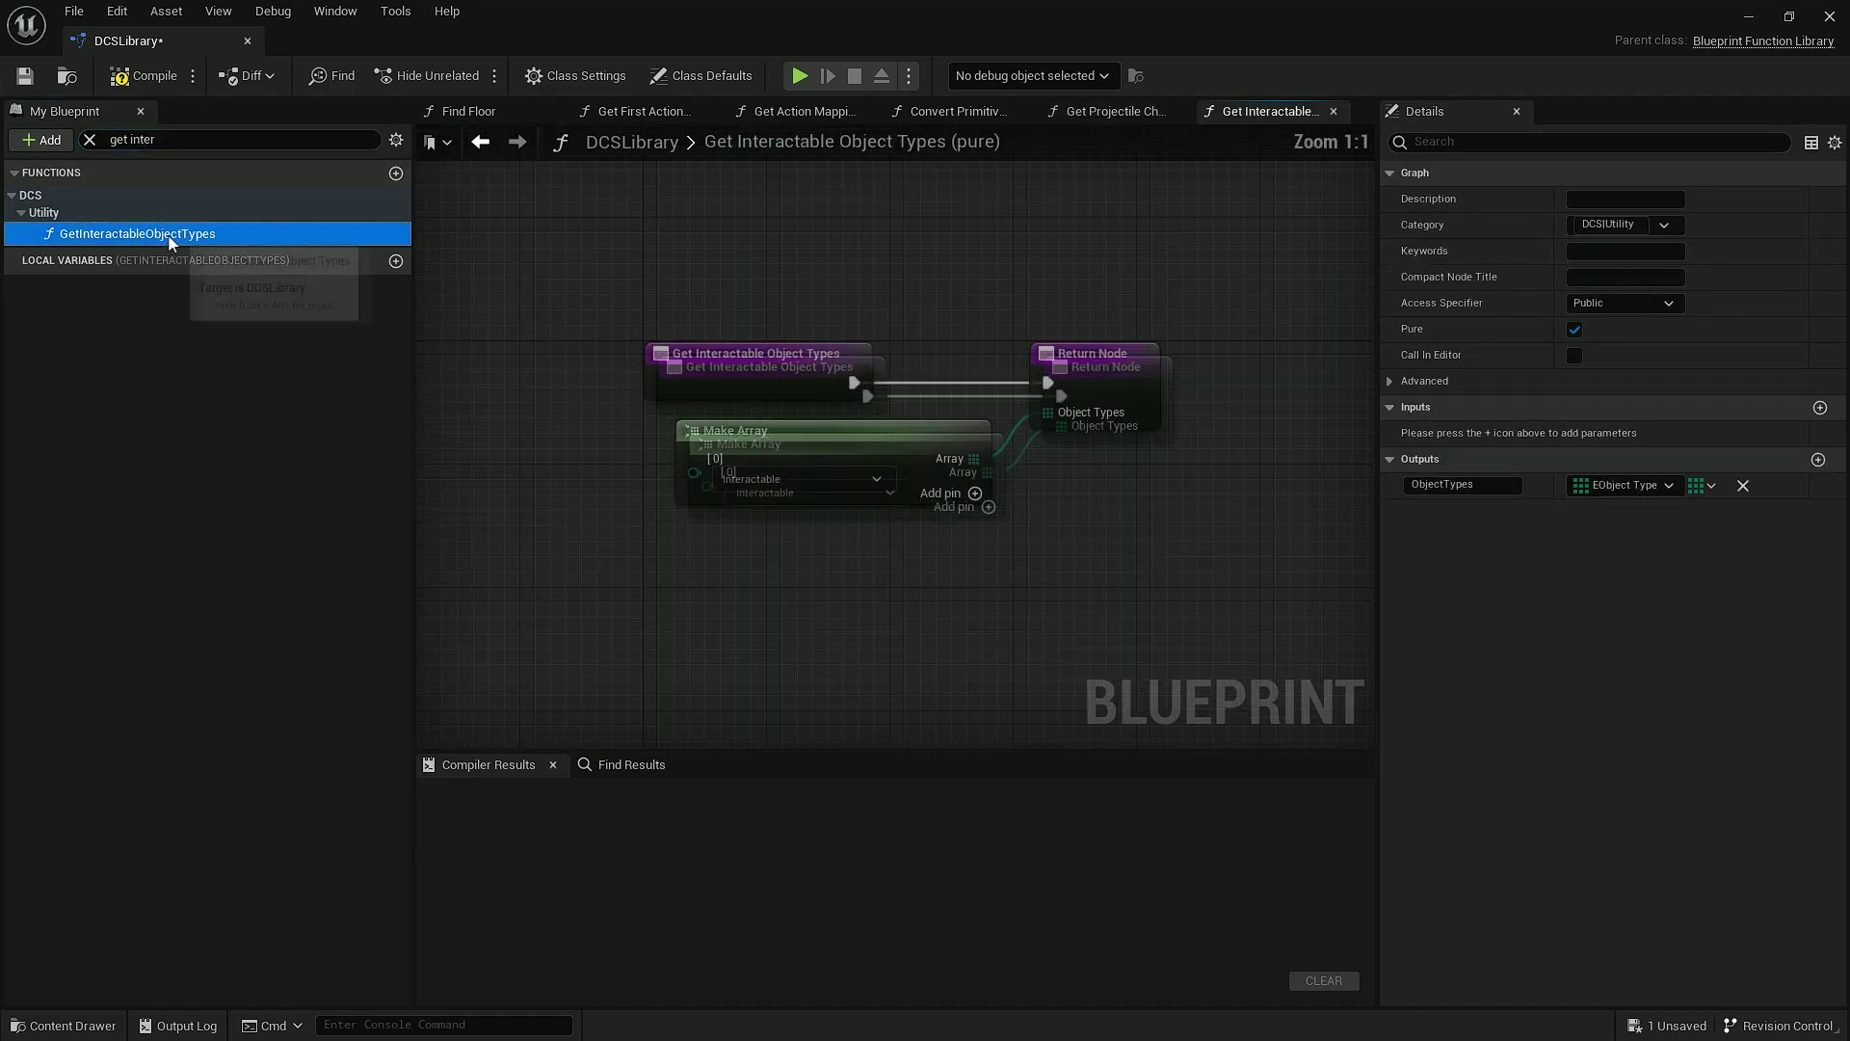
click(768, 498)
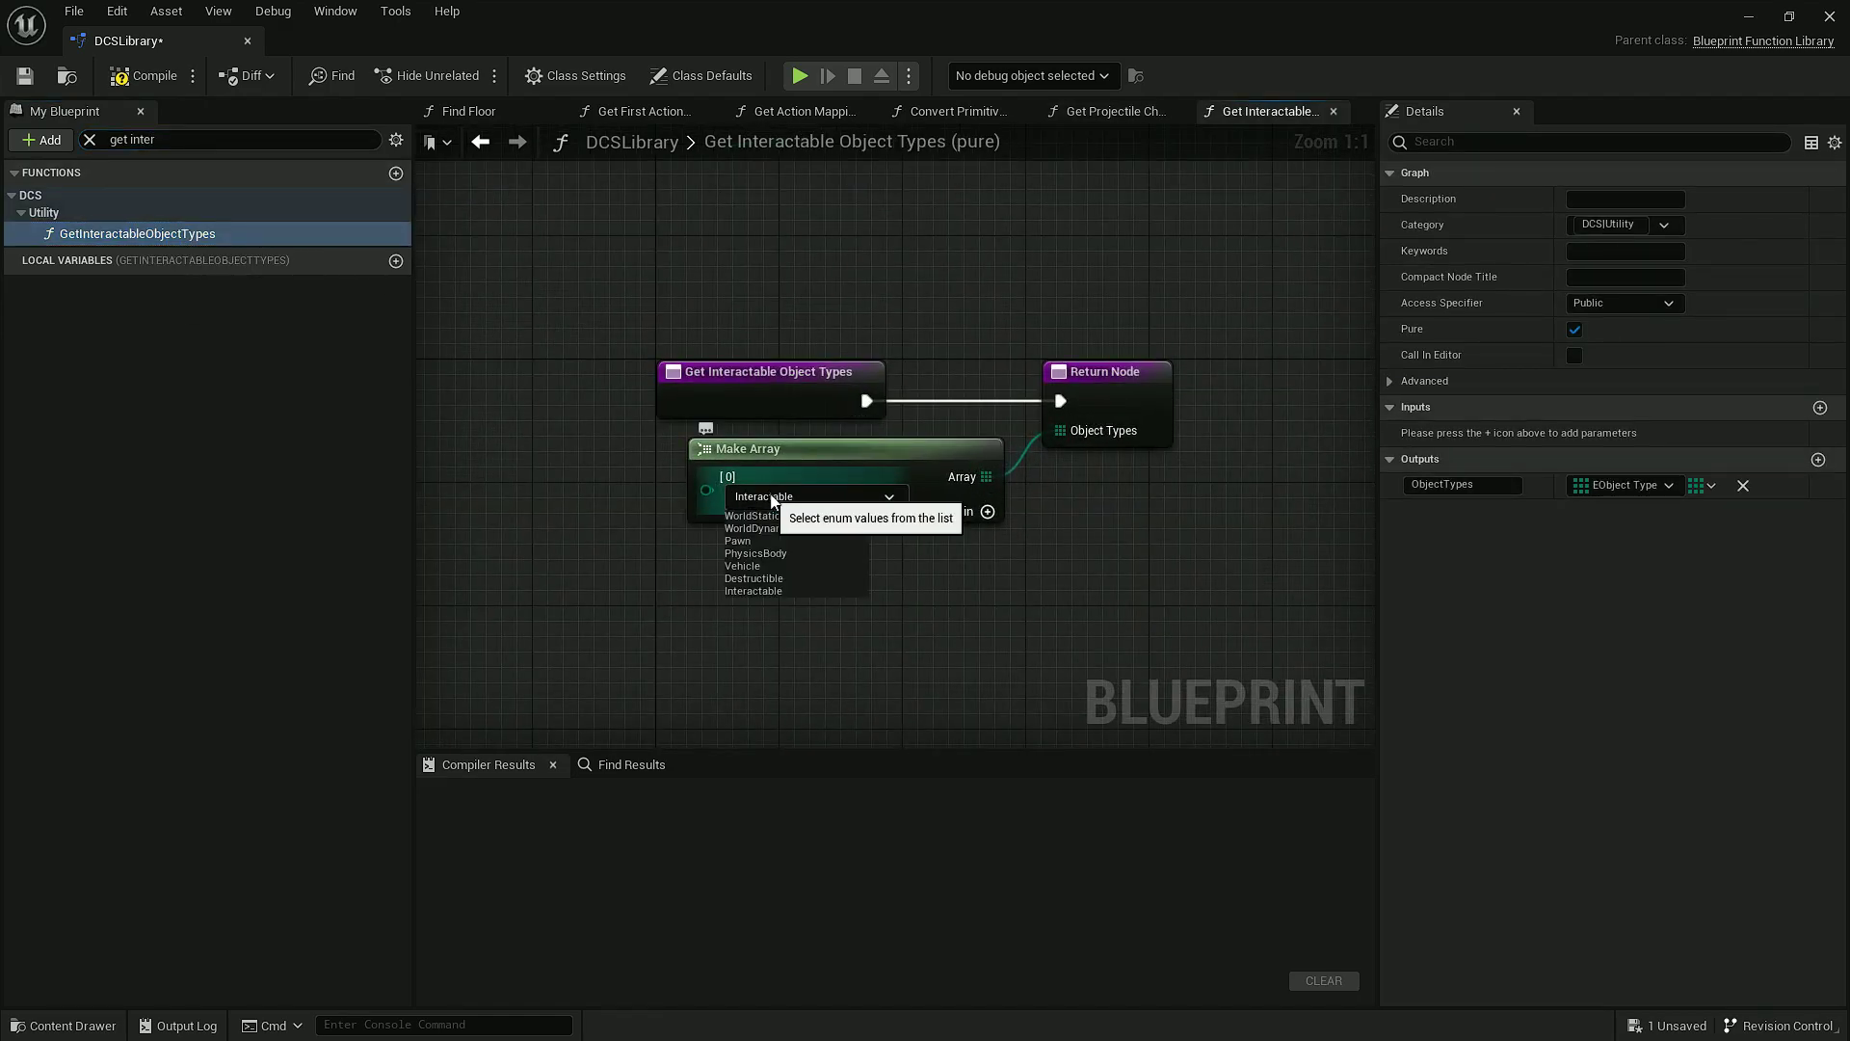
click(744, 588)
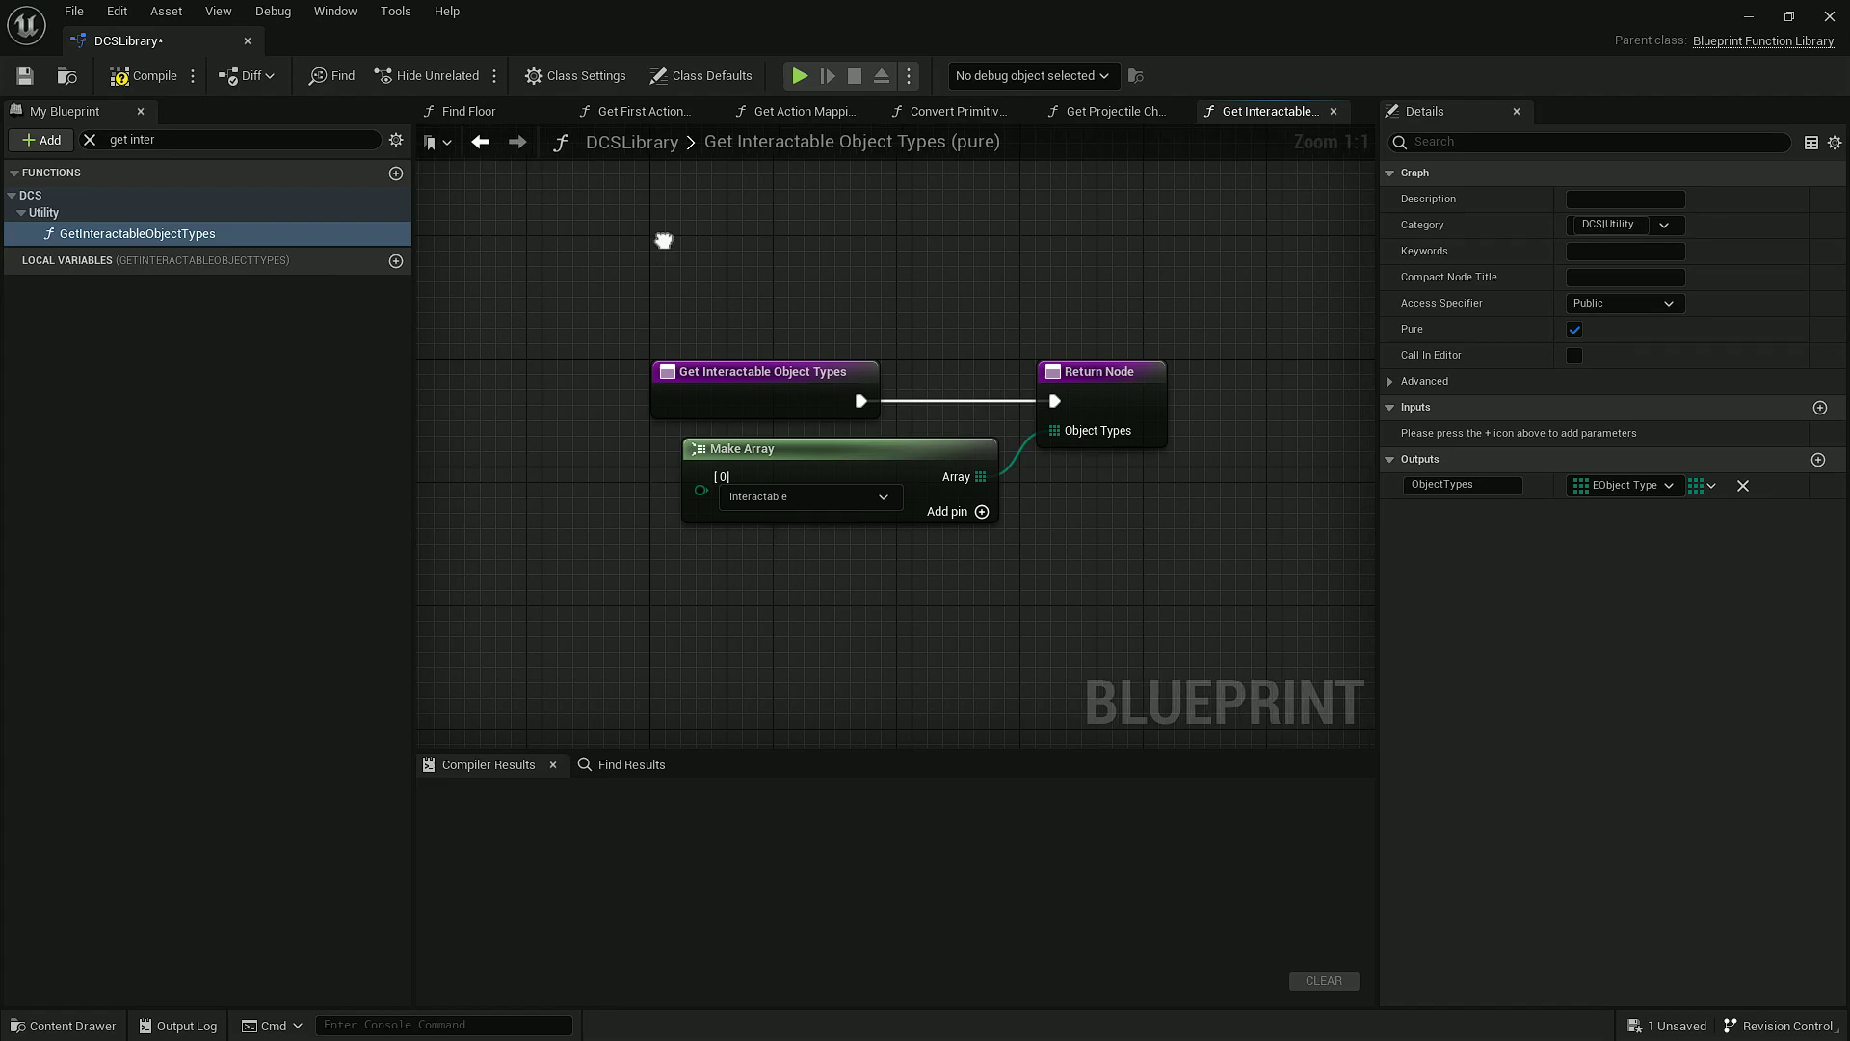
Step: Find and open the BP_PickupActor blueprint with the asset search "pickup" and select its Box component
key(ctrl+p)
text(pickup)
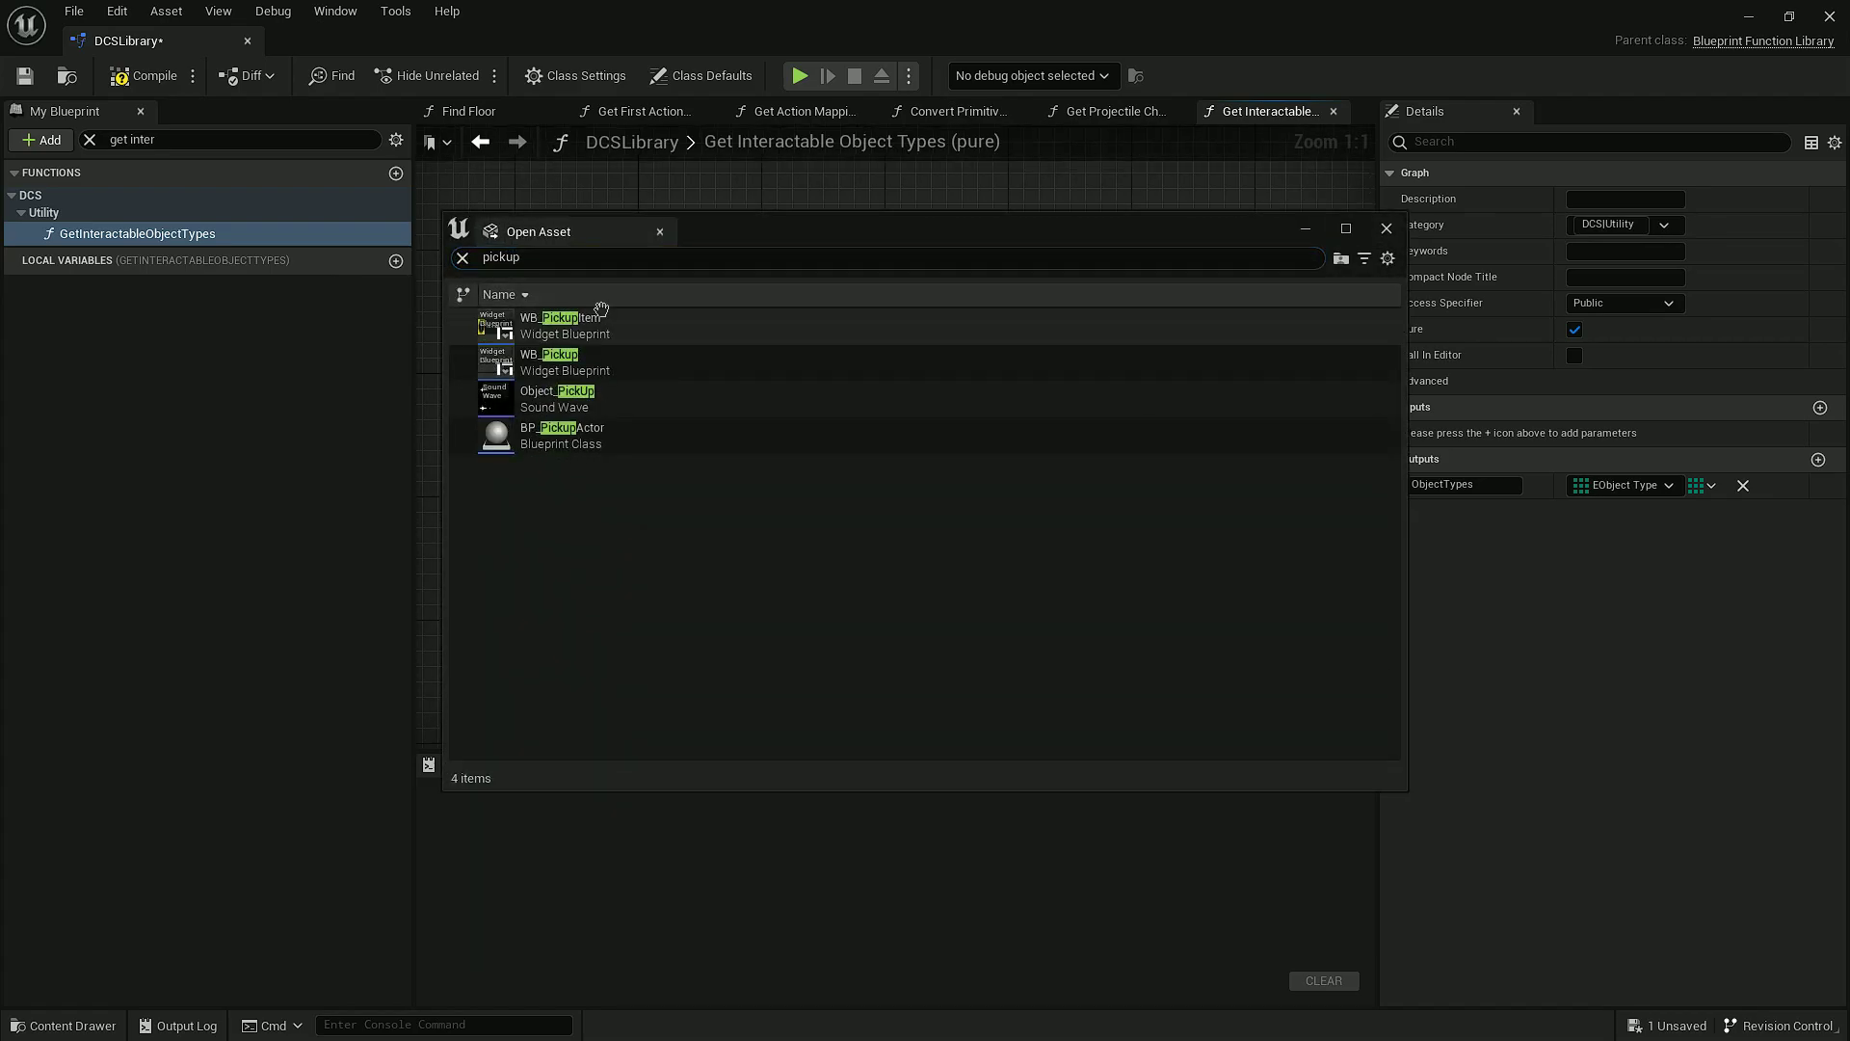
click(602, 309)
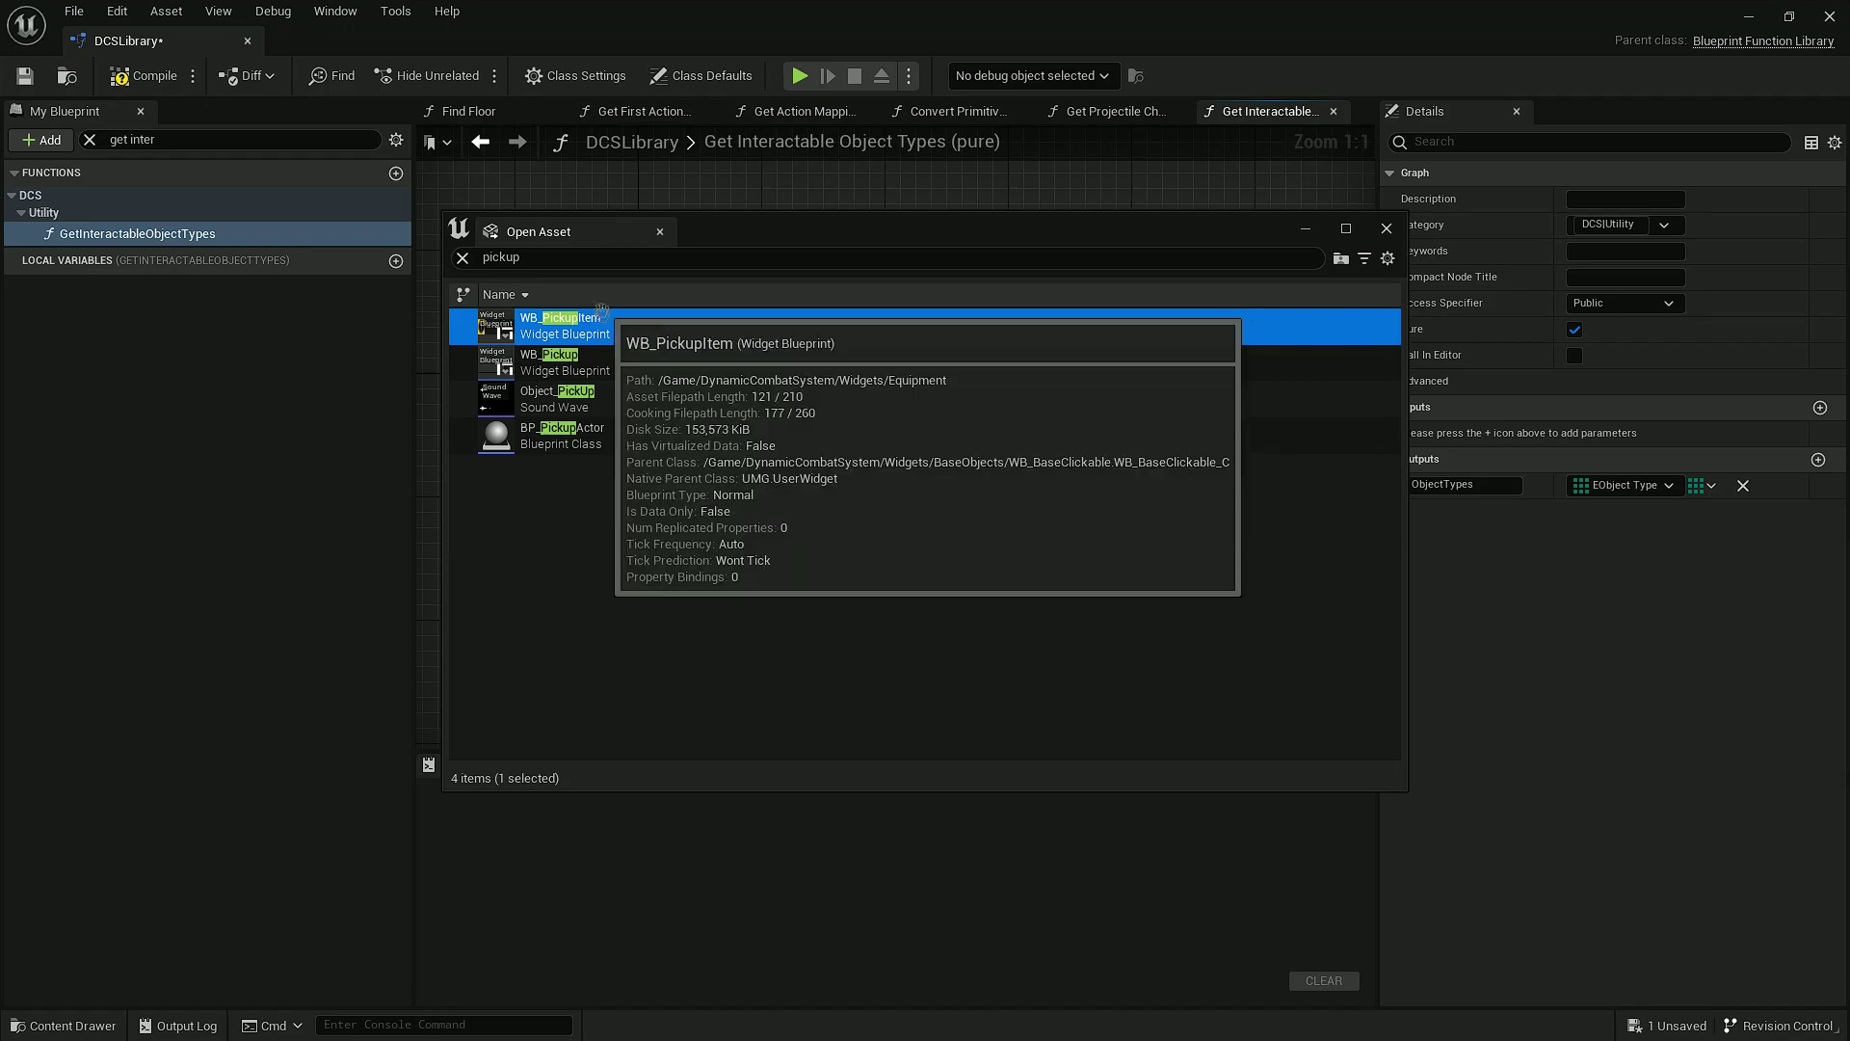
double_click(619, 422)
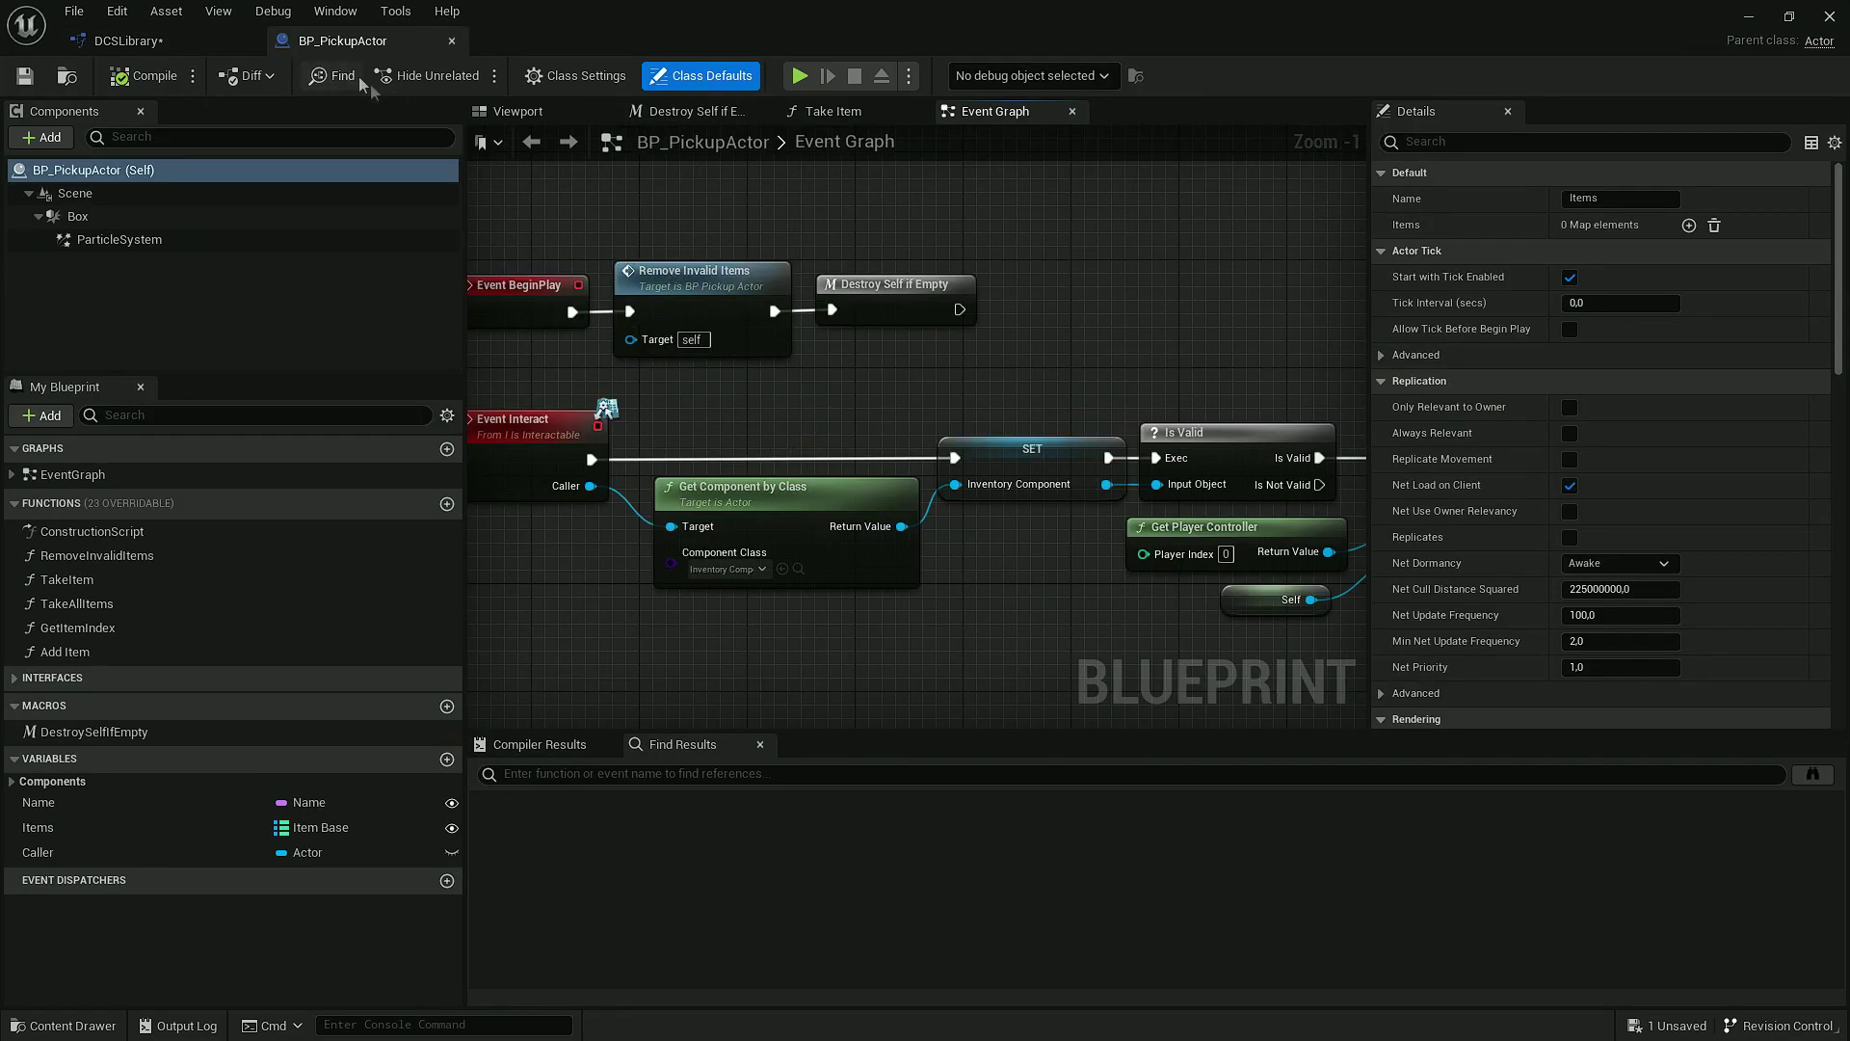
click(366, 216)
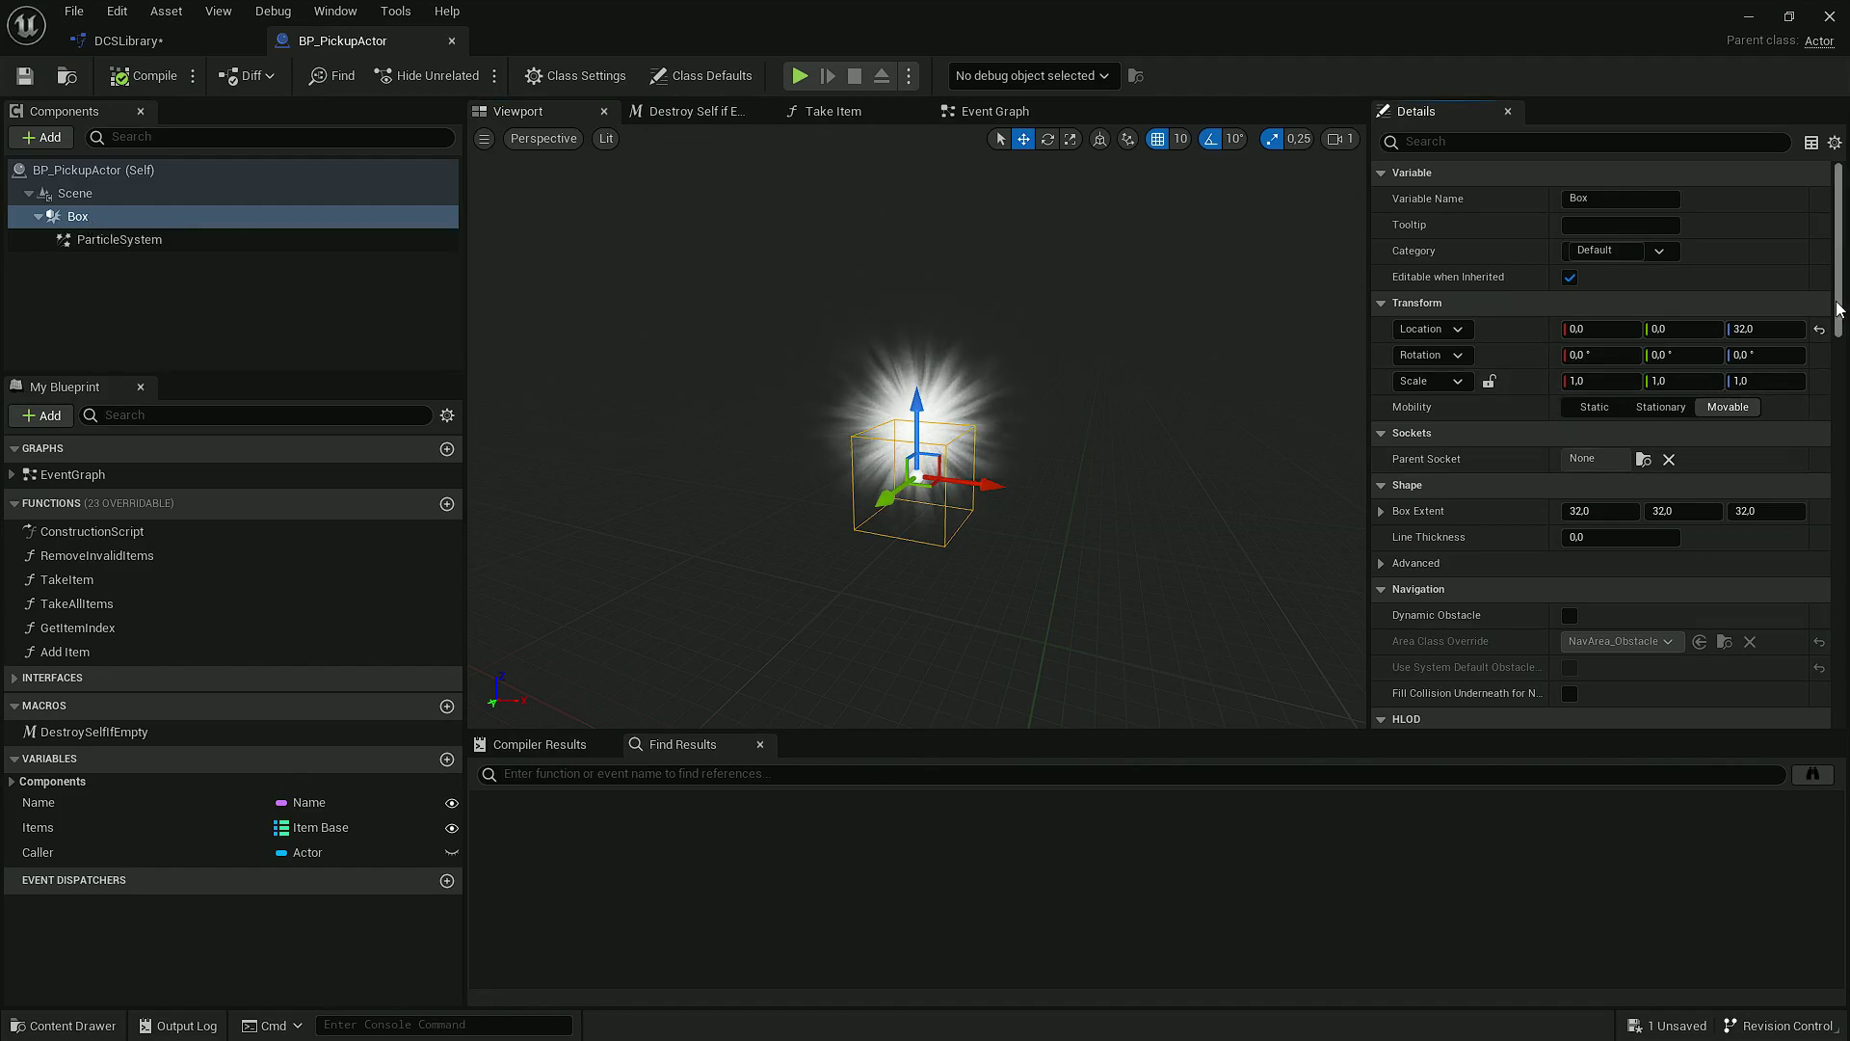
Step: Set the pickup Box component's collision Object Type to Interactable, then close the BP_PickupActor and DCSLibrary blueprints
drag(1838, 309, 1834, 592)
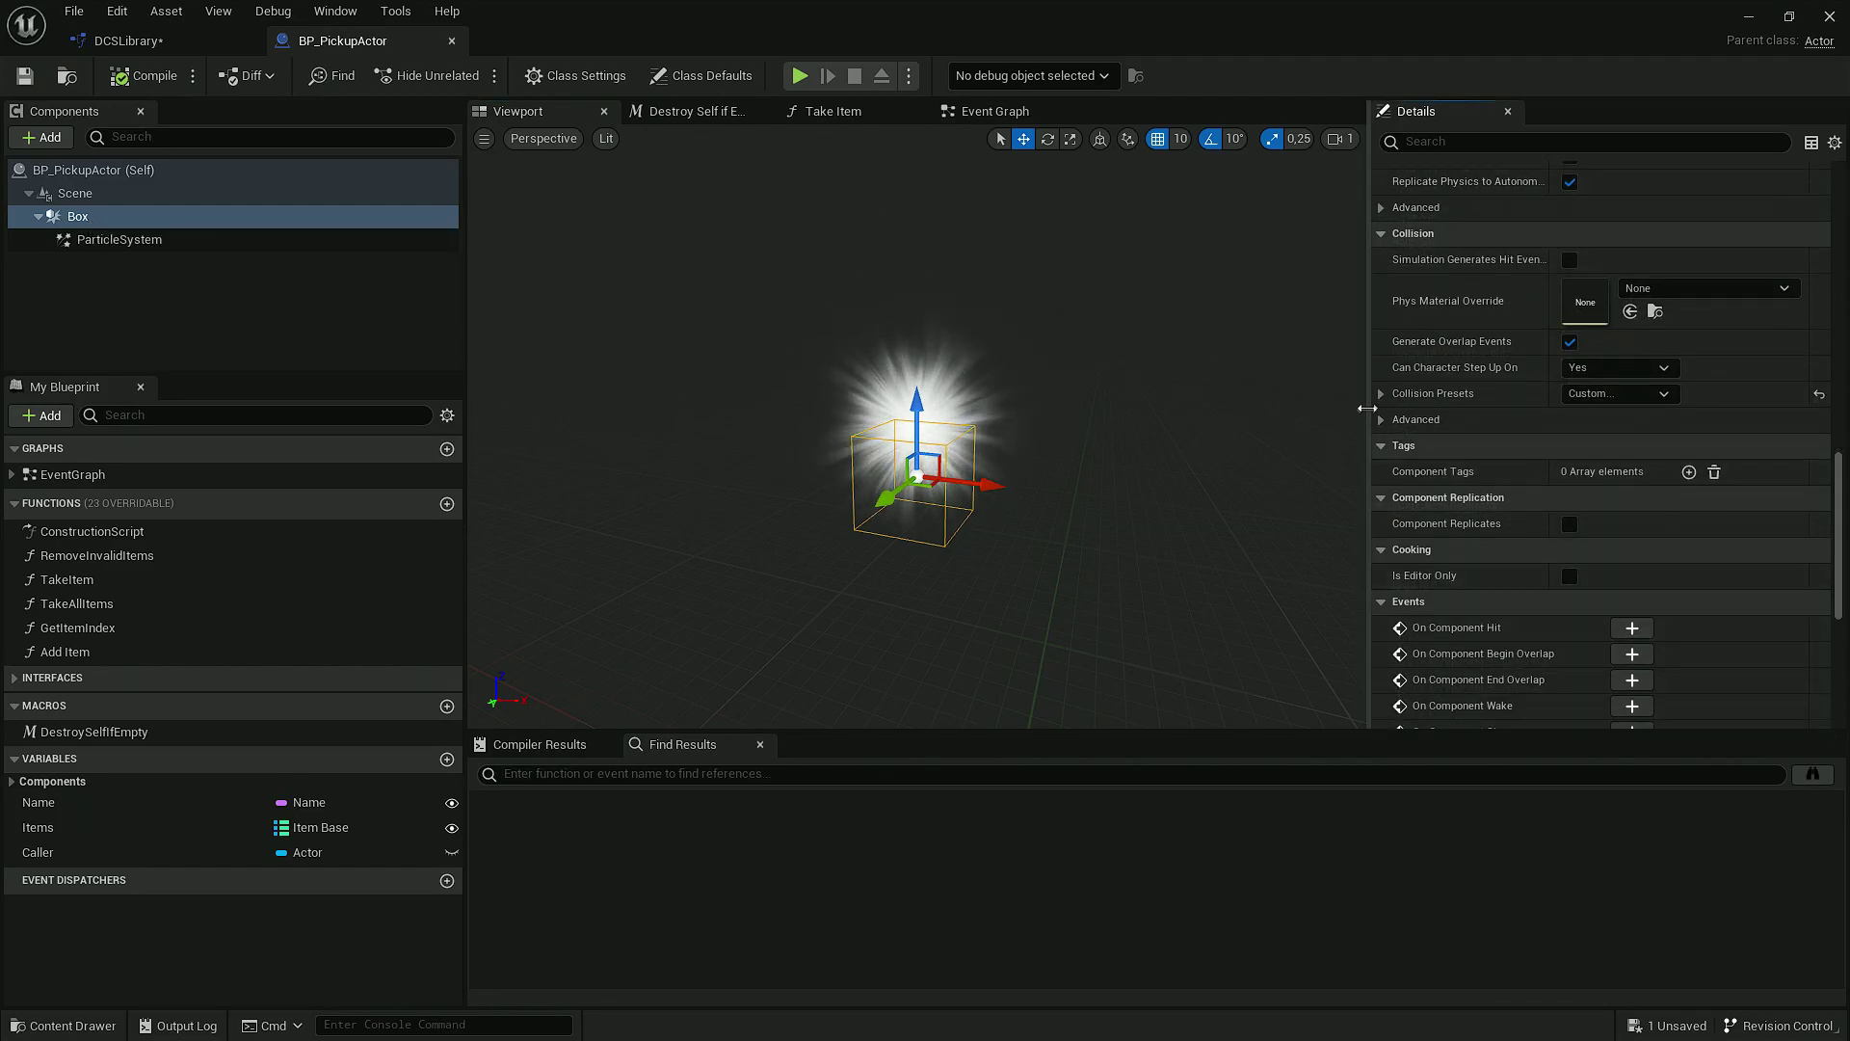
click(1381, 393)
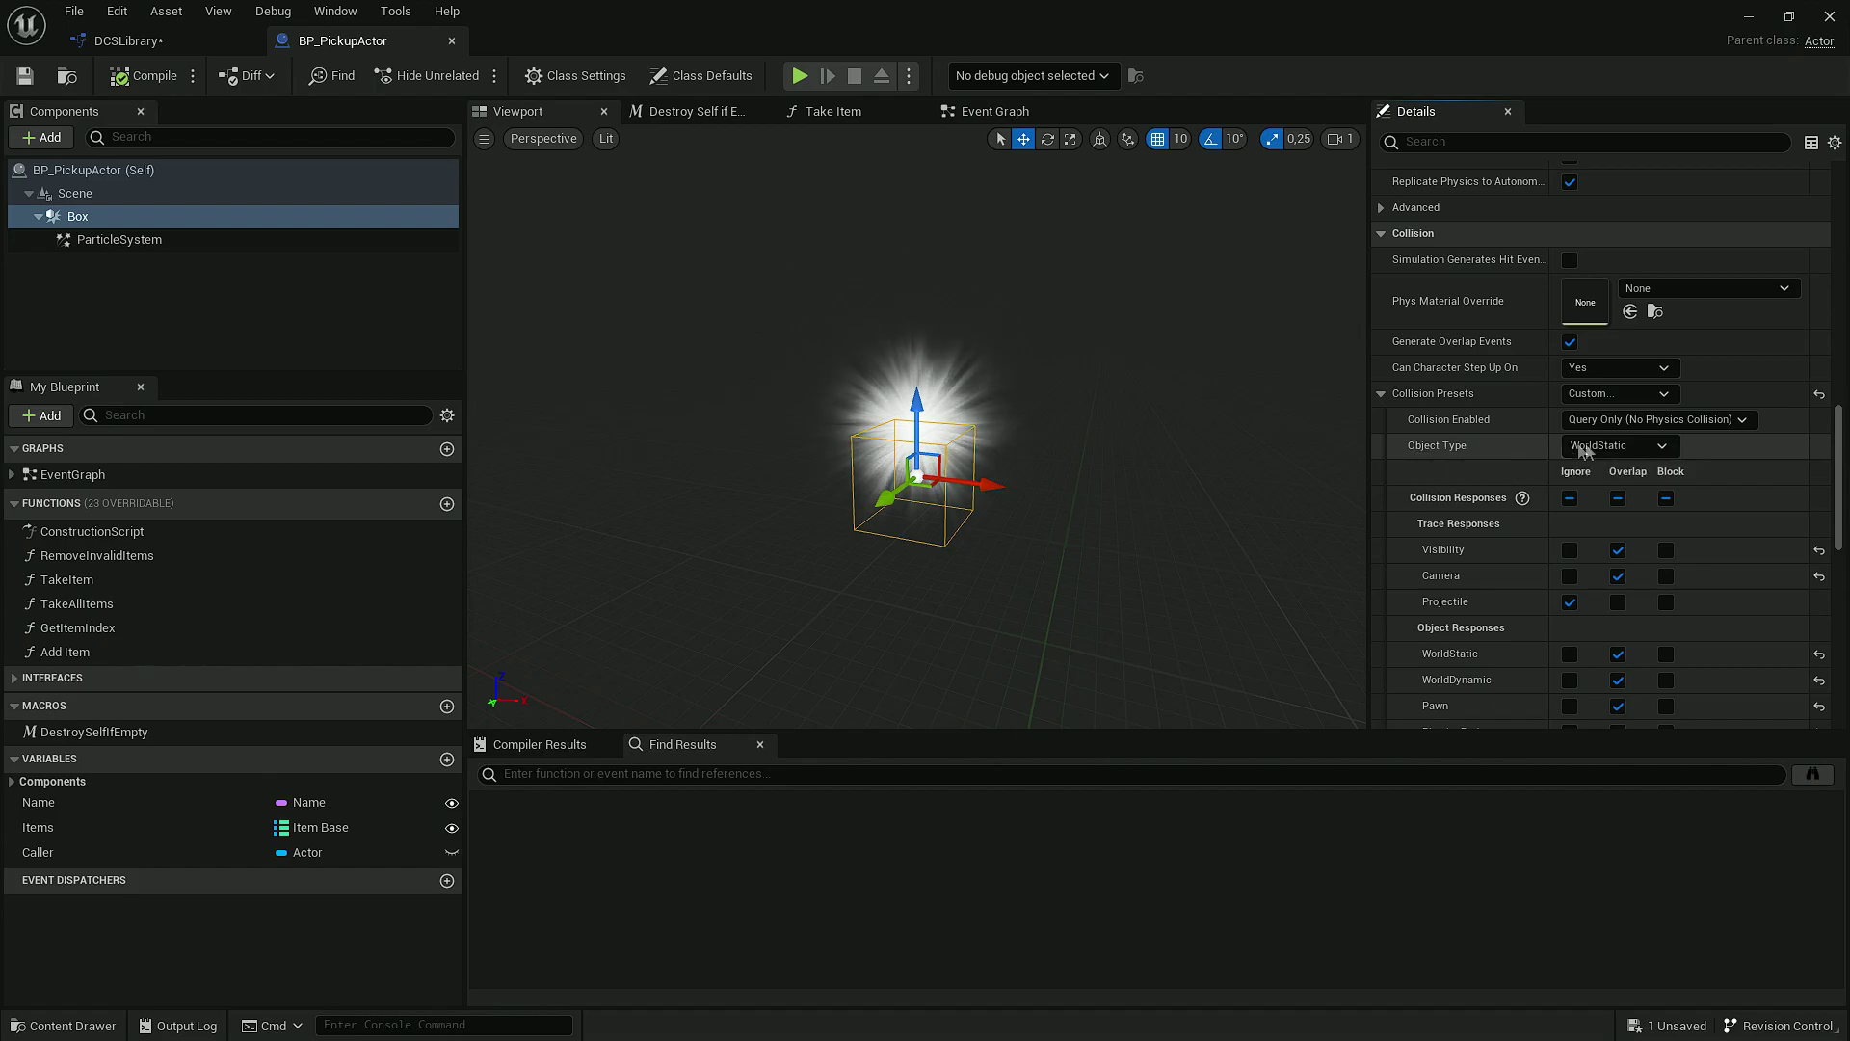
click(1574, 448)
click(1607, 567)
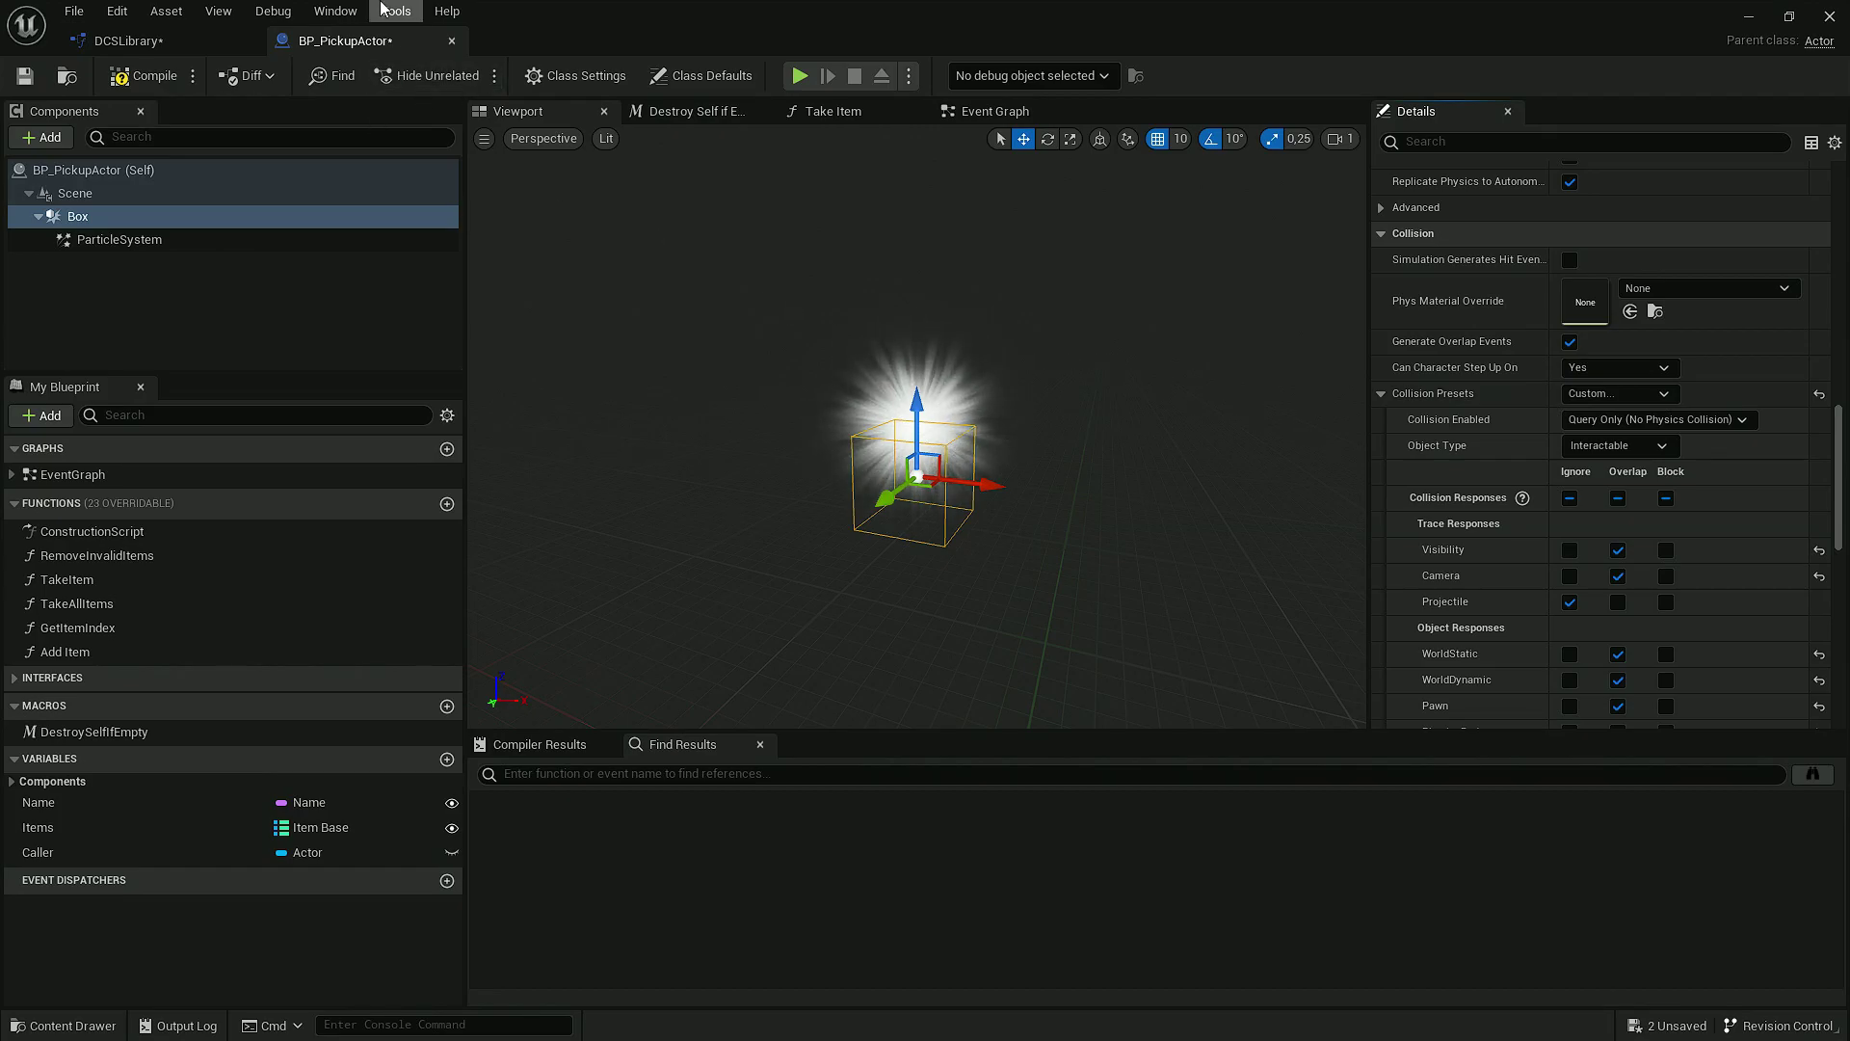
click(452, 41)
click(152, 38)
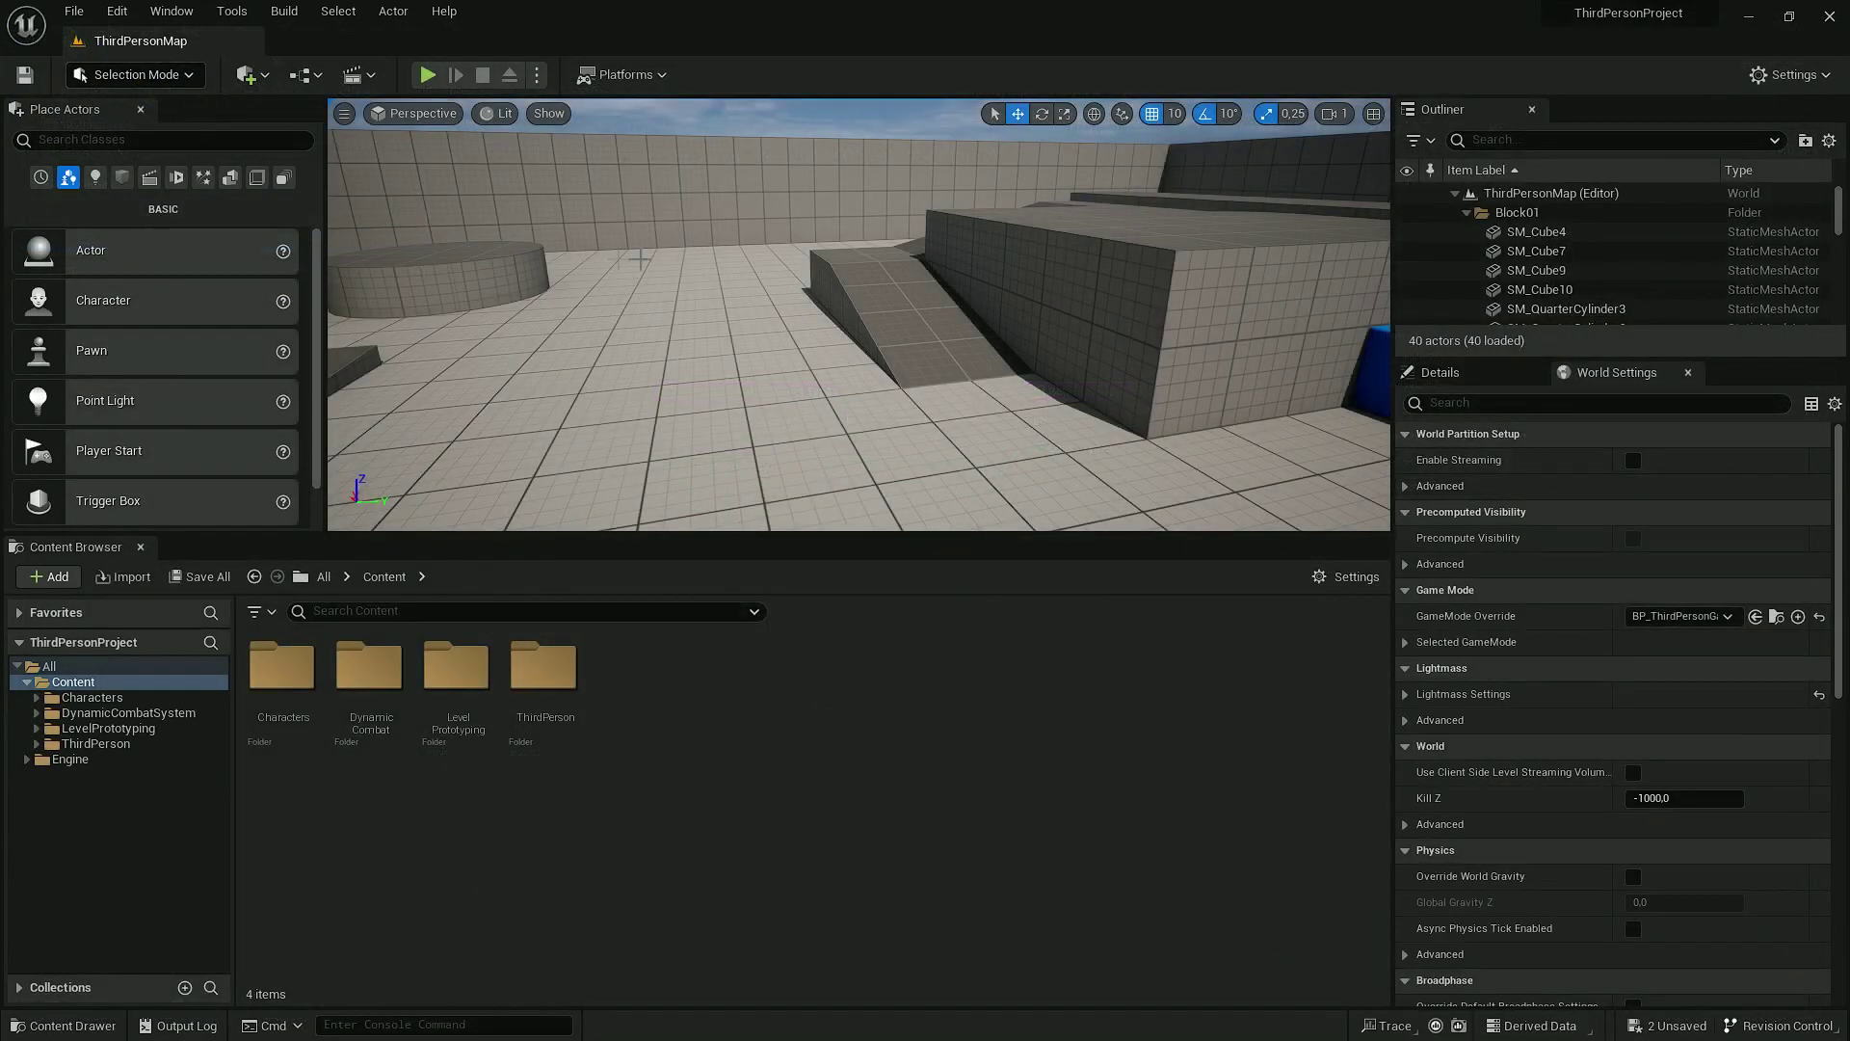
Step: Expand the level's Selected GameMode settings and set the Default Pawn Class to BP_CombatCharacter
mouse_move(755, 298)
right_down()
mouse_move(722, 269)
mouse_move(755, 299)
right_up()
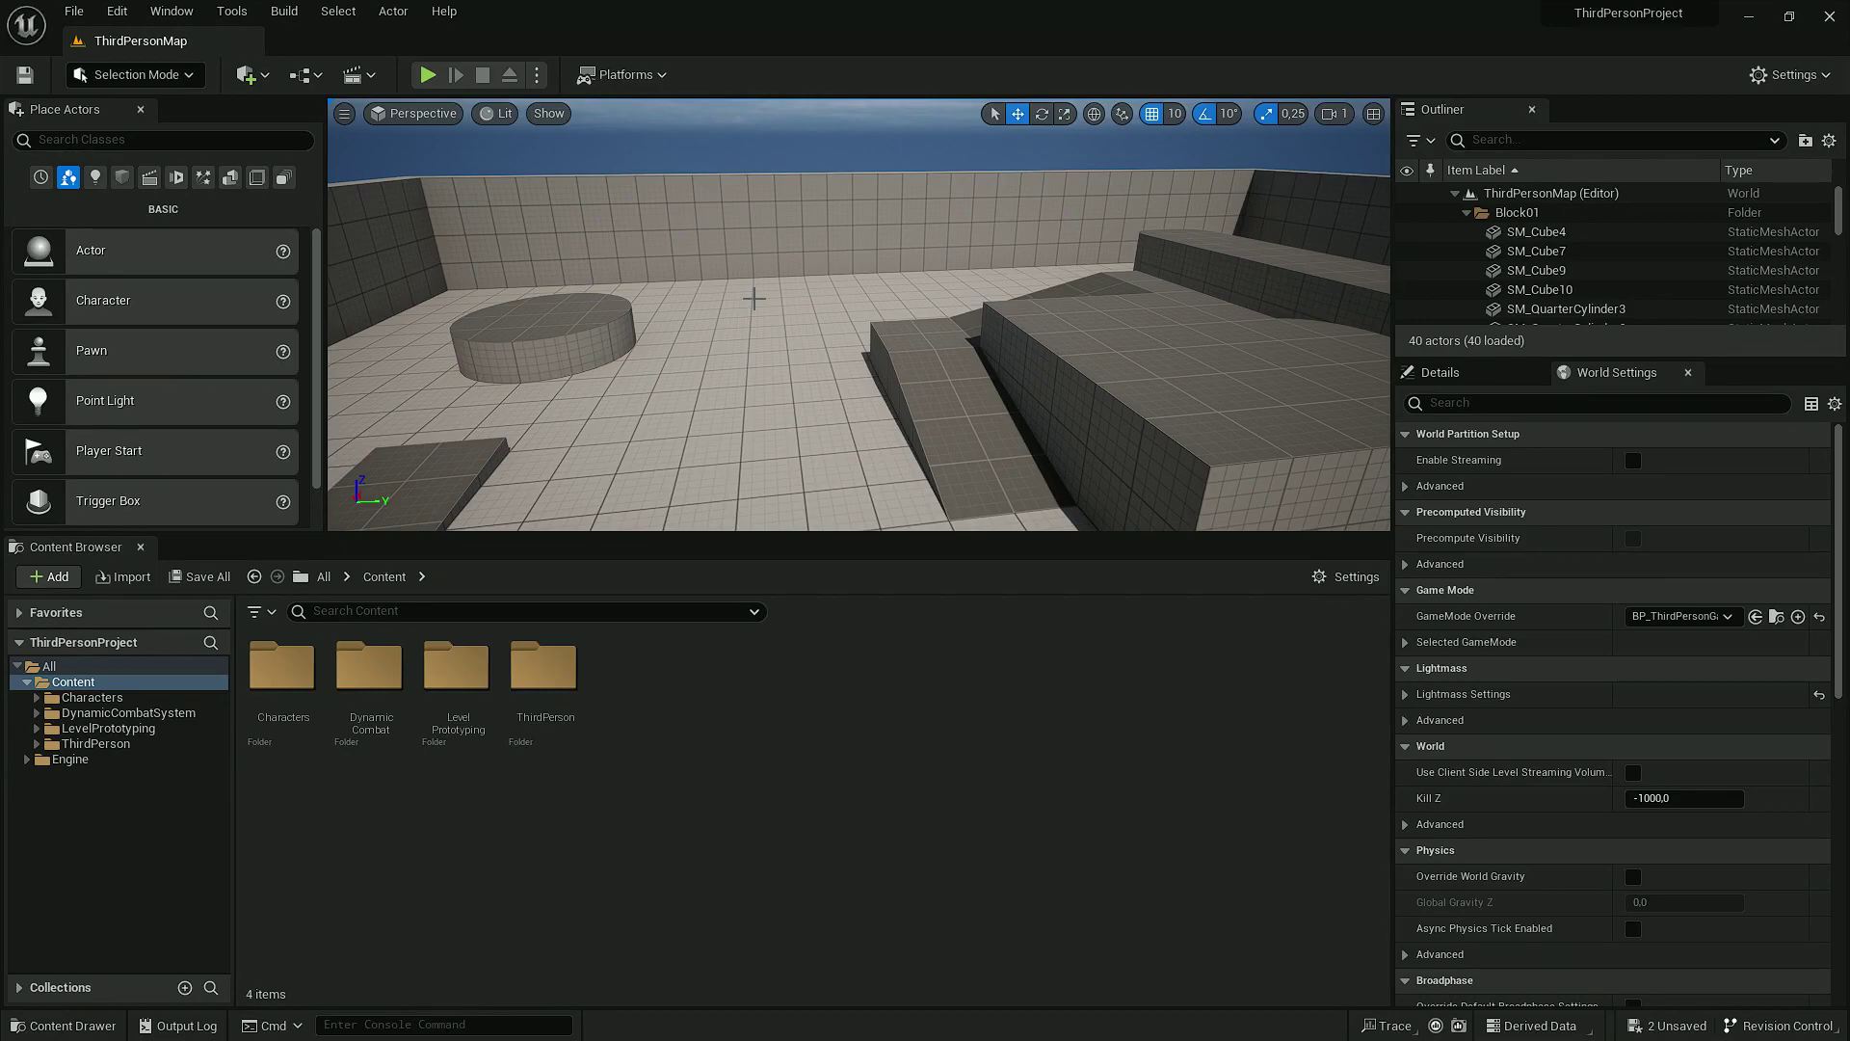
click(1404, 640)
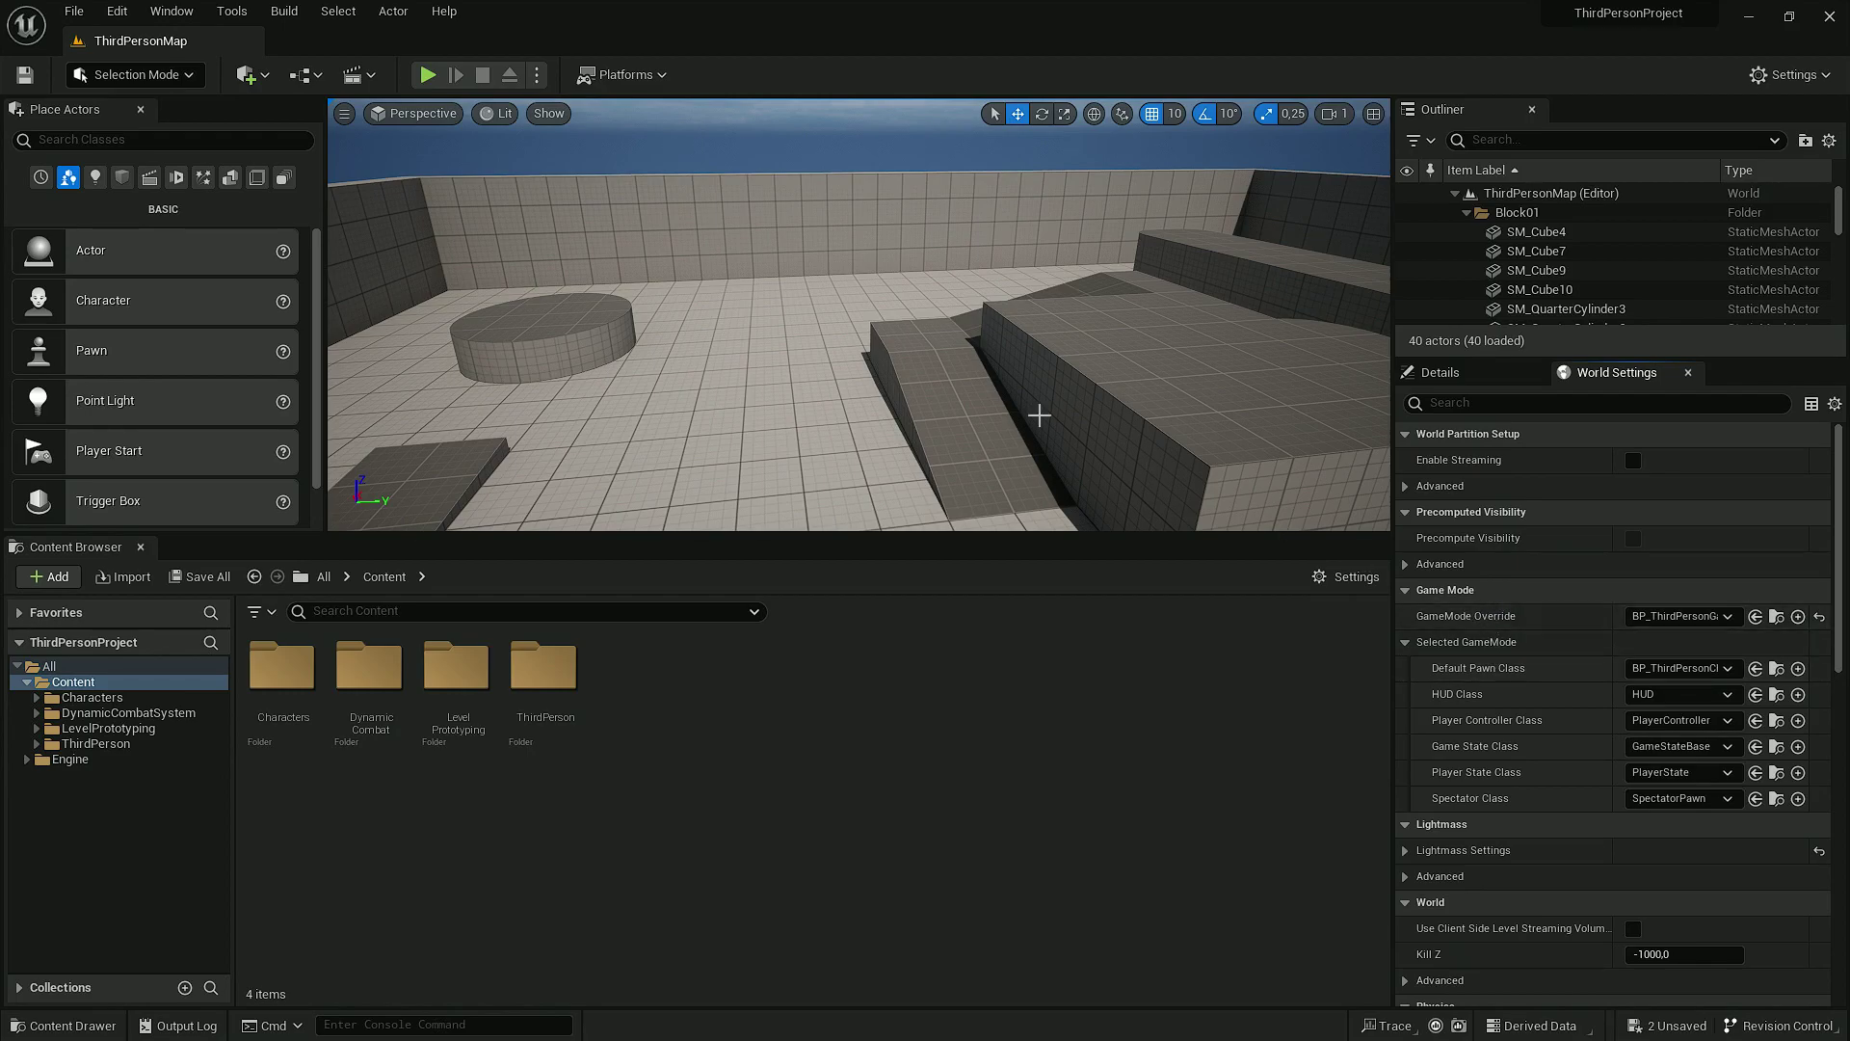
drag(1612, 618, 1591, 618)
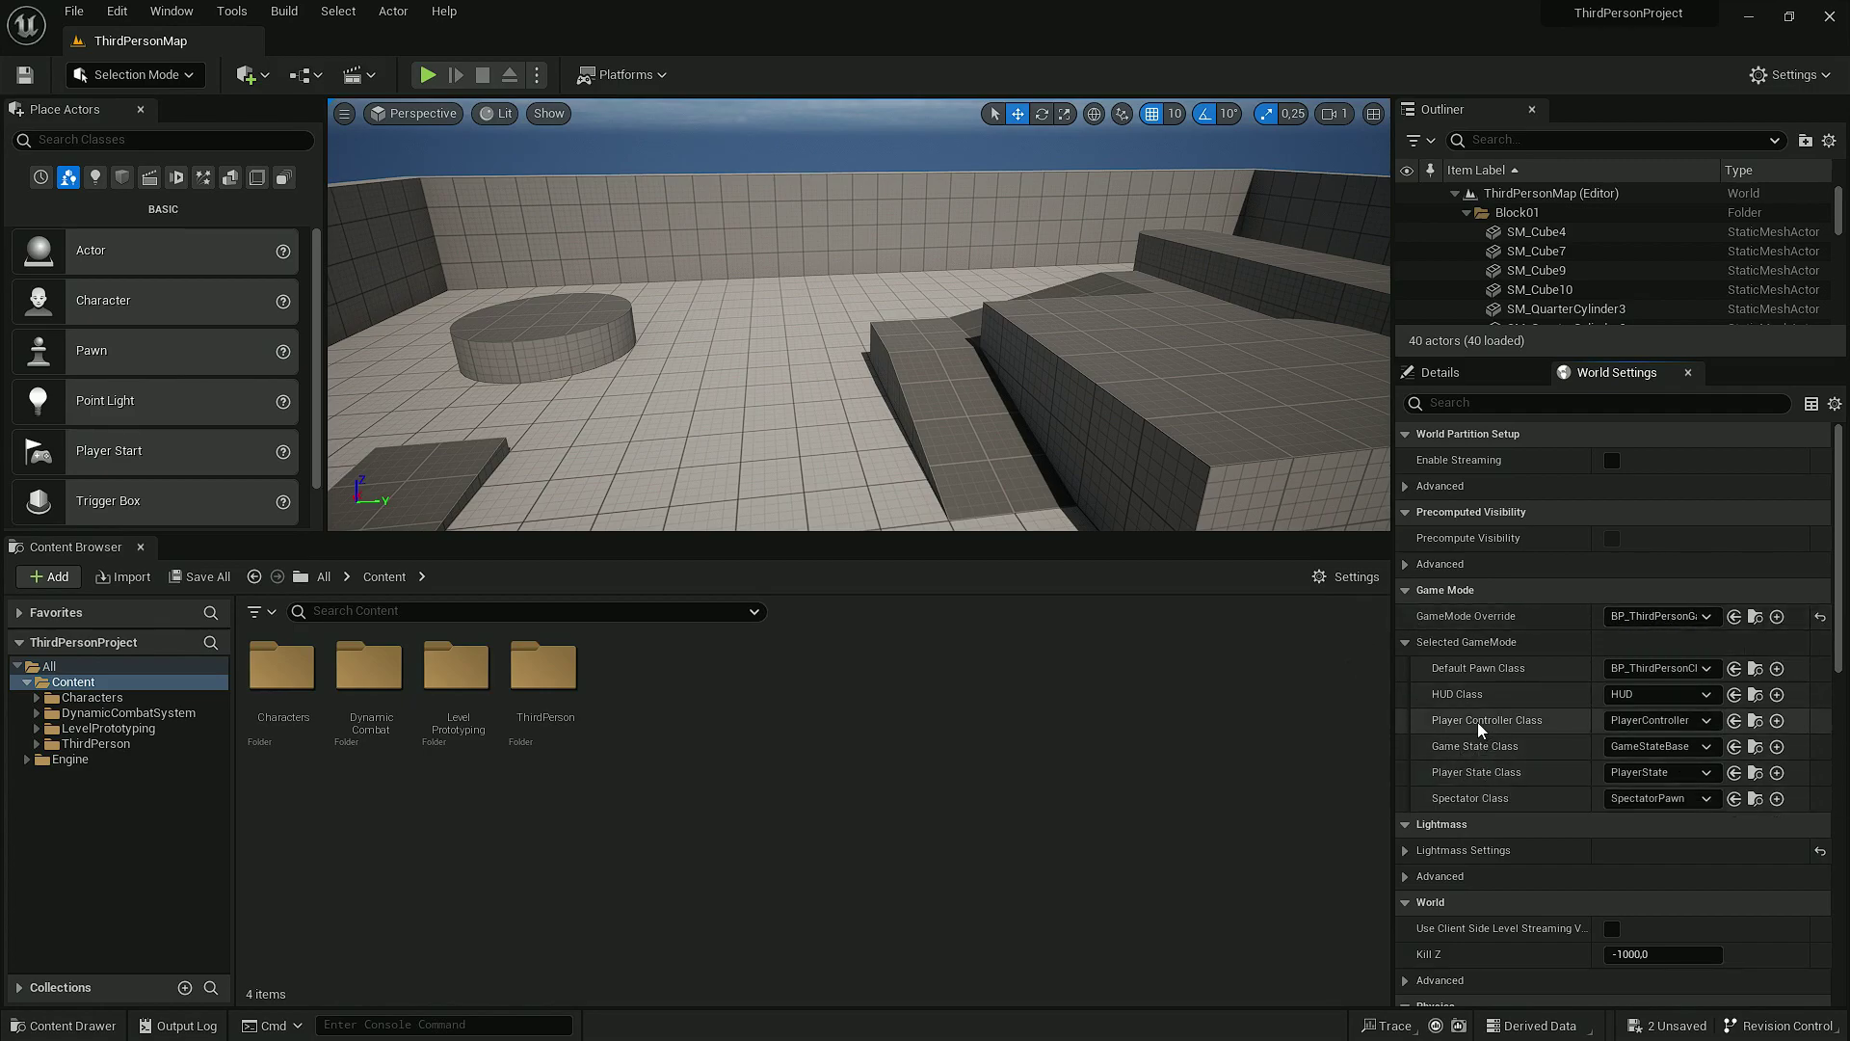
click(1648, 668)
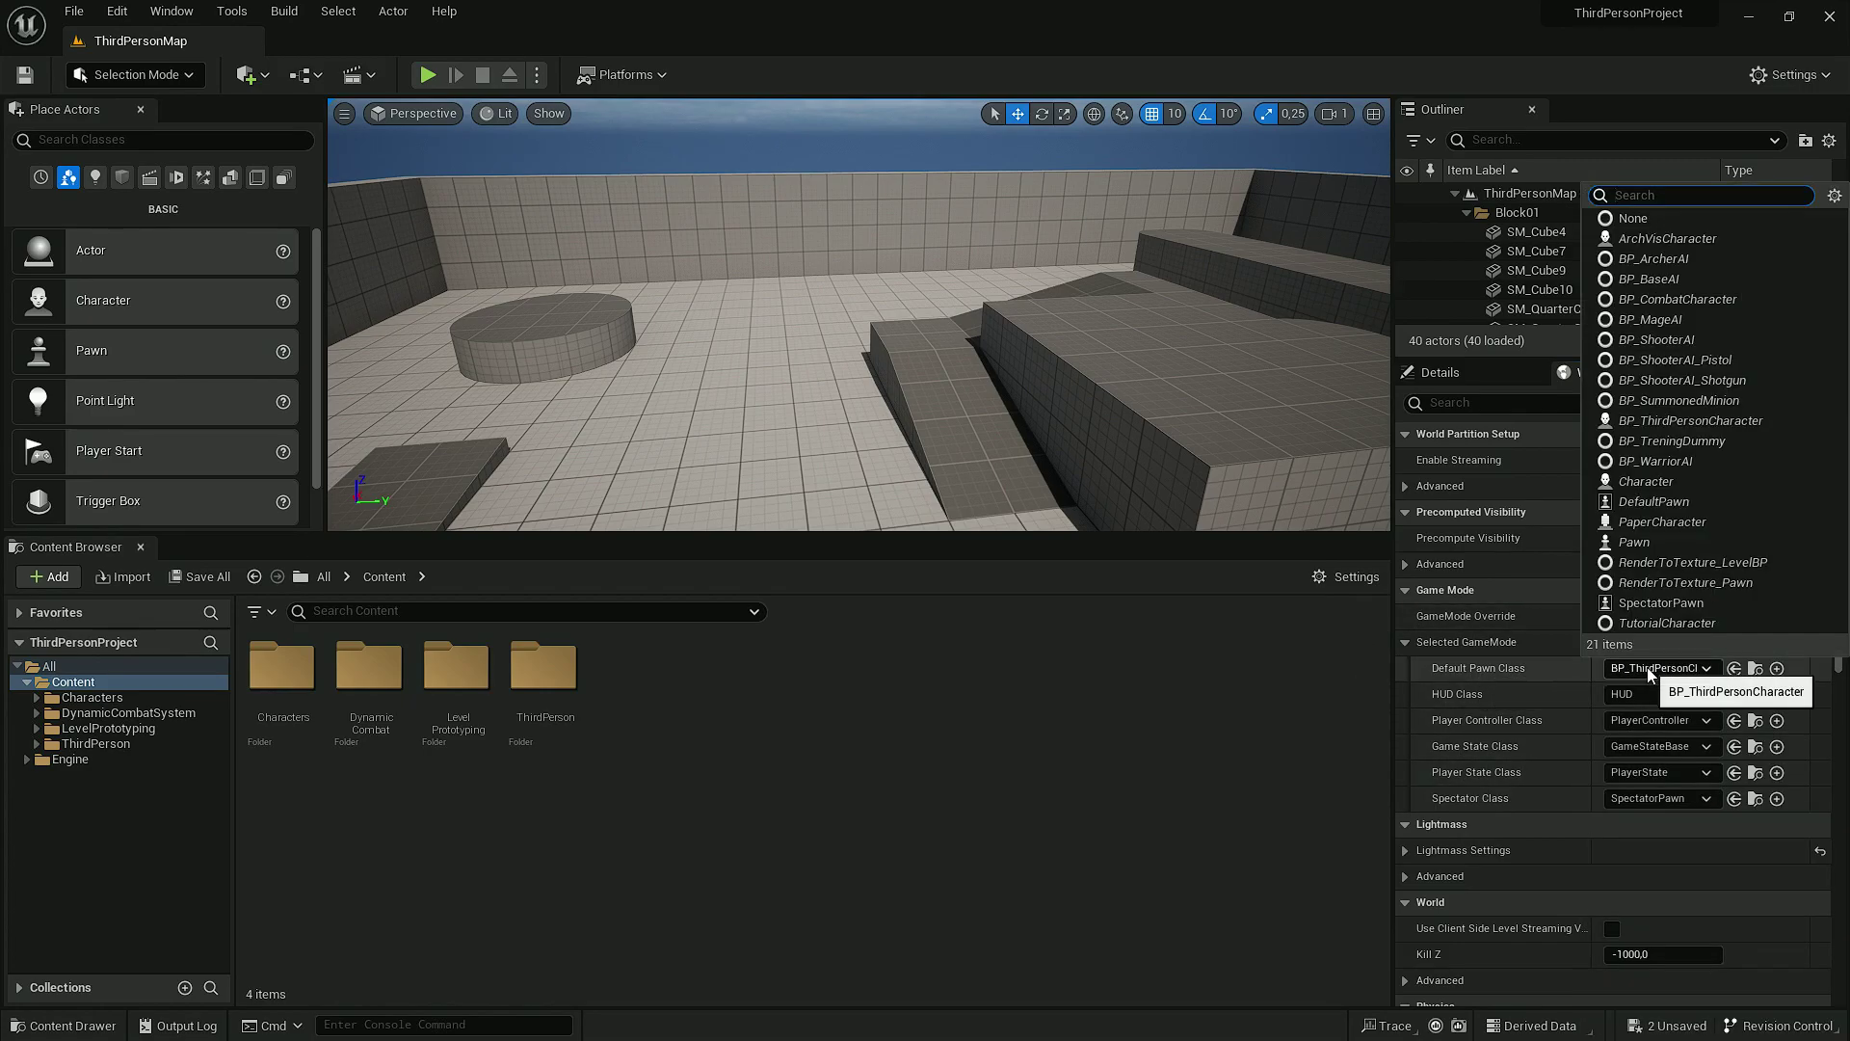
text(cinva)
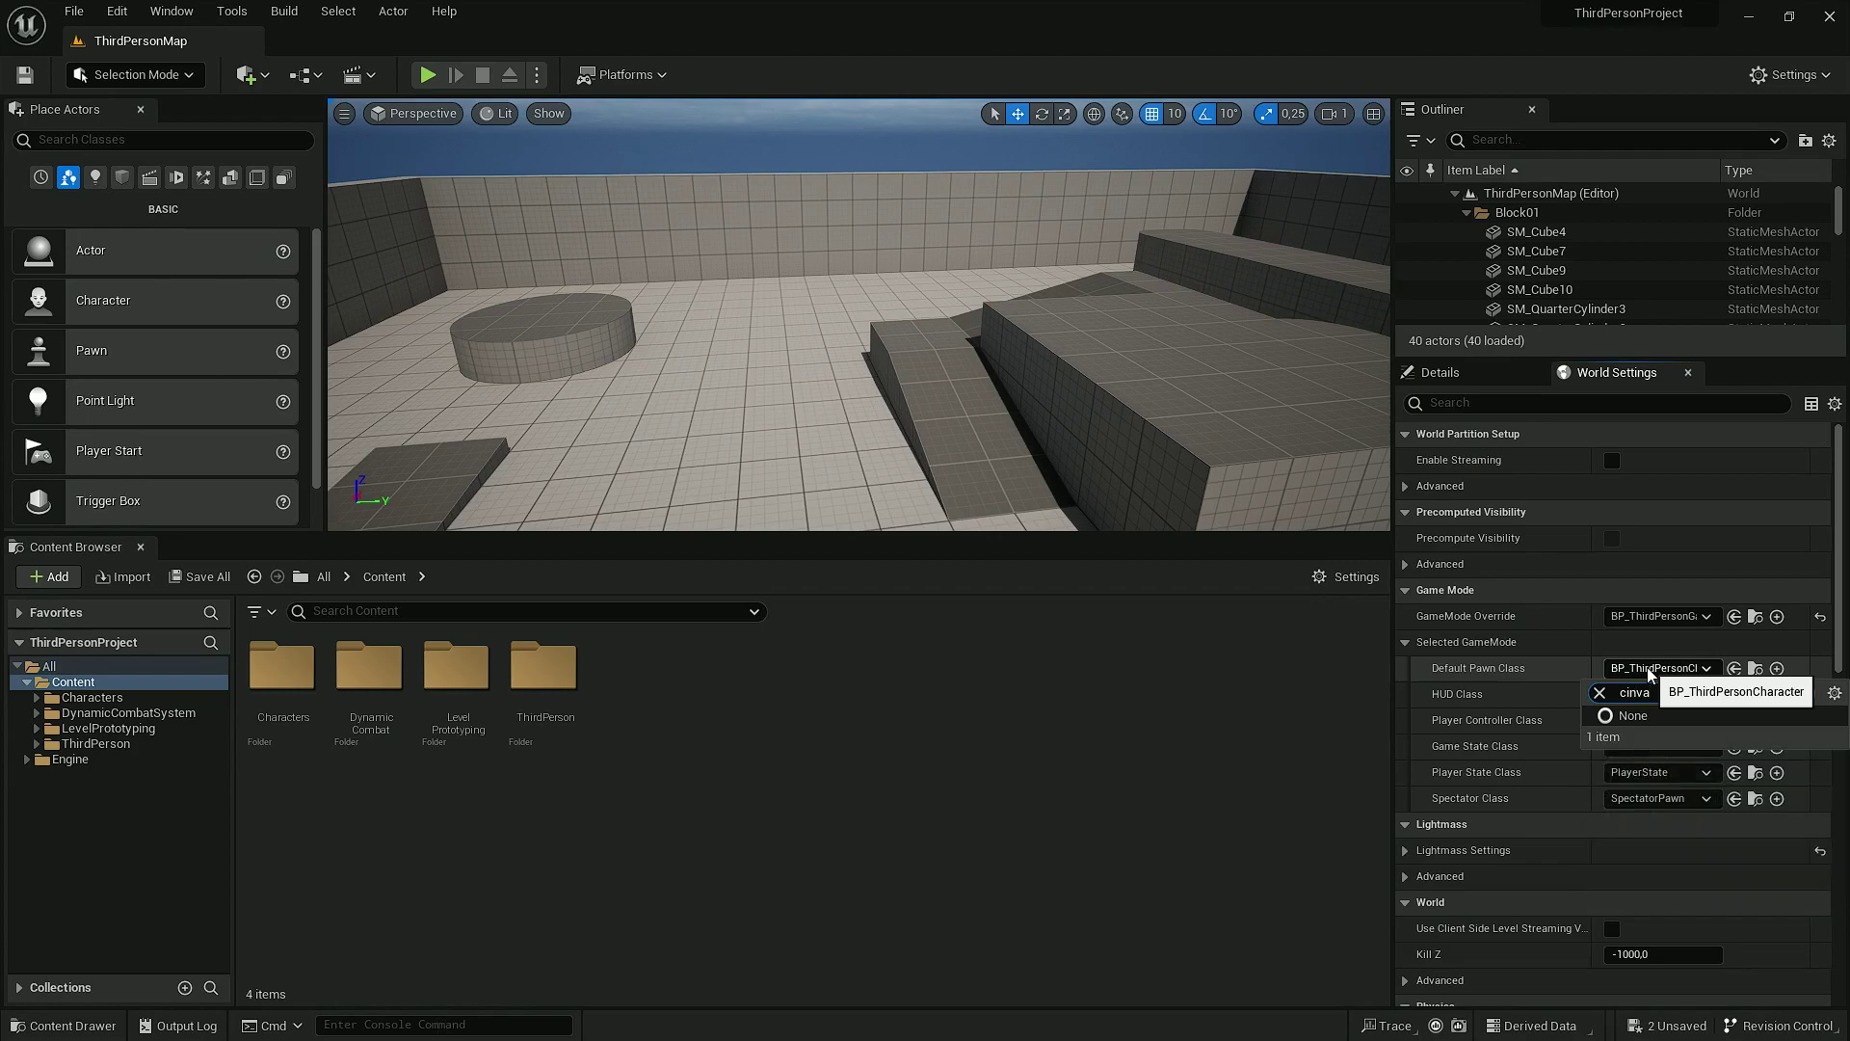
text(t char)
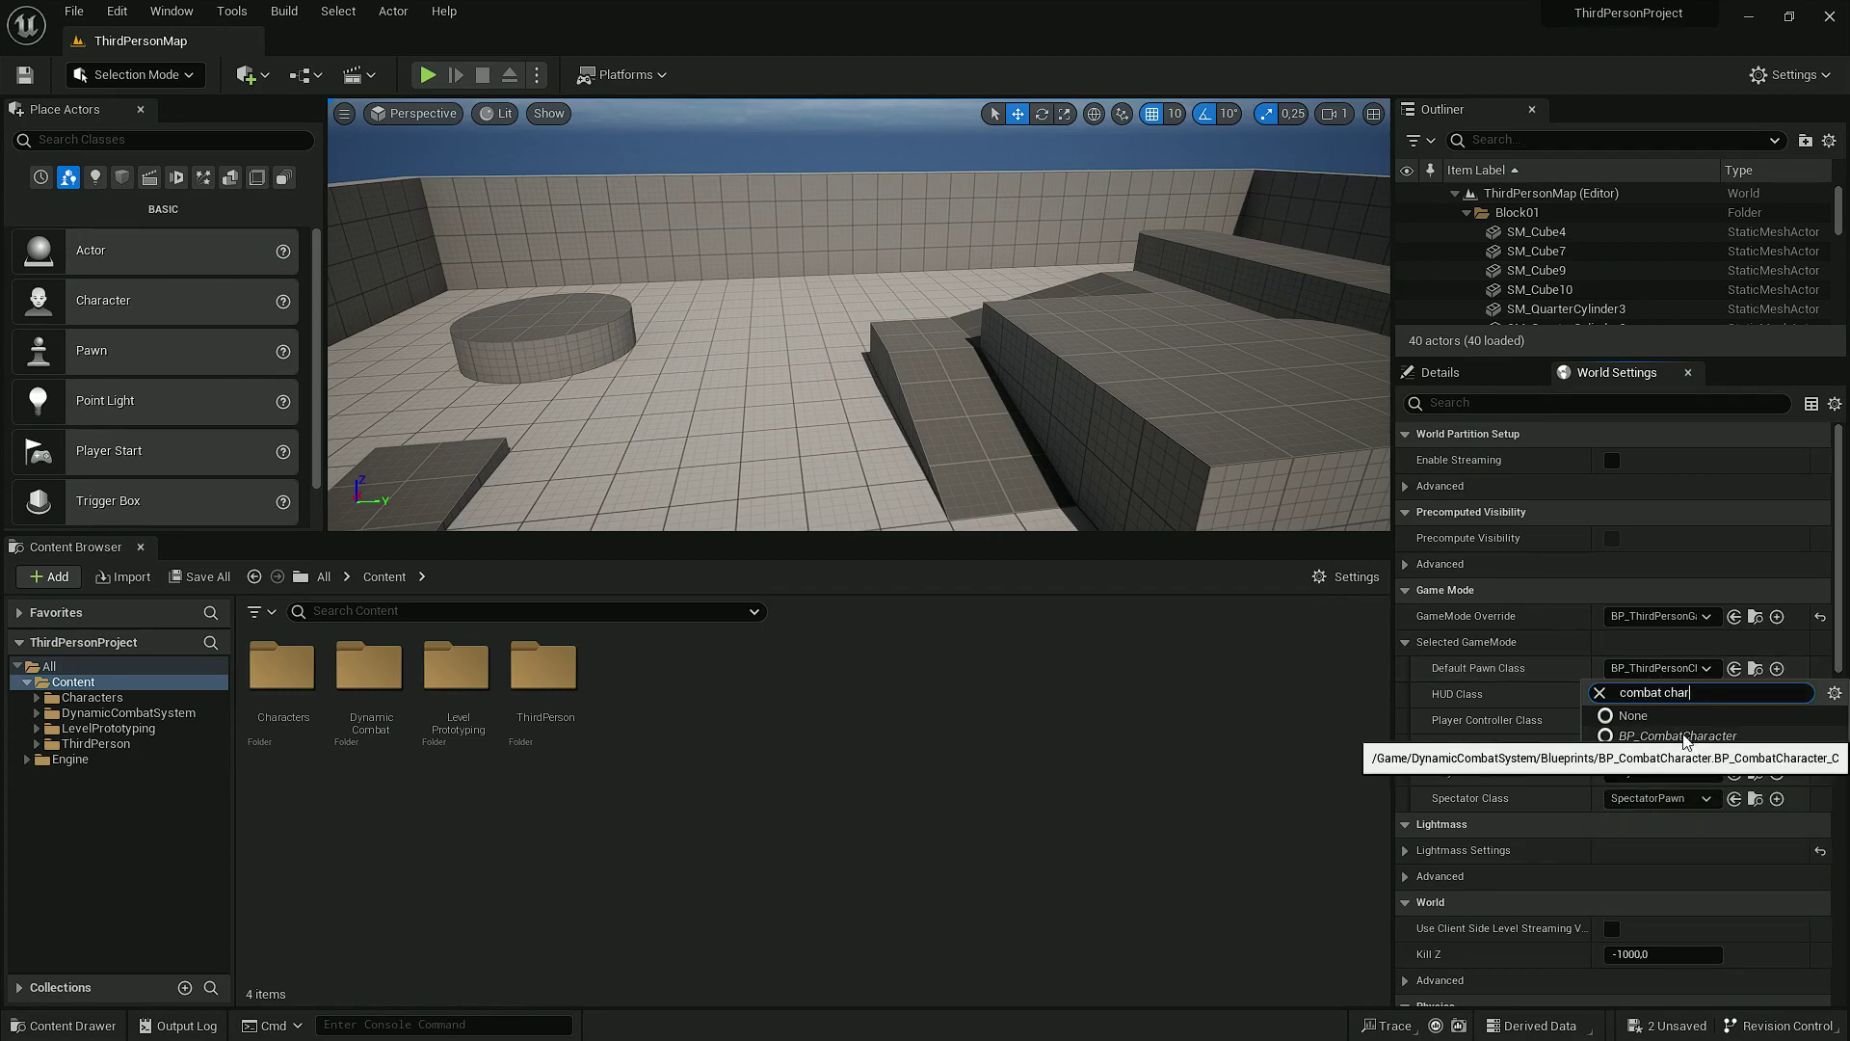
click(1686, 740)
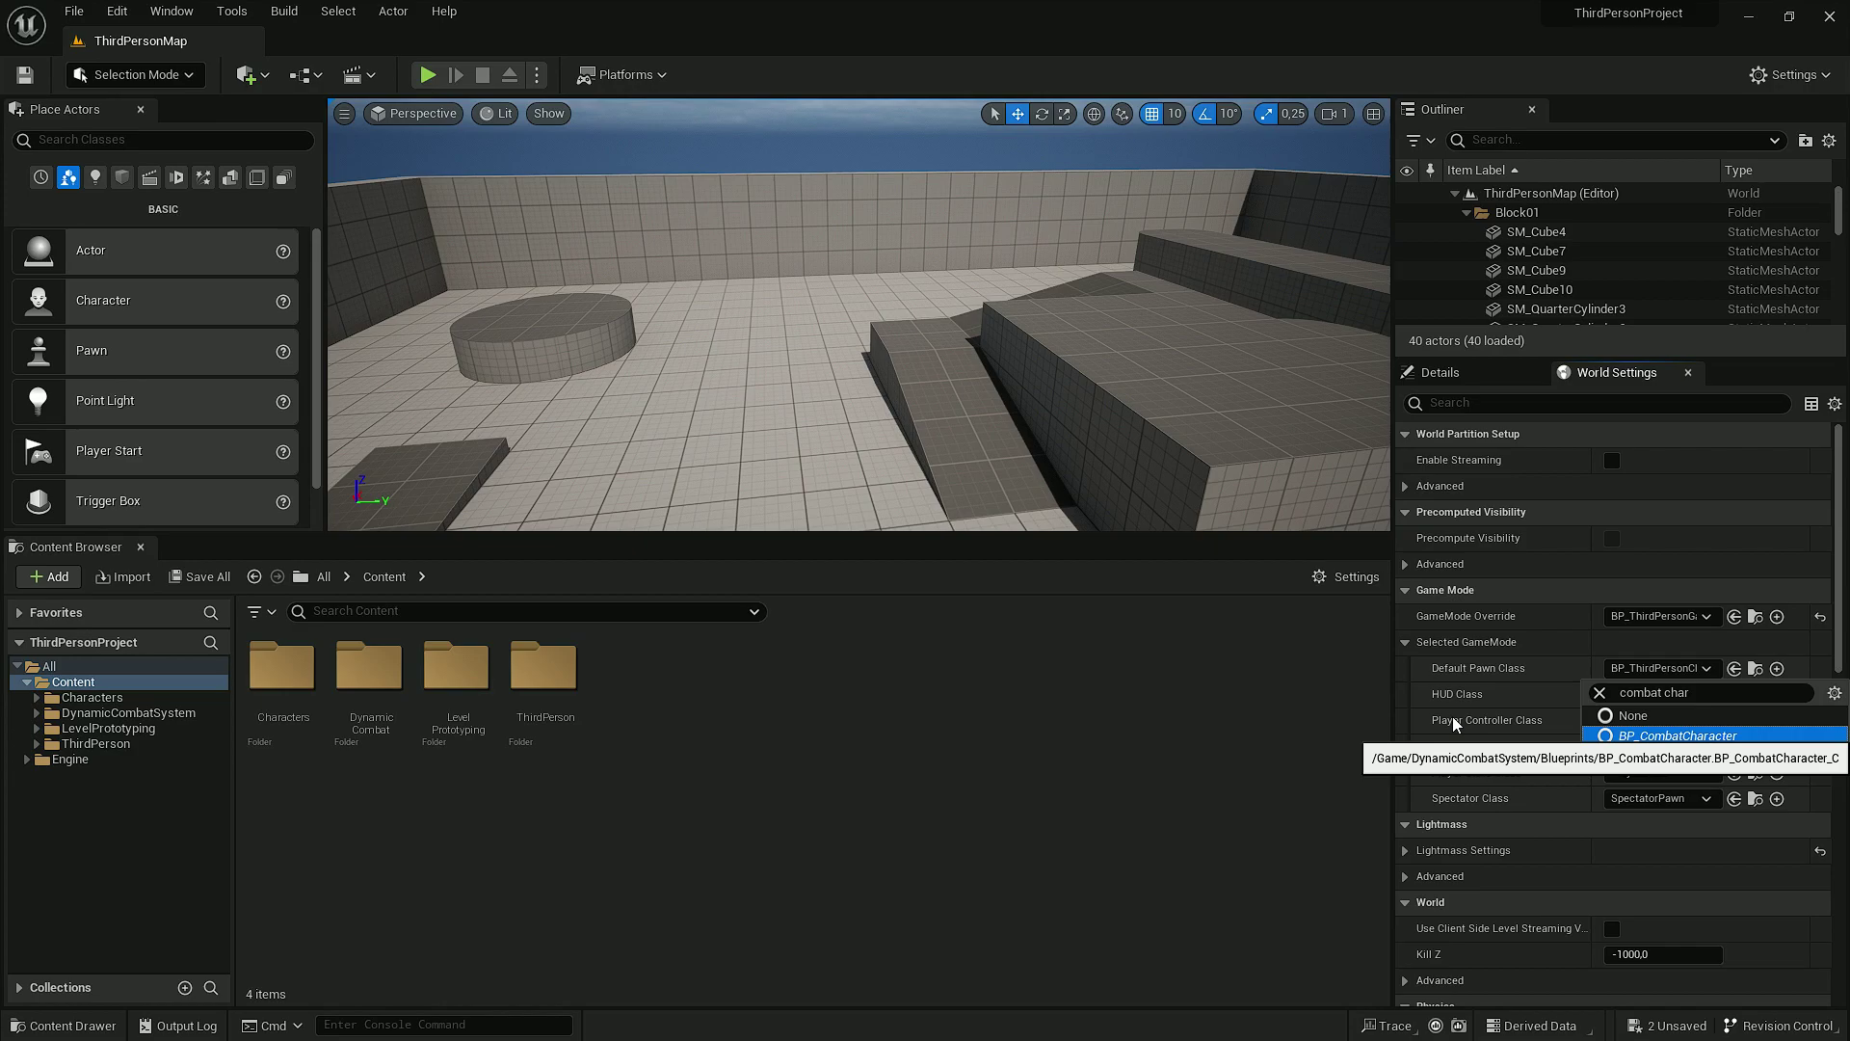
key(Return)
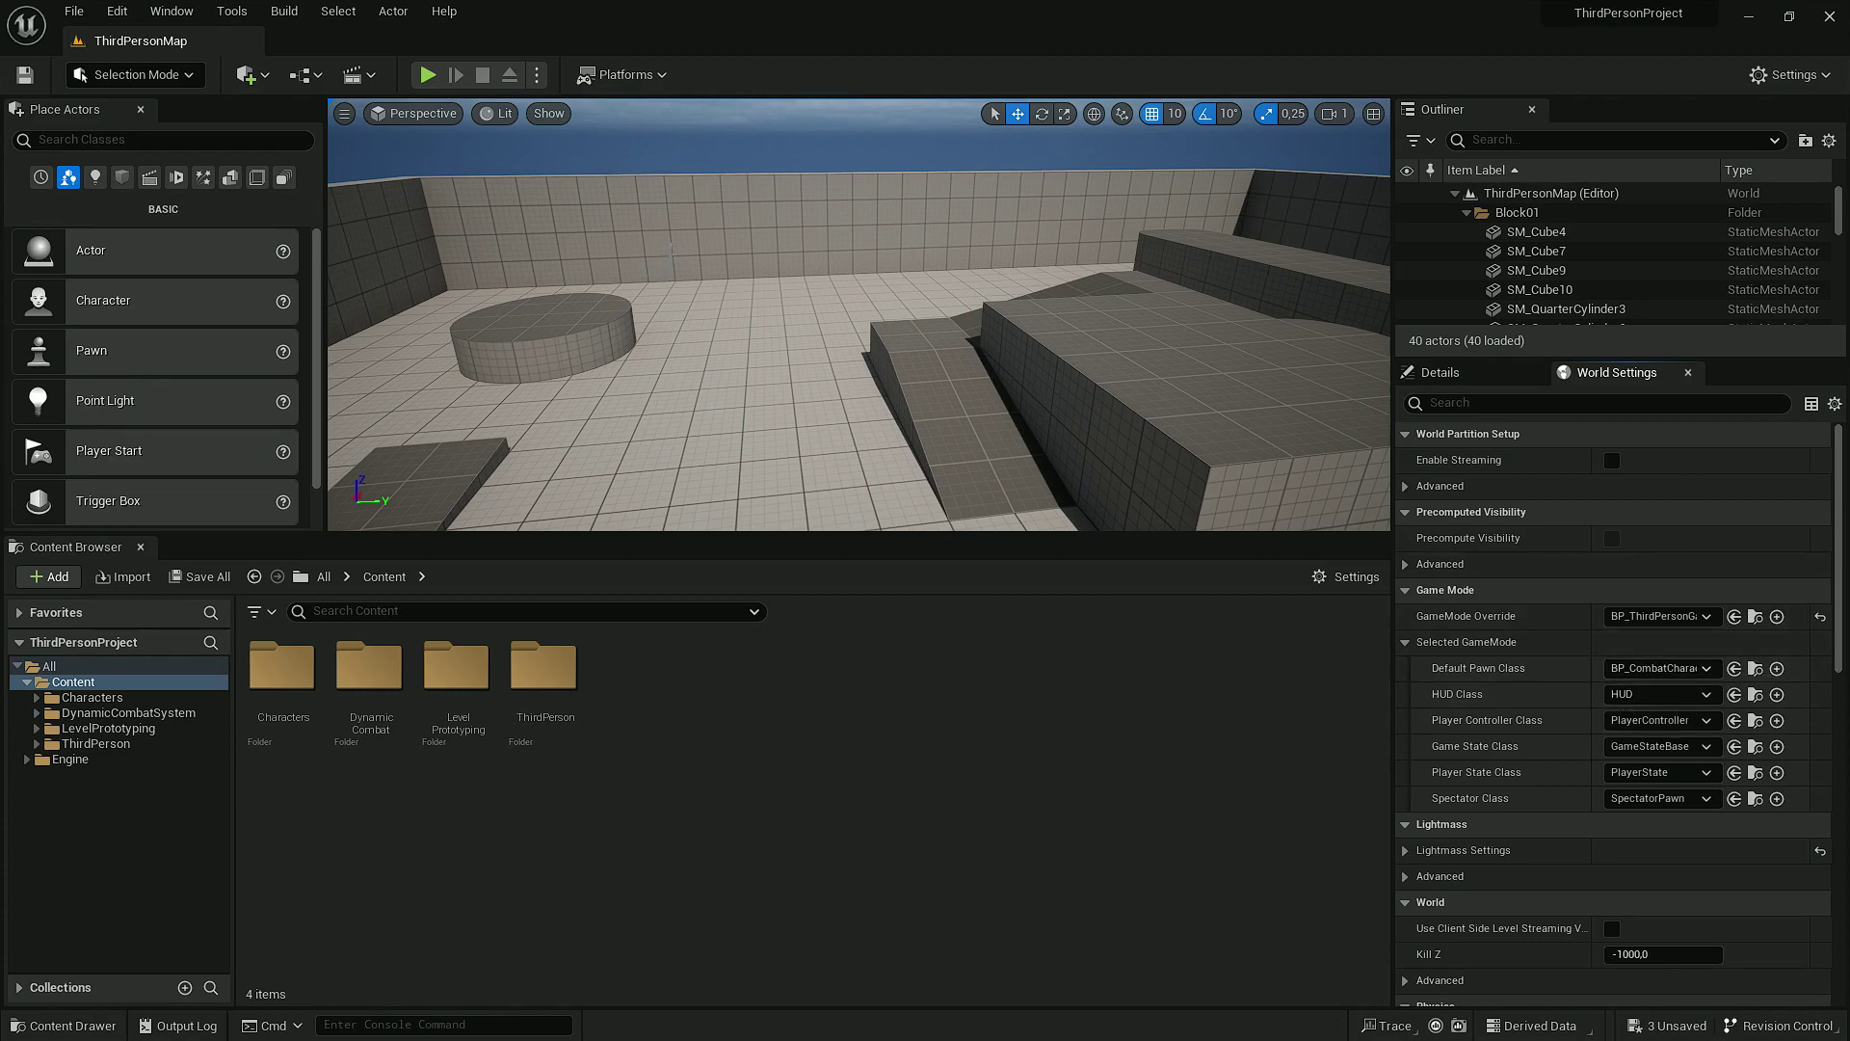
Step: Play-test the level by running the combat character around and casting a fireball, then stop the session
right_drag(672, 249, 620, 231)
click(428, 75)
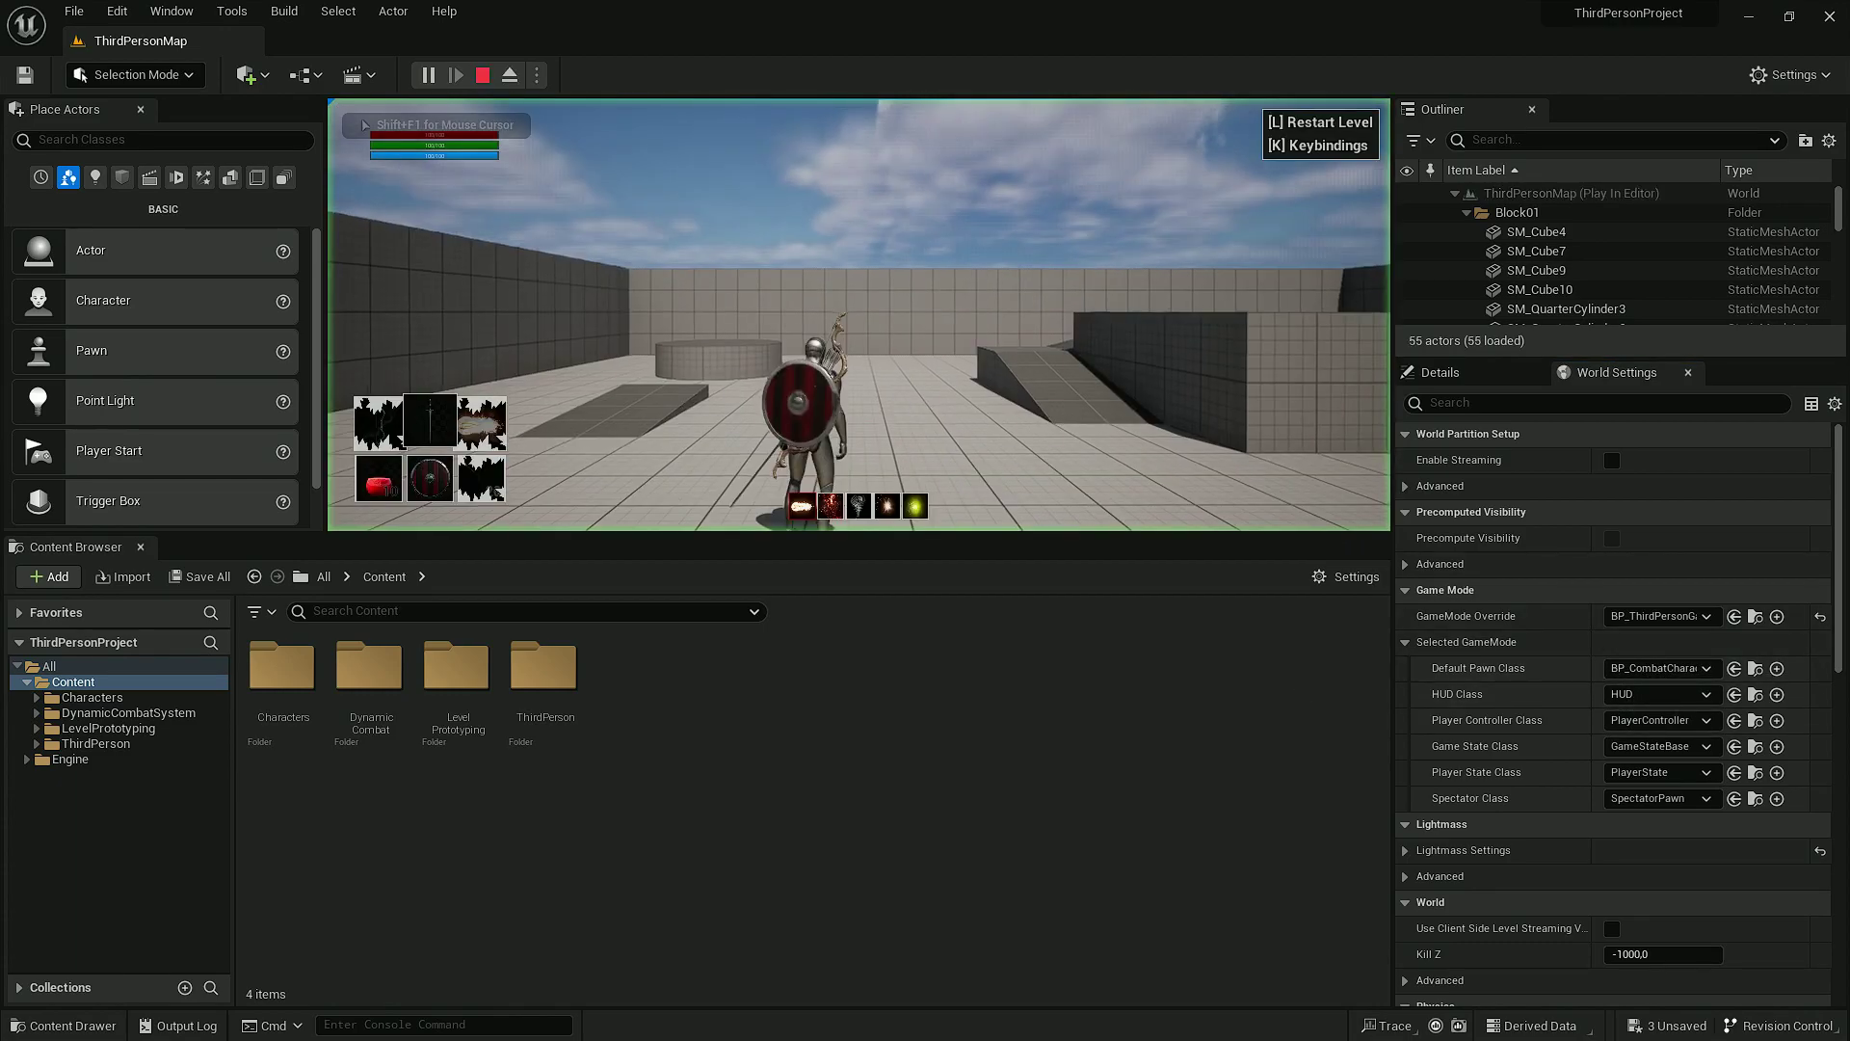
key(w)
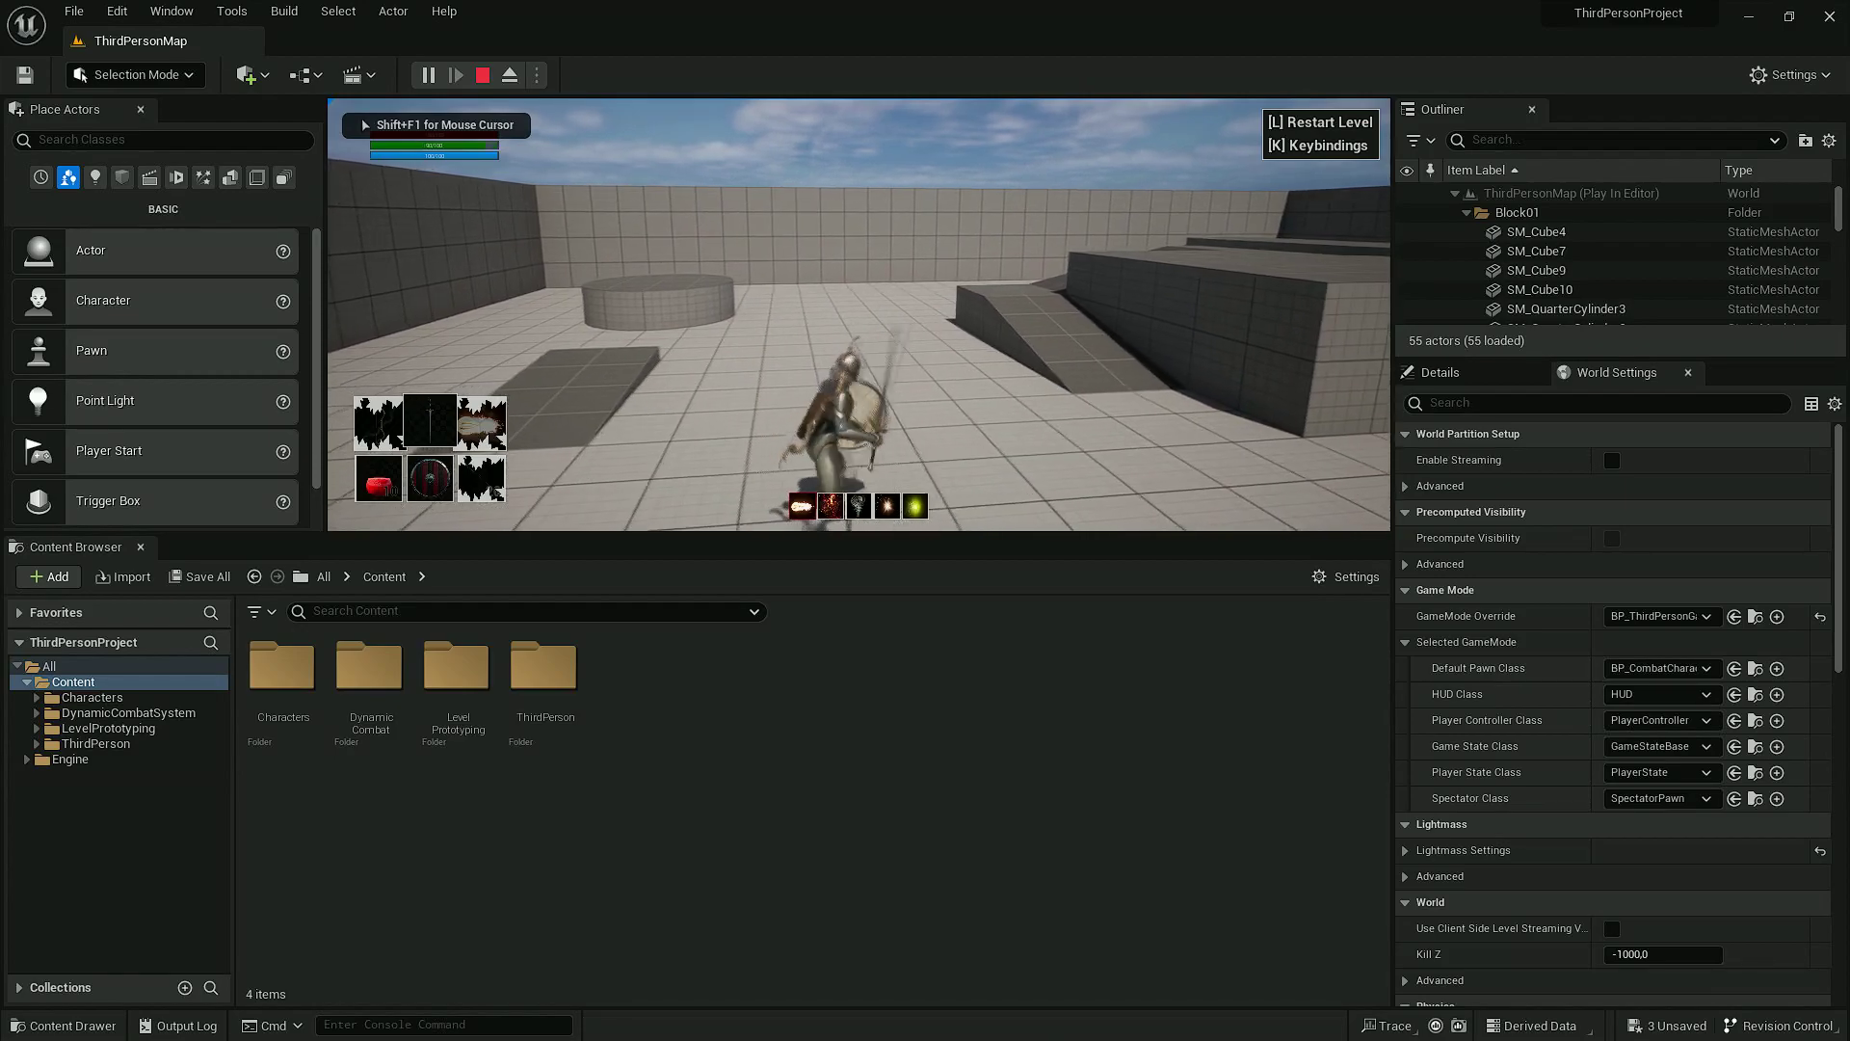
key(w)
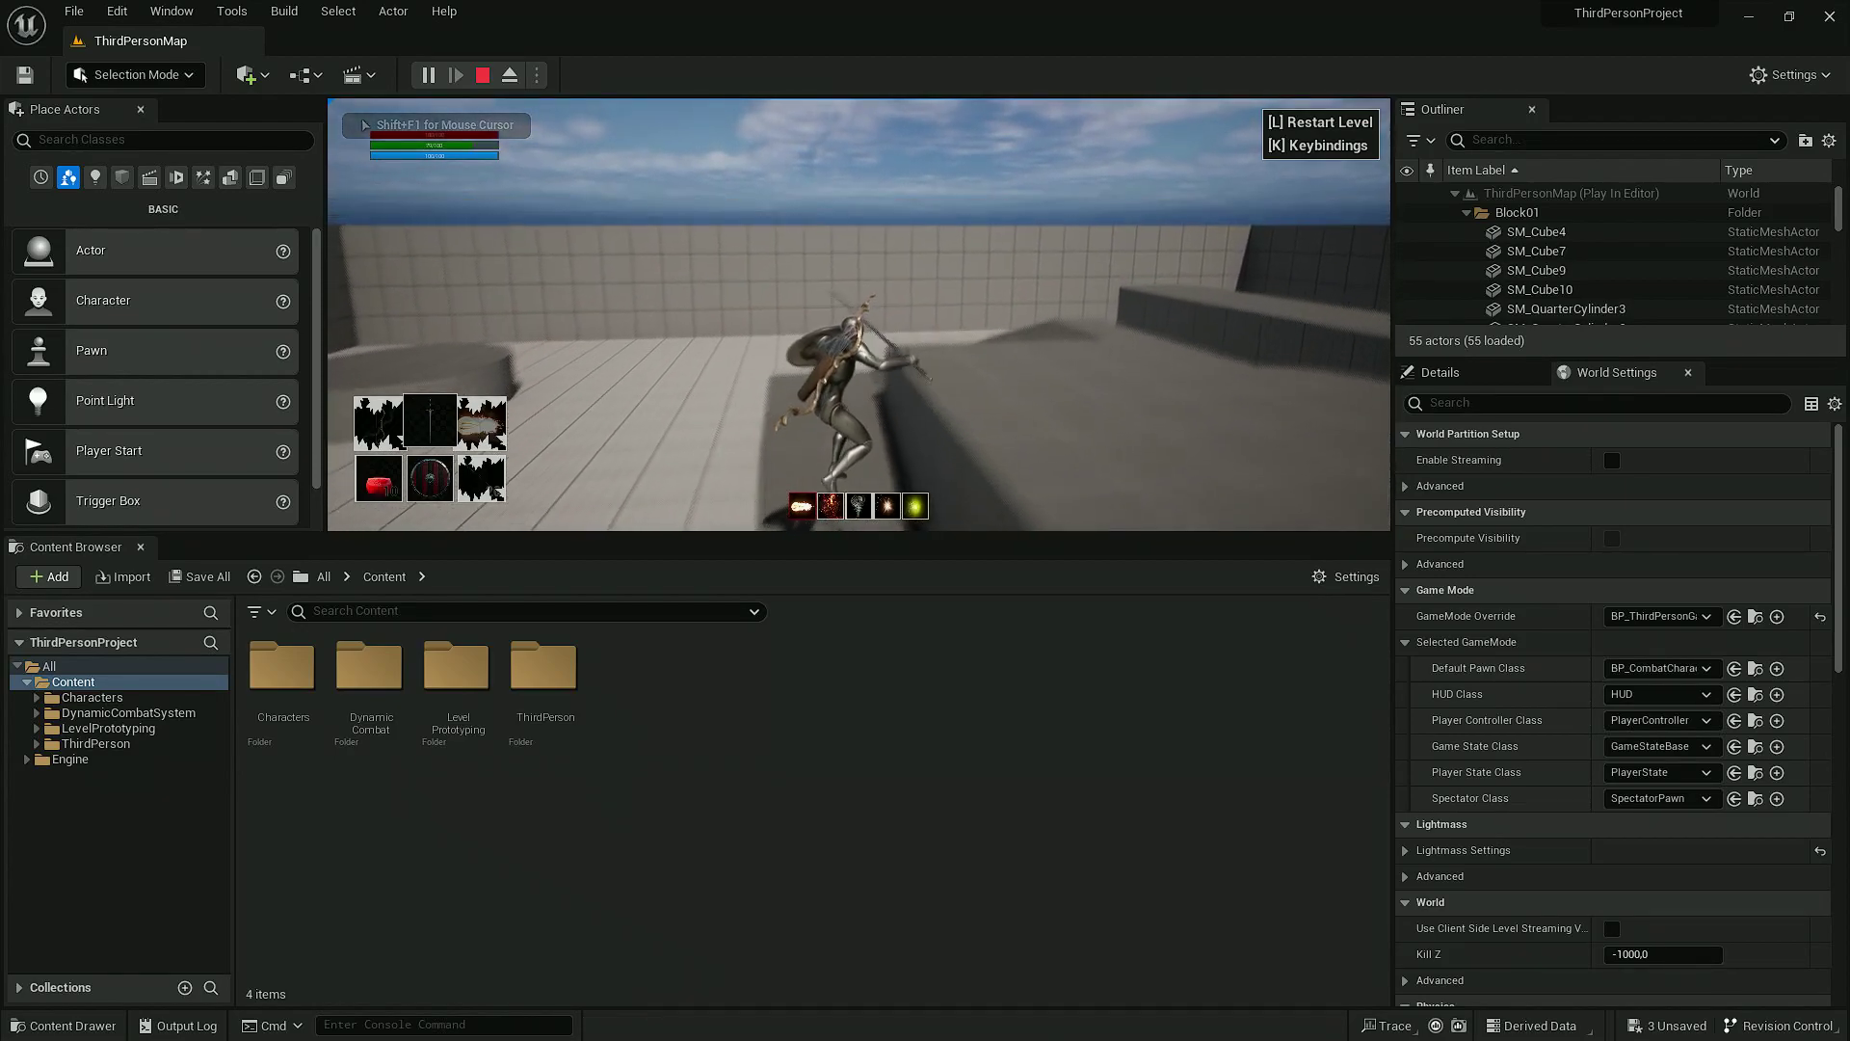
key(w)
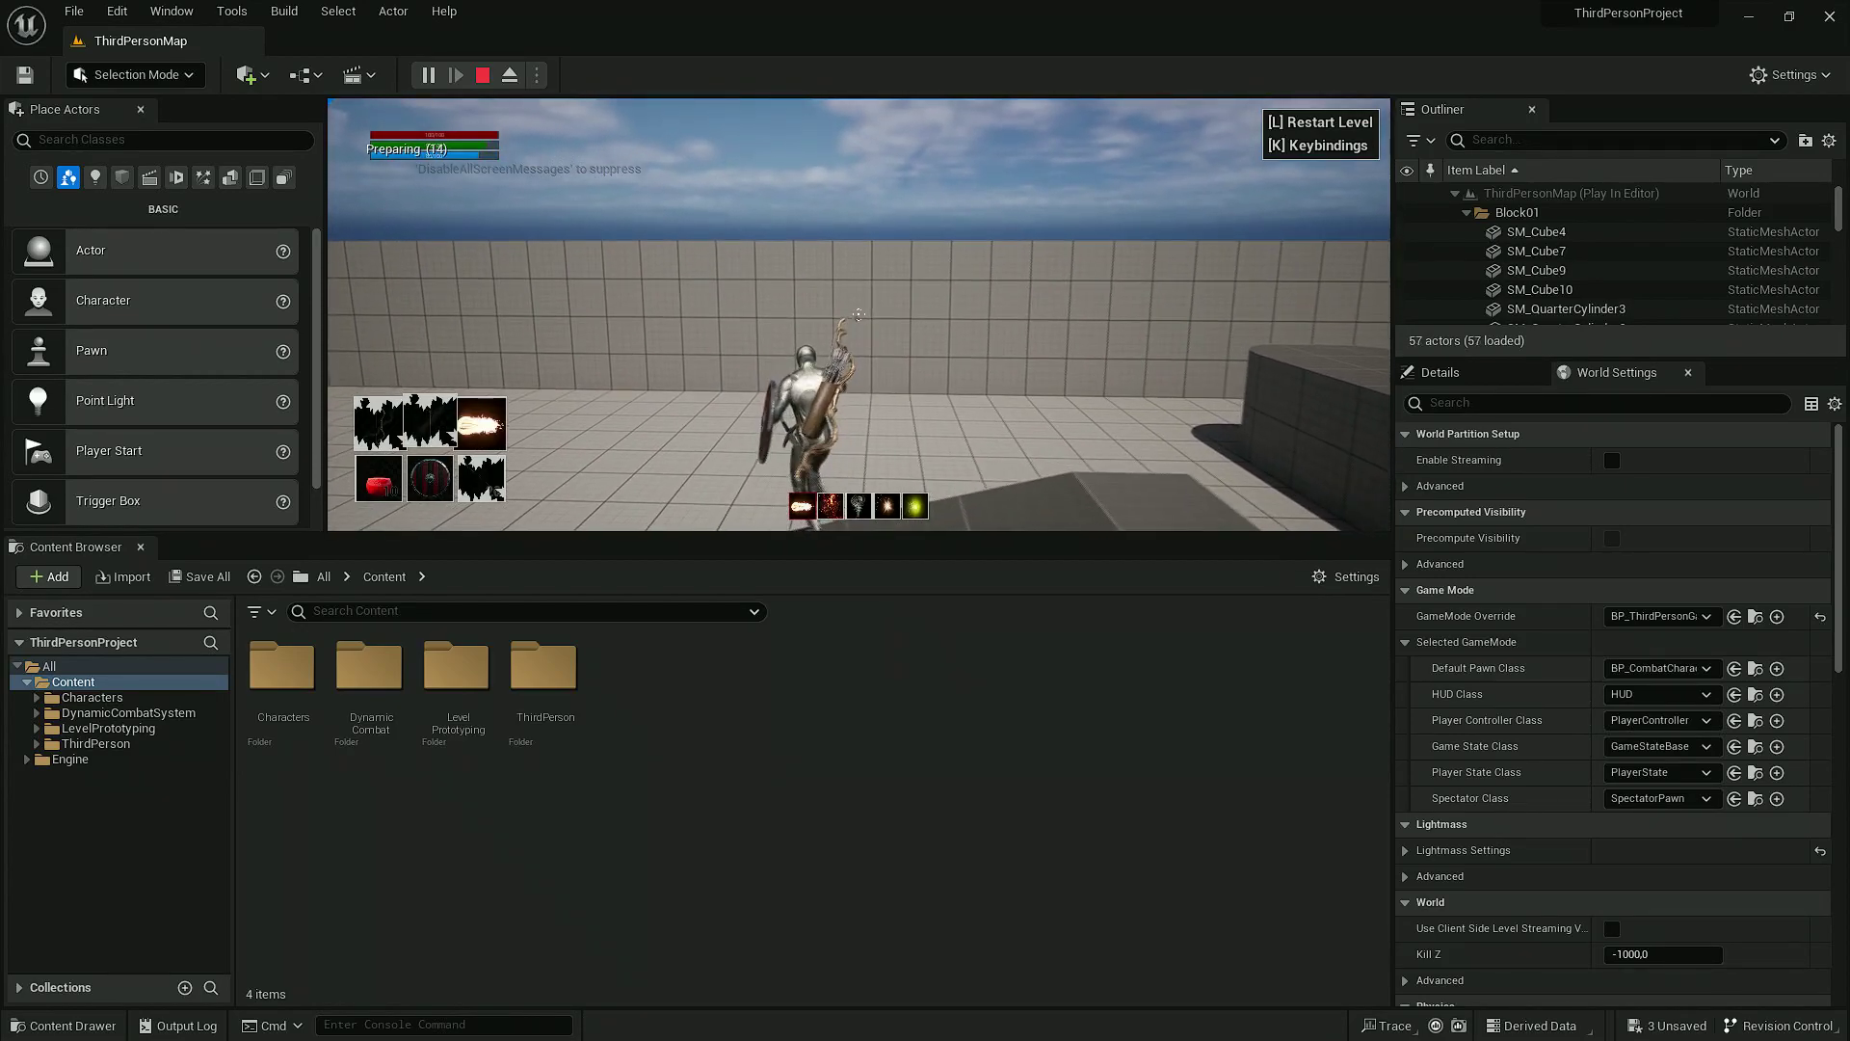
key(w)
click(859, 314)
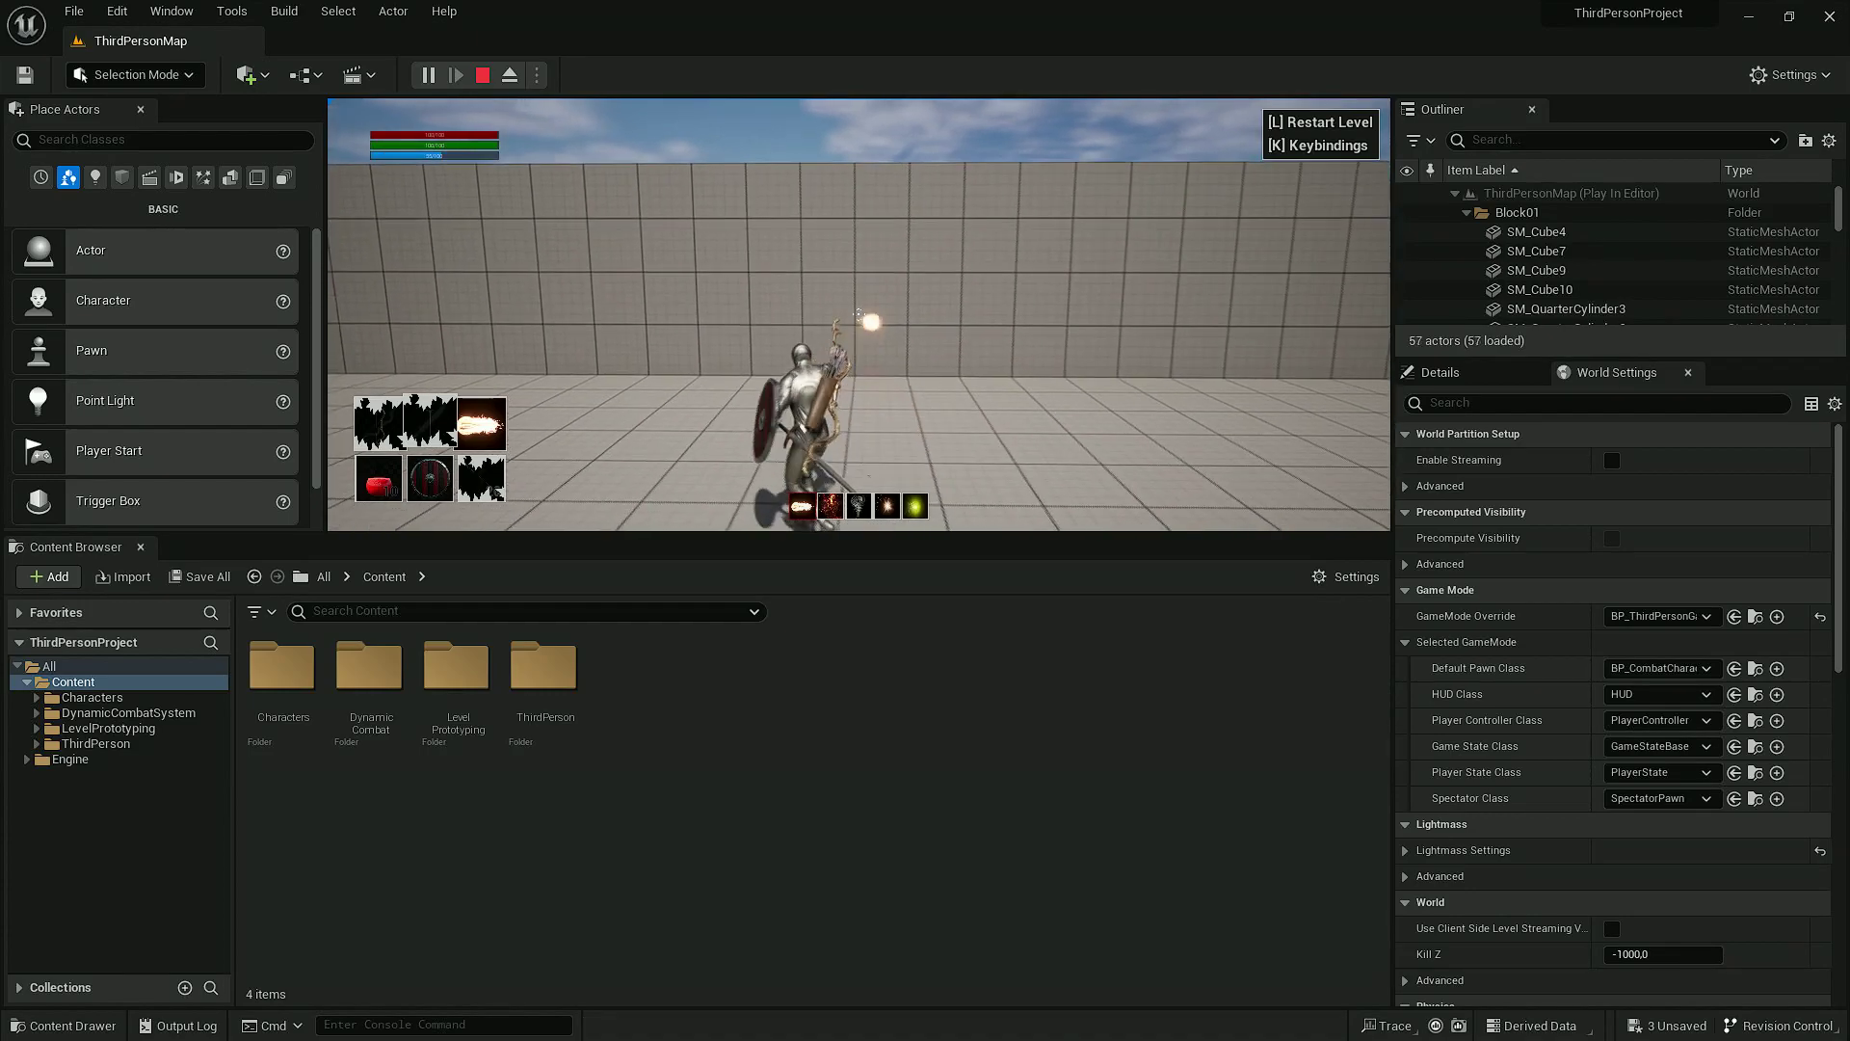
click(859, 314)
click(858, 314)
key(Escape)
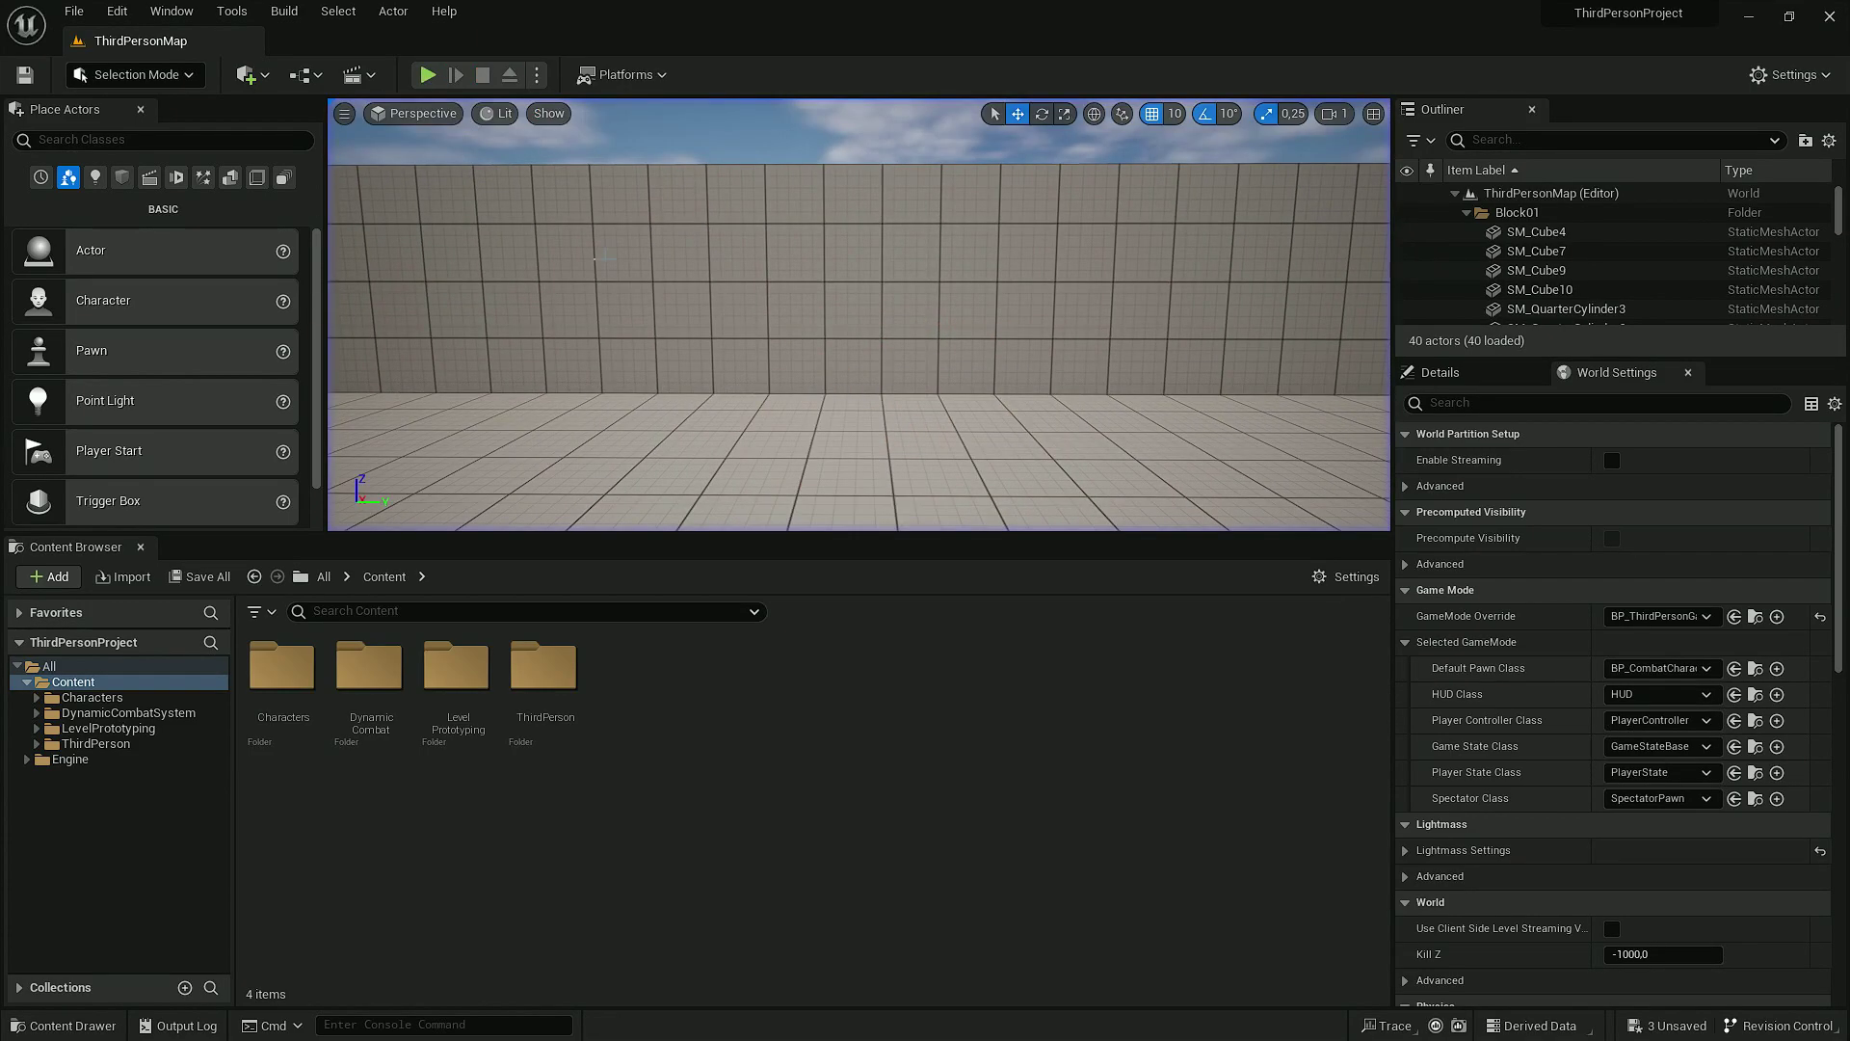
Step: Set the level's GameMode Override to DCSGameMode and open that game mode's blueprint
click(1643, 618)
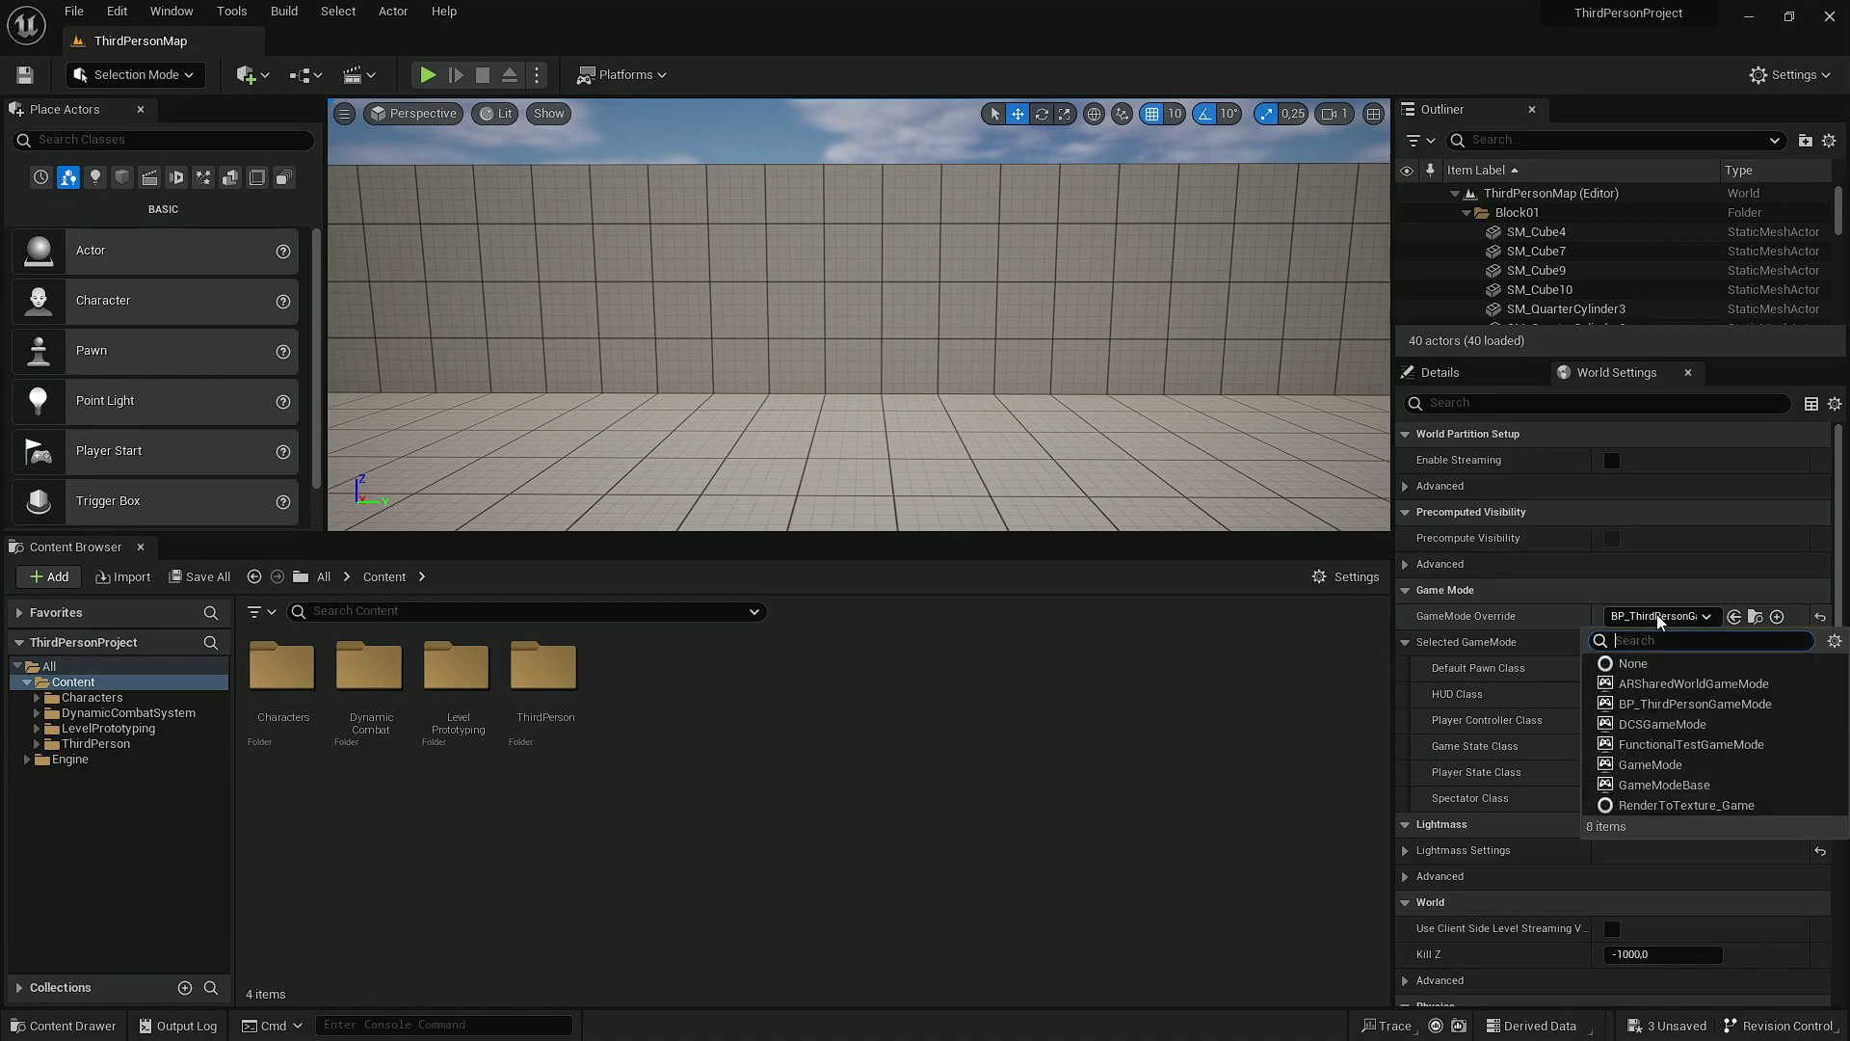
click(1658, 724)
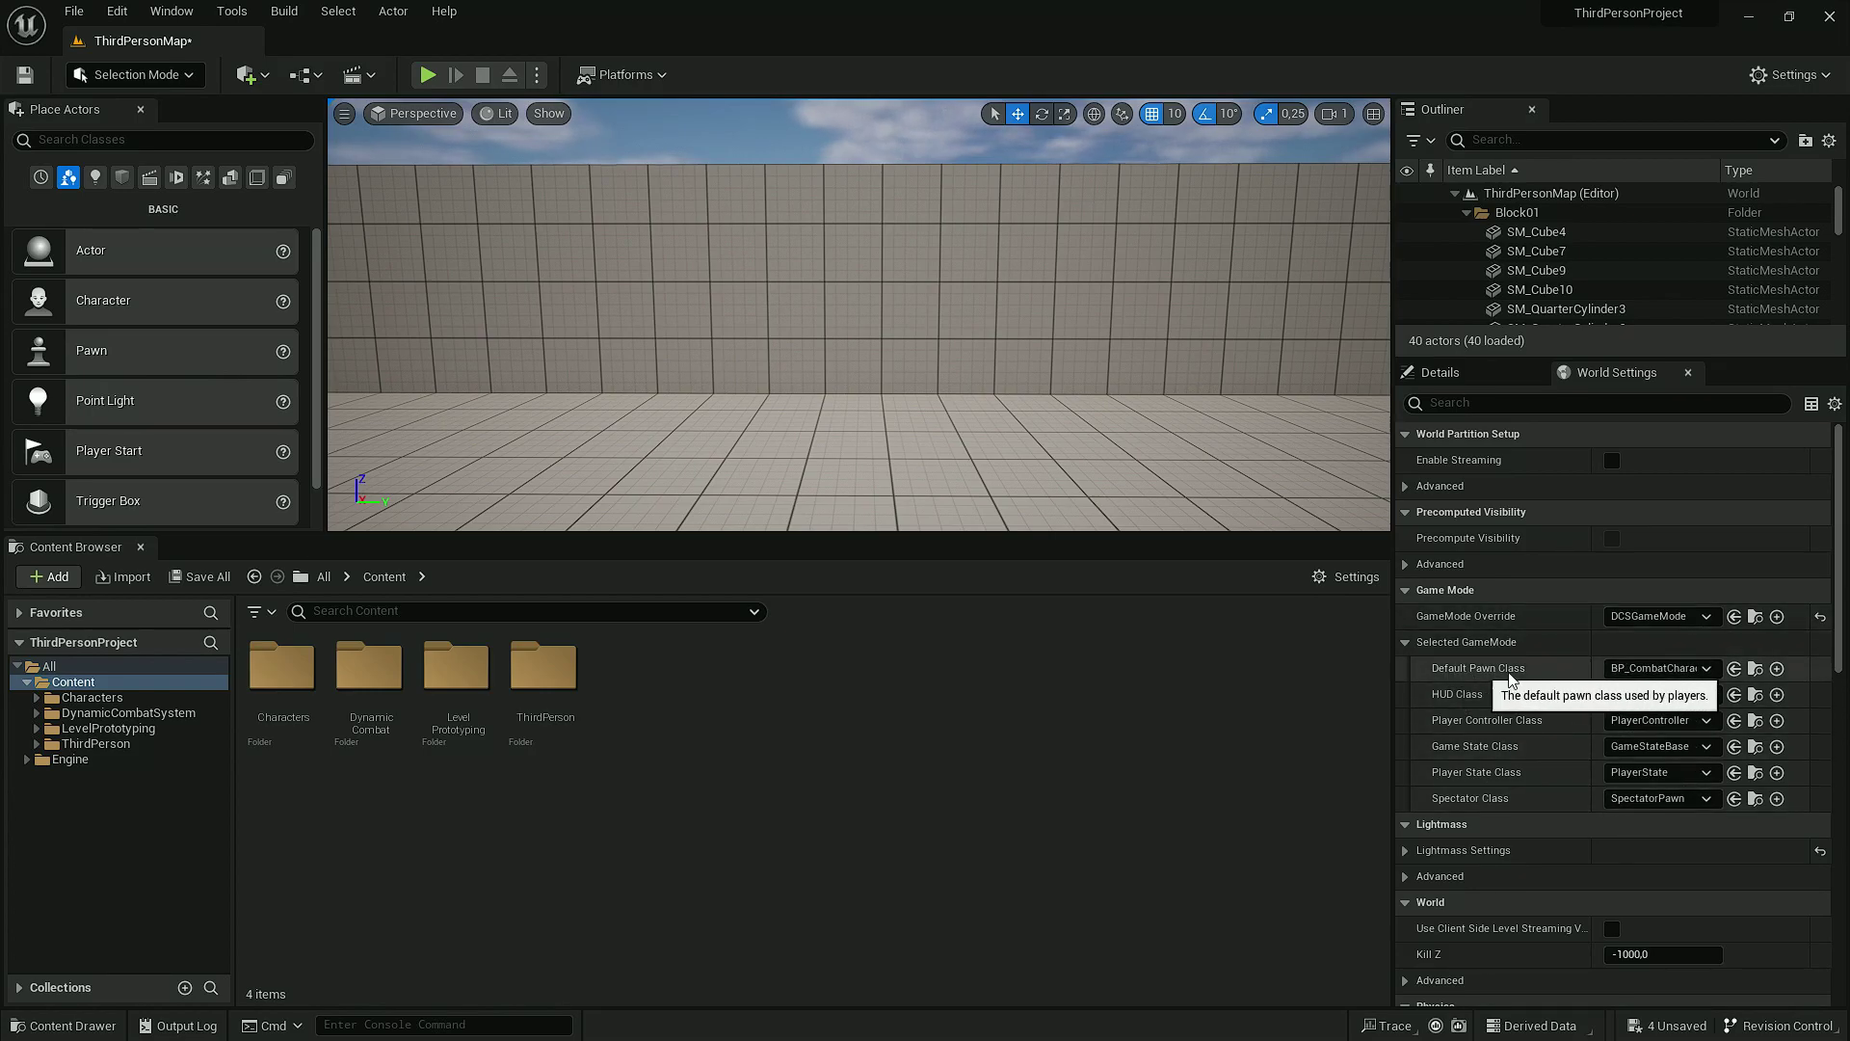
click(1755, 617)
double_click(893, 667)
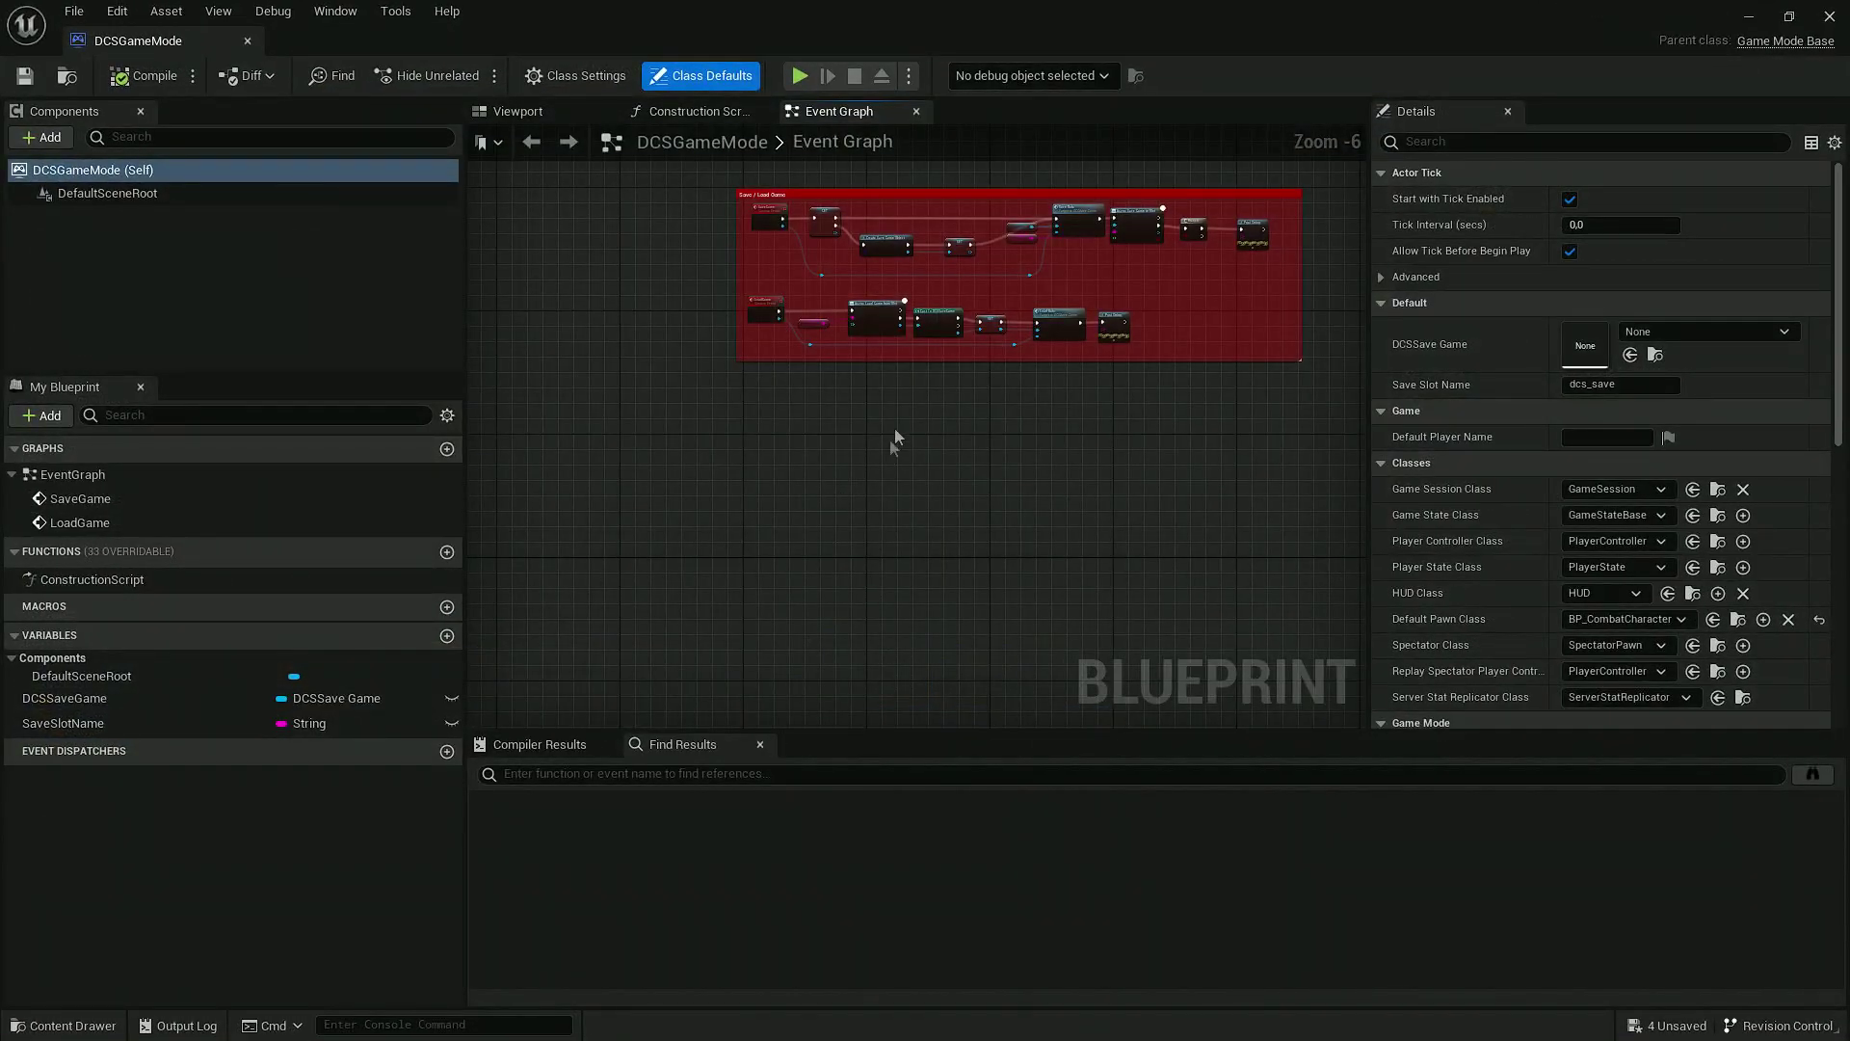
Step: Examine the Save / Load Game nodes in the DCSGameMode event graph
scroll(680, 387, up, 4)
scroll(784, 407, down, 2)
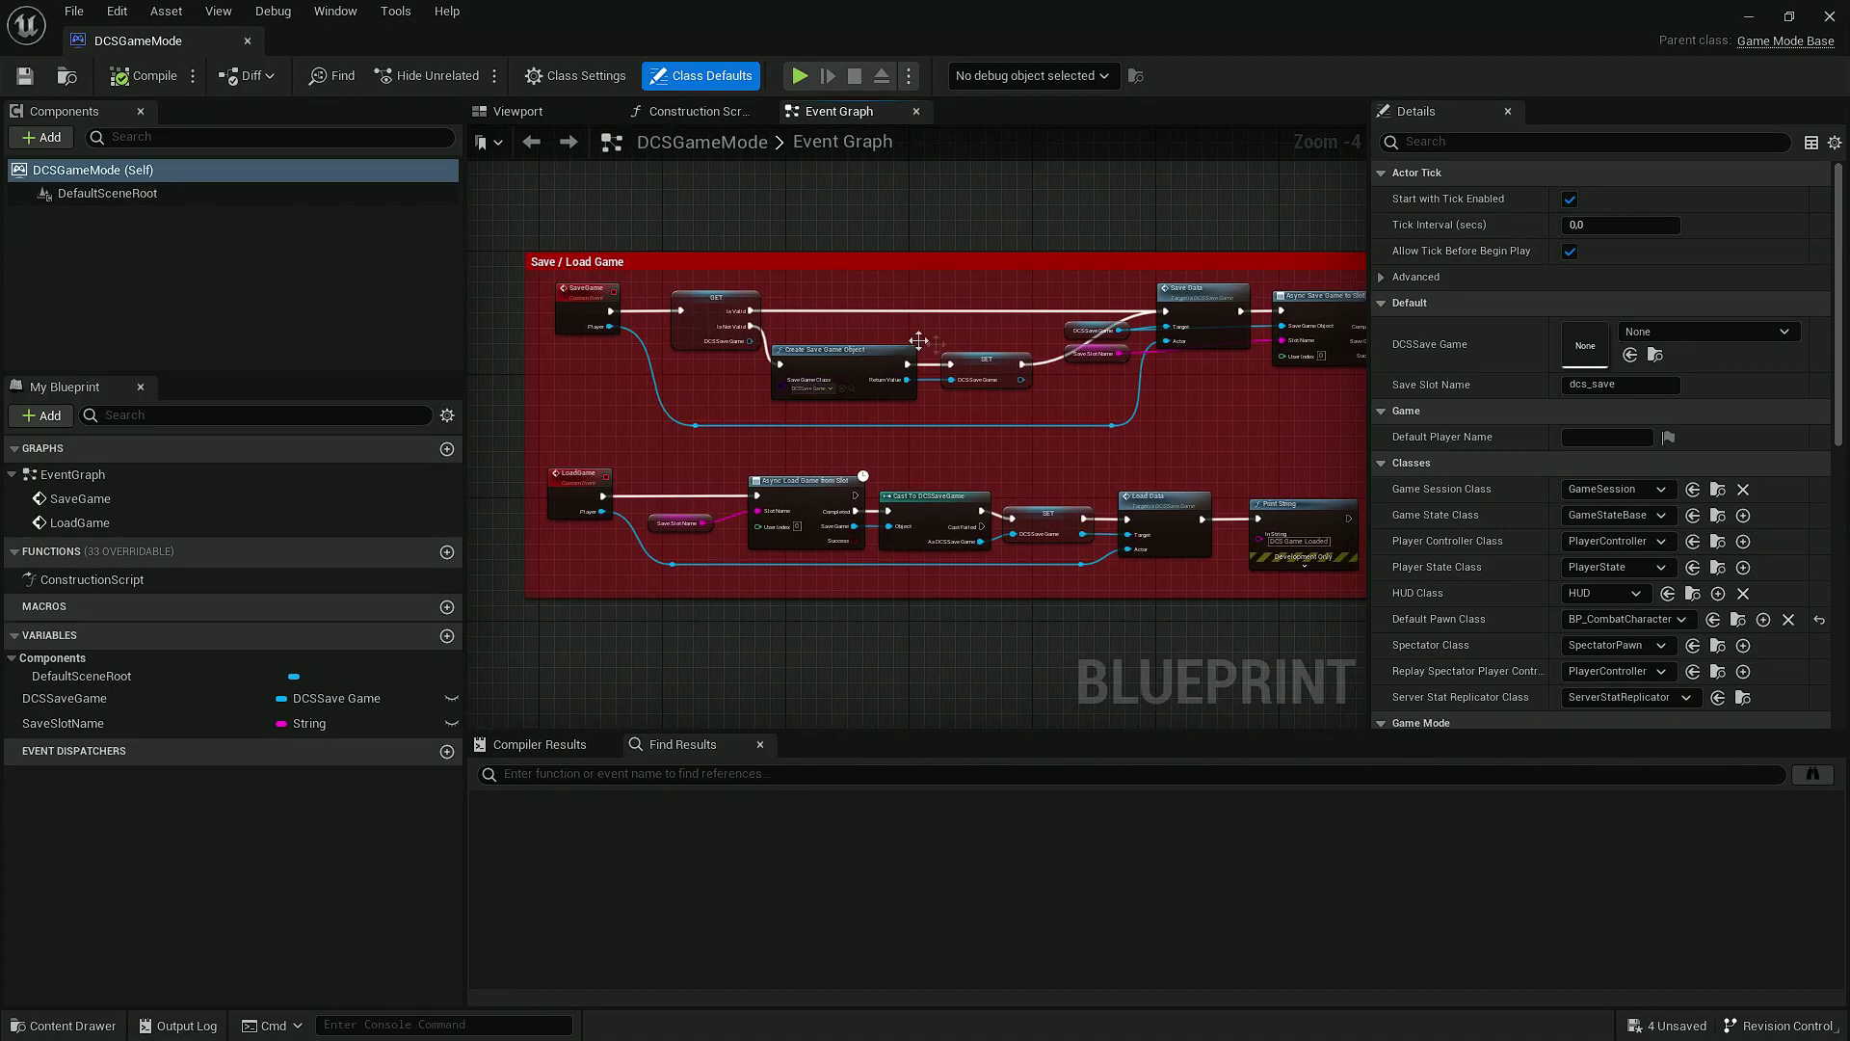
scroll(918, 340, down, 2)
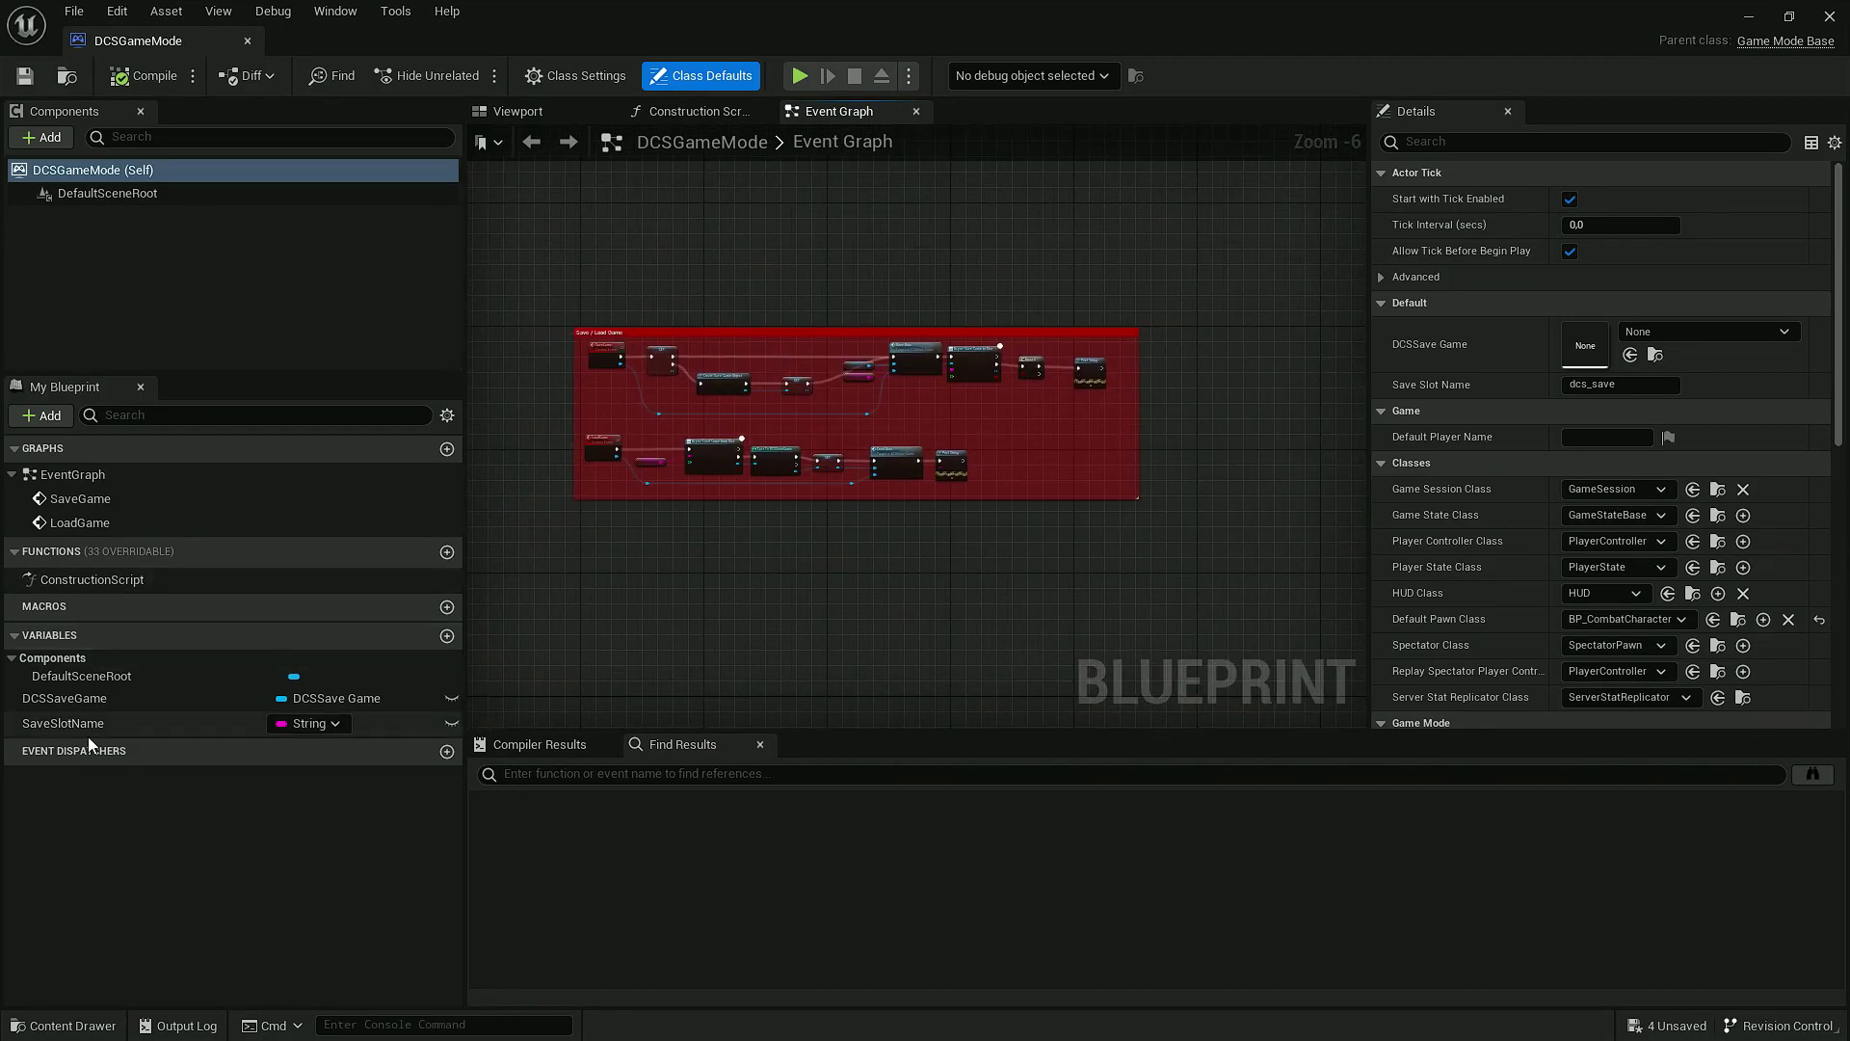
drag(549, 321, 1185, 542)
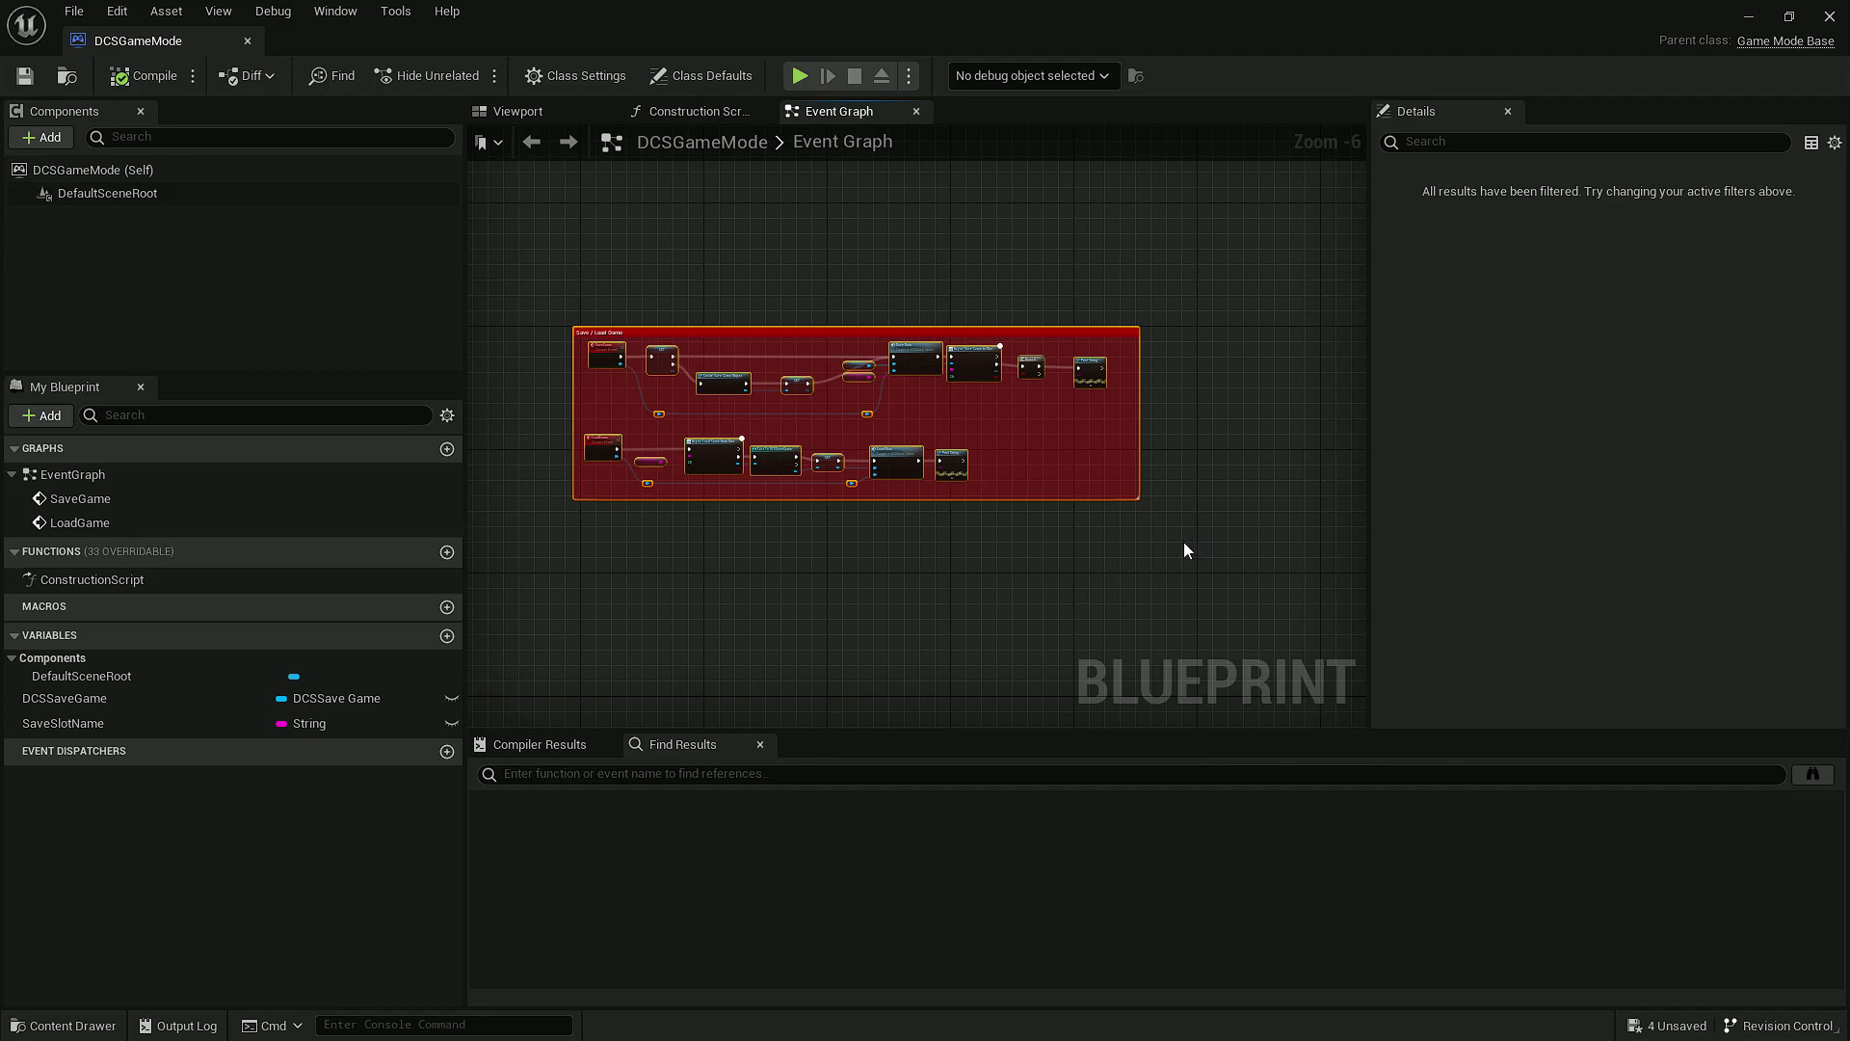
click(860, 291)
right_drag(796, 287, 825, 258)
scroll(823, 303, up, 1)
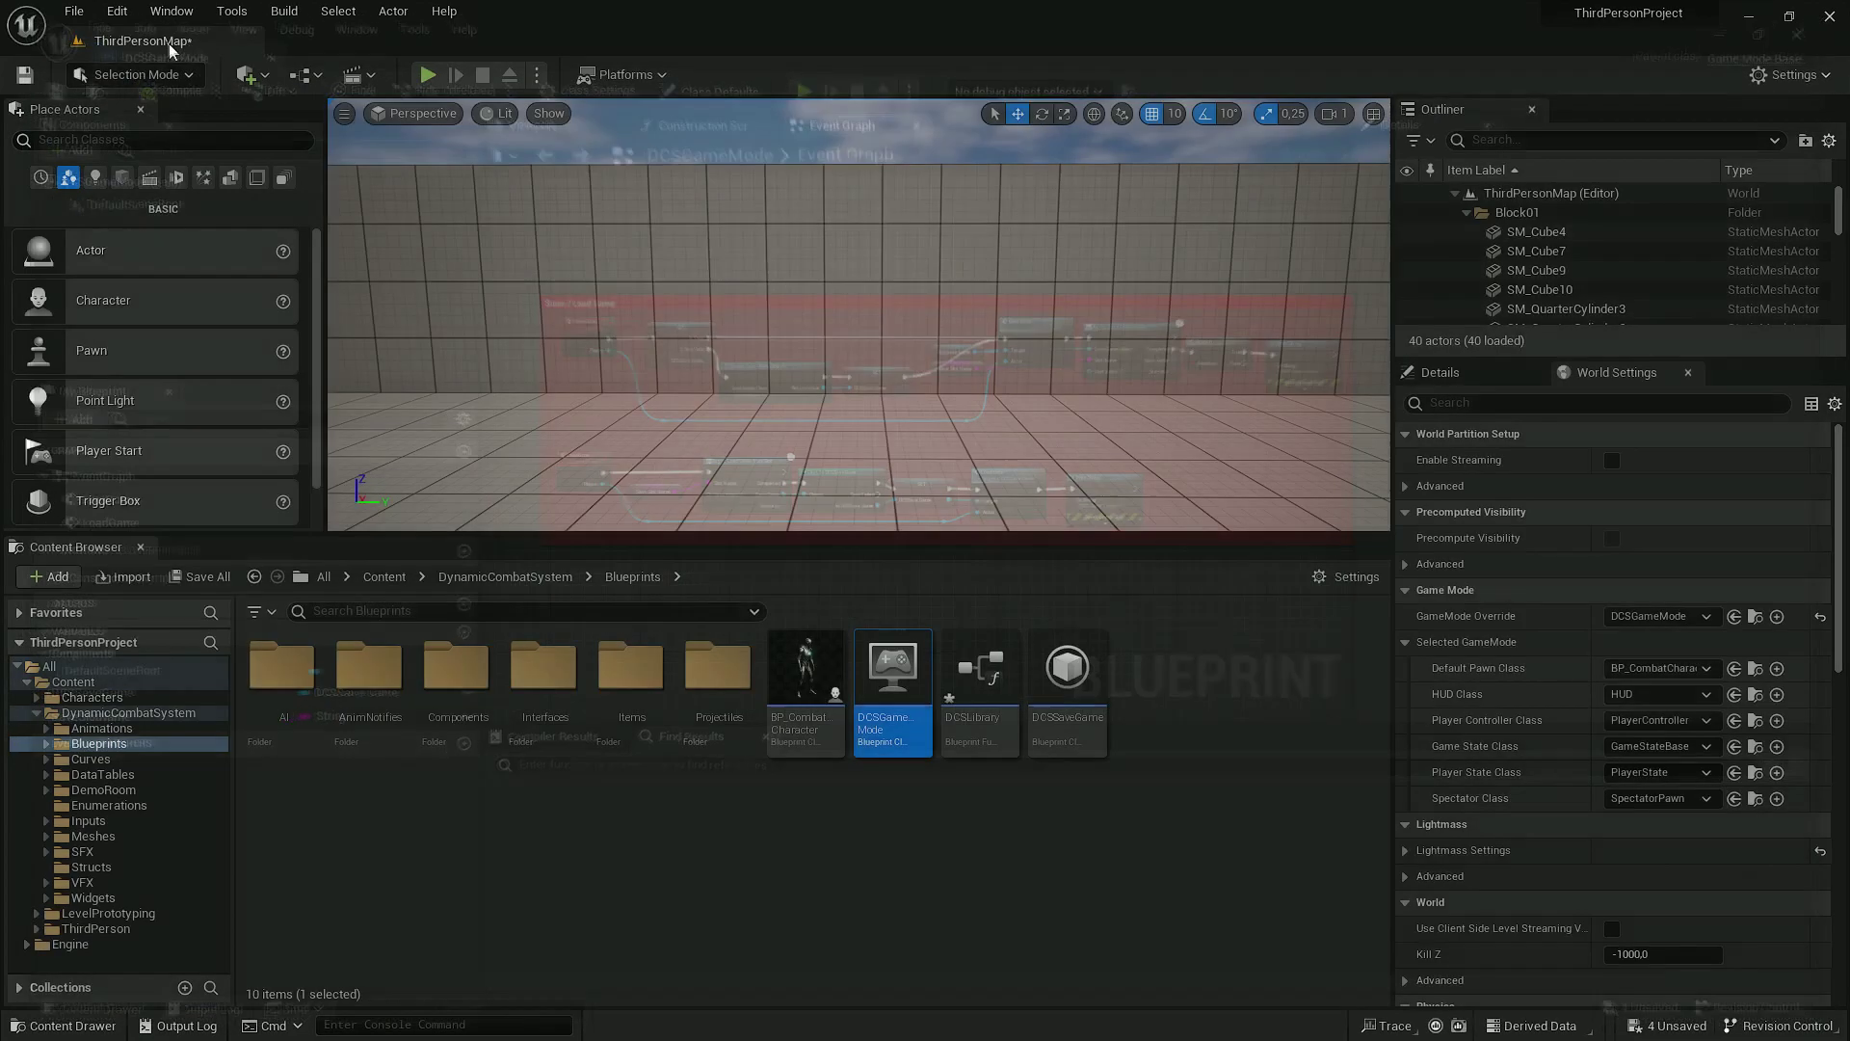
Step: Return to ThirdPersonMap, find "navmesh" among the placeable actors and place a Nav Mesh Bounds Volume on the arena floor
right_drag(858, 318, 915, 390)
click(158, 141)
text(n)
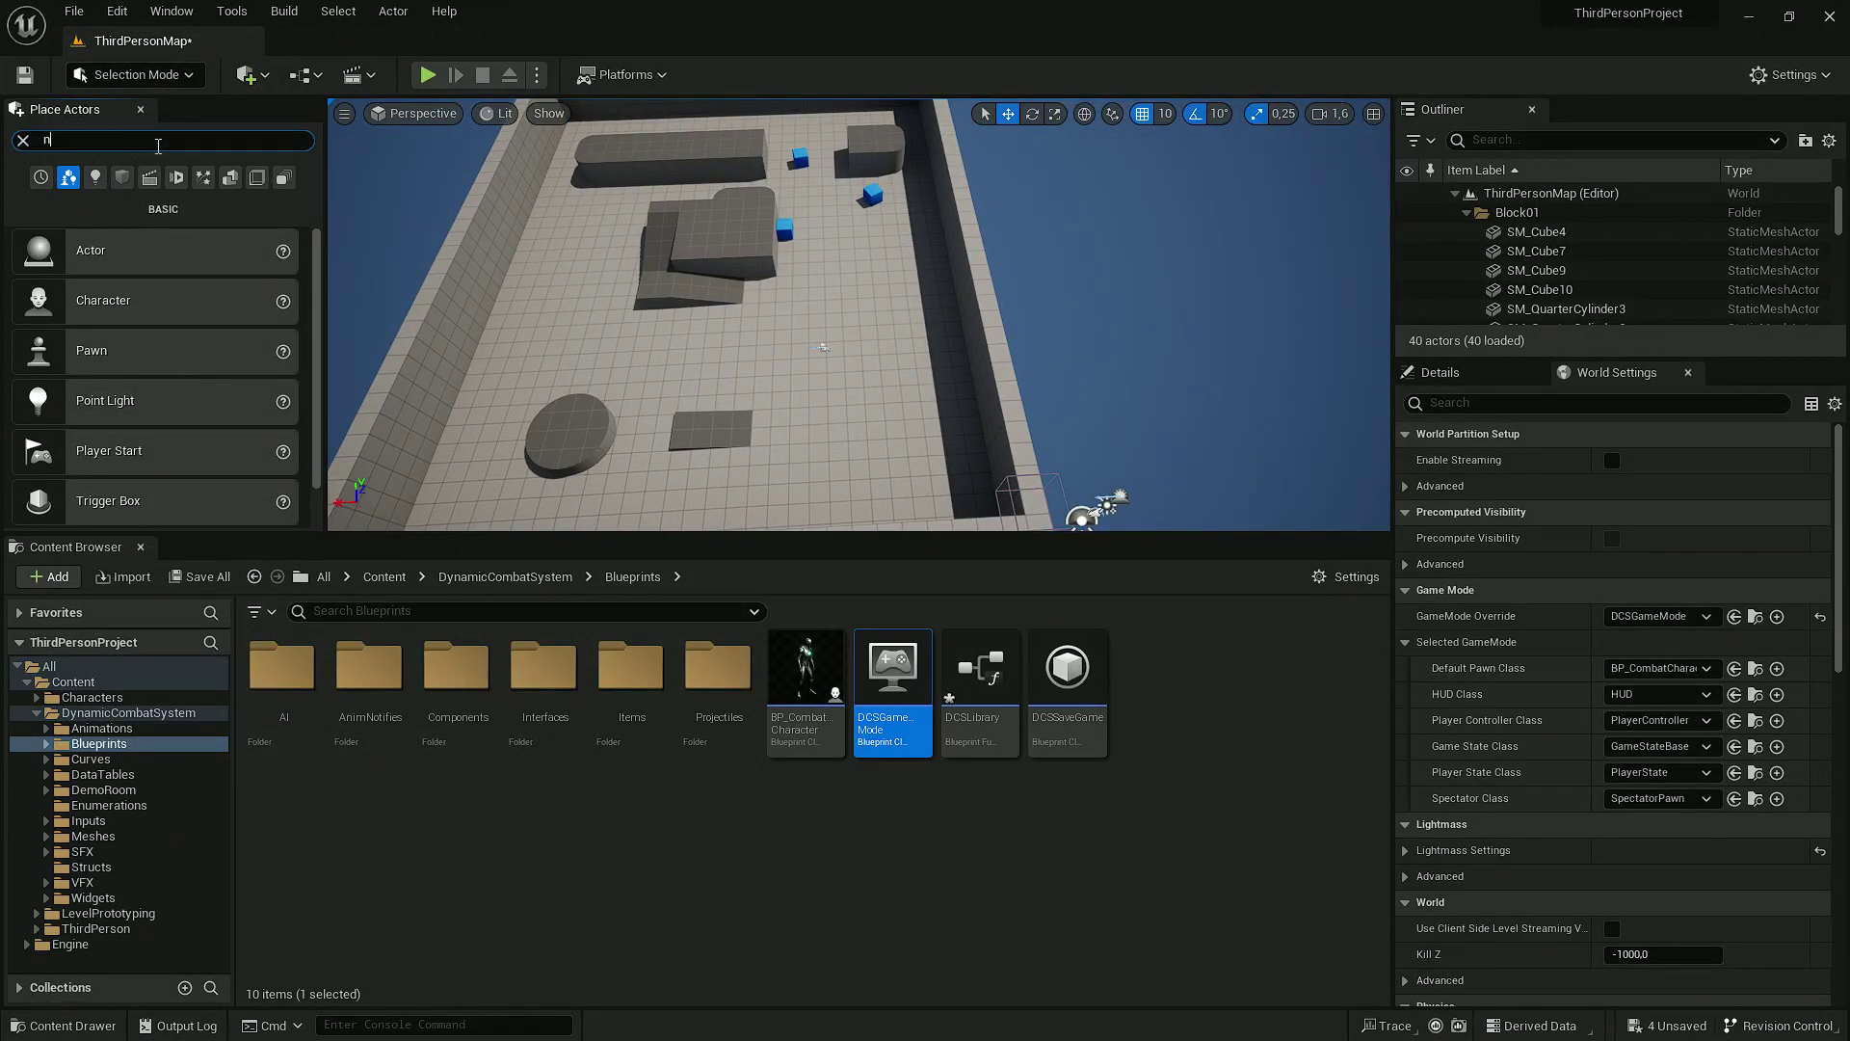
text(avmesh)
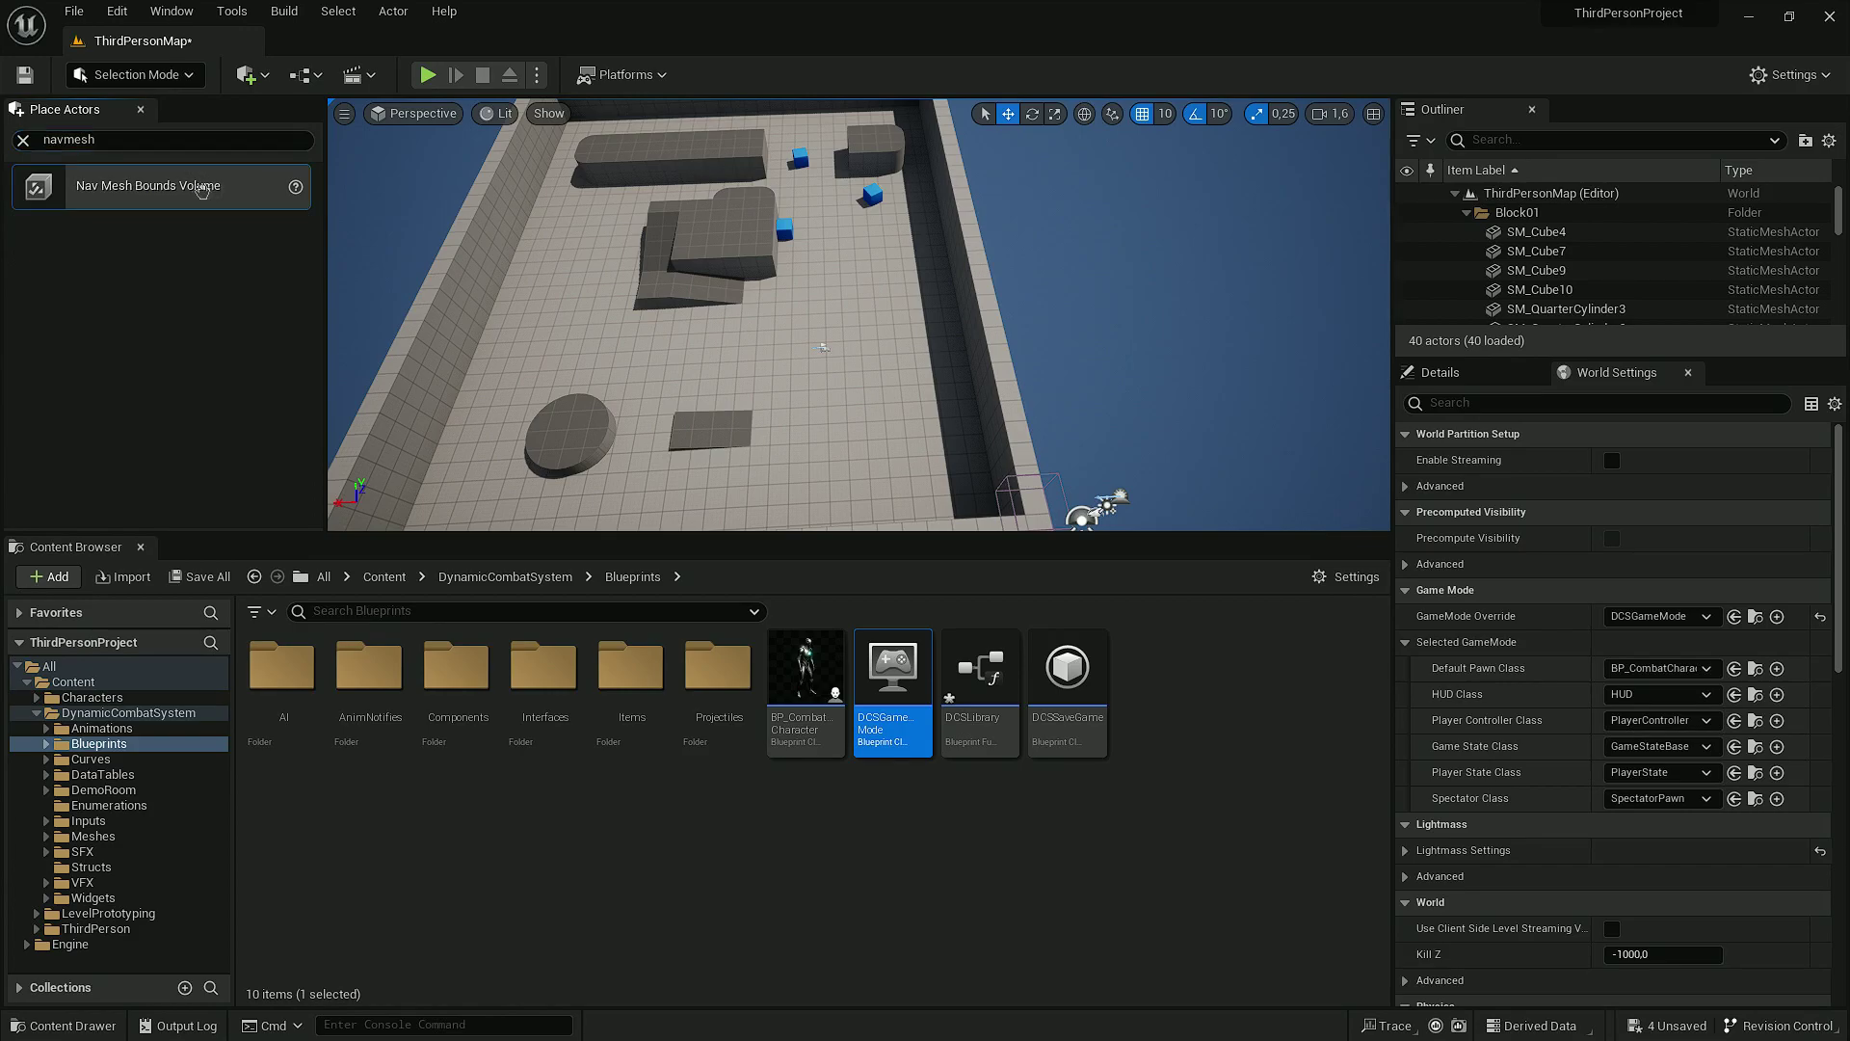
drag(145, 186, 532, 282)
drag(688, 345, 674, 337)
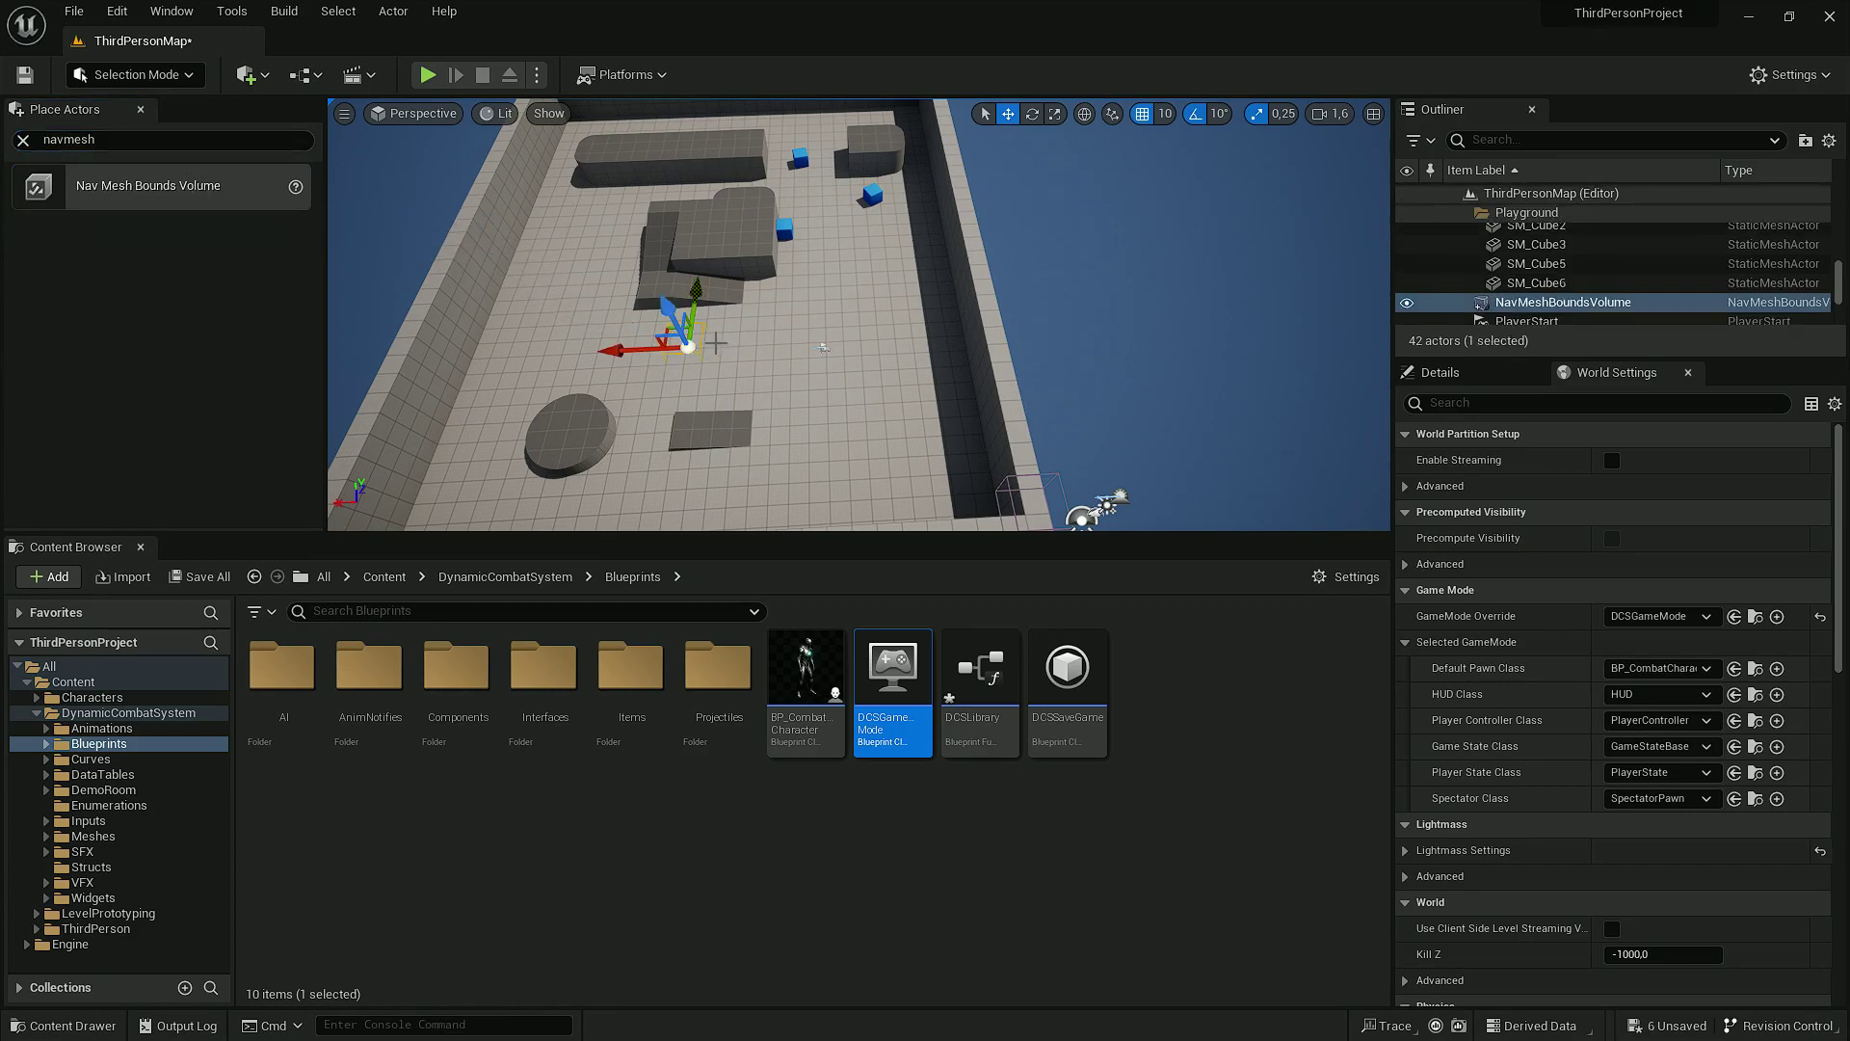
Step: Scale the Nav Mesh Bounds Volume up until it encloses the whole walled arena
key(r)
right_drag(603, 241, 867, 253)
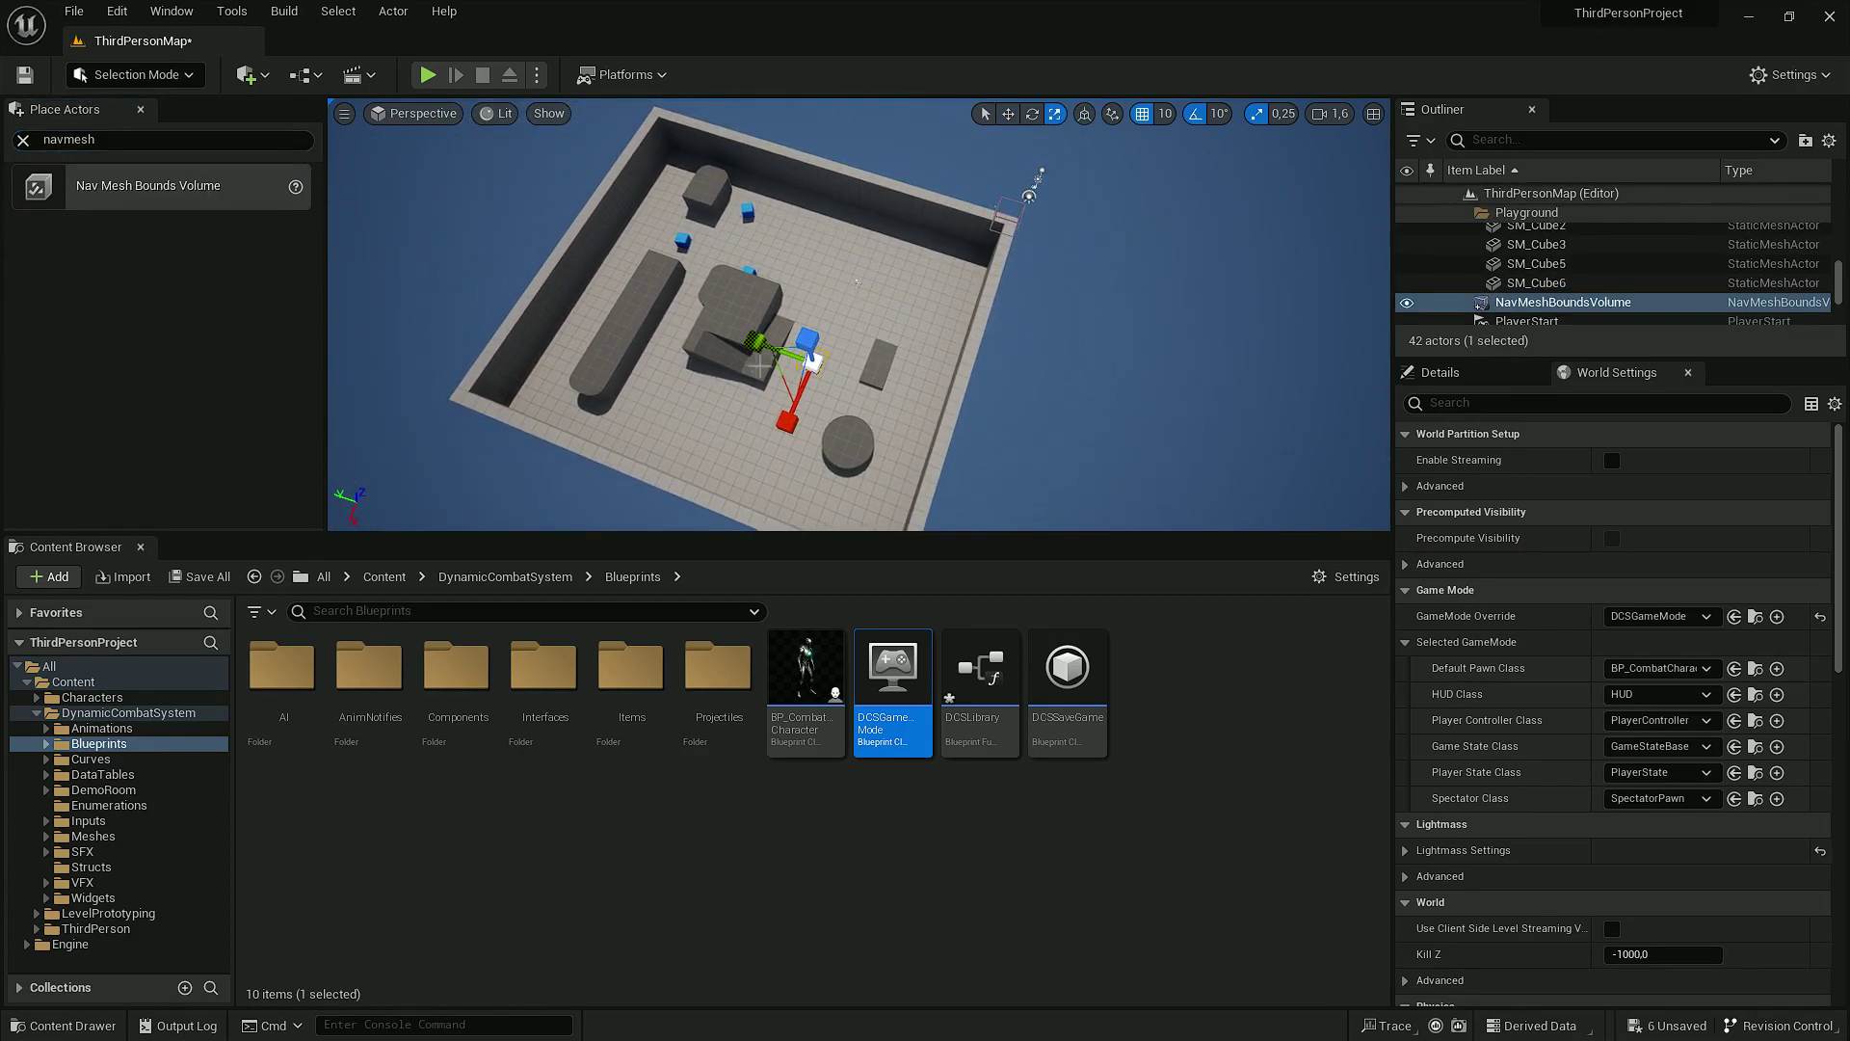
drag(784, 373, 750, 231)
key(w)
key(r)
right_drag(751, 231, 751, 214)
right_drag(914, 290, 747, 268)
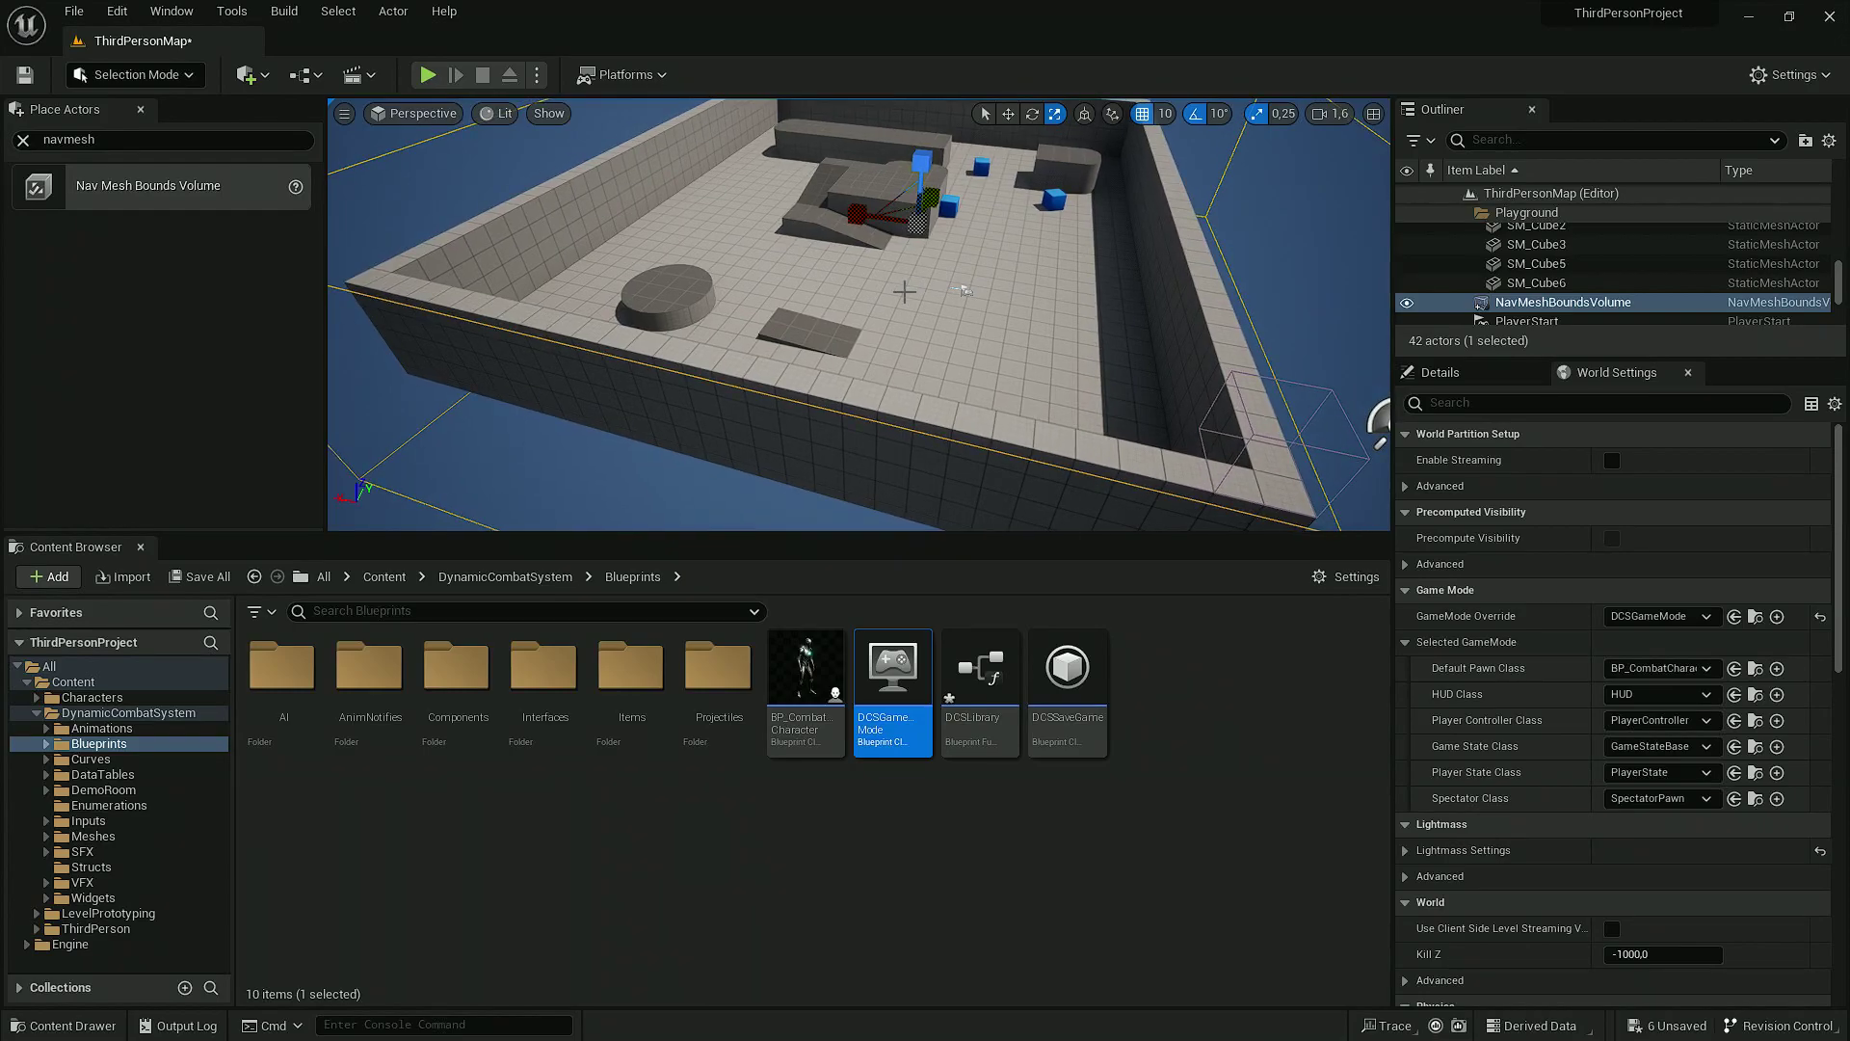
Step: Show the navigation mesh to check its coverage of the arena floor, then hide it again
alt+drag(963, 289, 906, 476)
key(p)
right_drag(1090, 169, 925, 193)
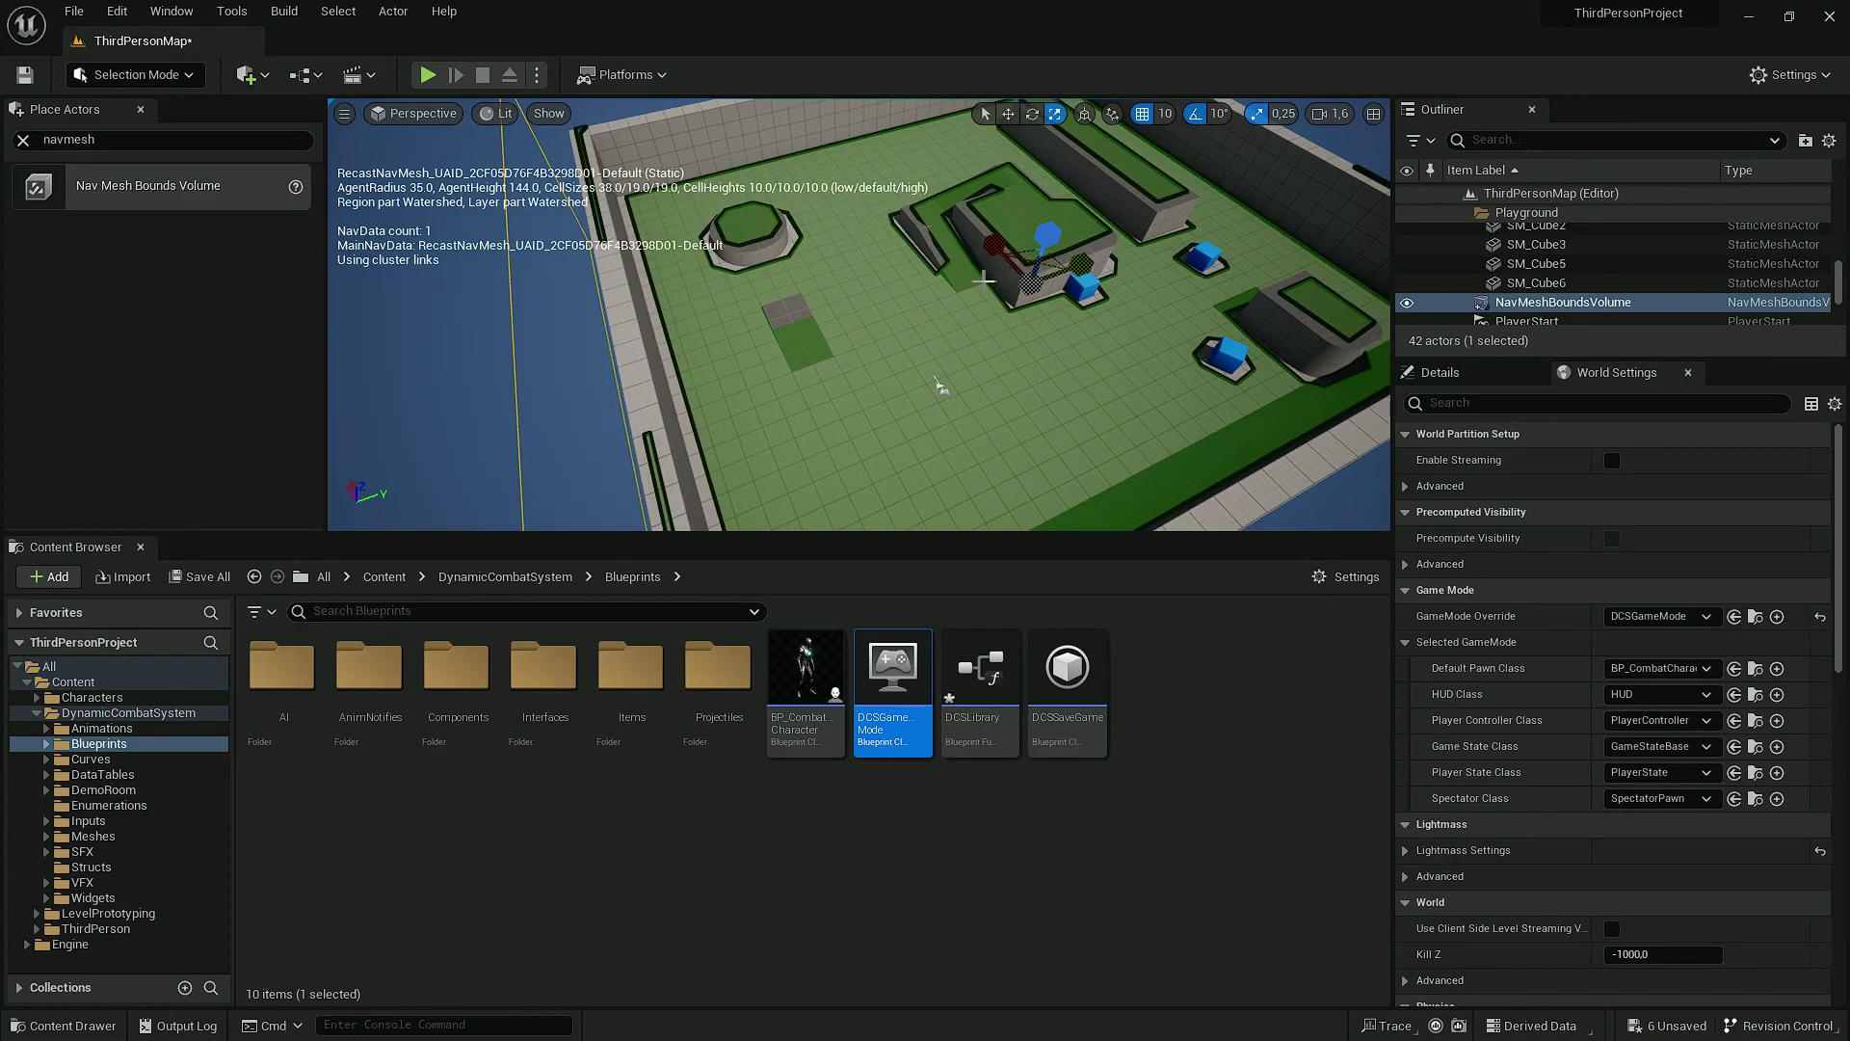
key(p)
Step: Search the DynamicCombatSystem folder for "warr" and place BP_WarriorAI on the arena floor
click(128, 712)
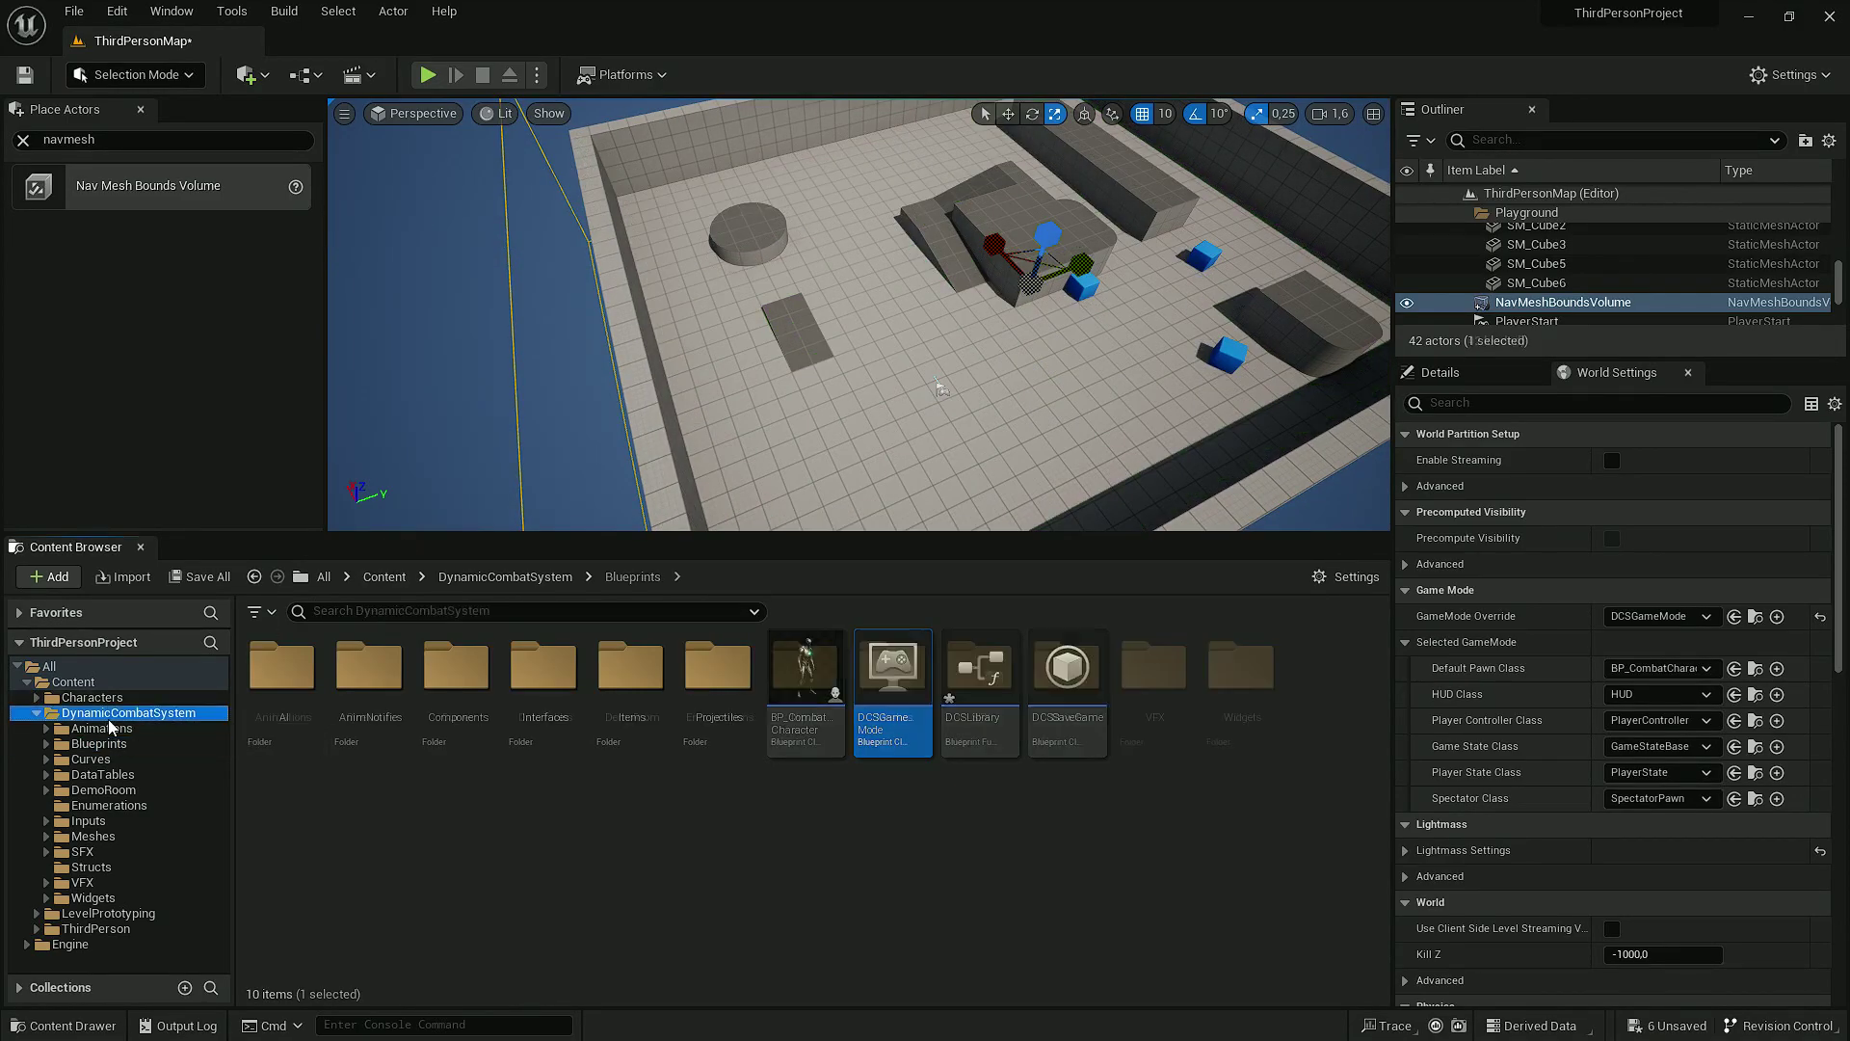
click(390, 610)
drag(292, 689, 483, 586)
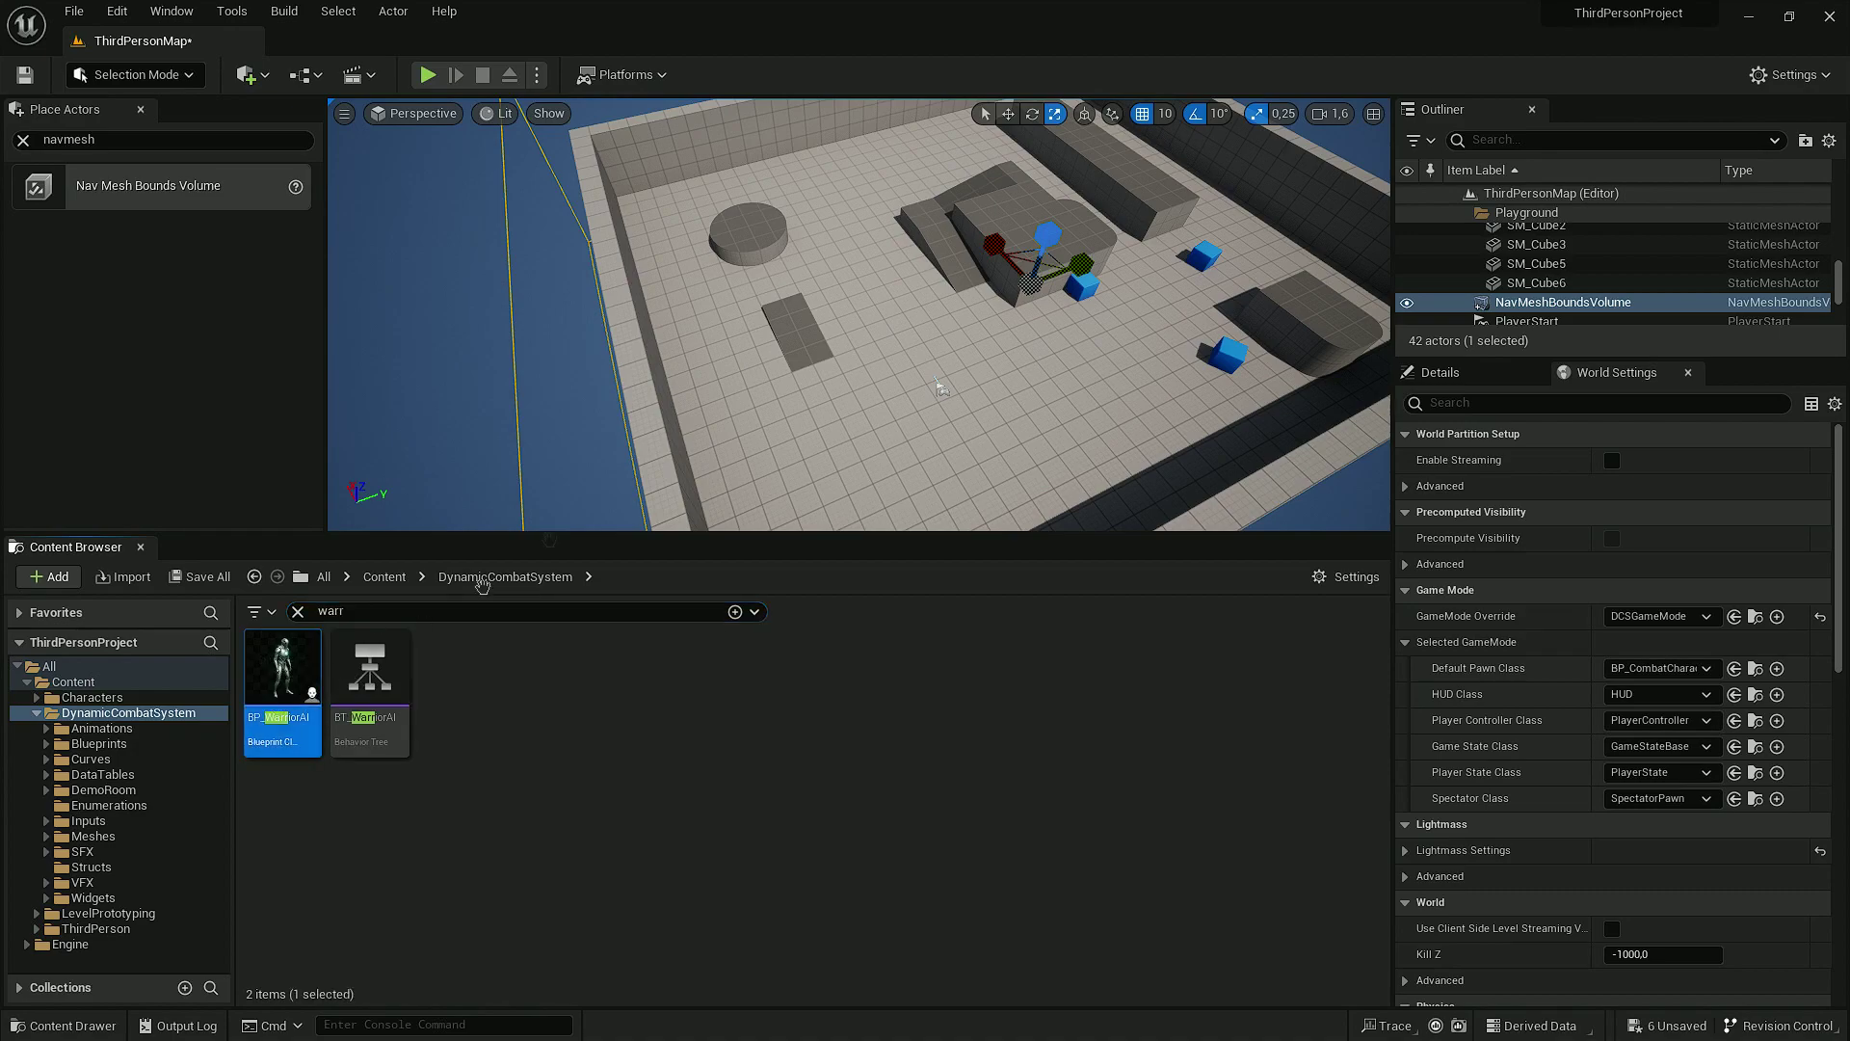
drag(837, 281, 832, 276)
Step: Play-test the level full screen by moving the combat character around the arena and fighting the warrior AI with the sword
click(428, 75)
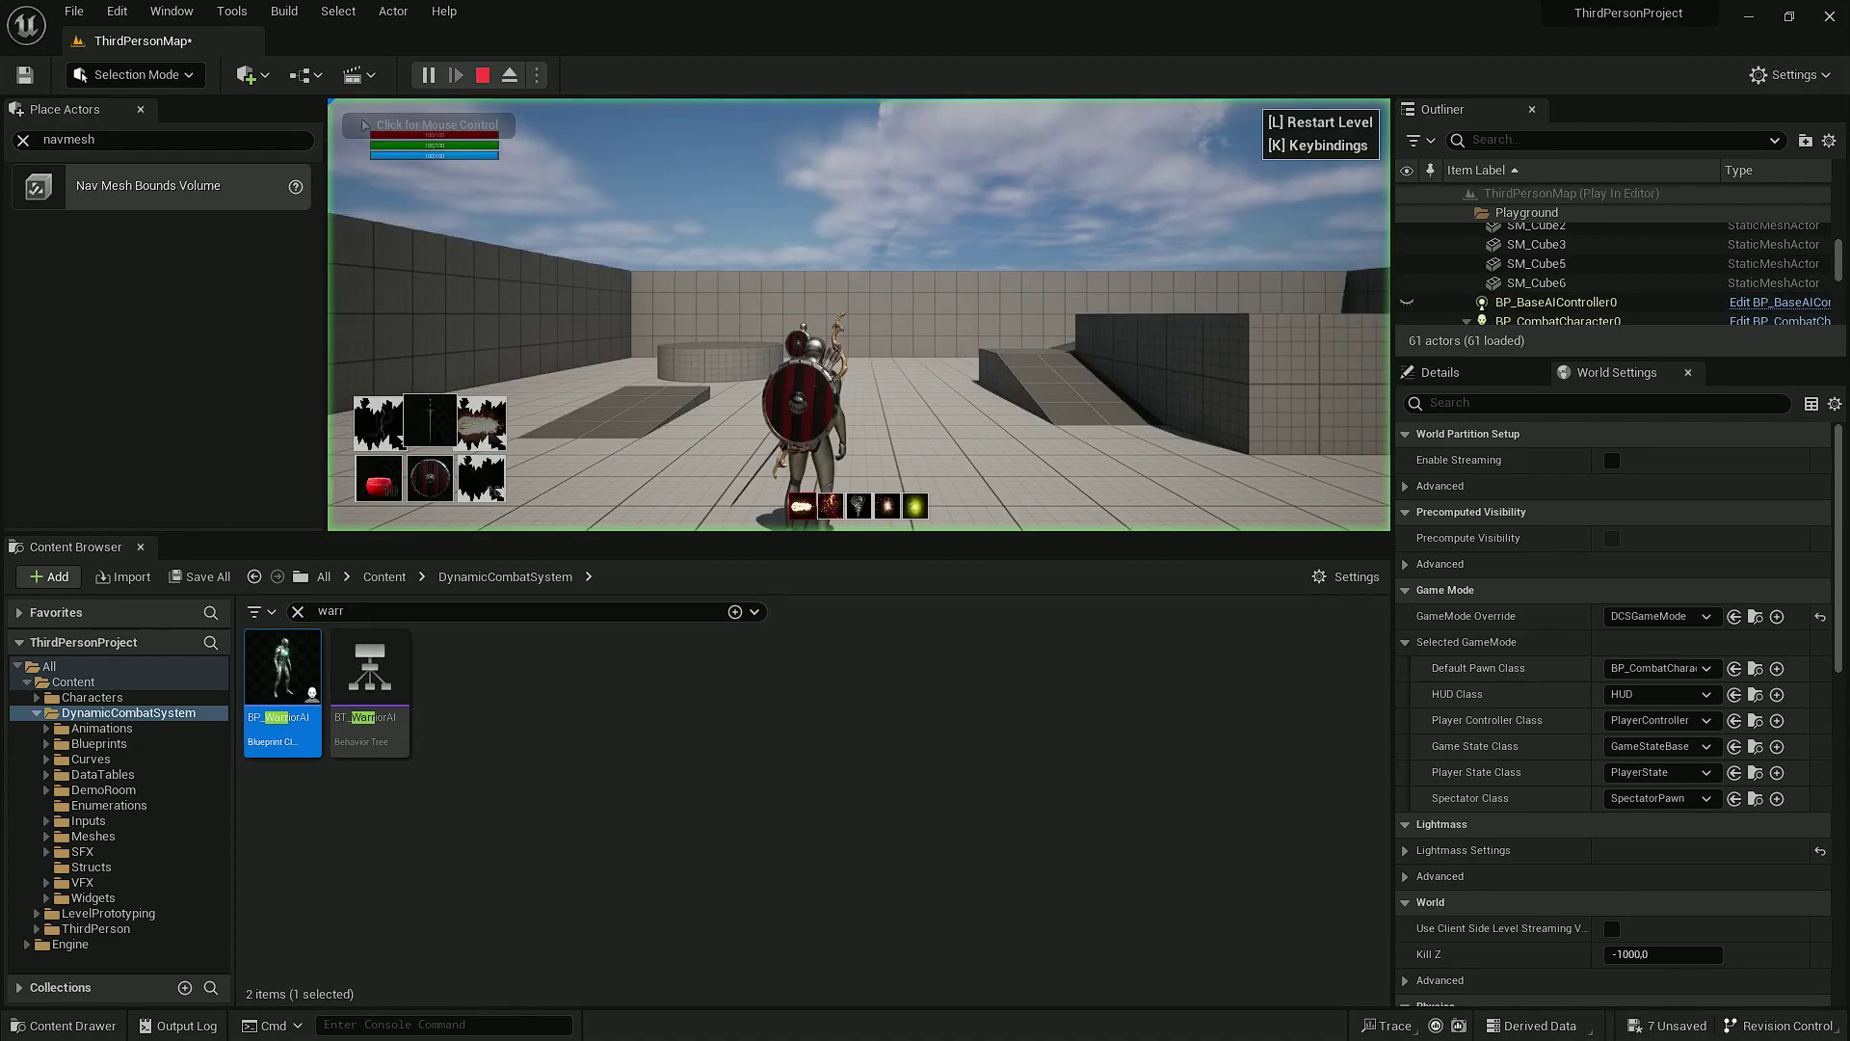
key(F11)
key(w)
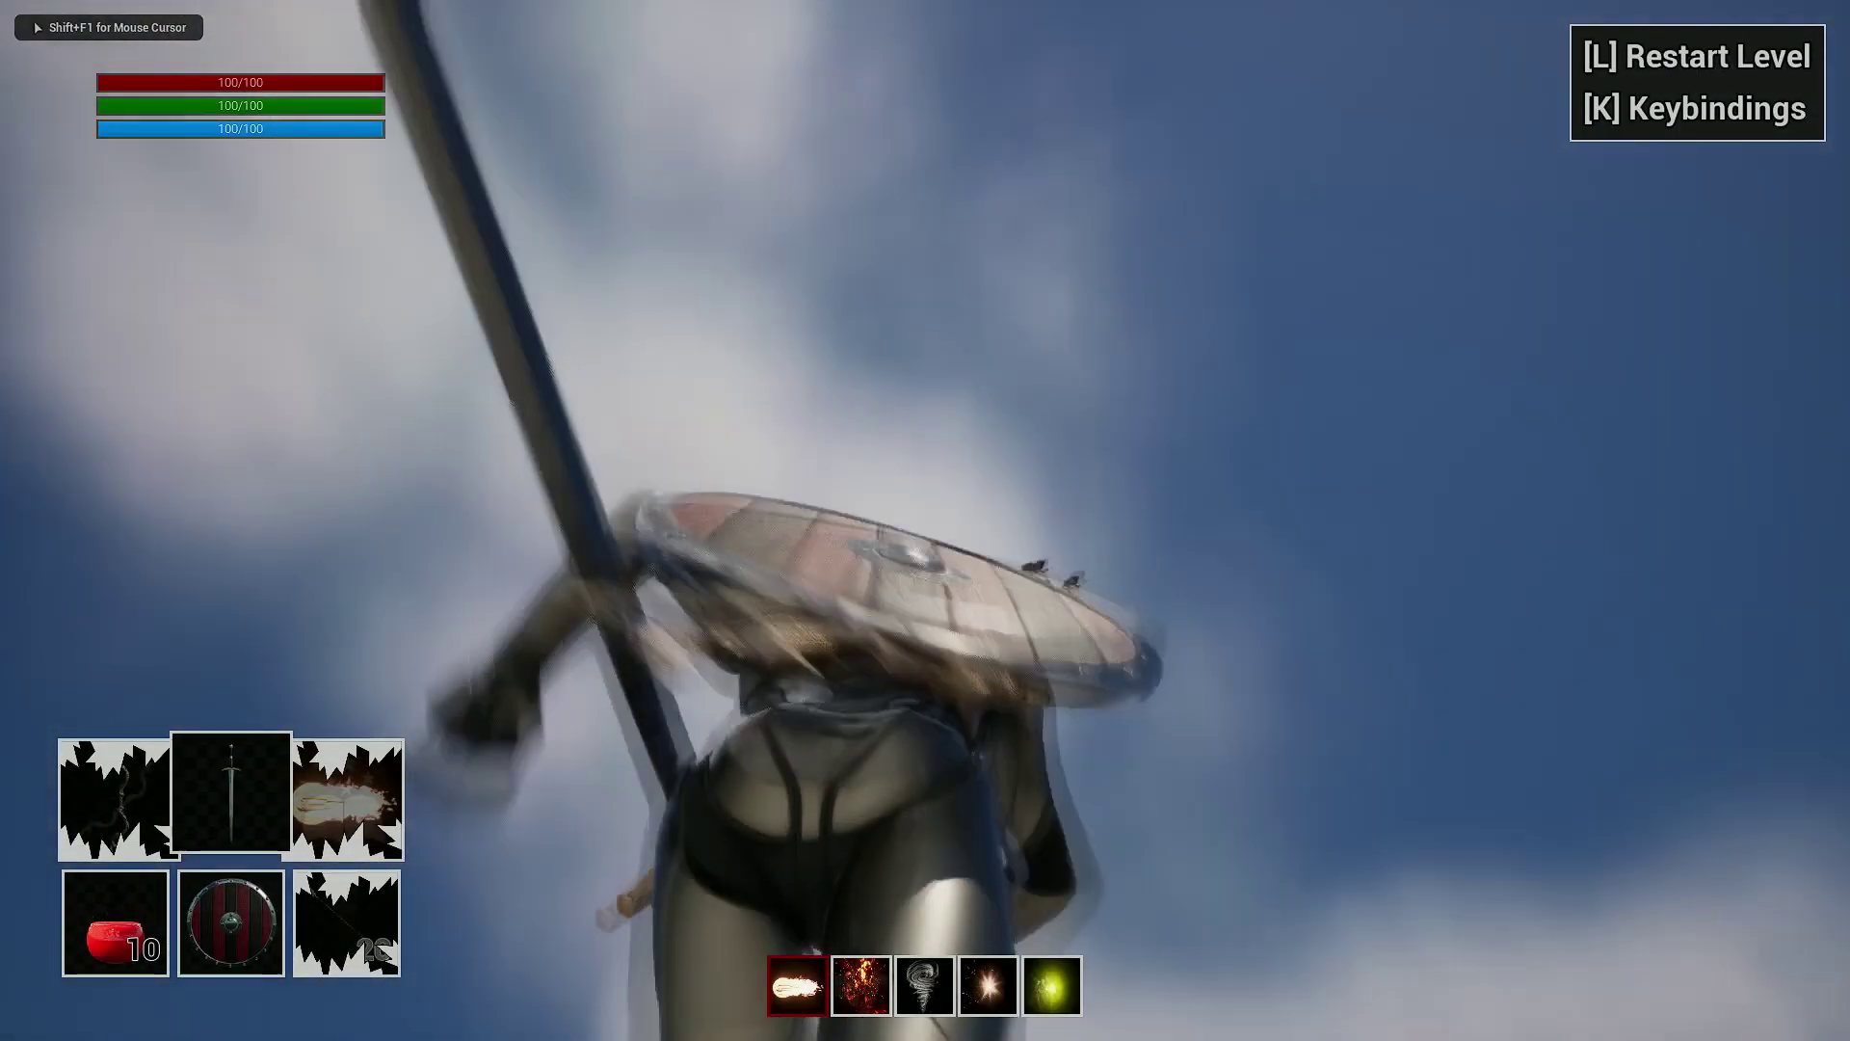
key(w)
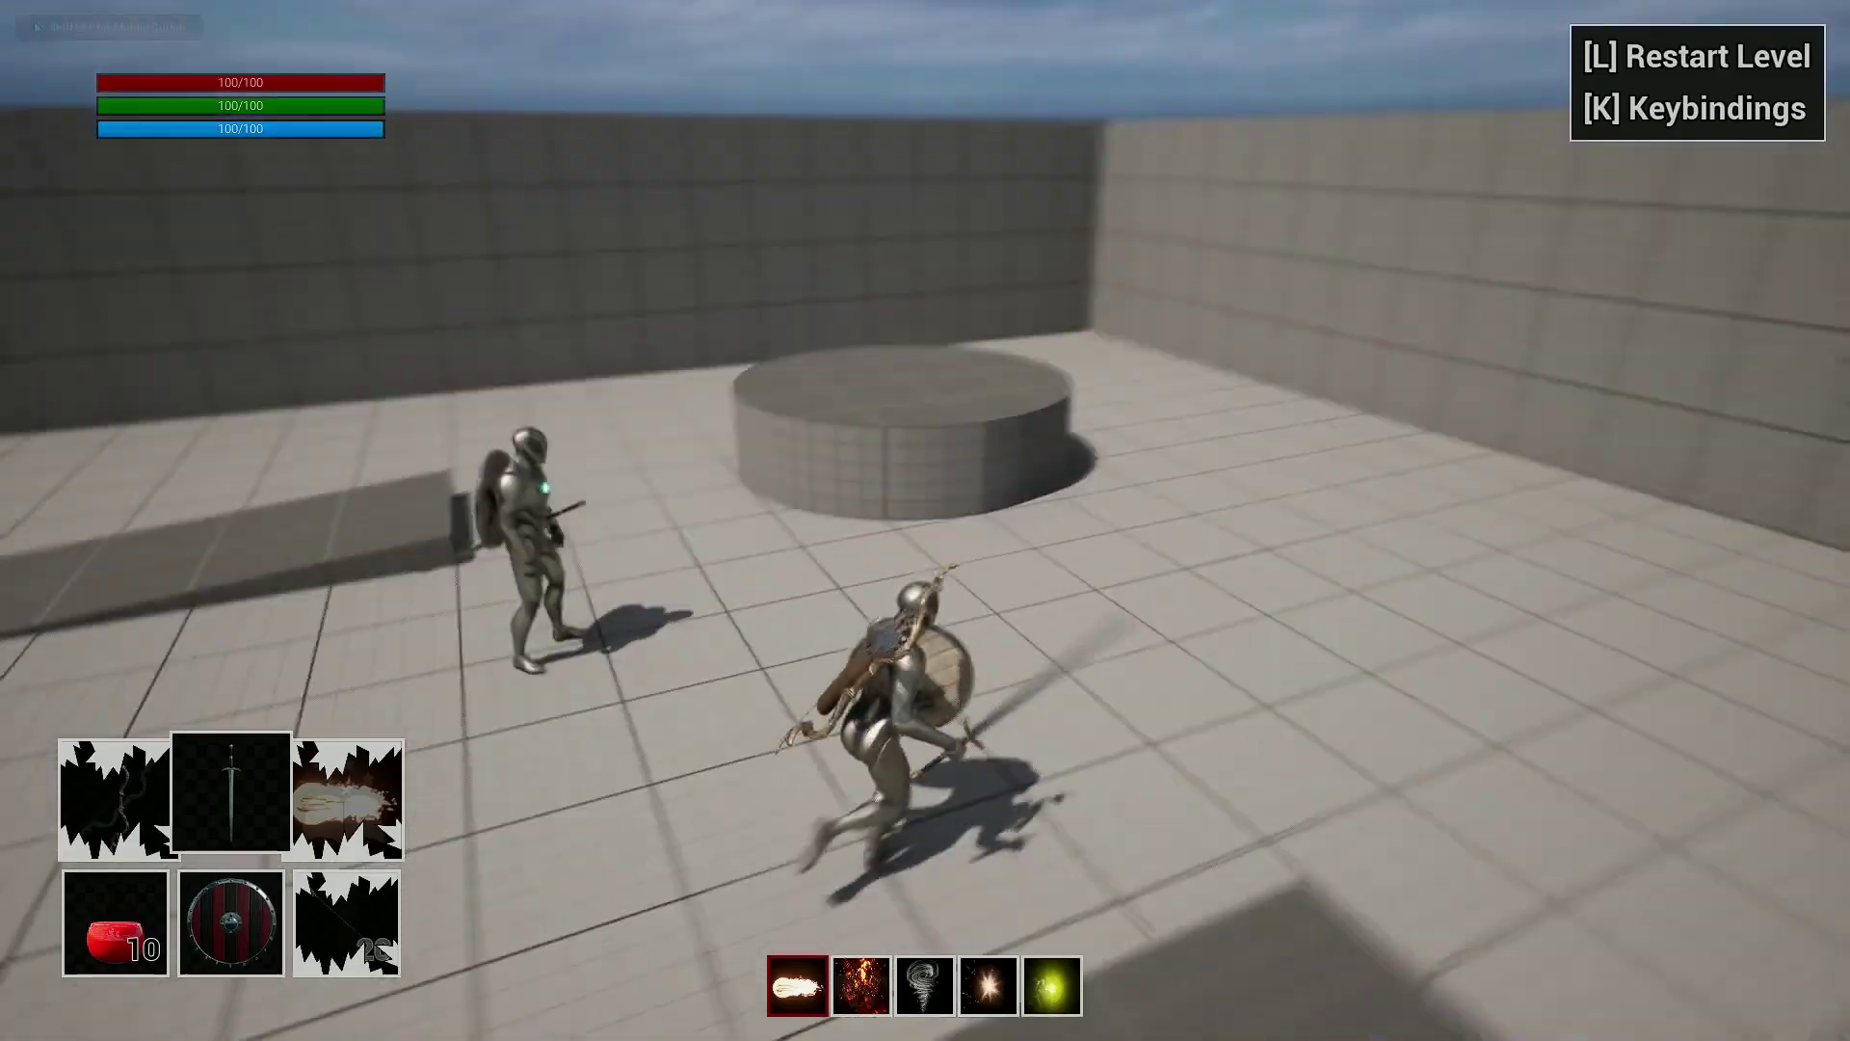
key(w)
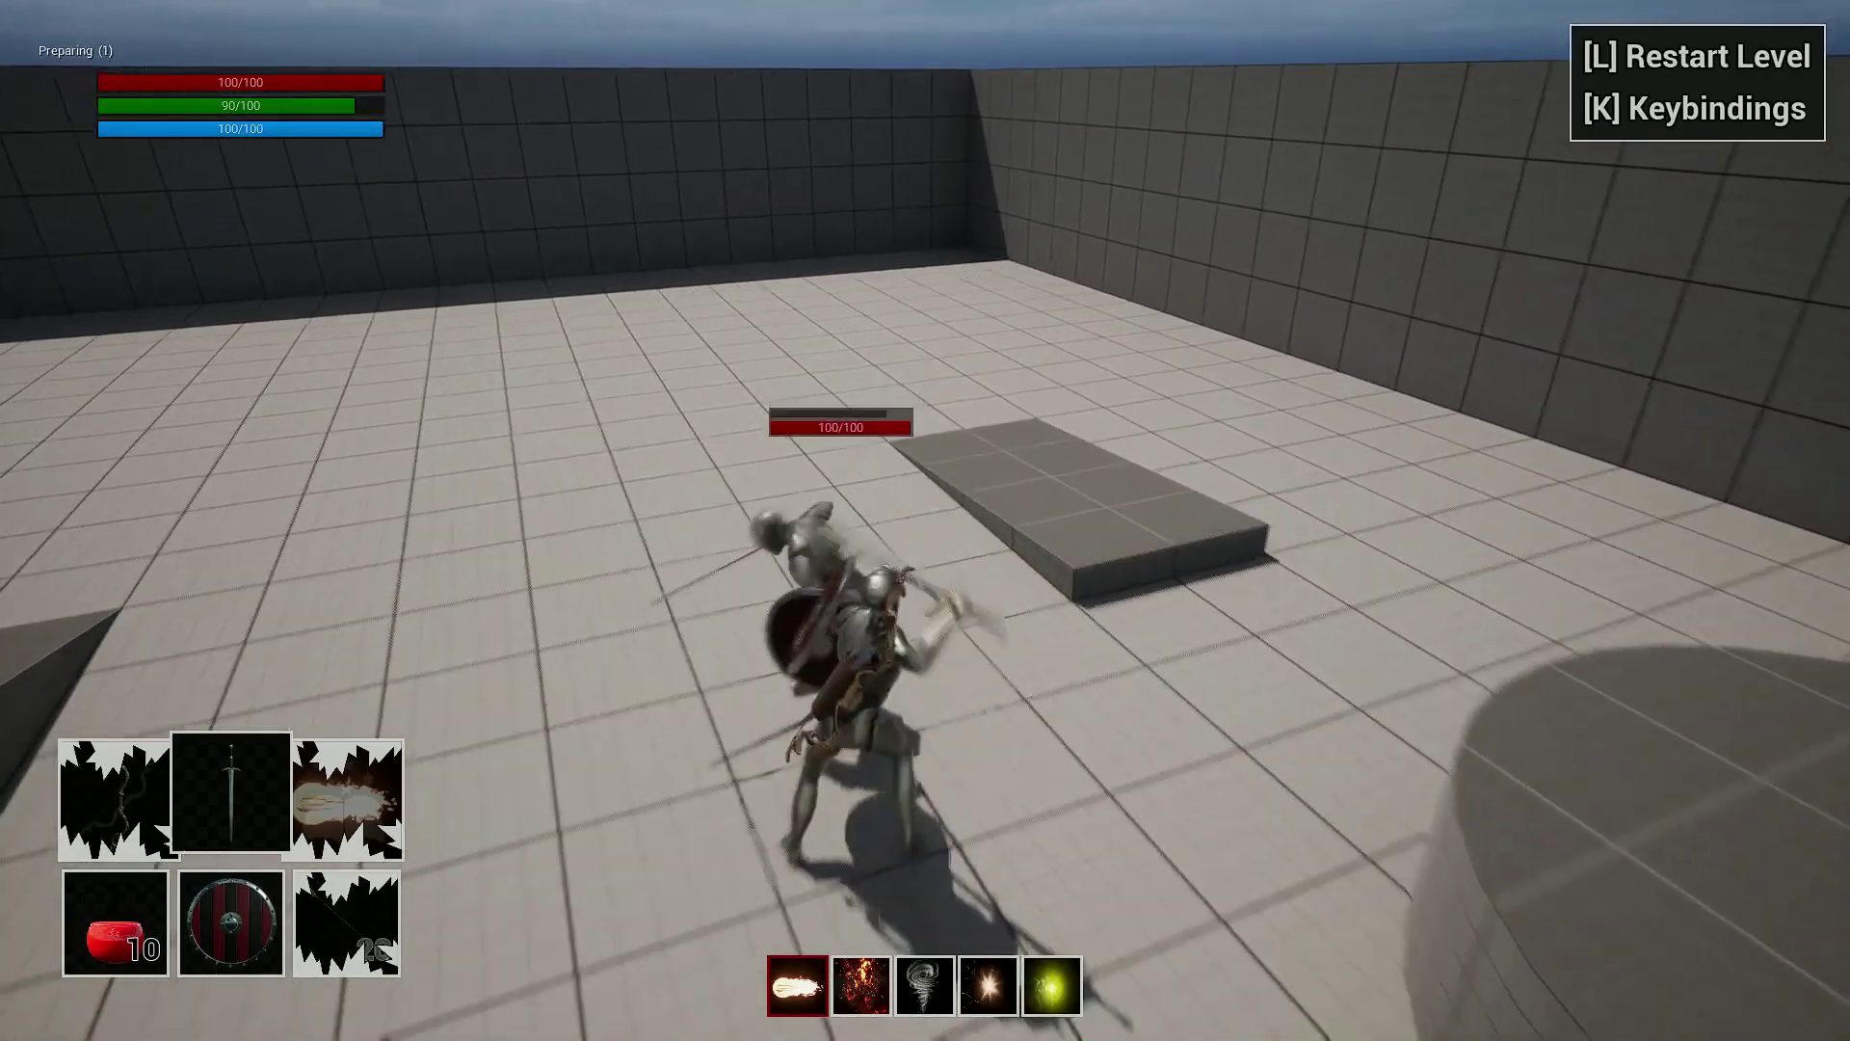
key(s)
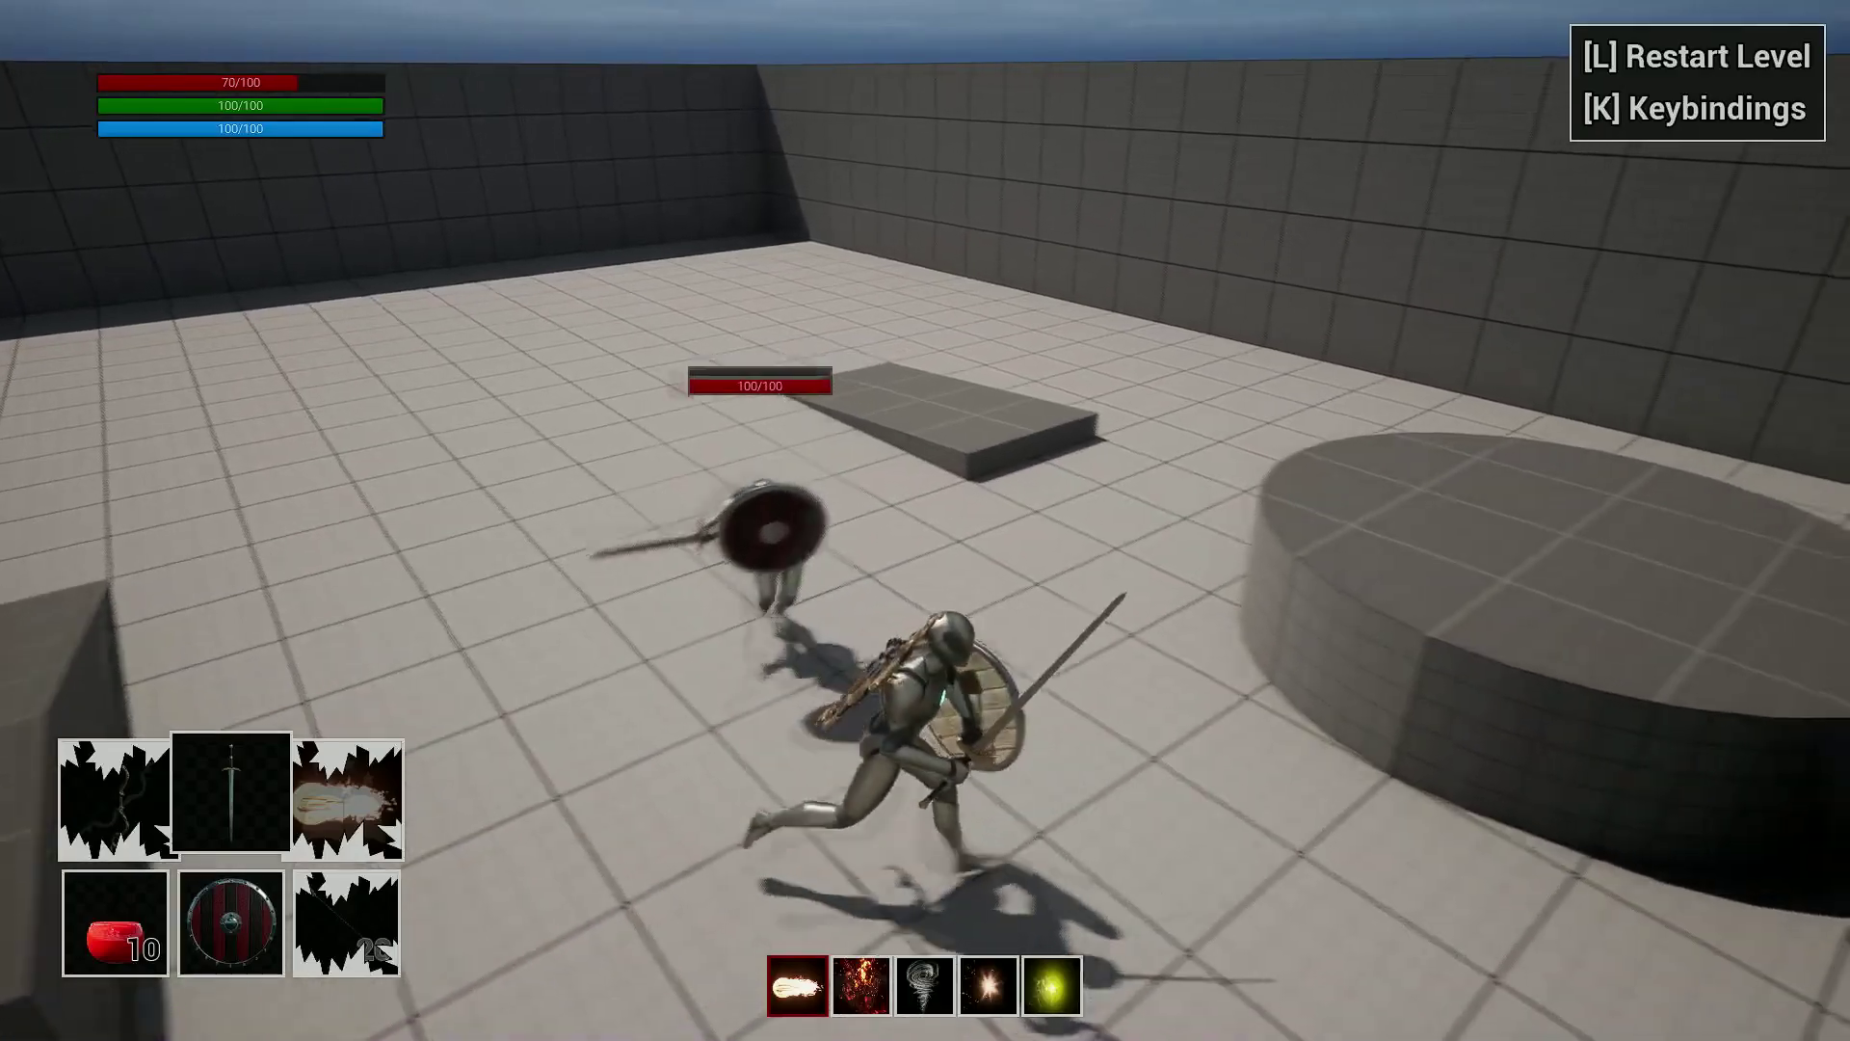
key(w)
click(925, 521)
click(925, 521)
key(d)
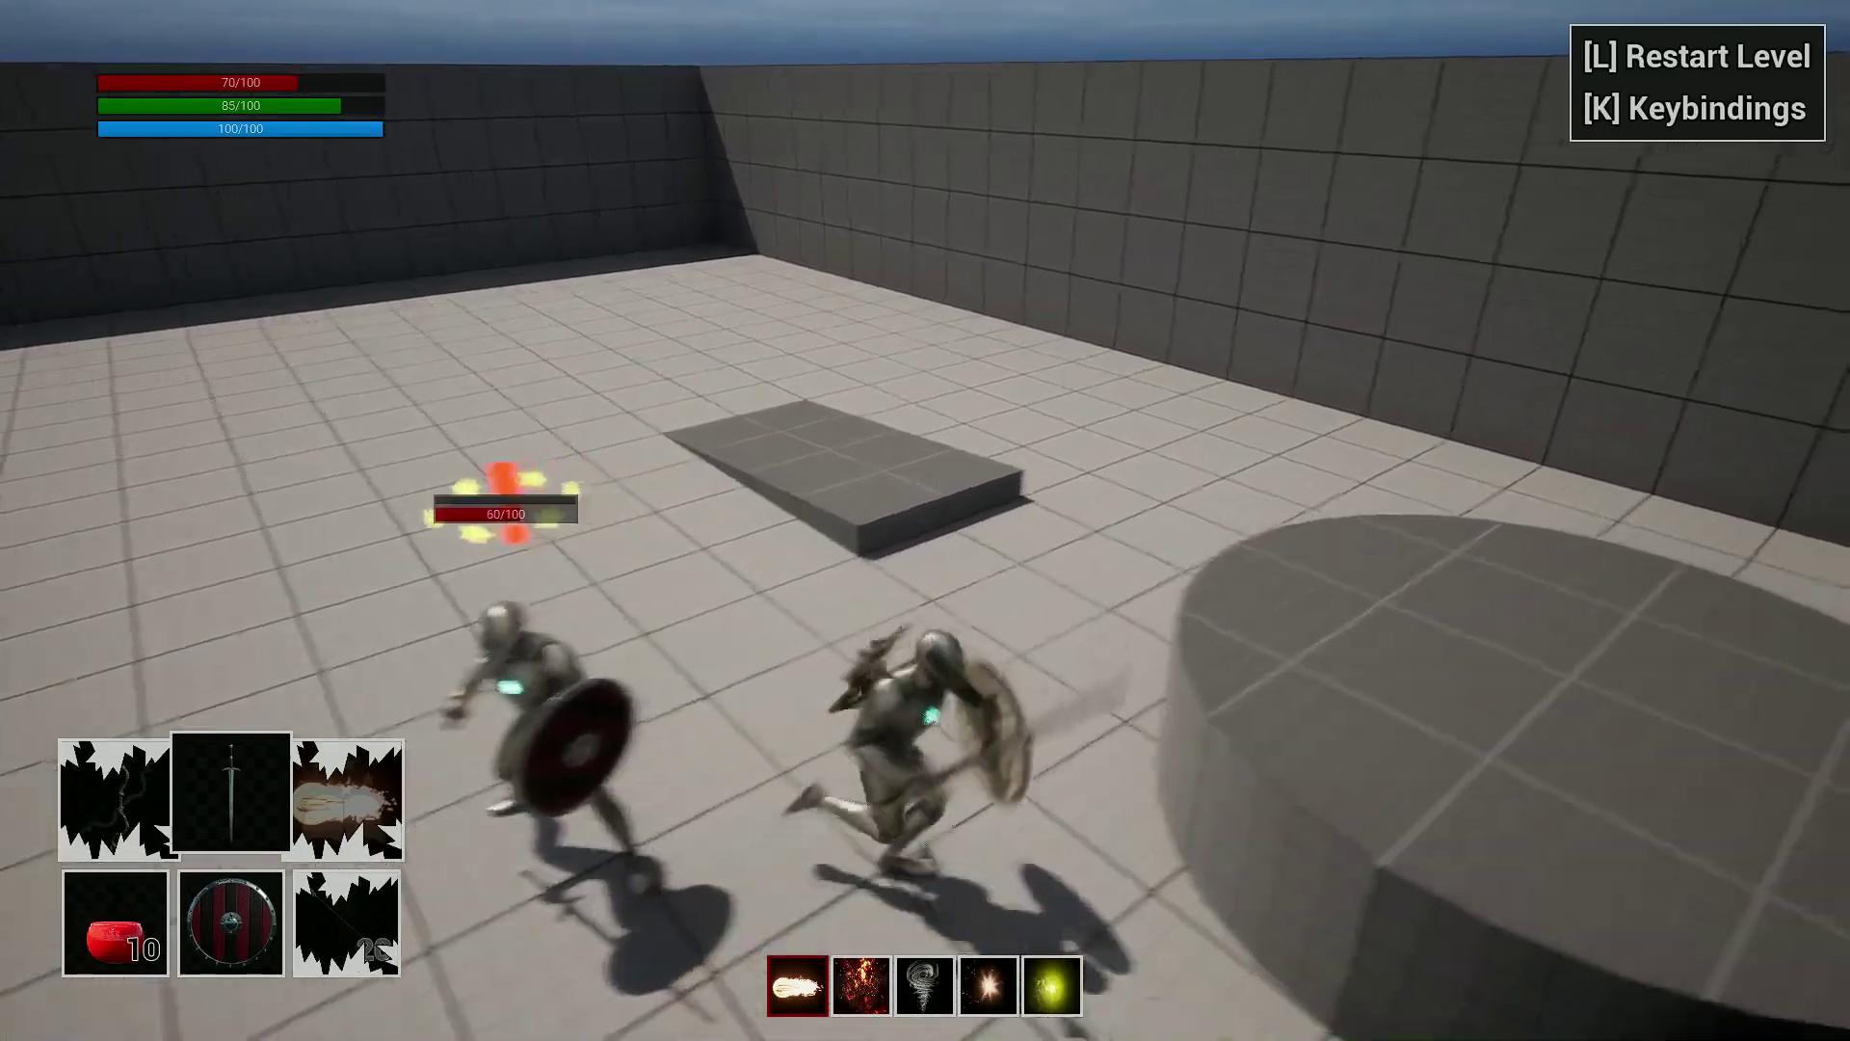
key(s)
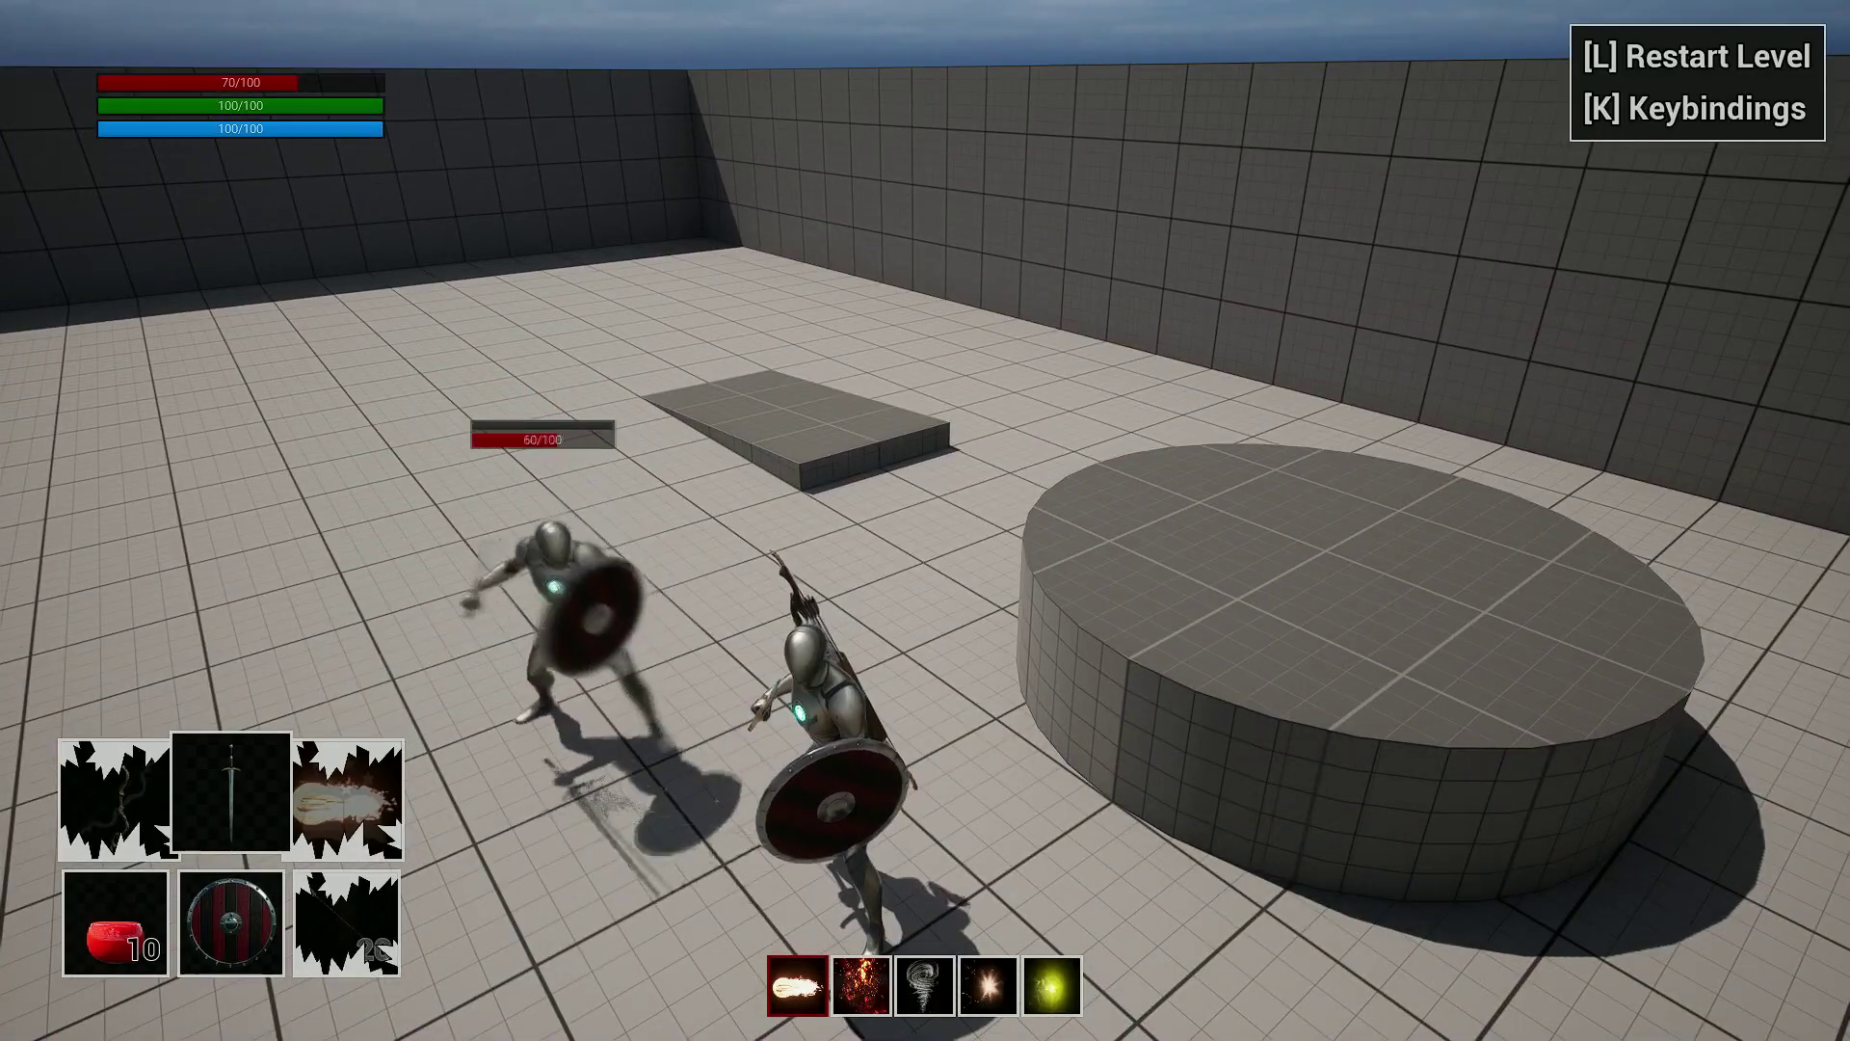